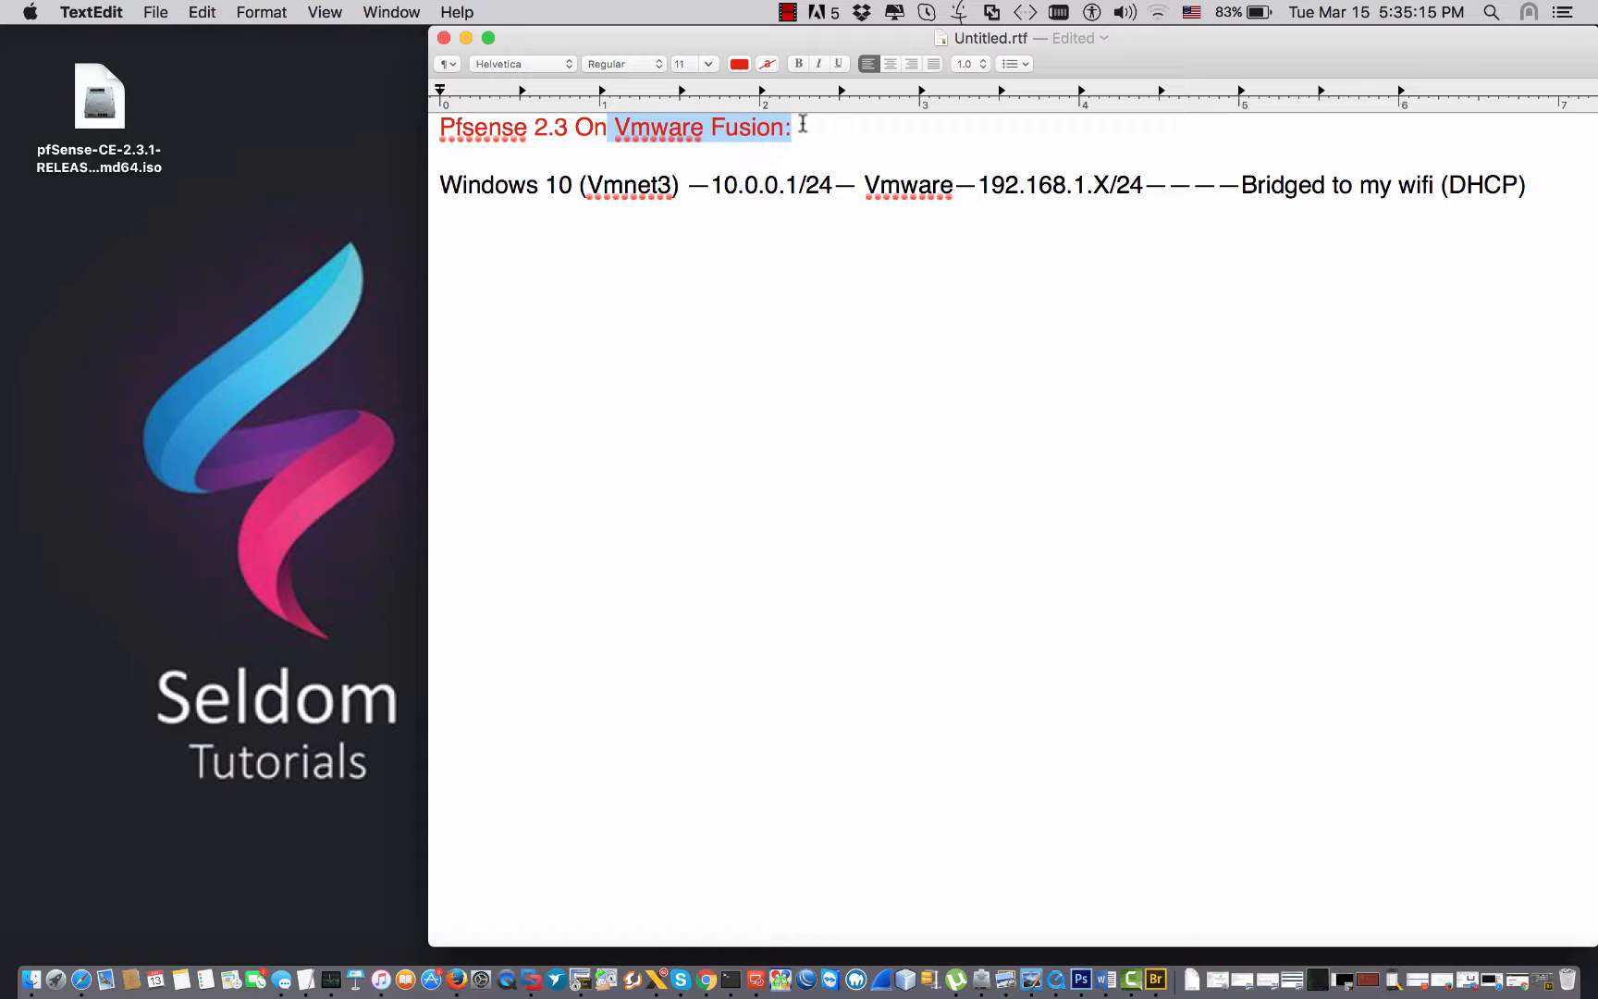
Review the pfSense download page in Chrome, keep the AMD64 (64-bit) architecture, then show the desktop.
click(706, 978)
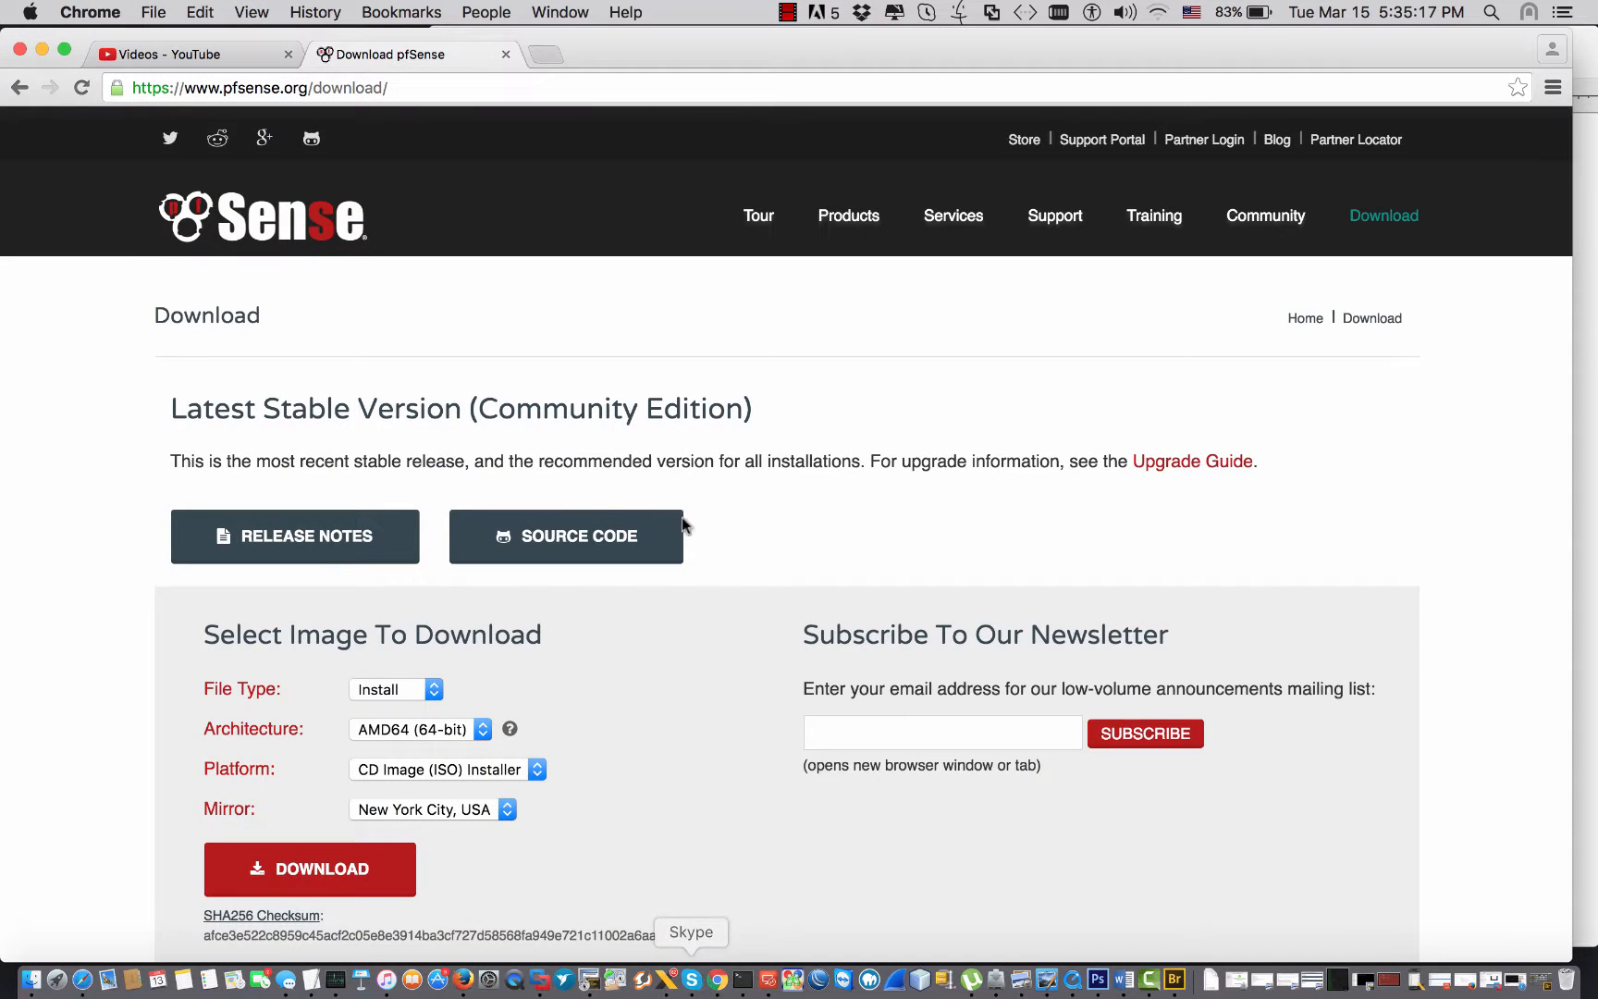
scroll(677, 488, down, 2)
scroll(678, 488, up, 2)
drag(376, 407, 490, 463)
click(492, 474)
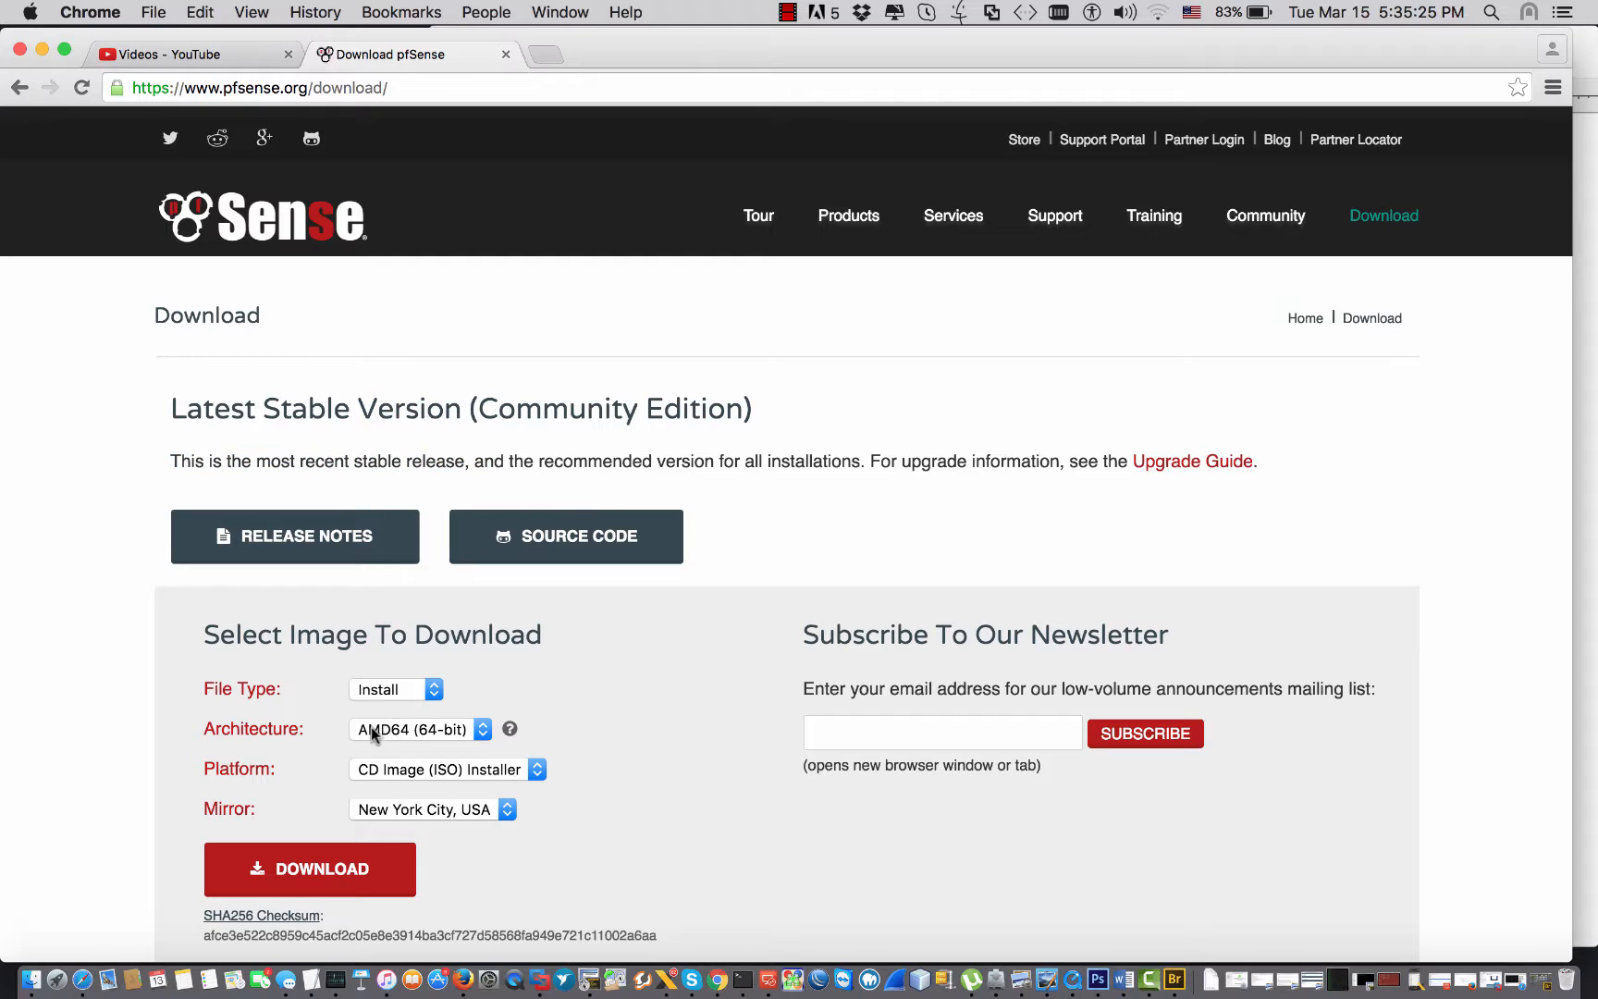
click(425, 729)
click(425, 729)
key(F11)
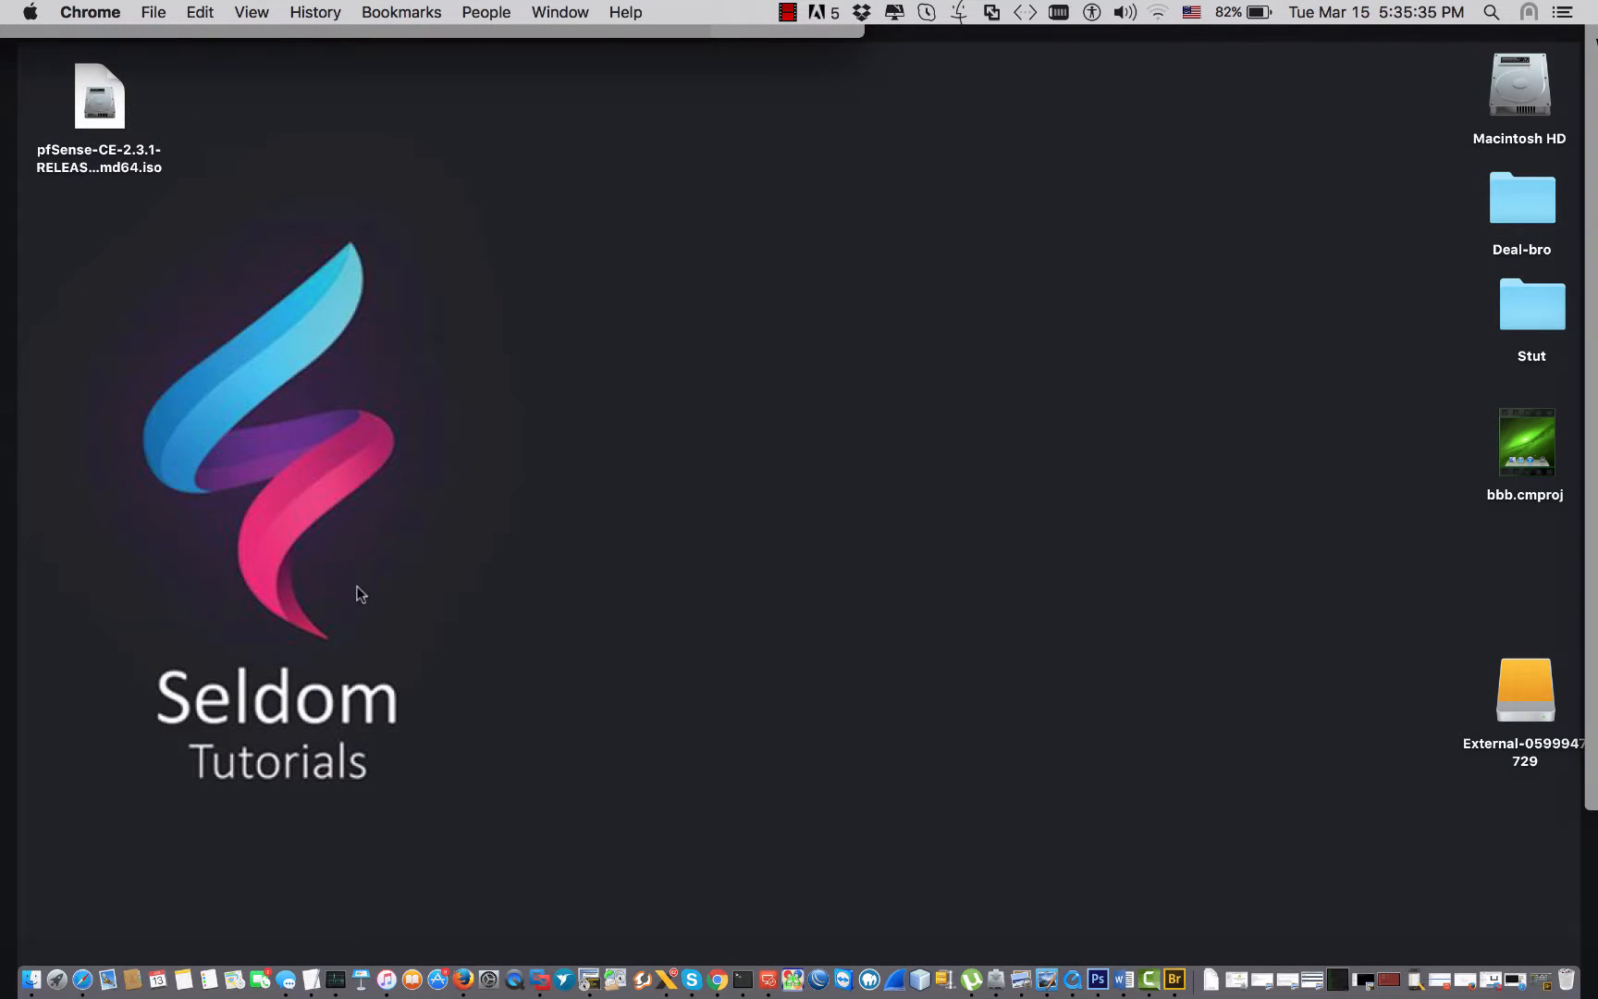
Hide Chrome, point out the pfSense ISO on the desktop, and glance at the Windows 10 VM before returning to TextEdit.
click(315, 978)
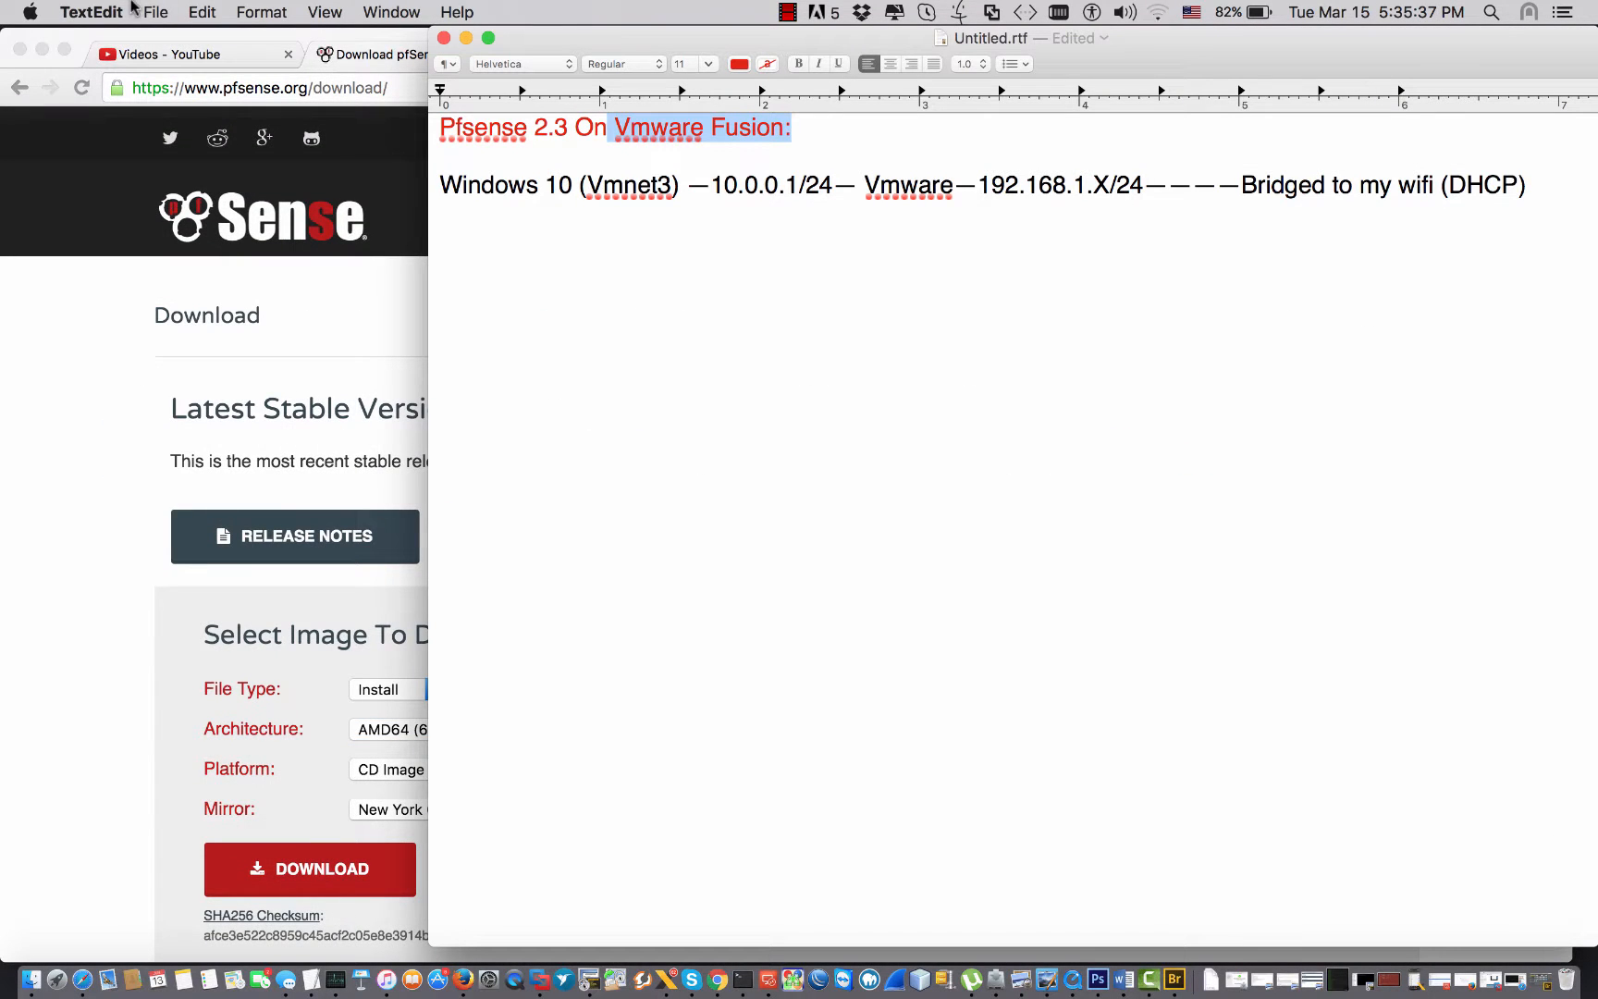
click(44, 49)
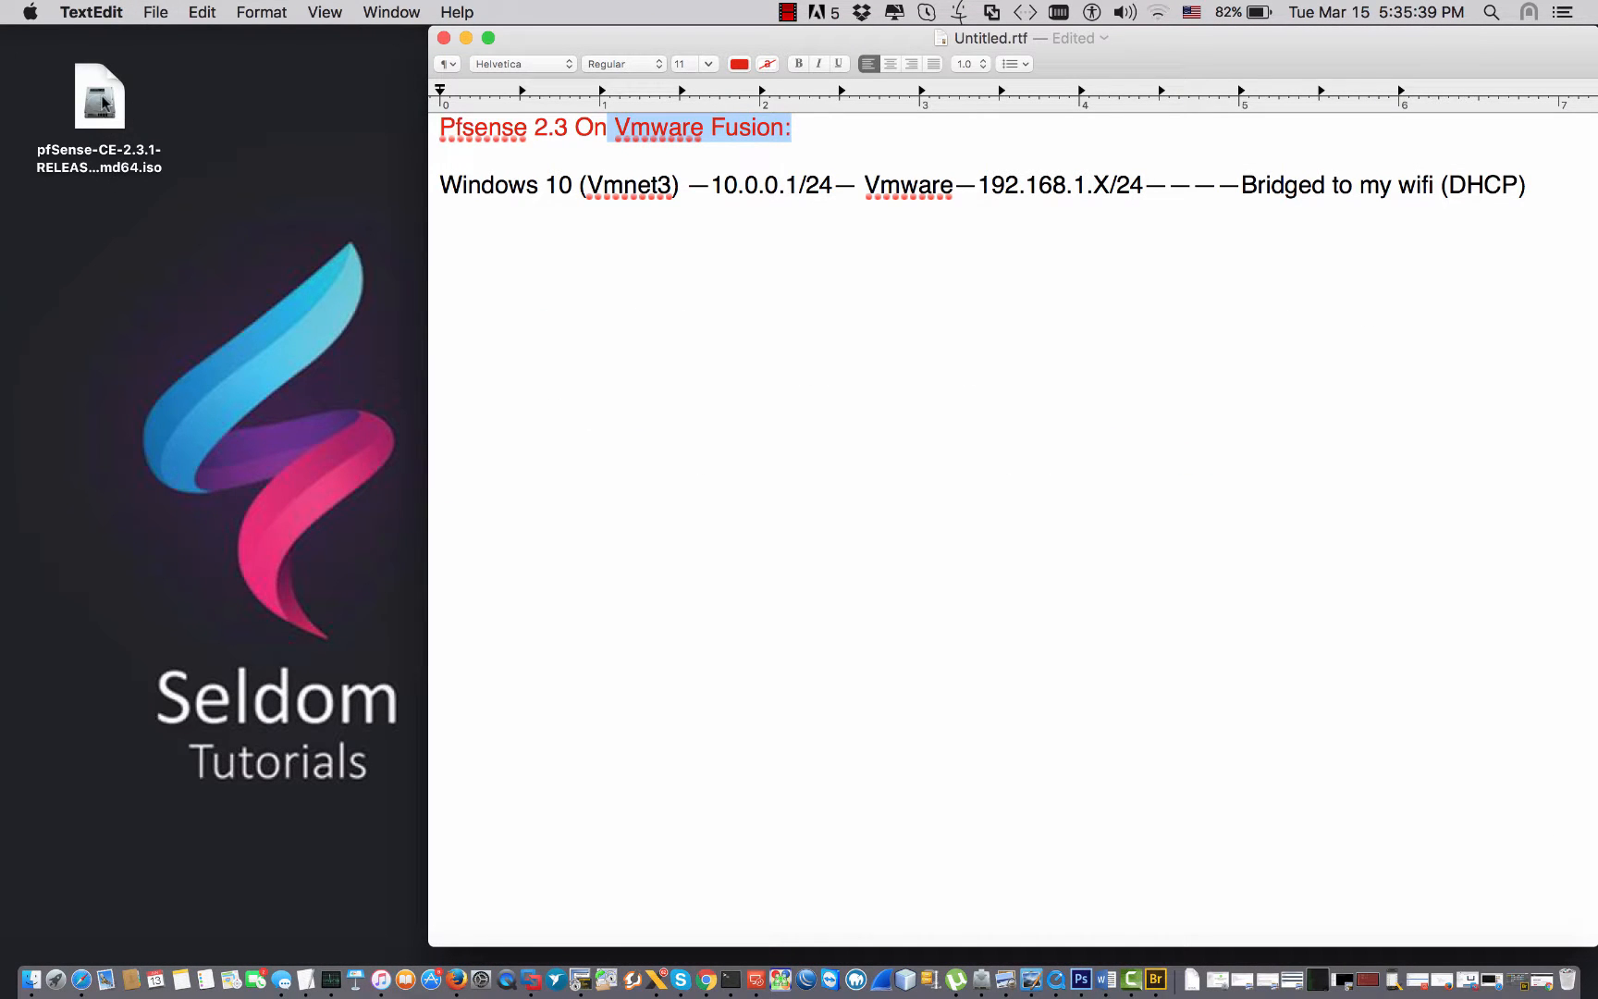
click(118, 102)
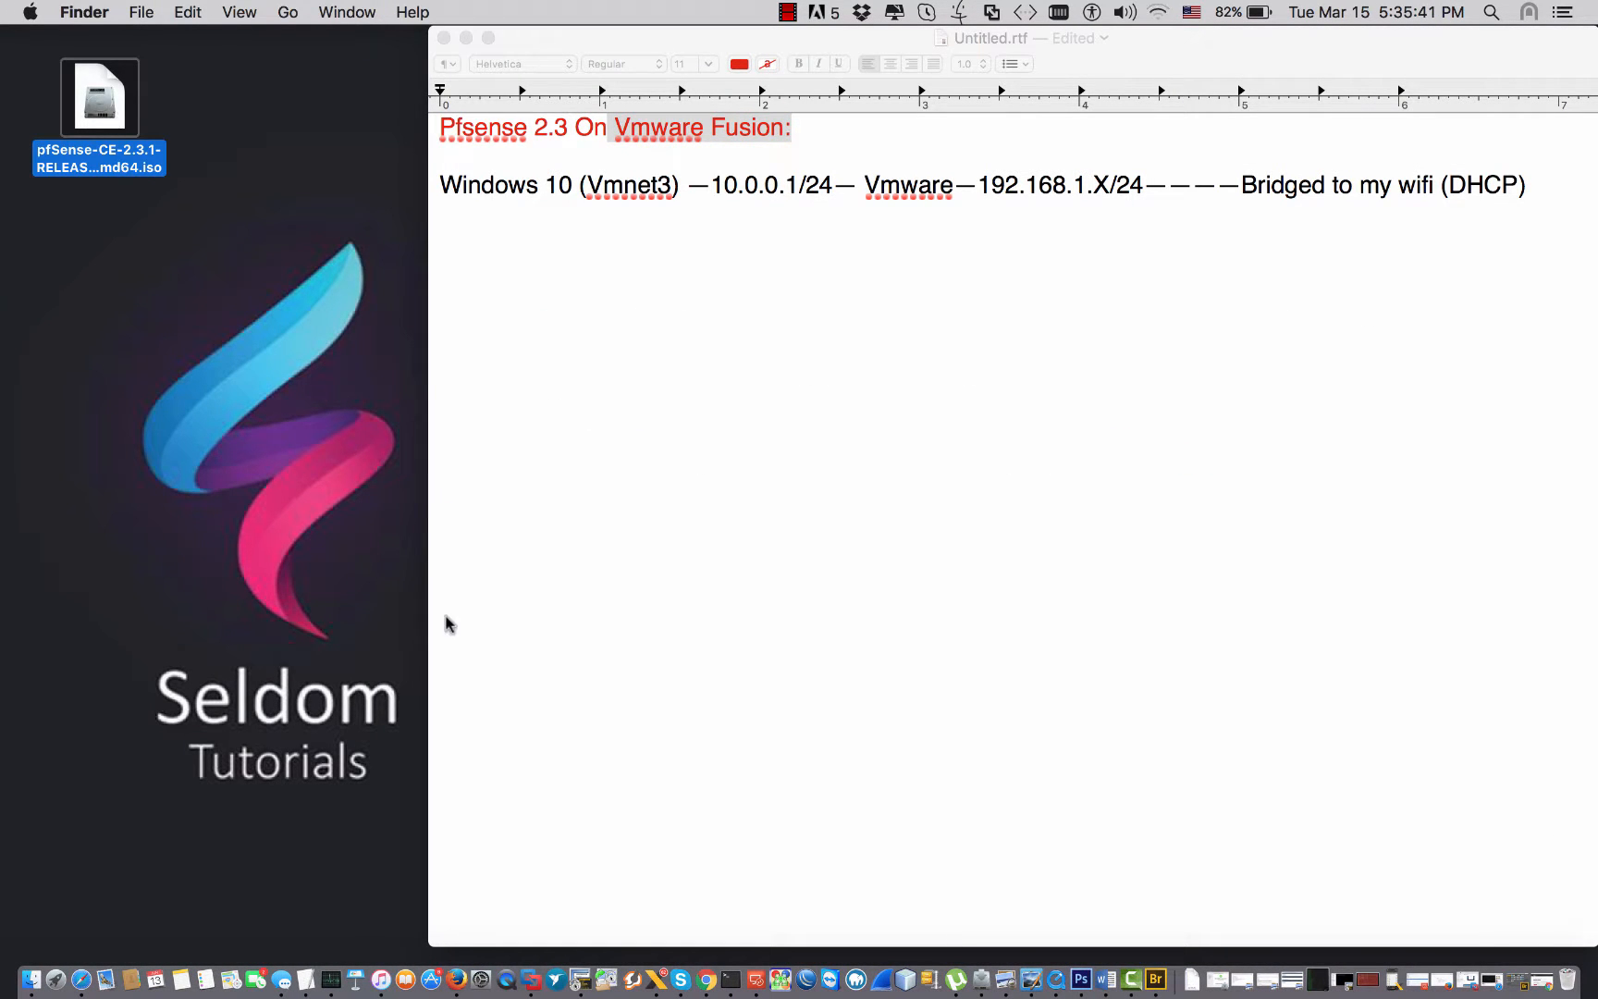
click(535, 978)
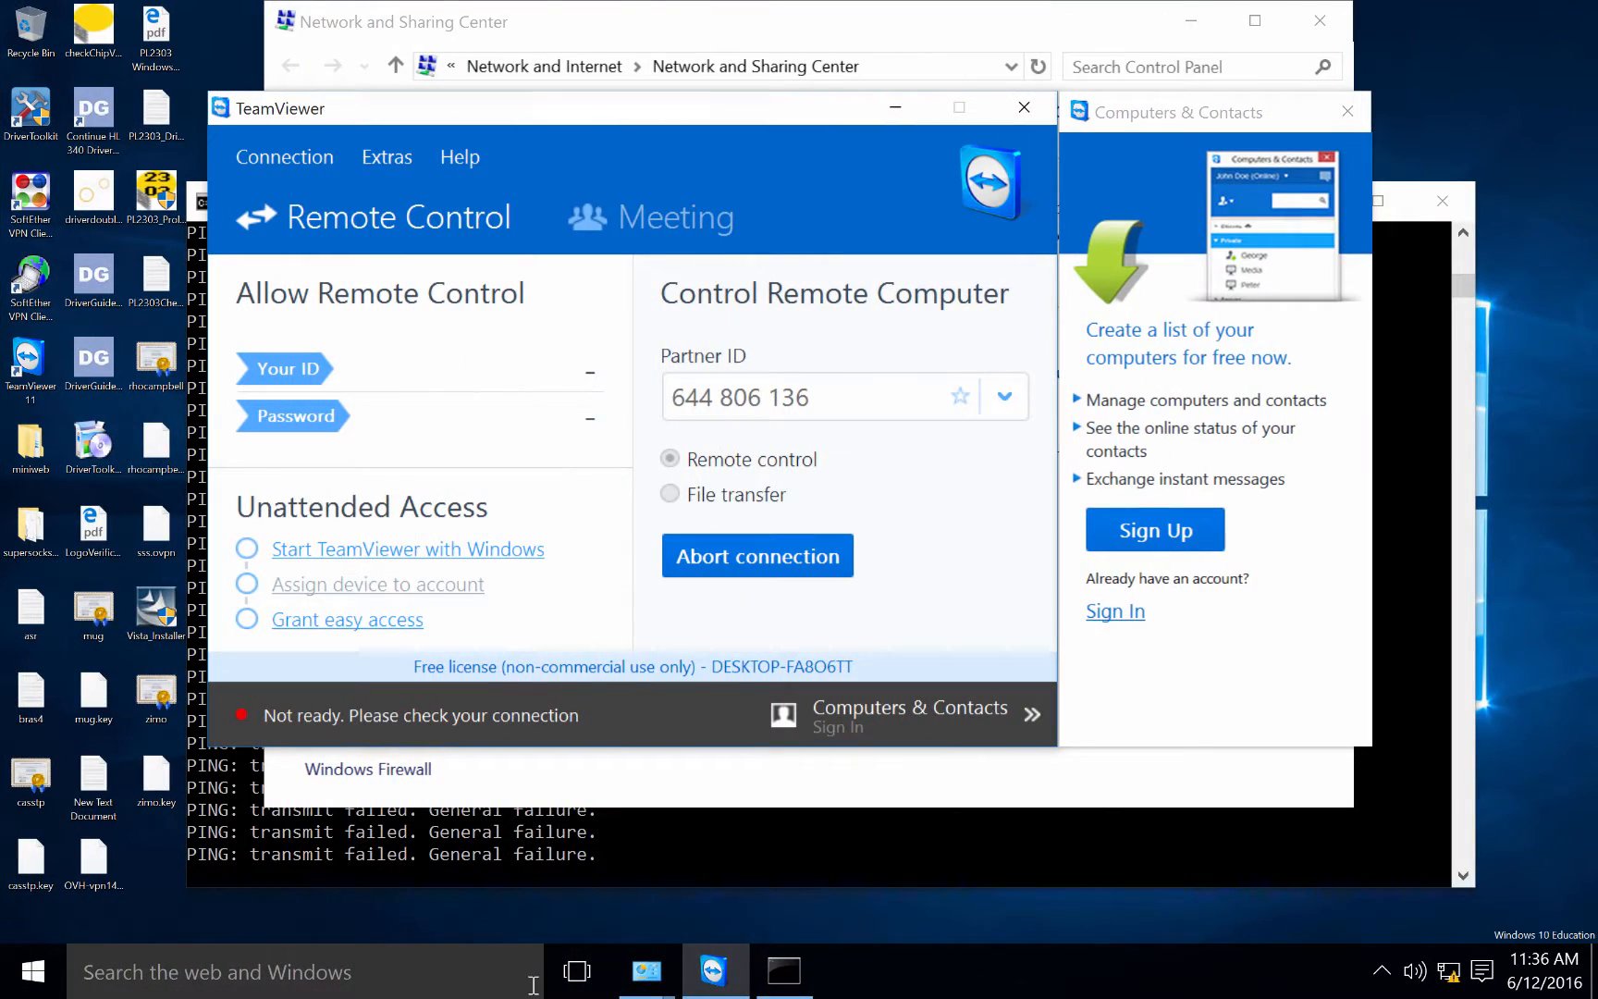
key(ctrl+Left)
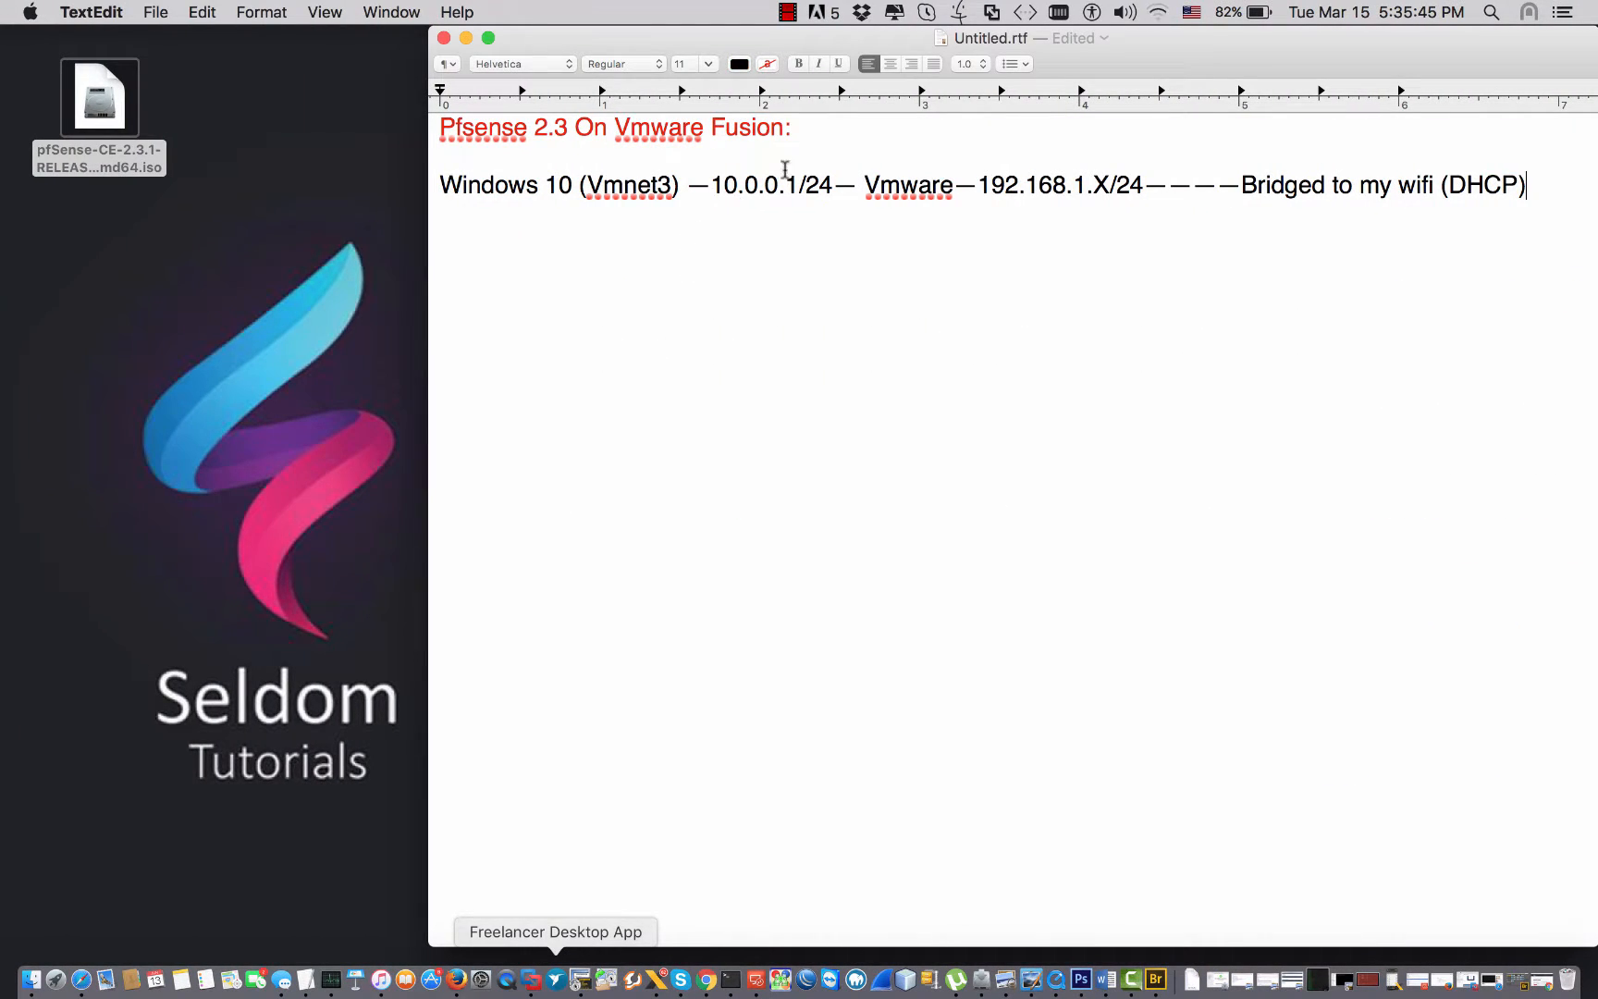
Colour the word 'Vmware' in the diagram line blue.
click(825, 131)
drag(865, 184, 952, 185)
click(739, 63)
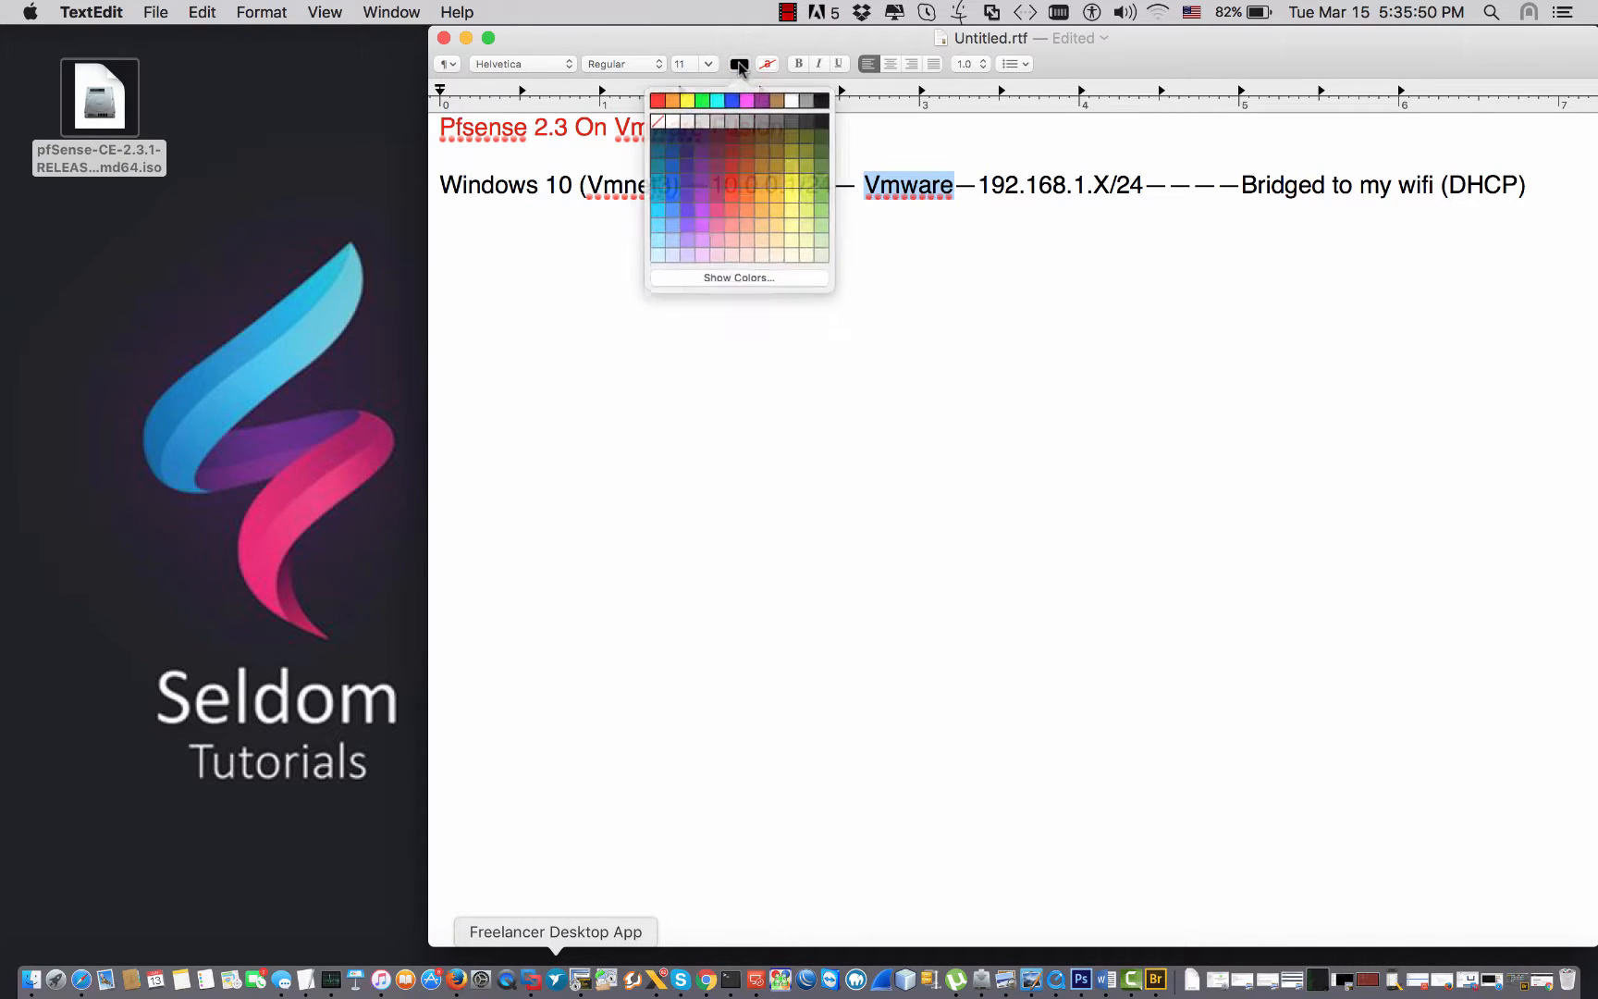
click(719, 158)
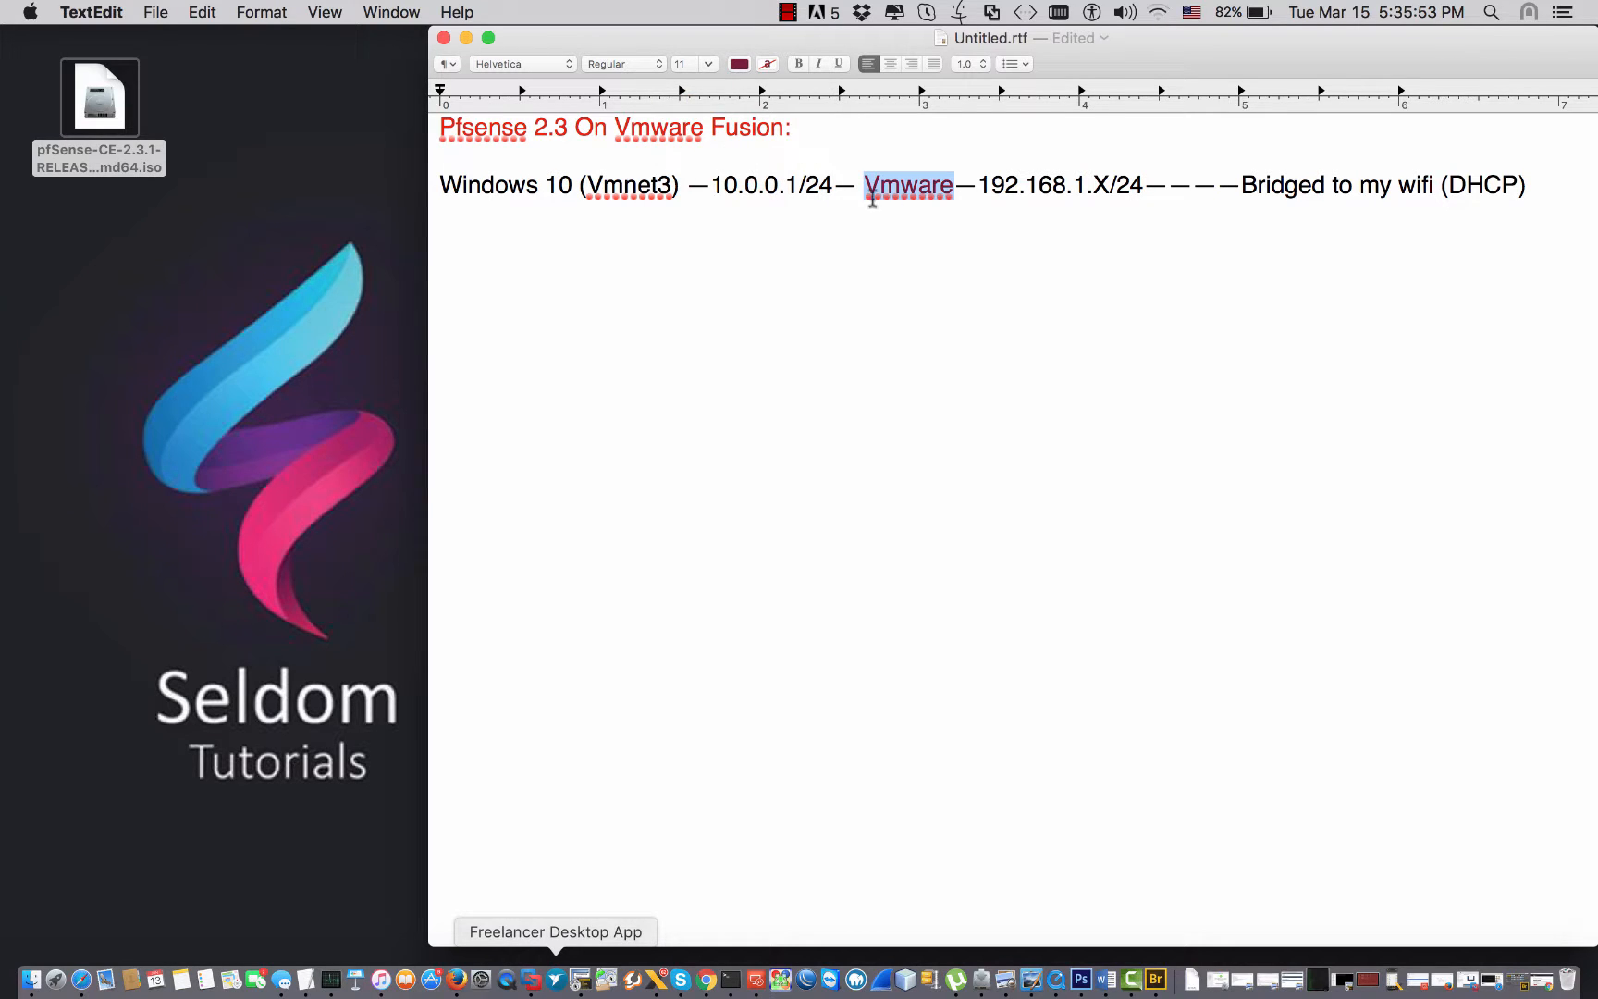
click(739, 64)
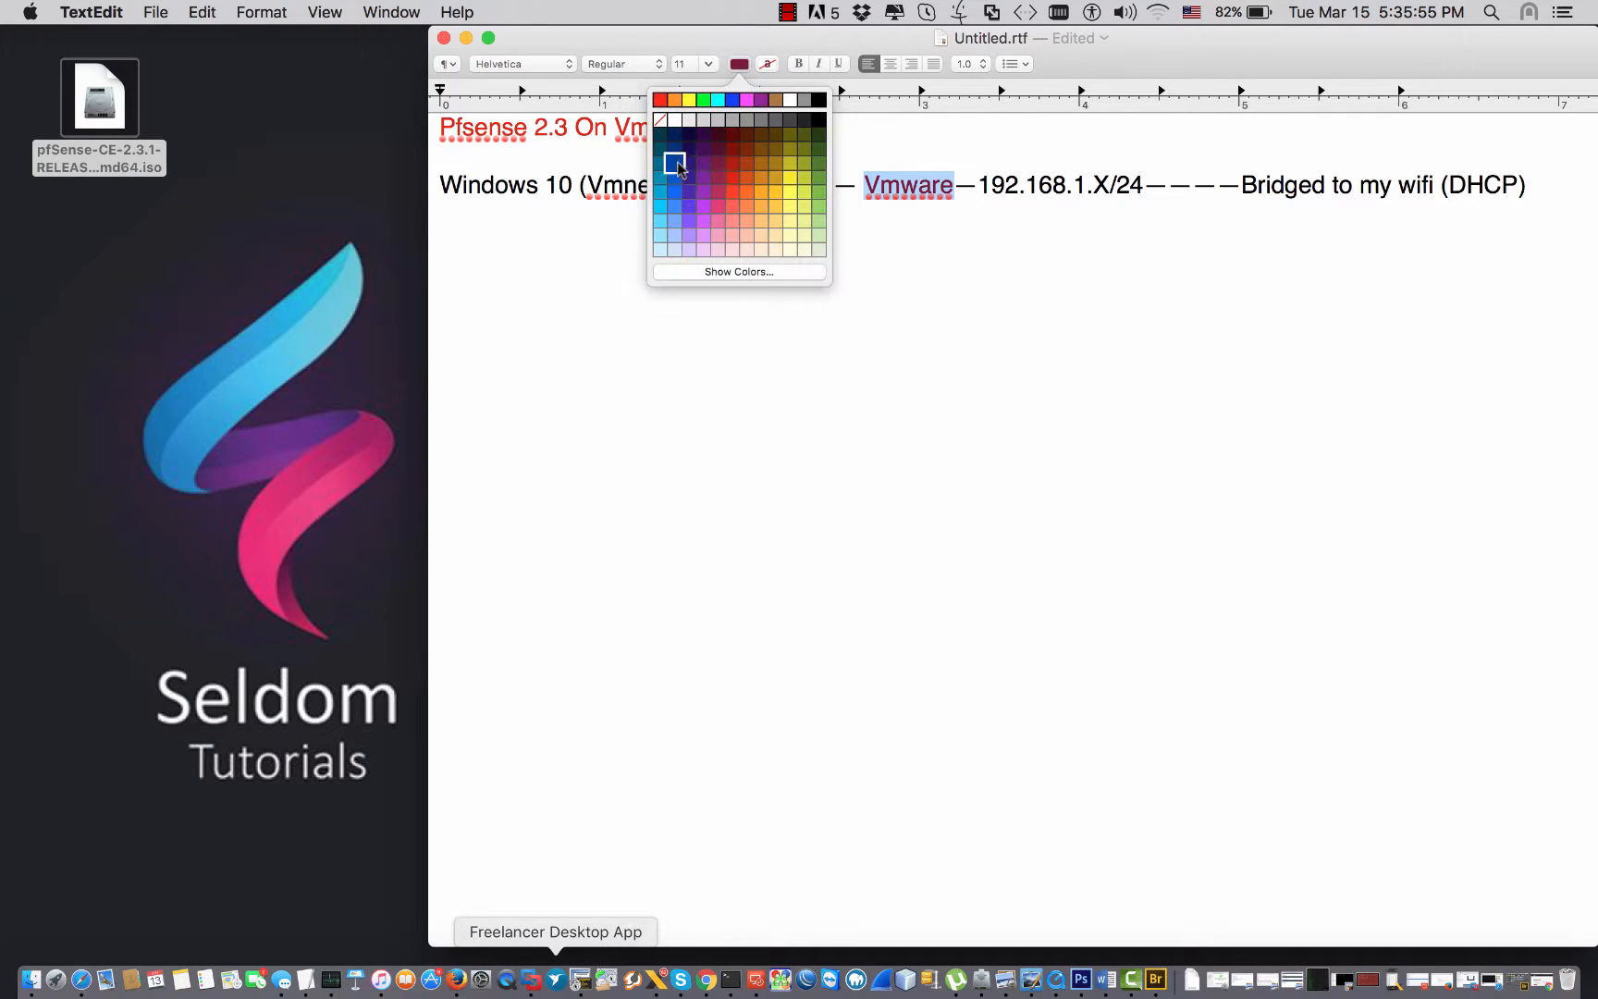
click(674, 185)
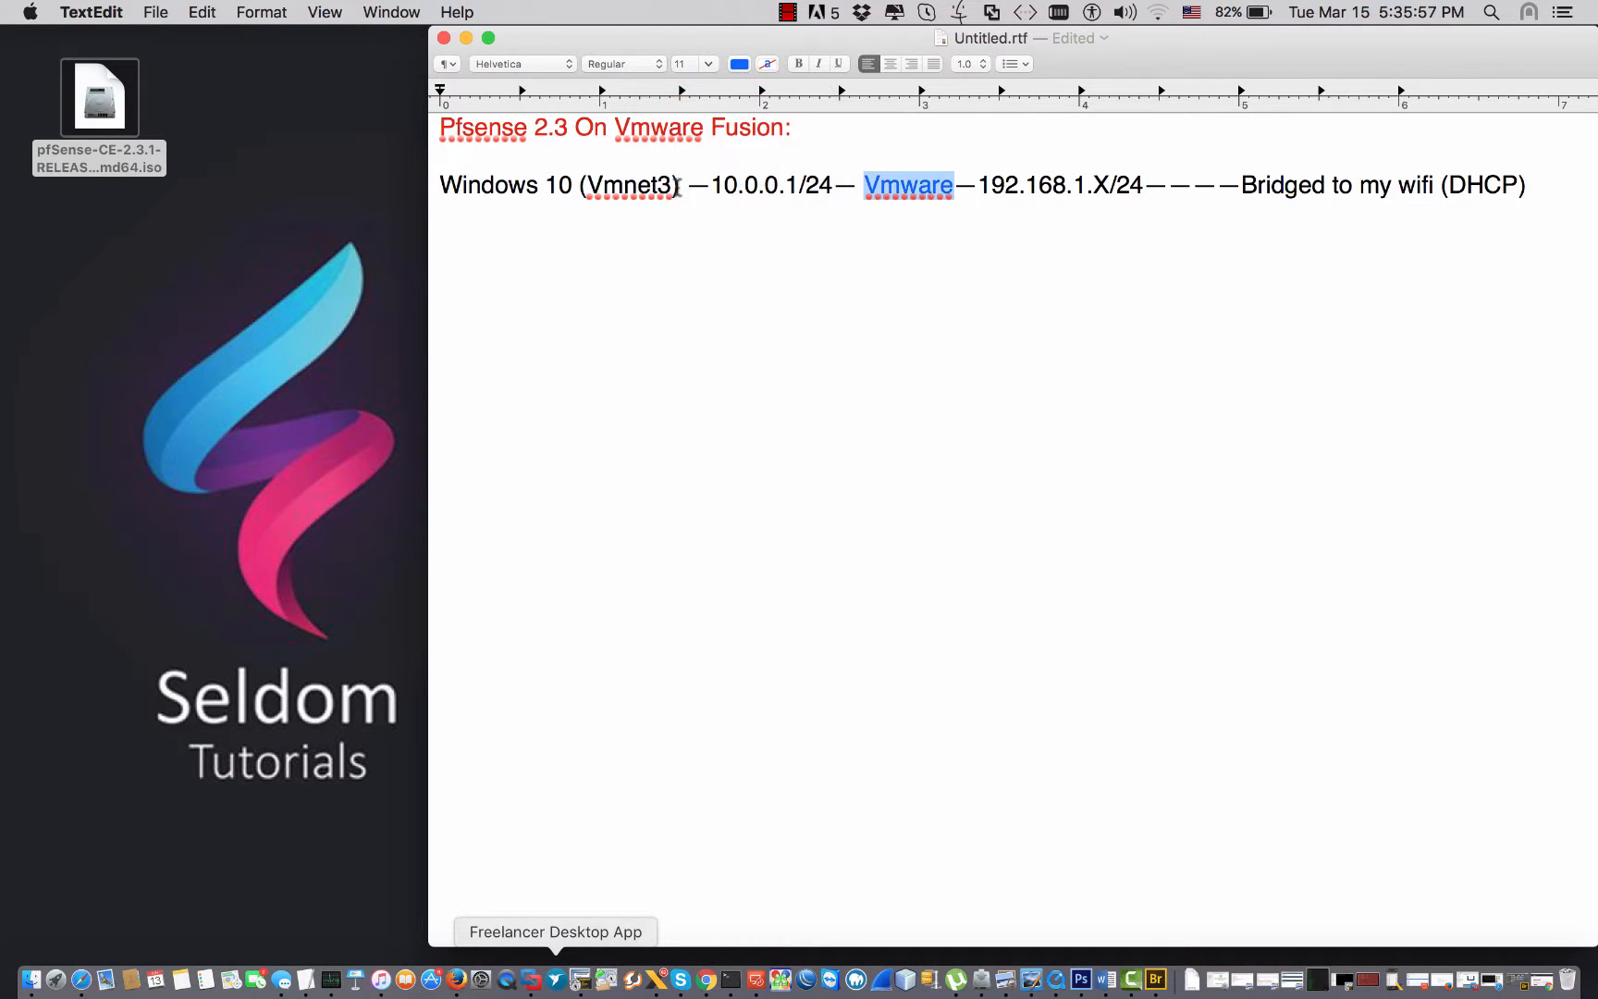
click(892, 208)
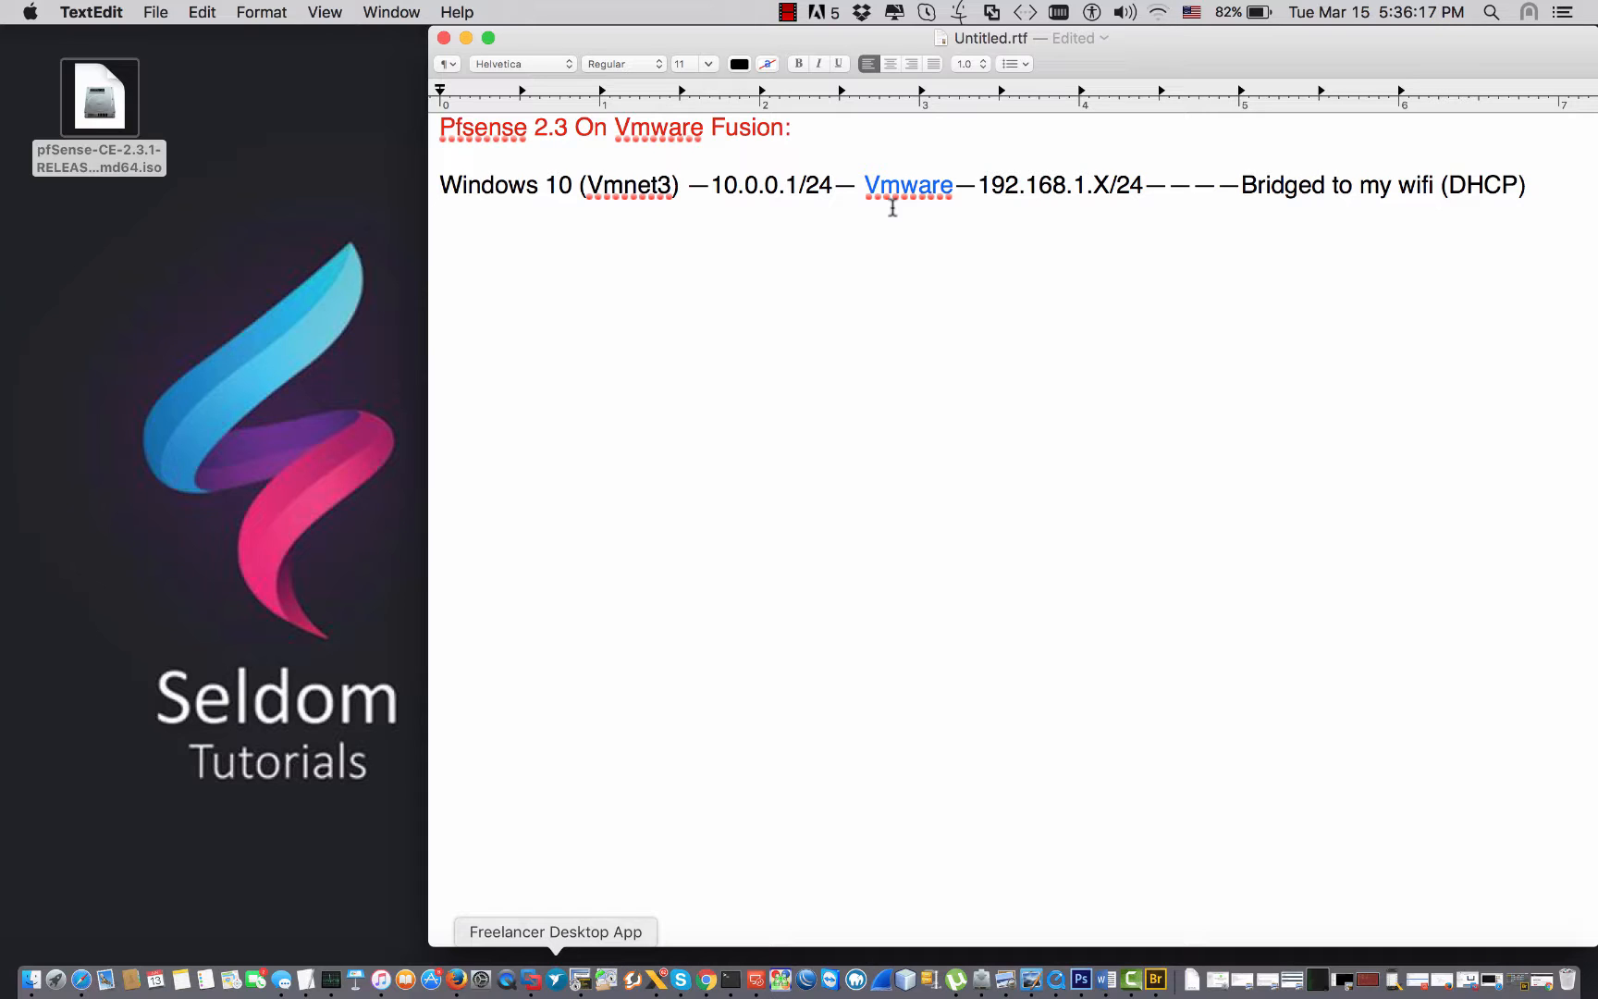
Highlight the link after 10.0.0.1/24 and the Vmnet3 entry, then switch to the Windows 10 VM.
drag(955, 190, 861, 186)
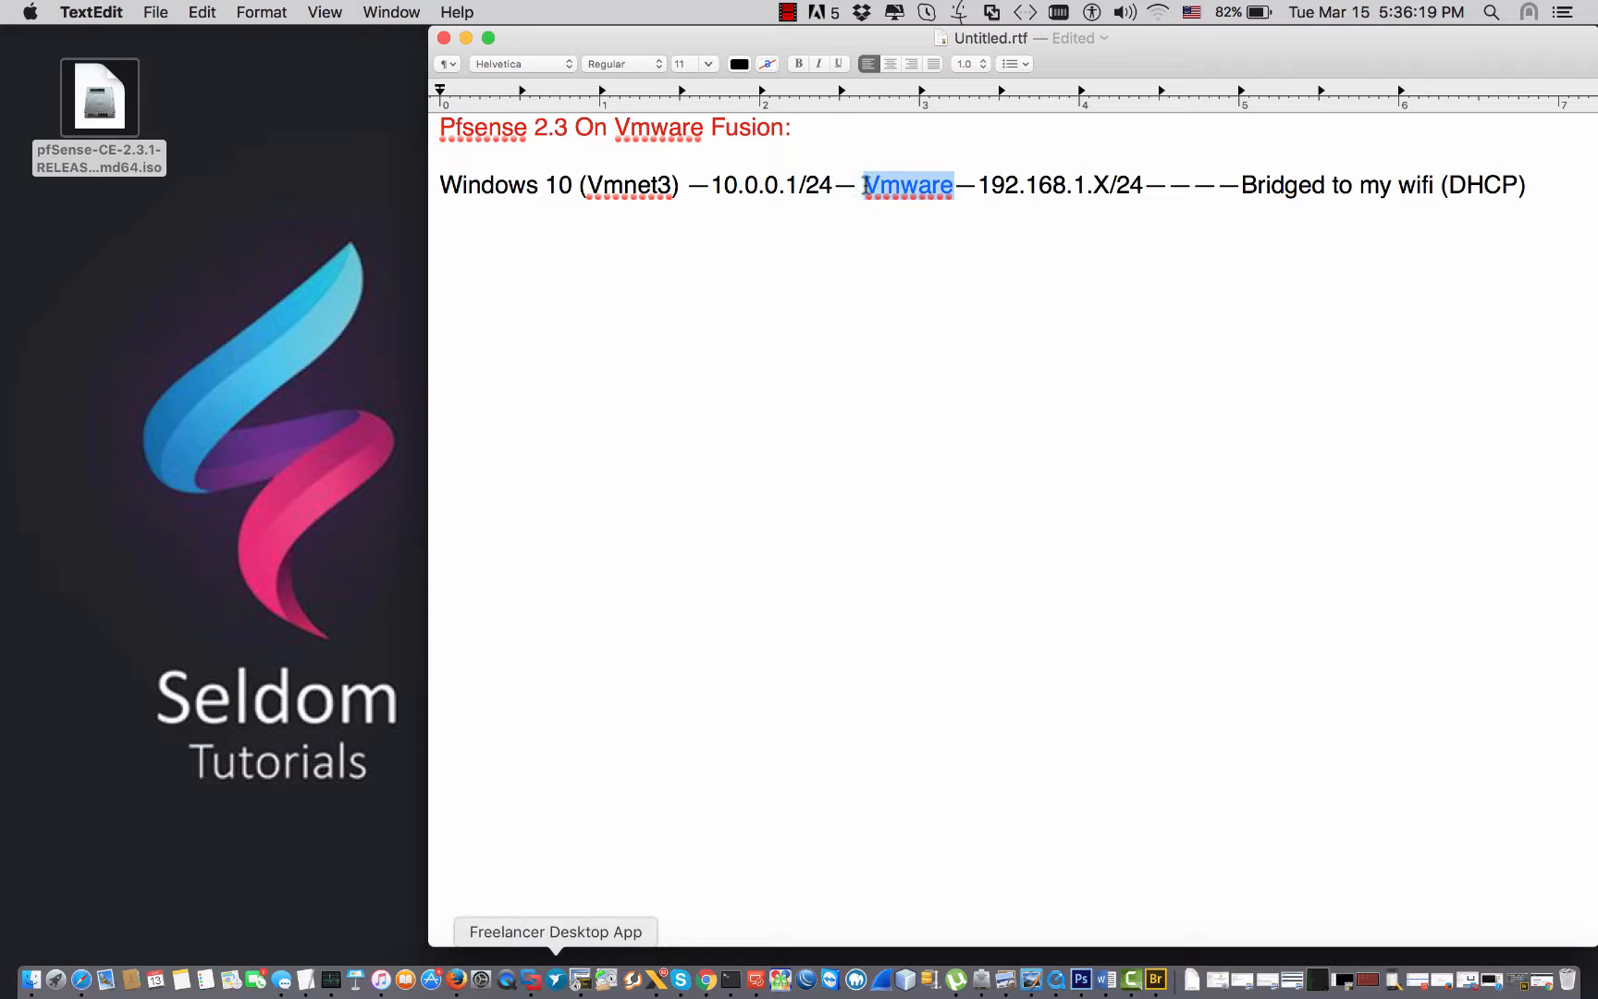
click(865, 185)
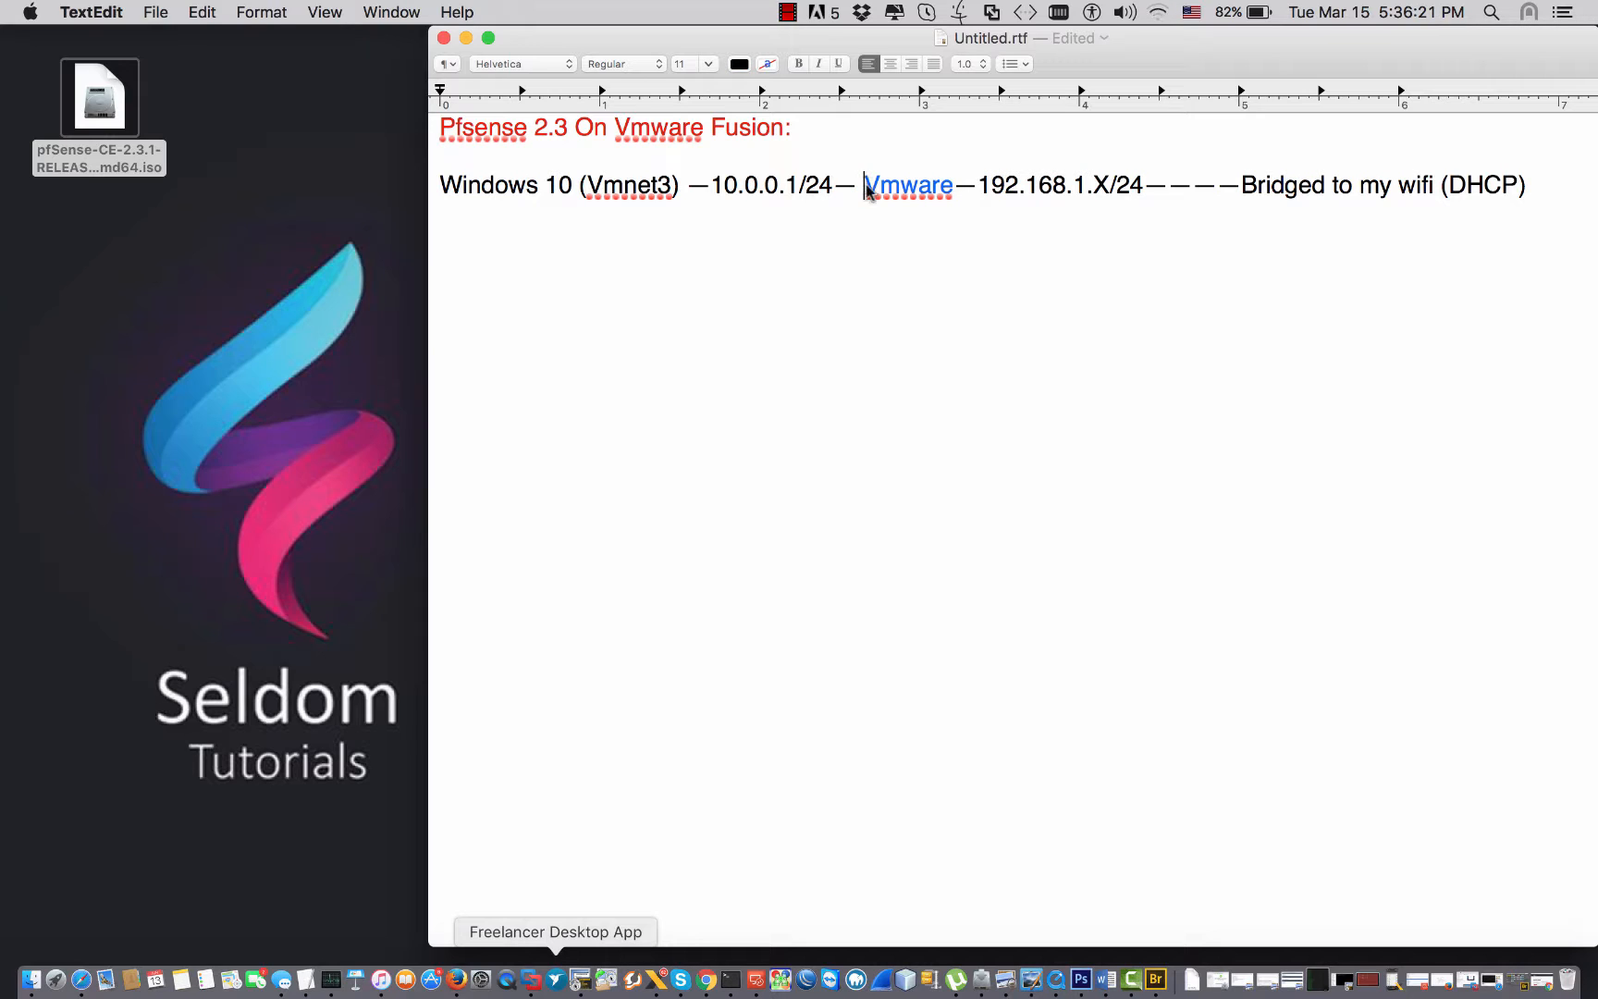
drag(852, 184, 529, 185)
click(837, 188)
click(525, 185)
drag(674, 185, 588, 185)
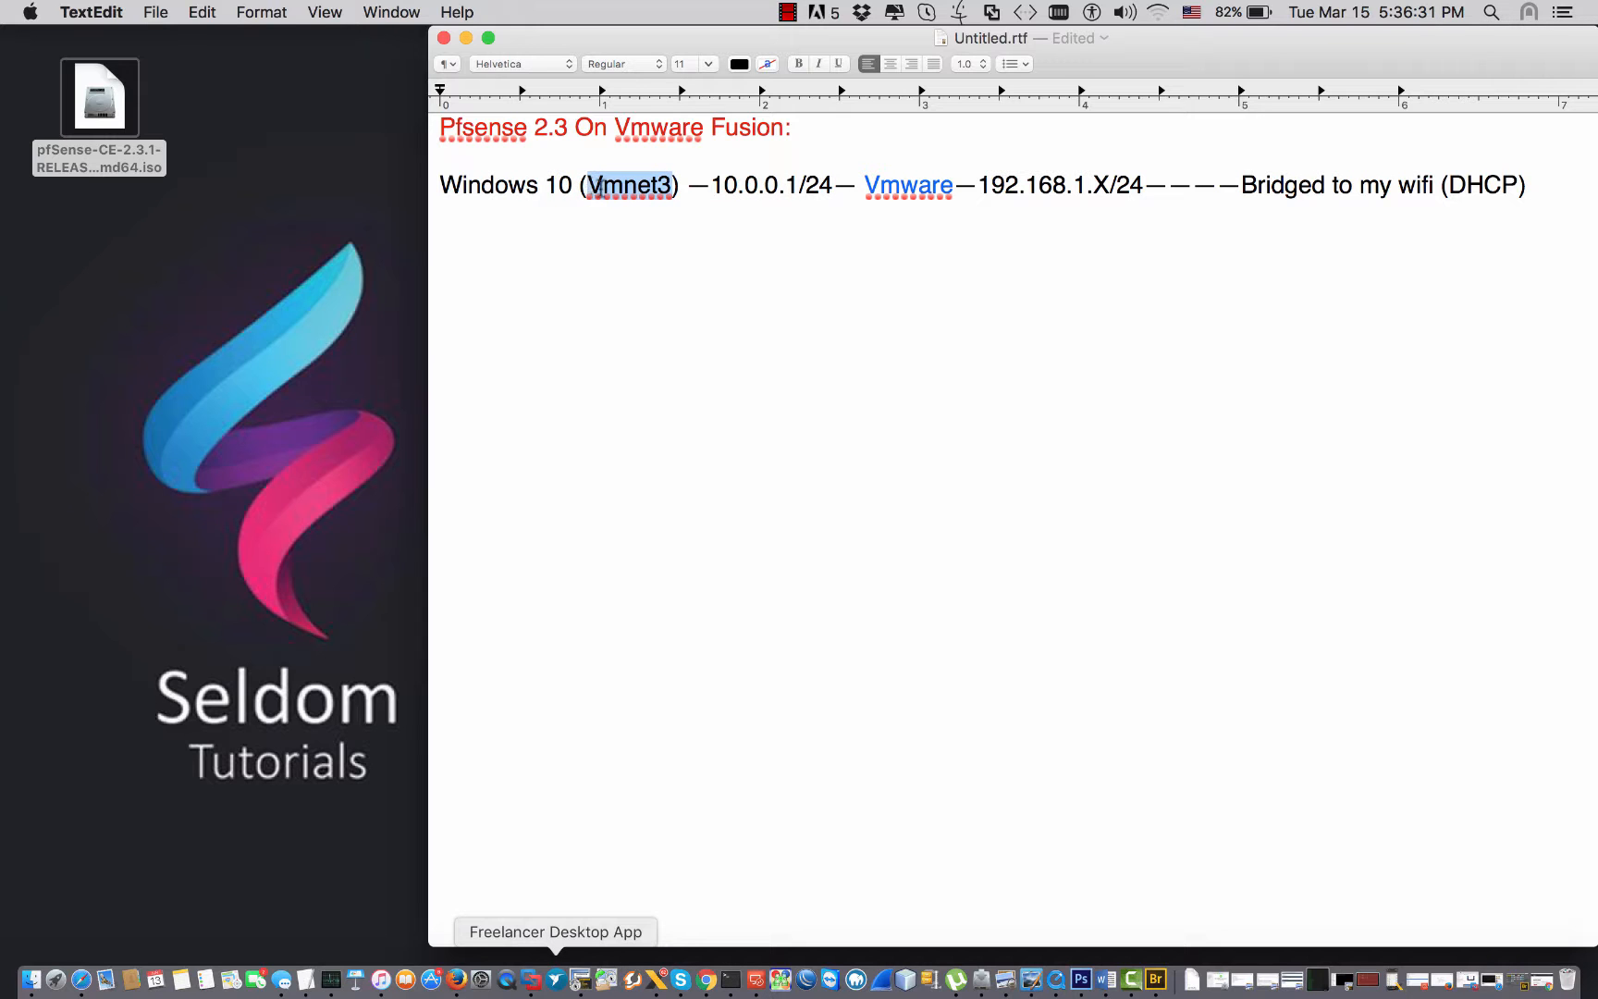
click(530, 978)
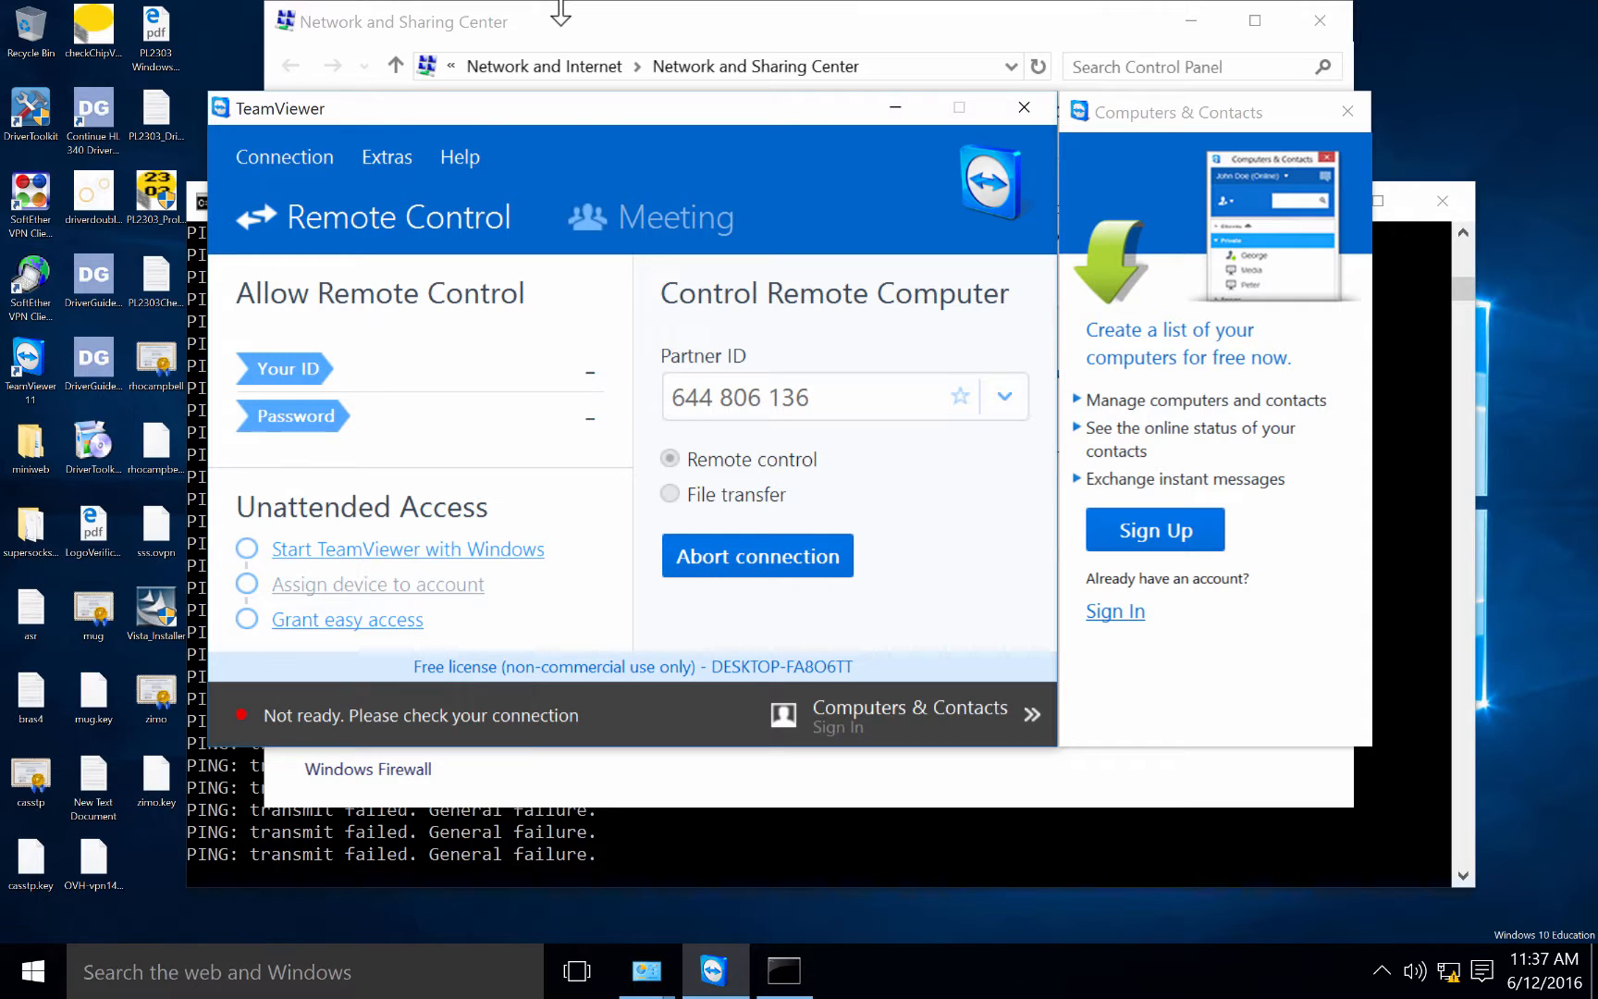
View the Windows 7 x64 Network Adapter settings, bridged to Wi-Fi, then bring the TextEdit note forward.
mouse_move(558, 2)
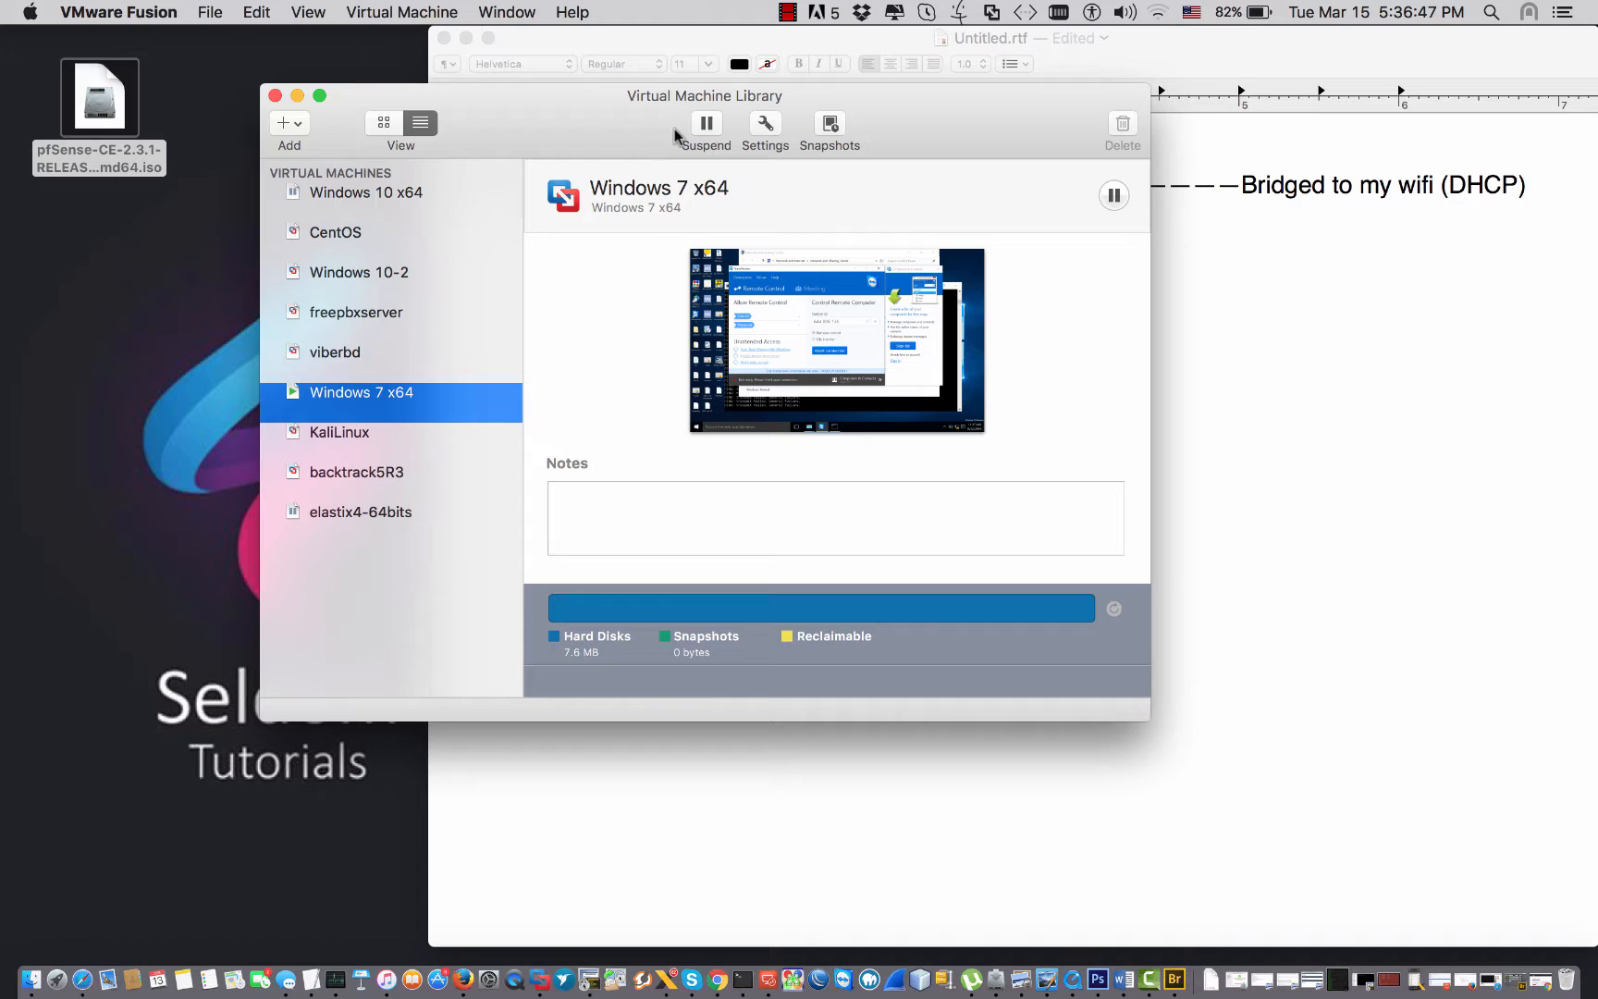
click(756, 122)
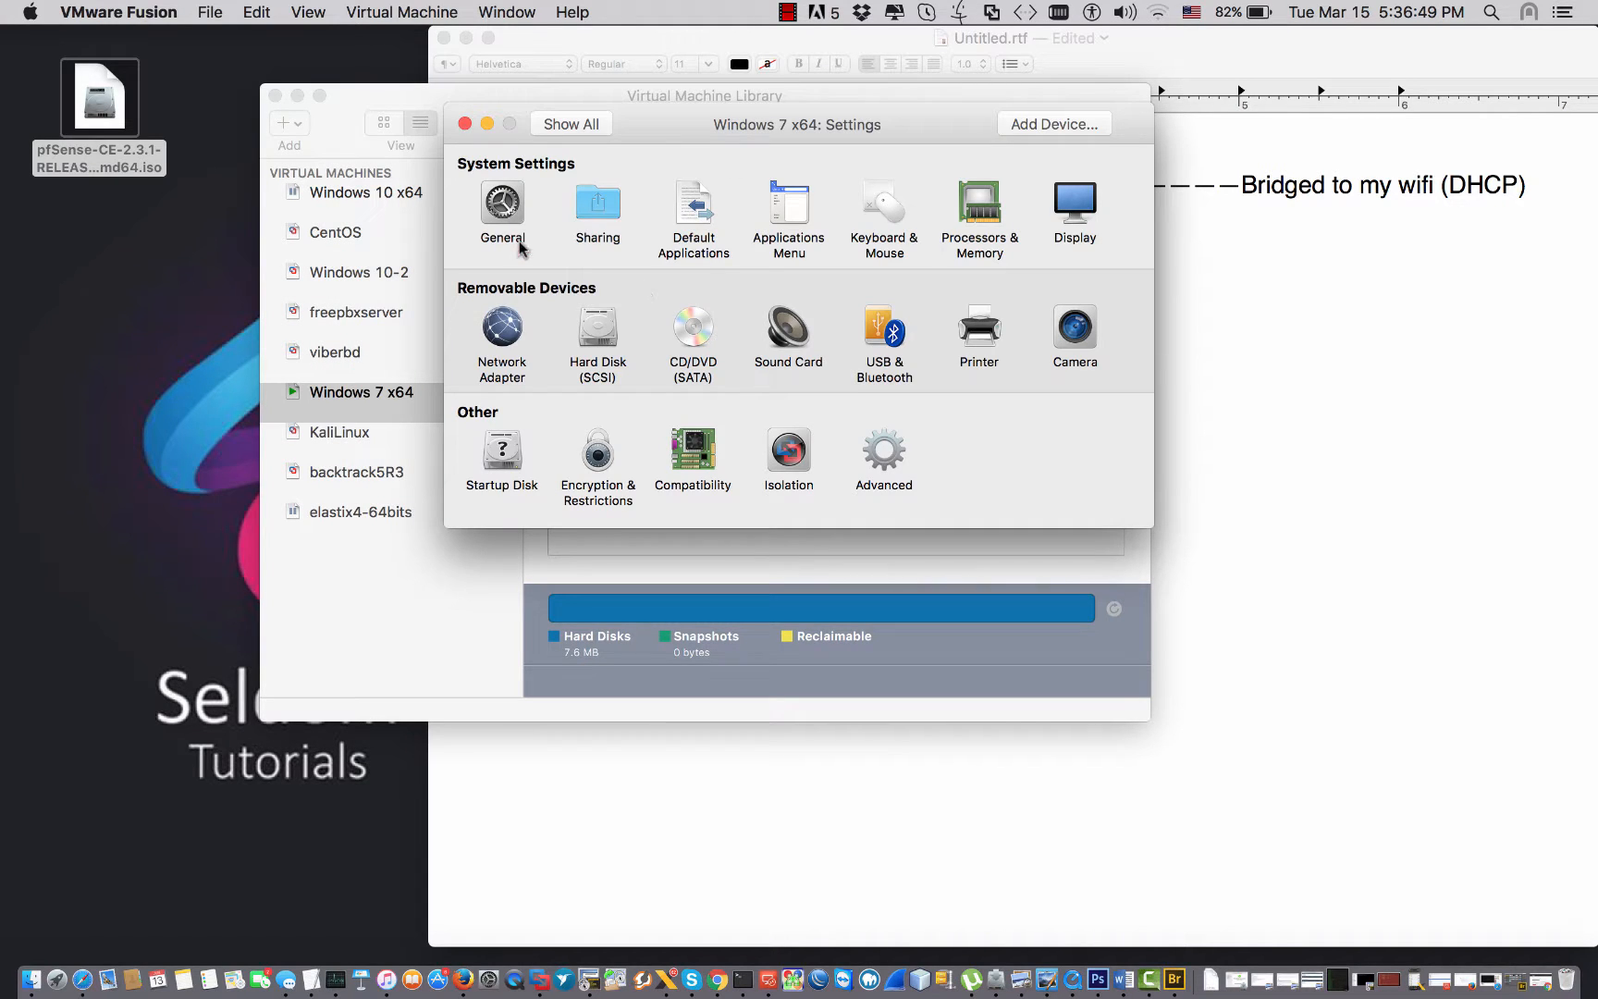
click(501, 328)
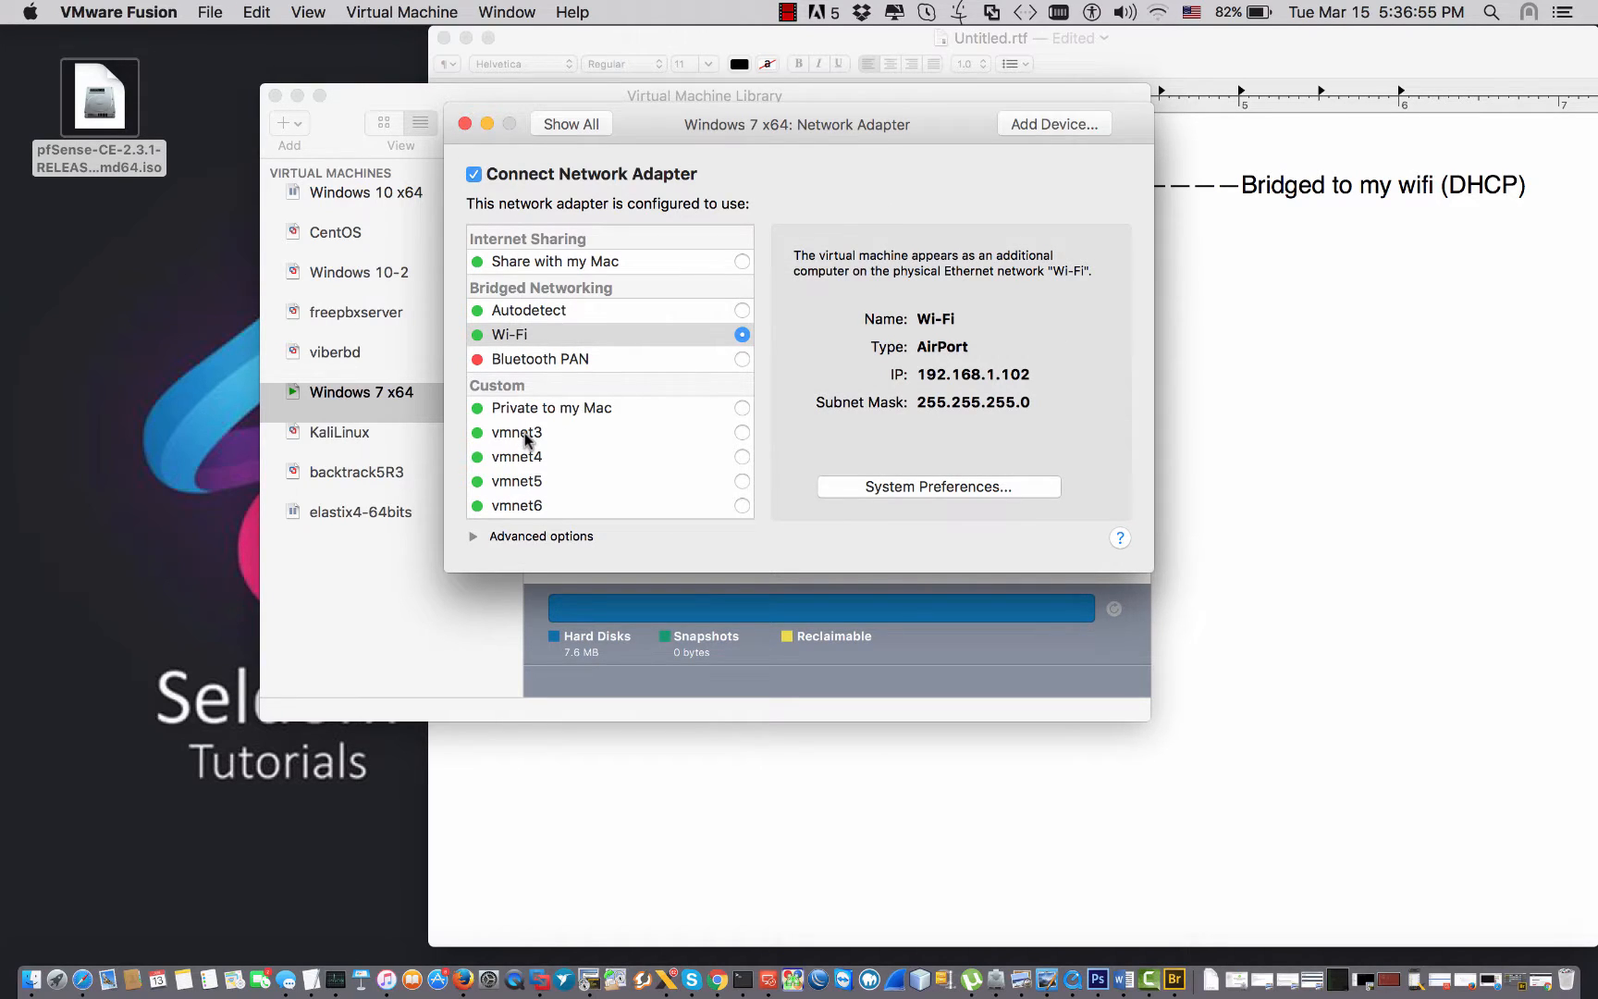
click(1182, 343)
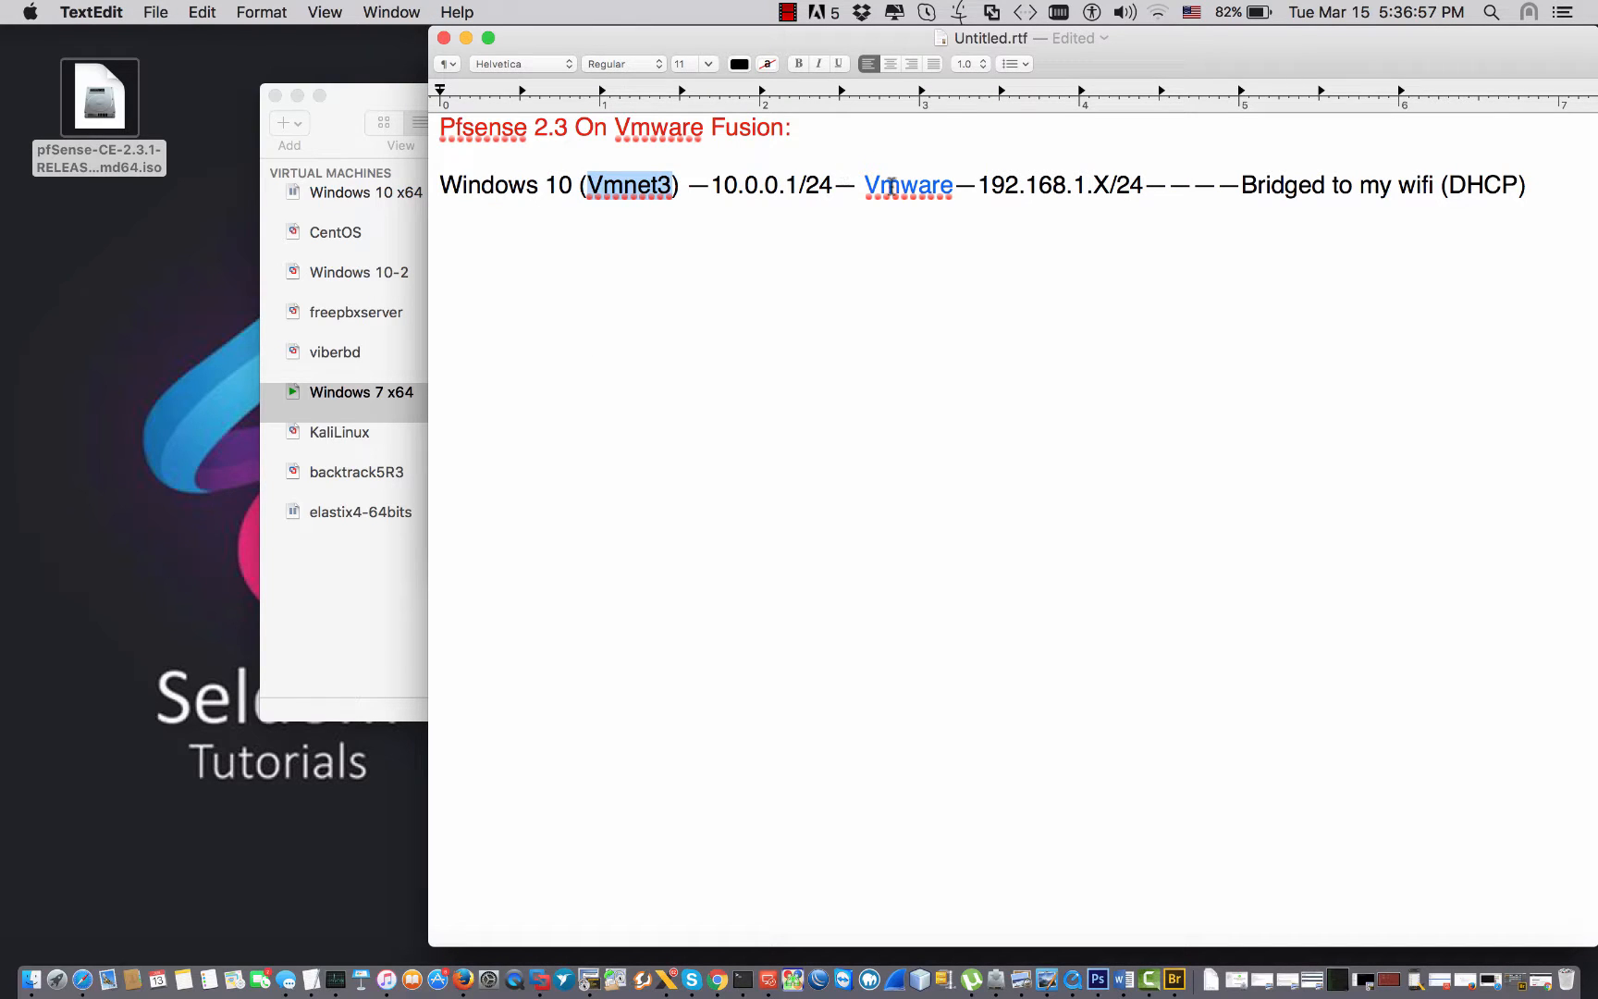
Insert 'pfsense' before Vmware and review the Windows 10 and 192.168.1.X/24 parts of the diagram.
click(852, 184)
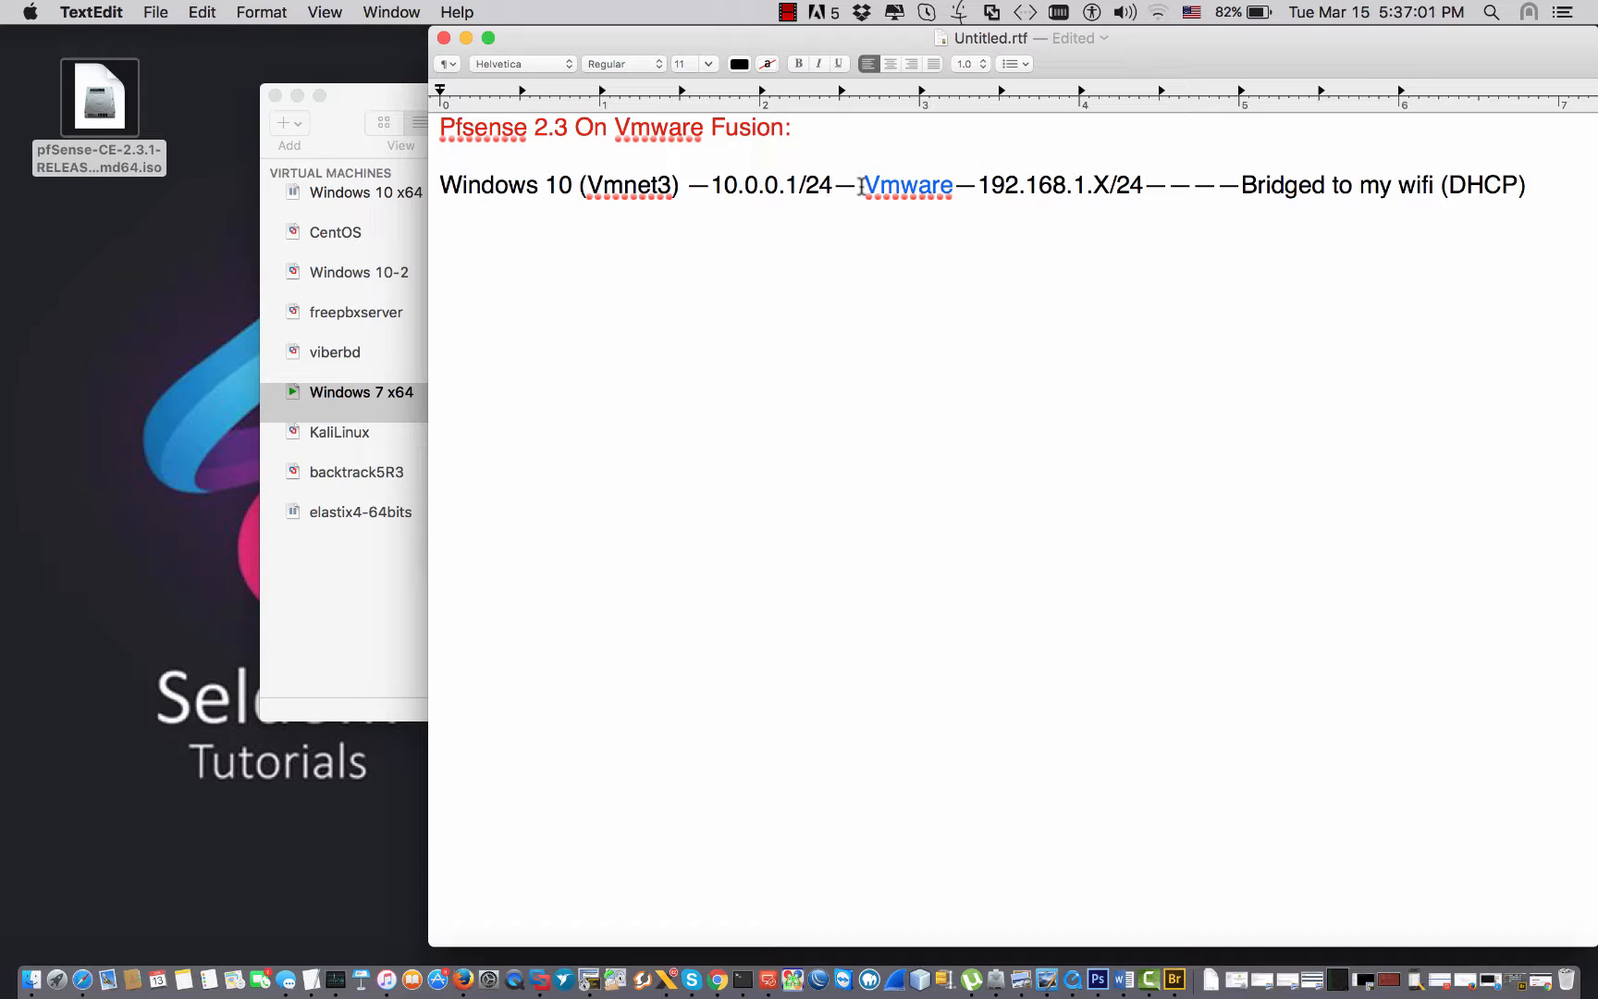
text(pfsense)
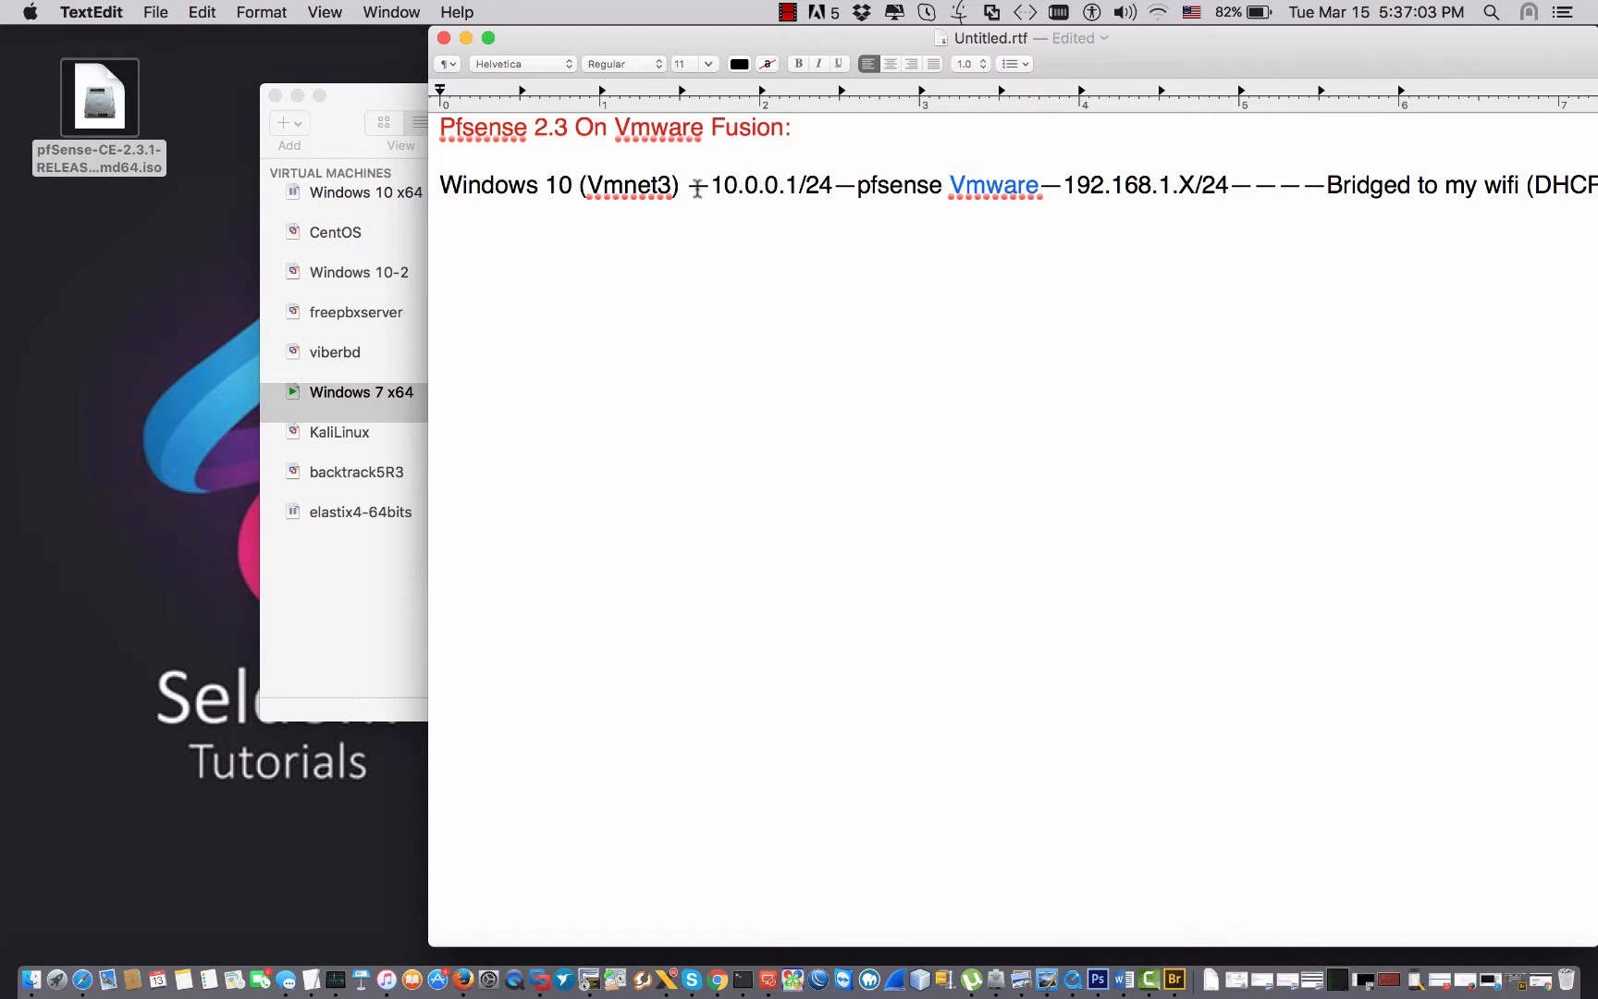
drag(572, 183, 500, 182)
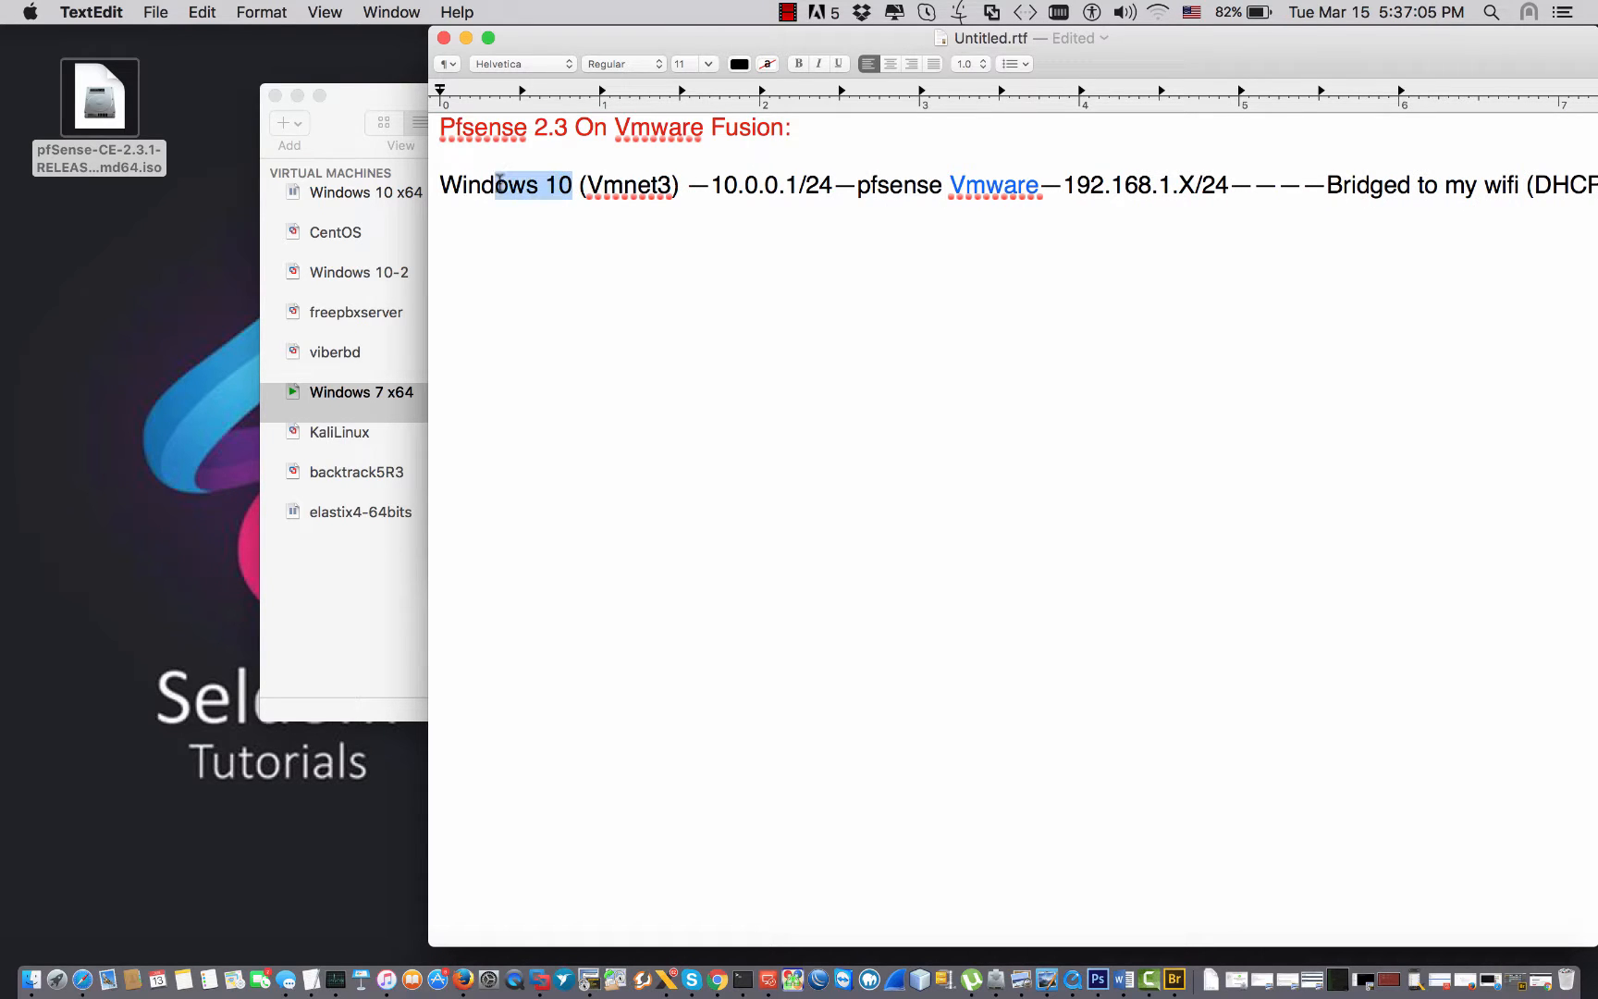
click(987, 185)
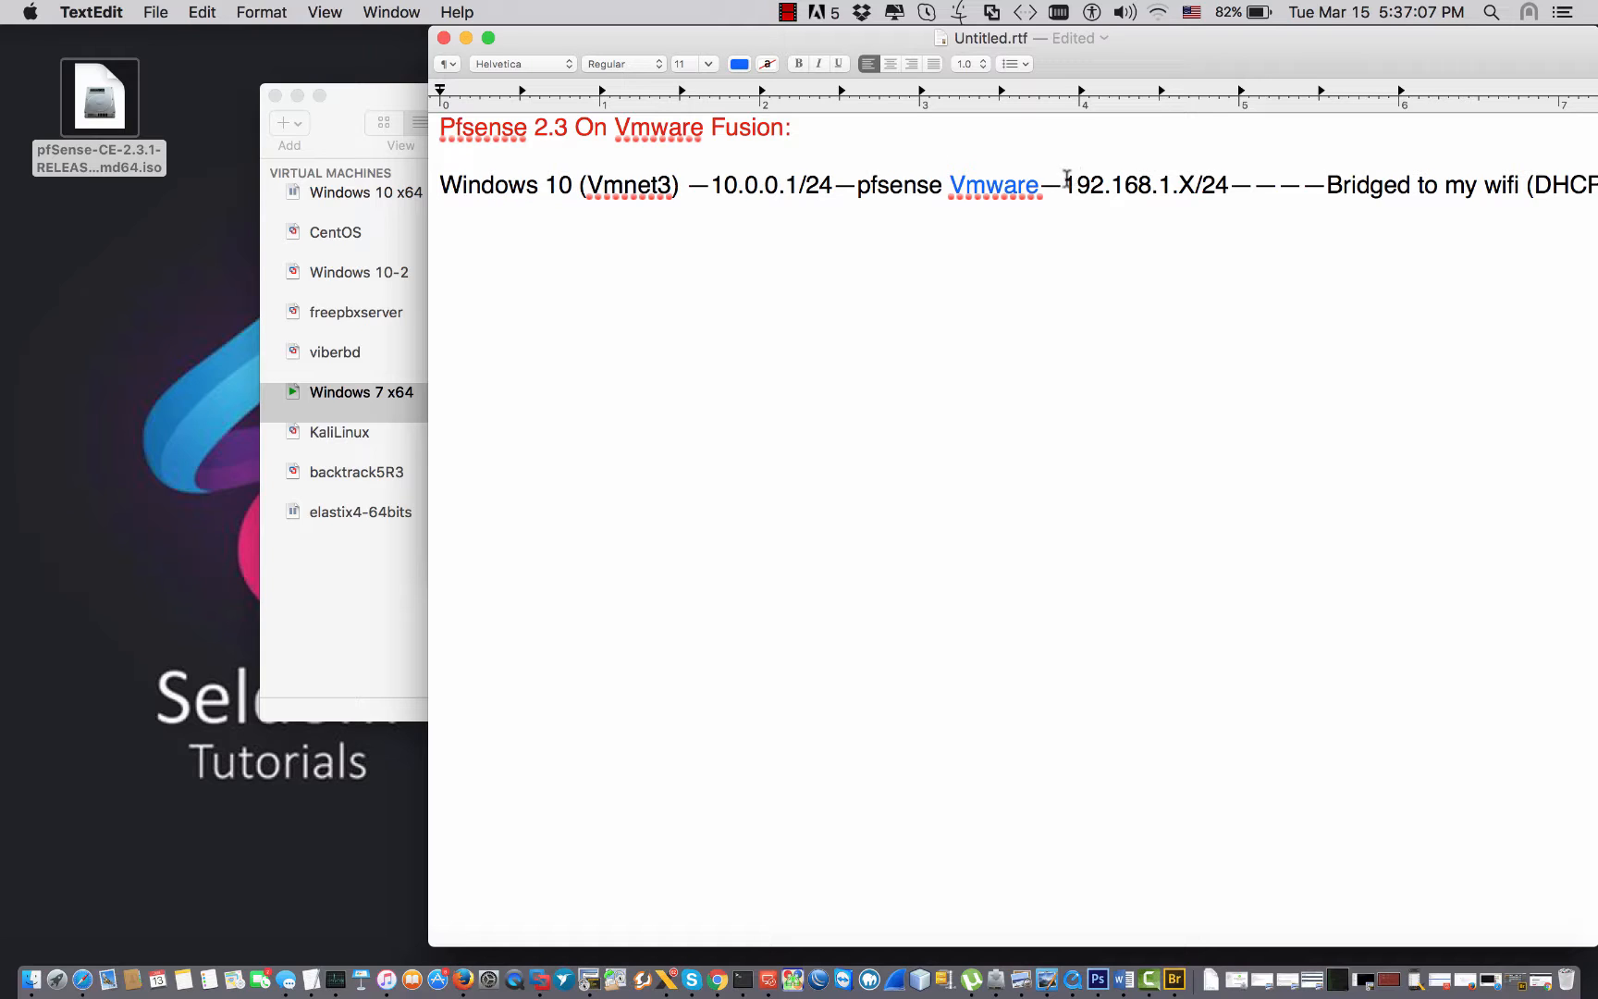
drag(1062, 183, 1220, 175)
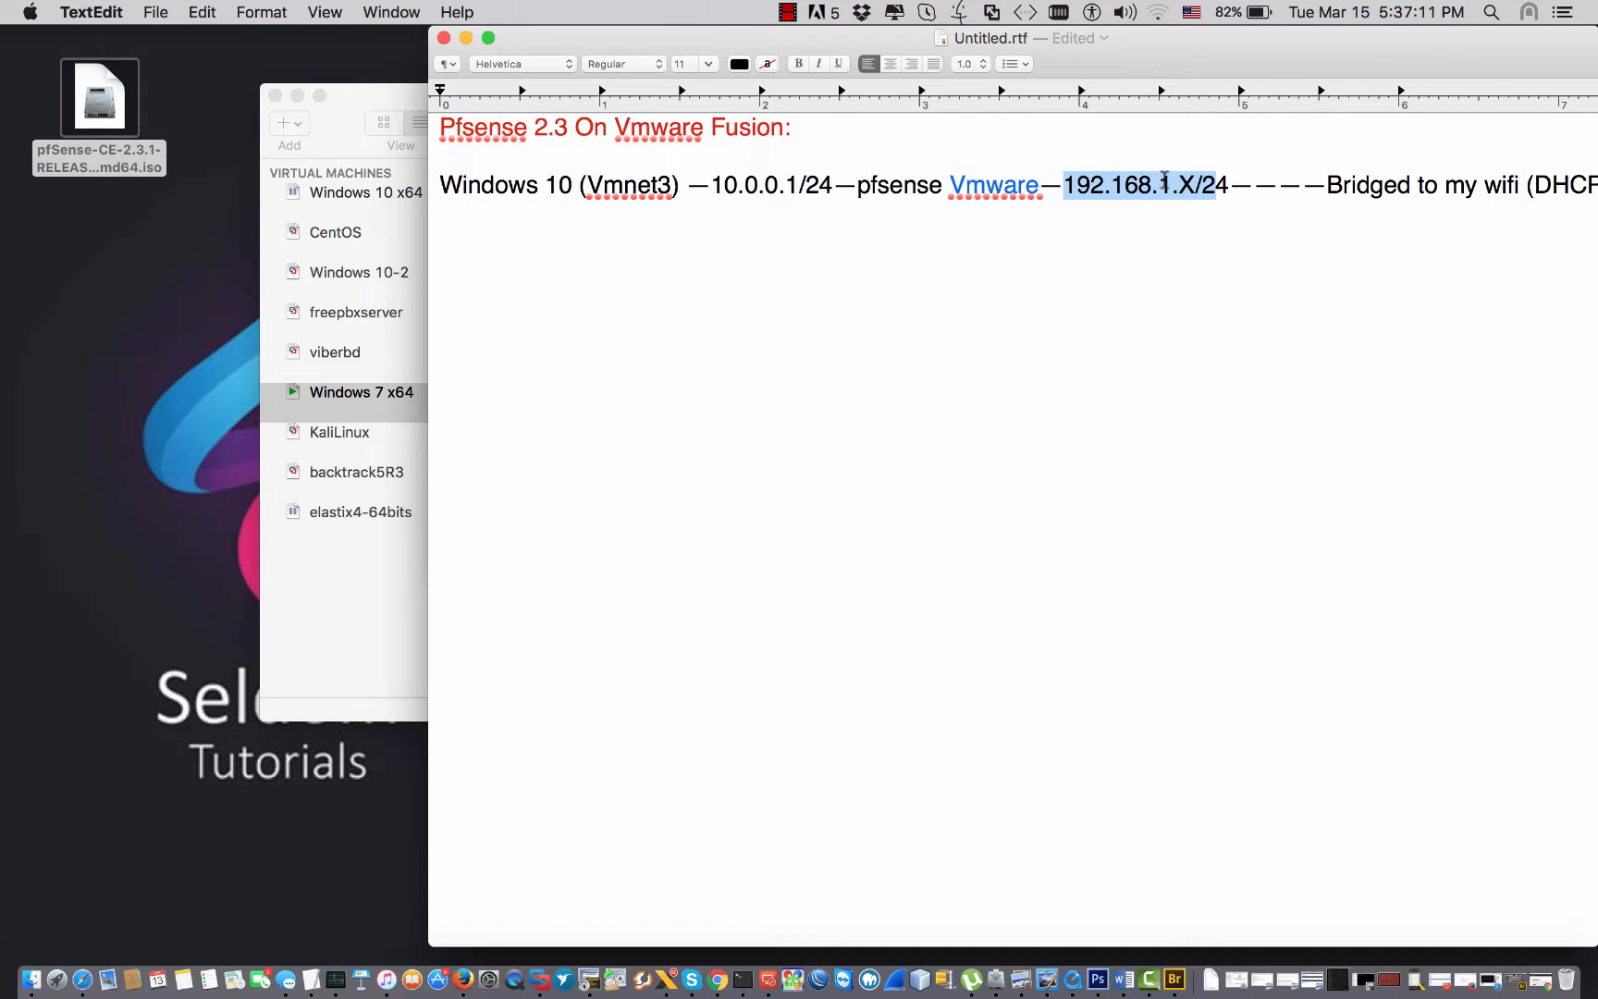
Check the Wi-Fi network list, then minimize the TextEdit note.
click(1159, 15)
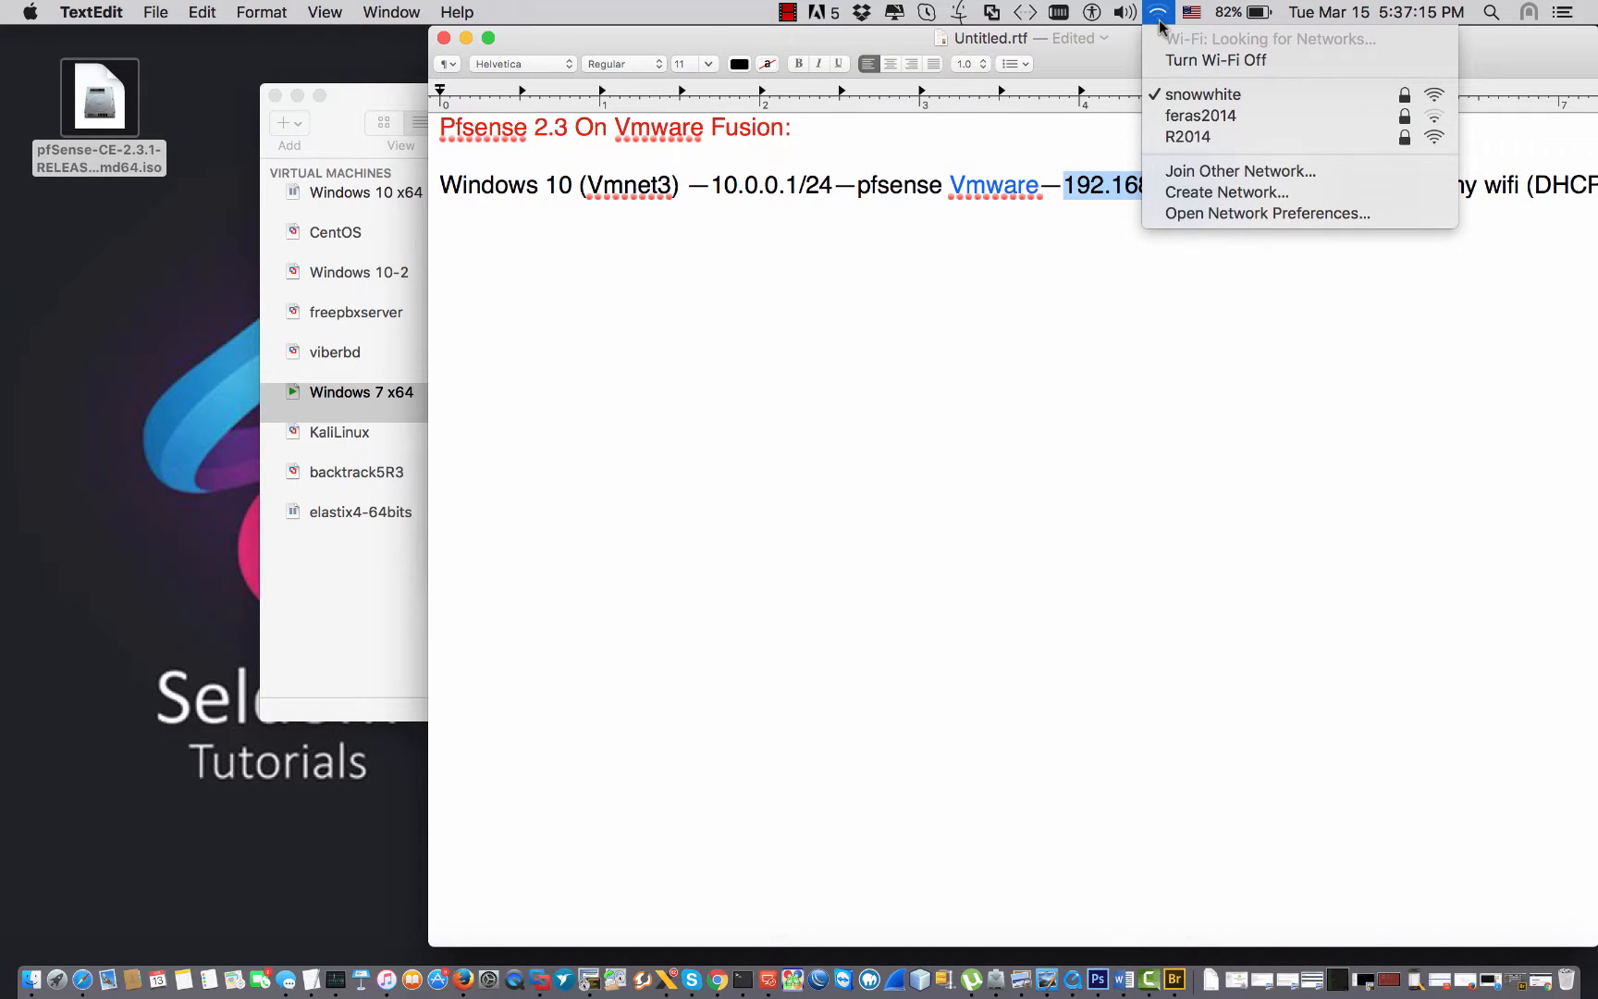
click(1091, 188)
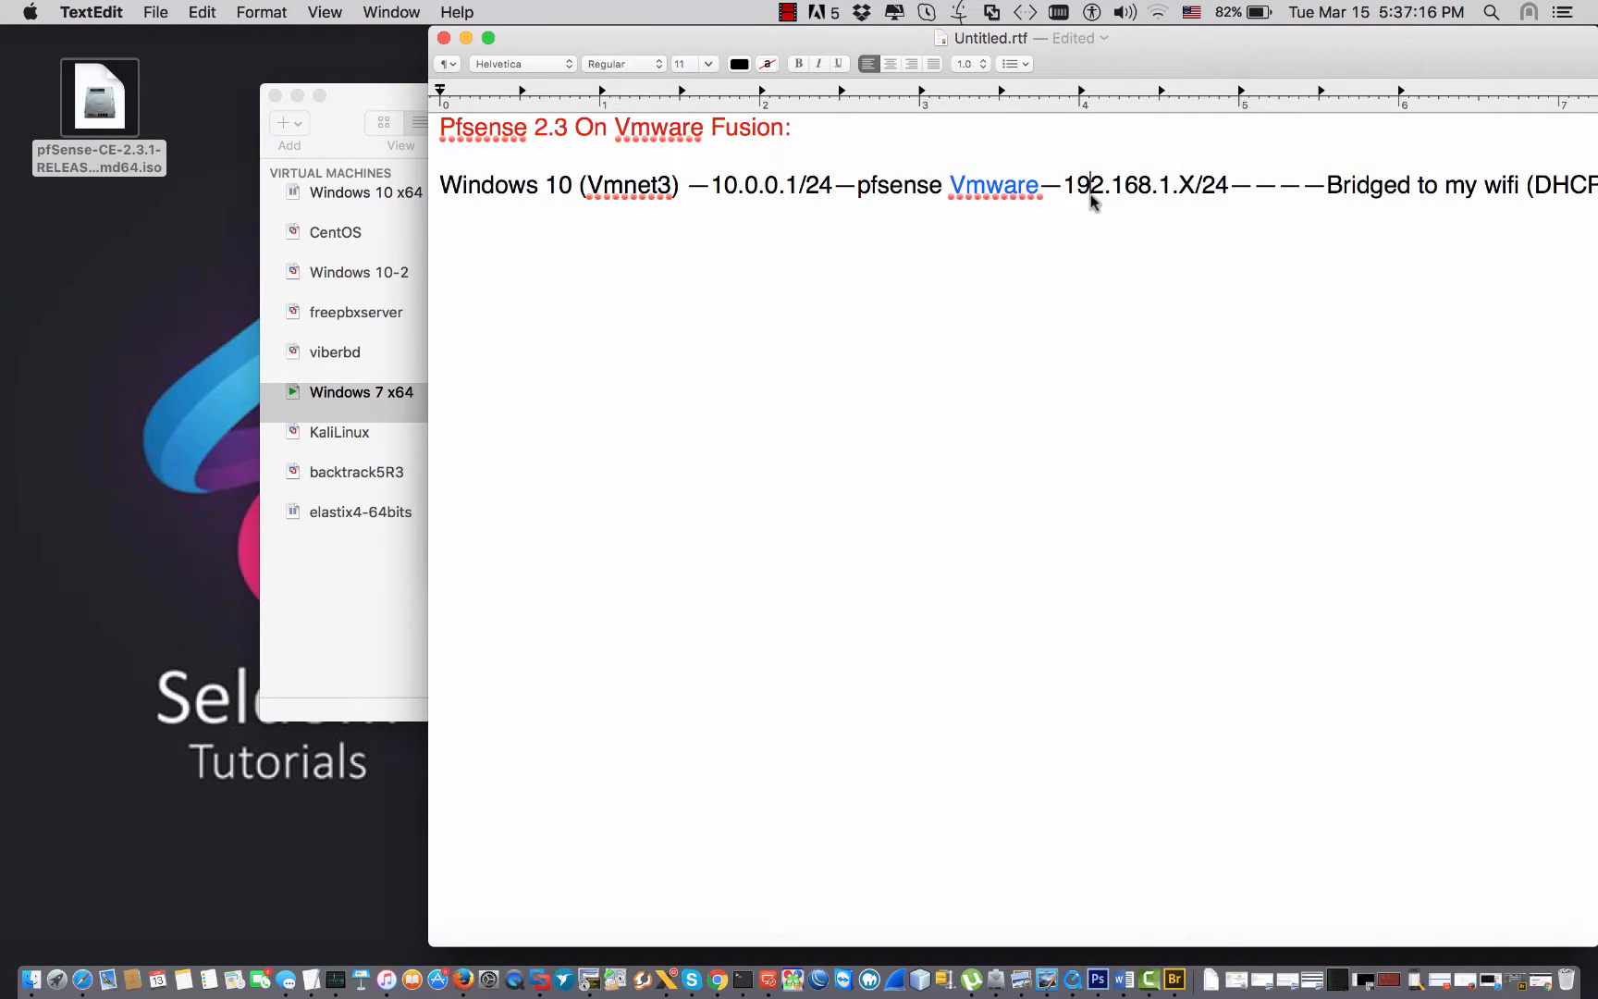
click(465, 38)
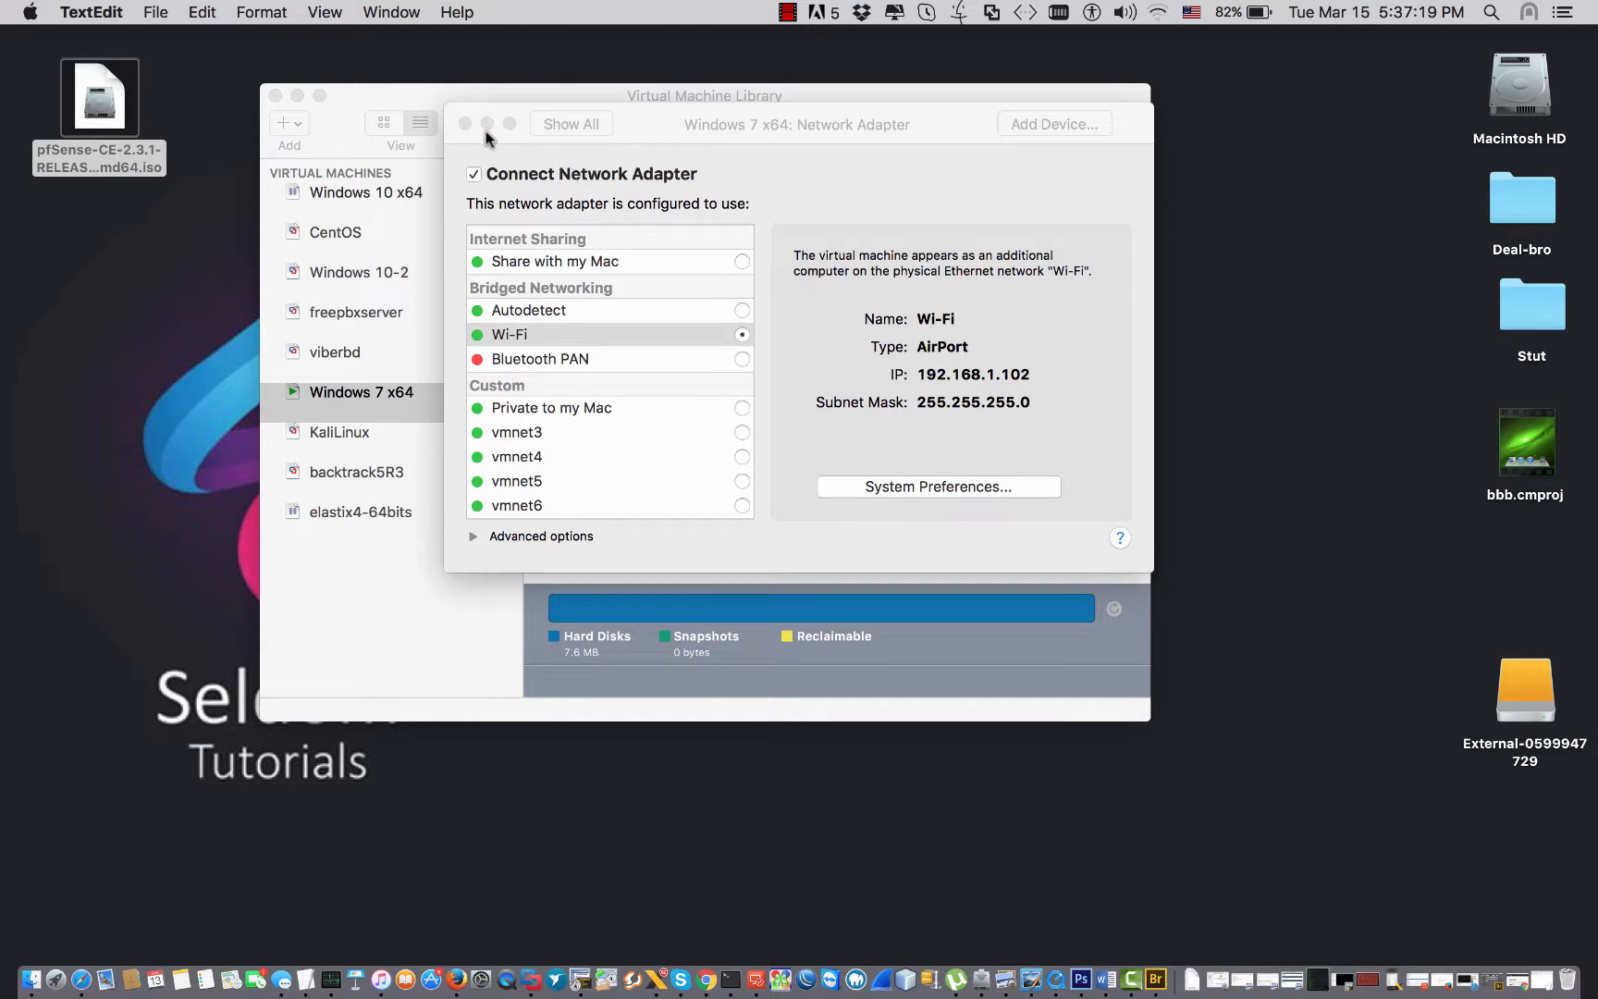
Close the network adapter settings and move the Virtual Machine Library up and left.
click(463, 121)
click(463, 117)
drag(459, 154, 442, 89)
Start a new virtual machine that installs from the pfSense ISO on the Desktop.
click(209, 13)
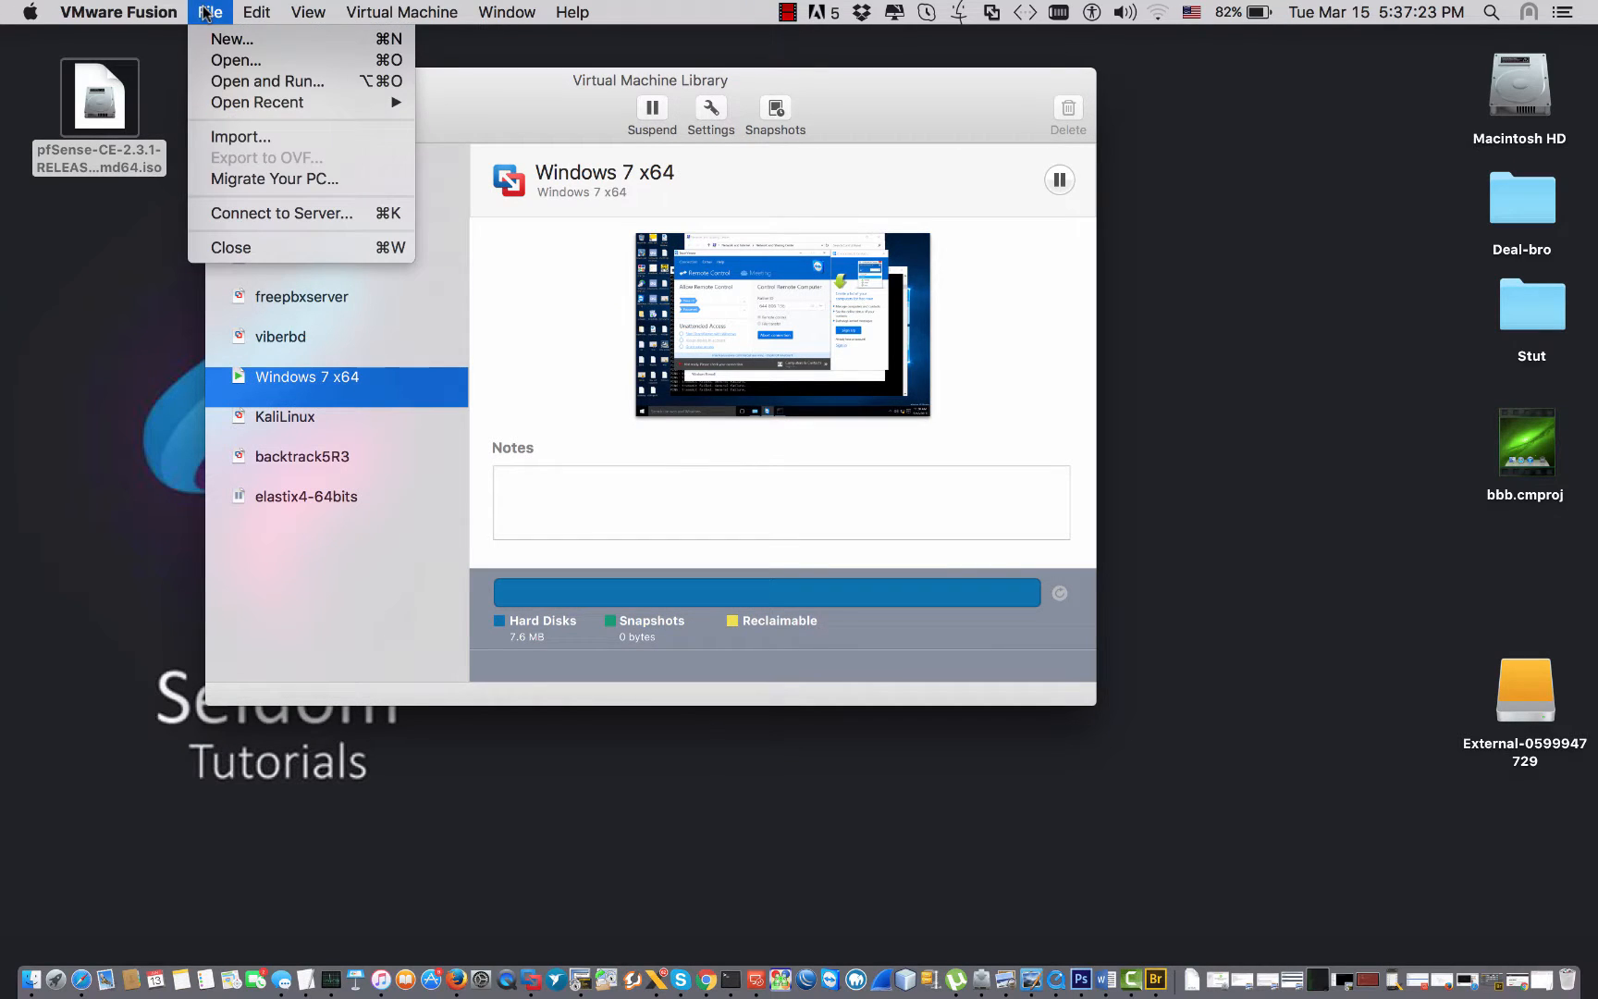
click(220, 40)
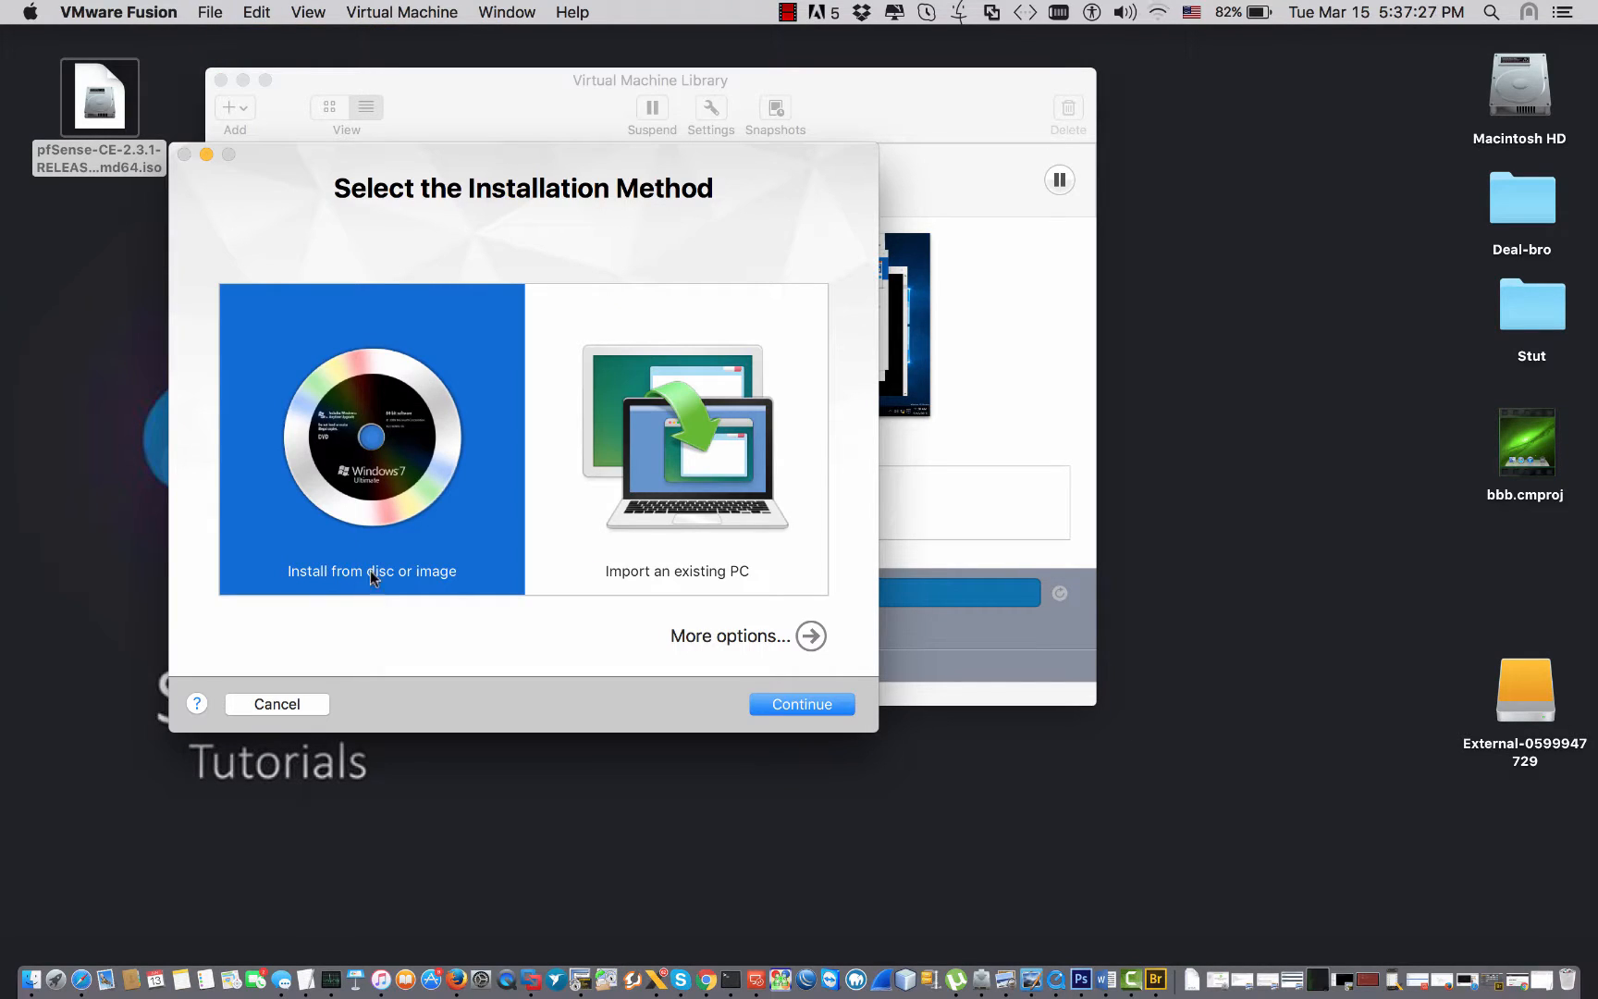
double_click(370, 495)
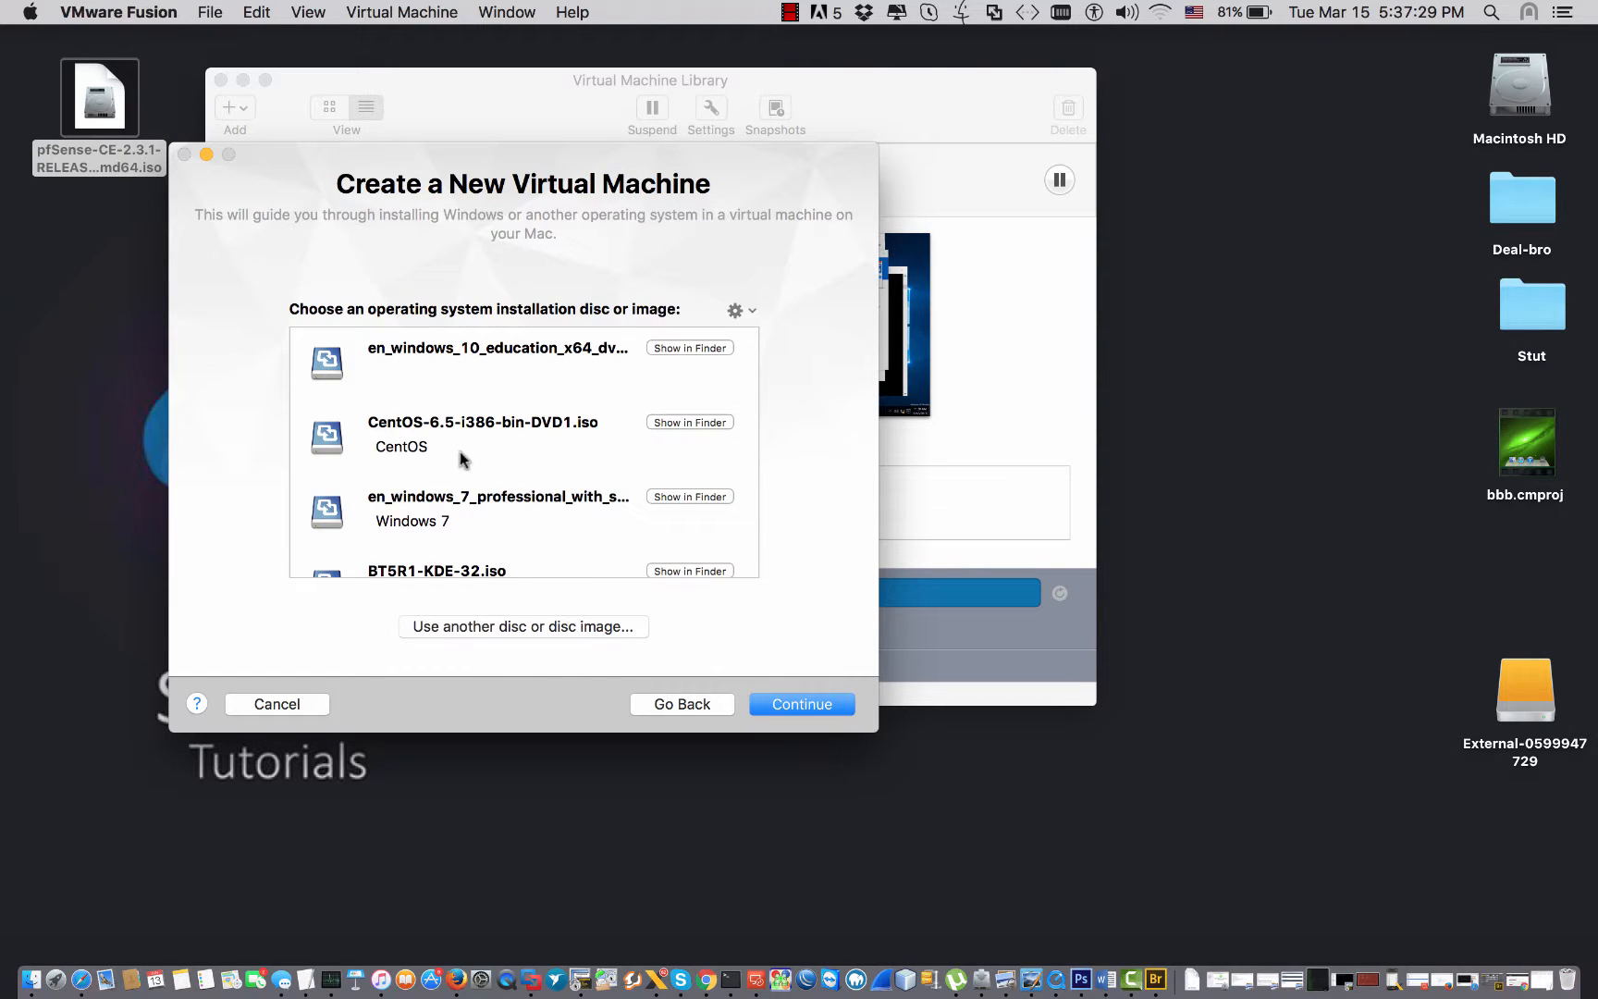
click(524, 629)
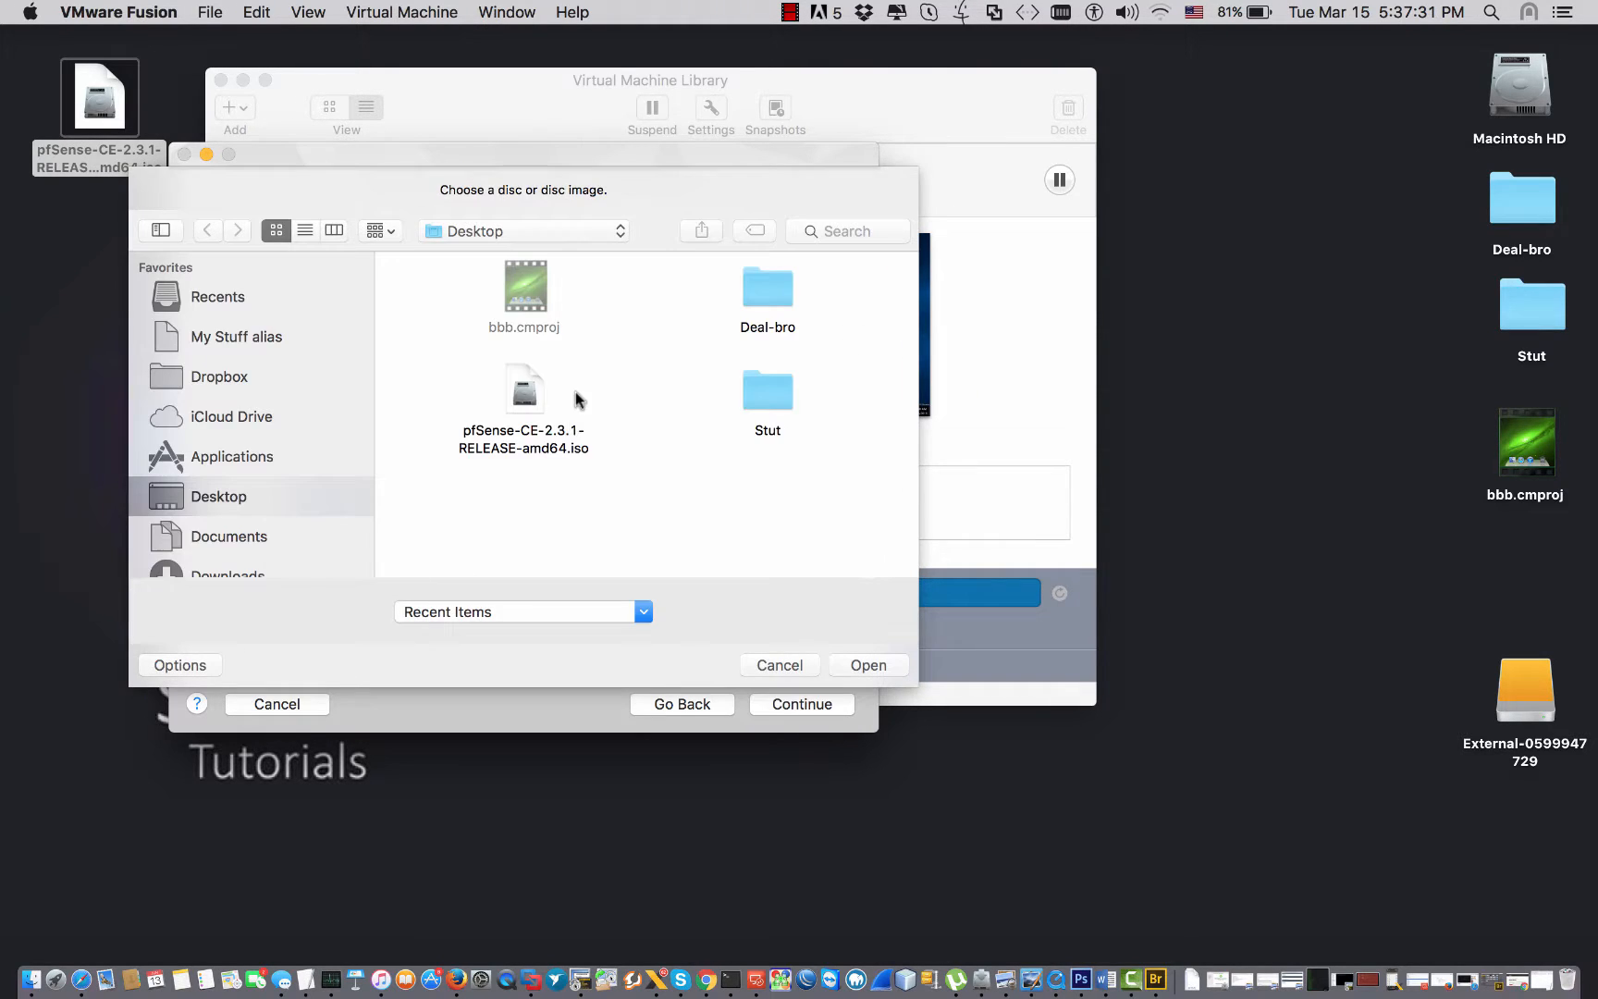
double_click(524, 391)
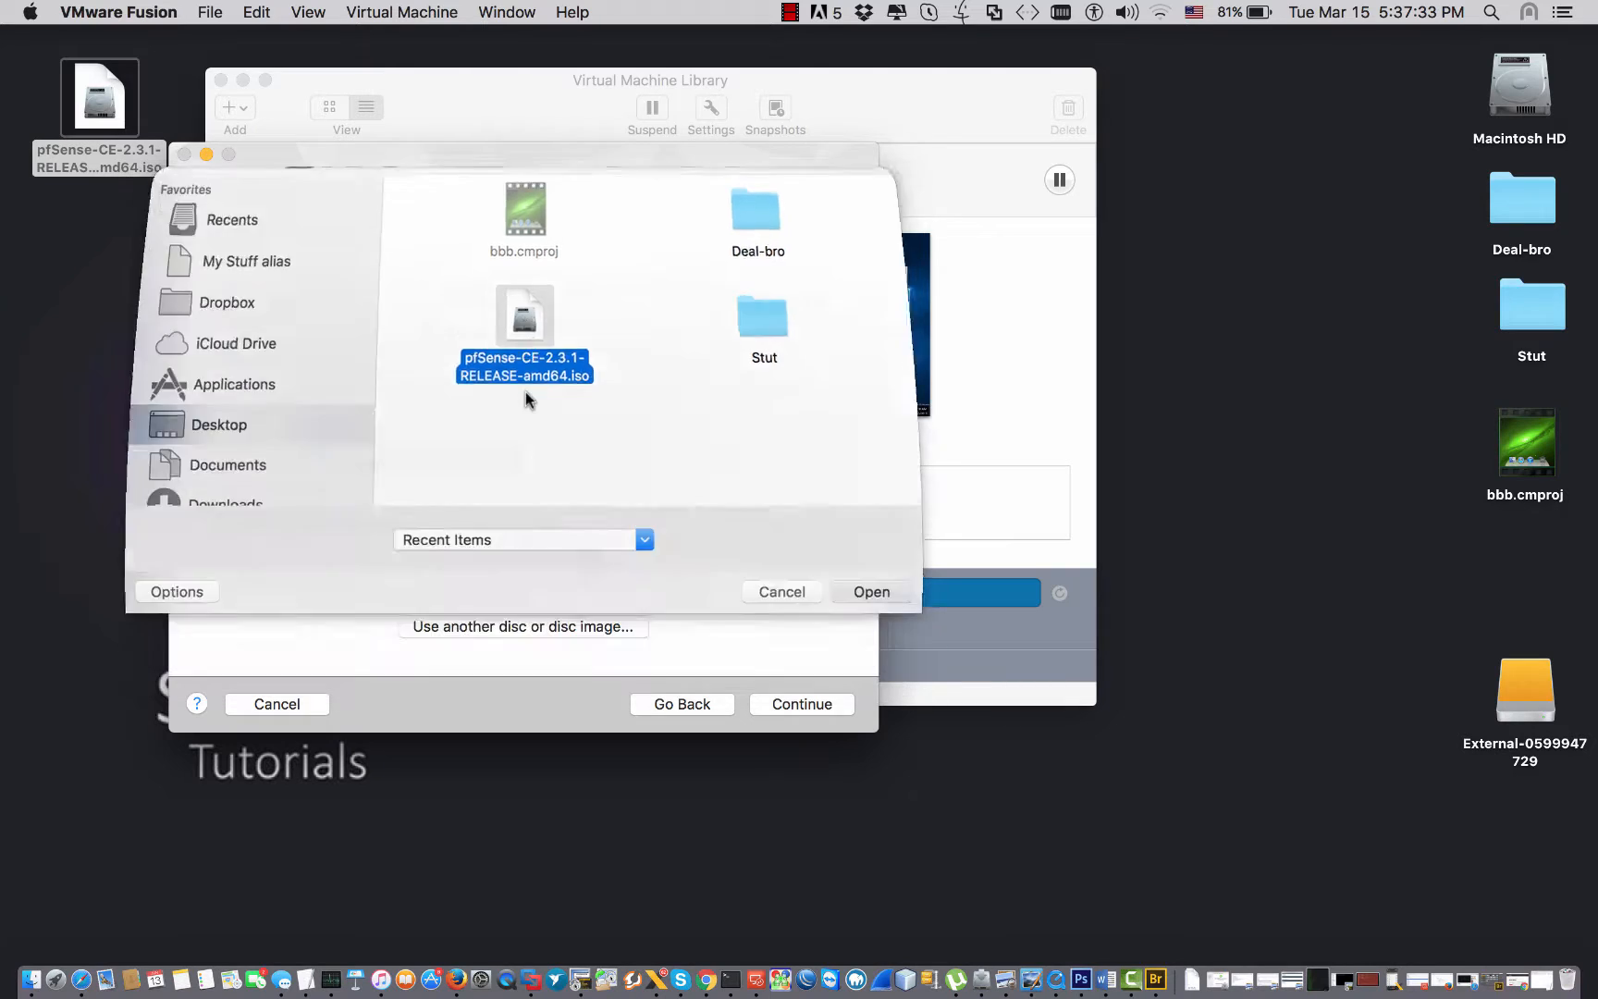
click(804, 704)
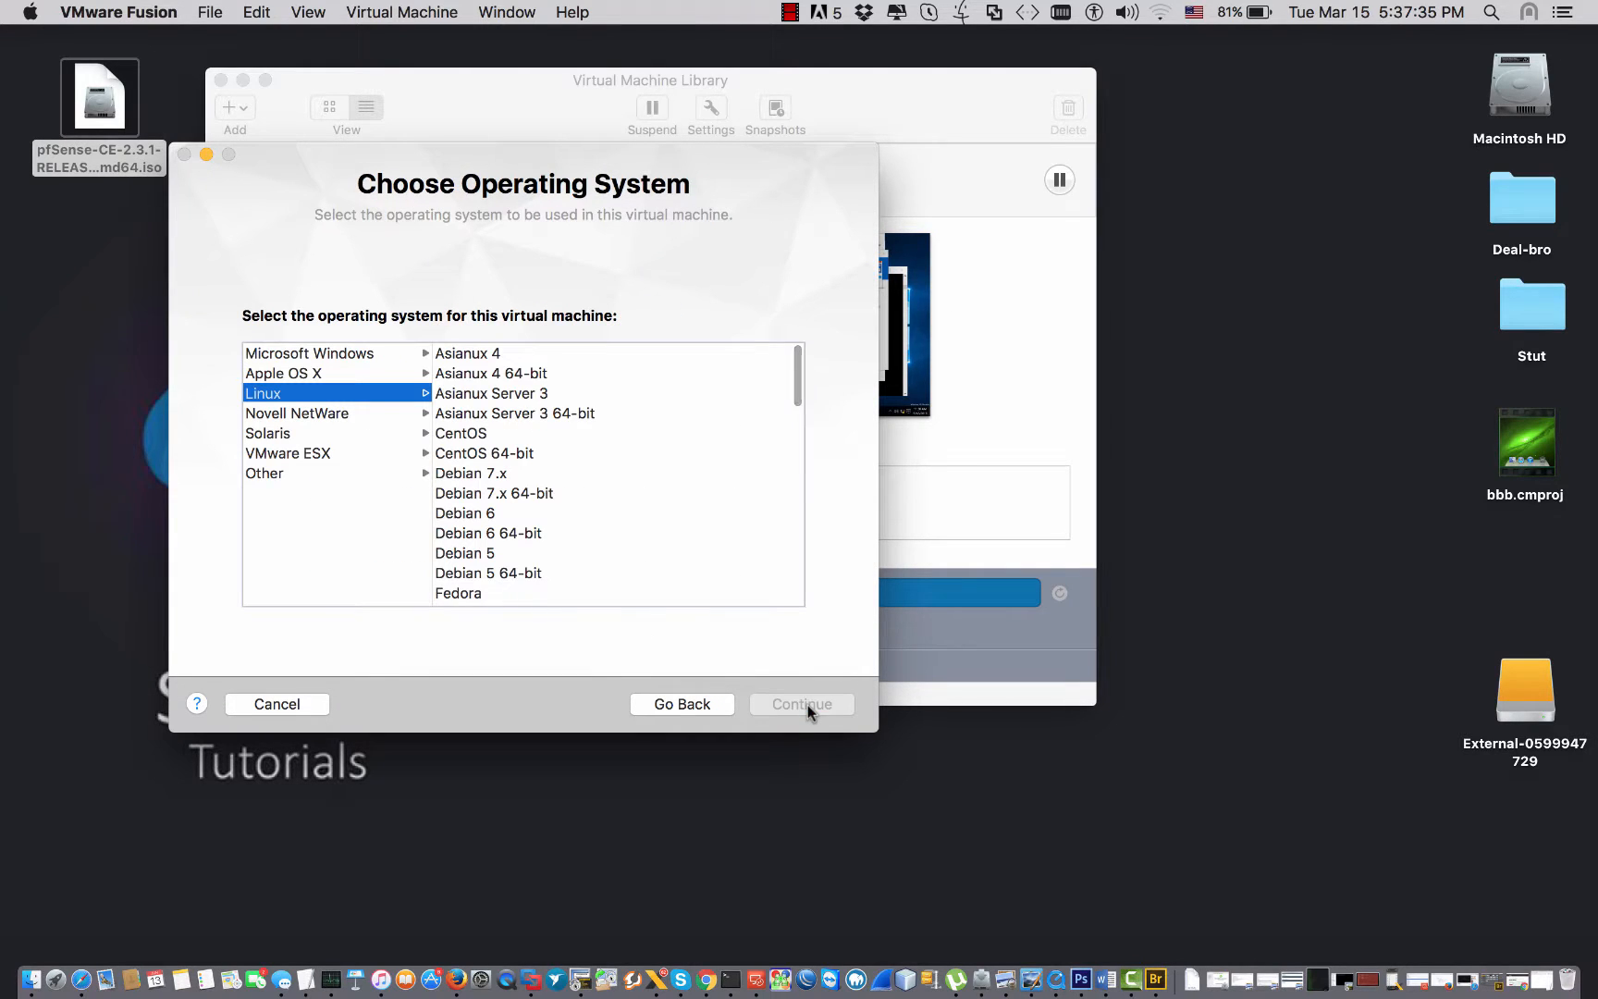
Set the guest operating system to Other > FreeBSD 64-bit and reach the configuration summary.
scroll(488, 551, down, 10)
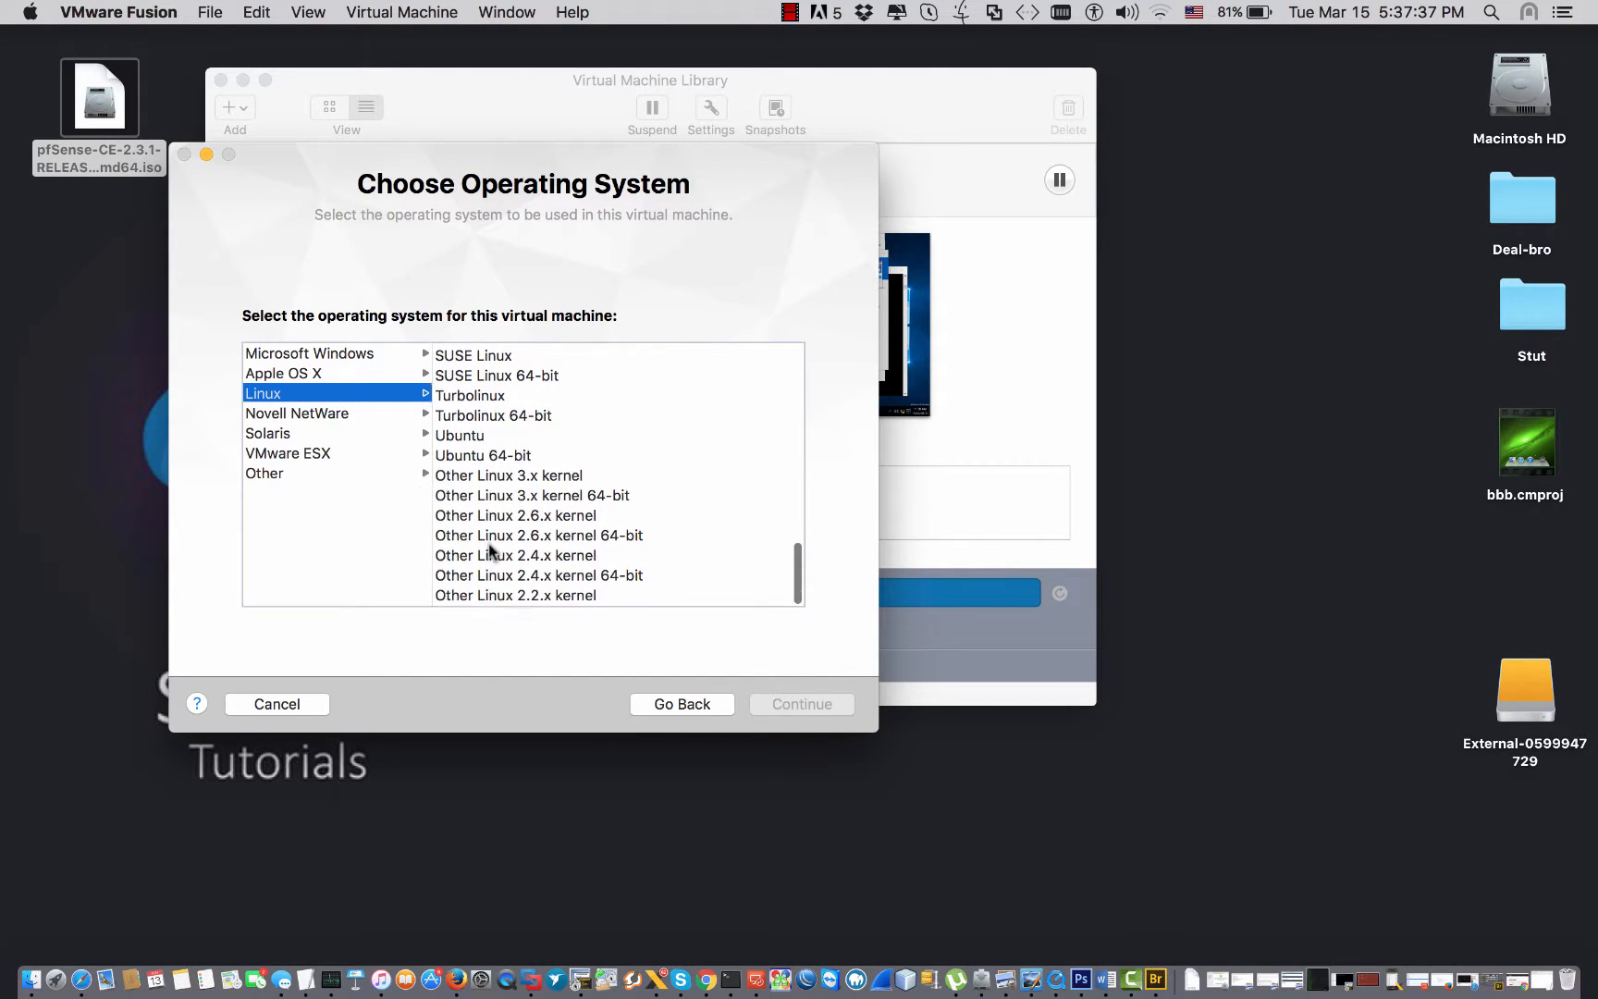
click(486, 456)
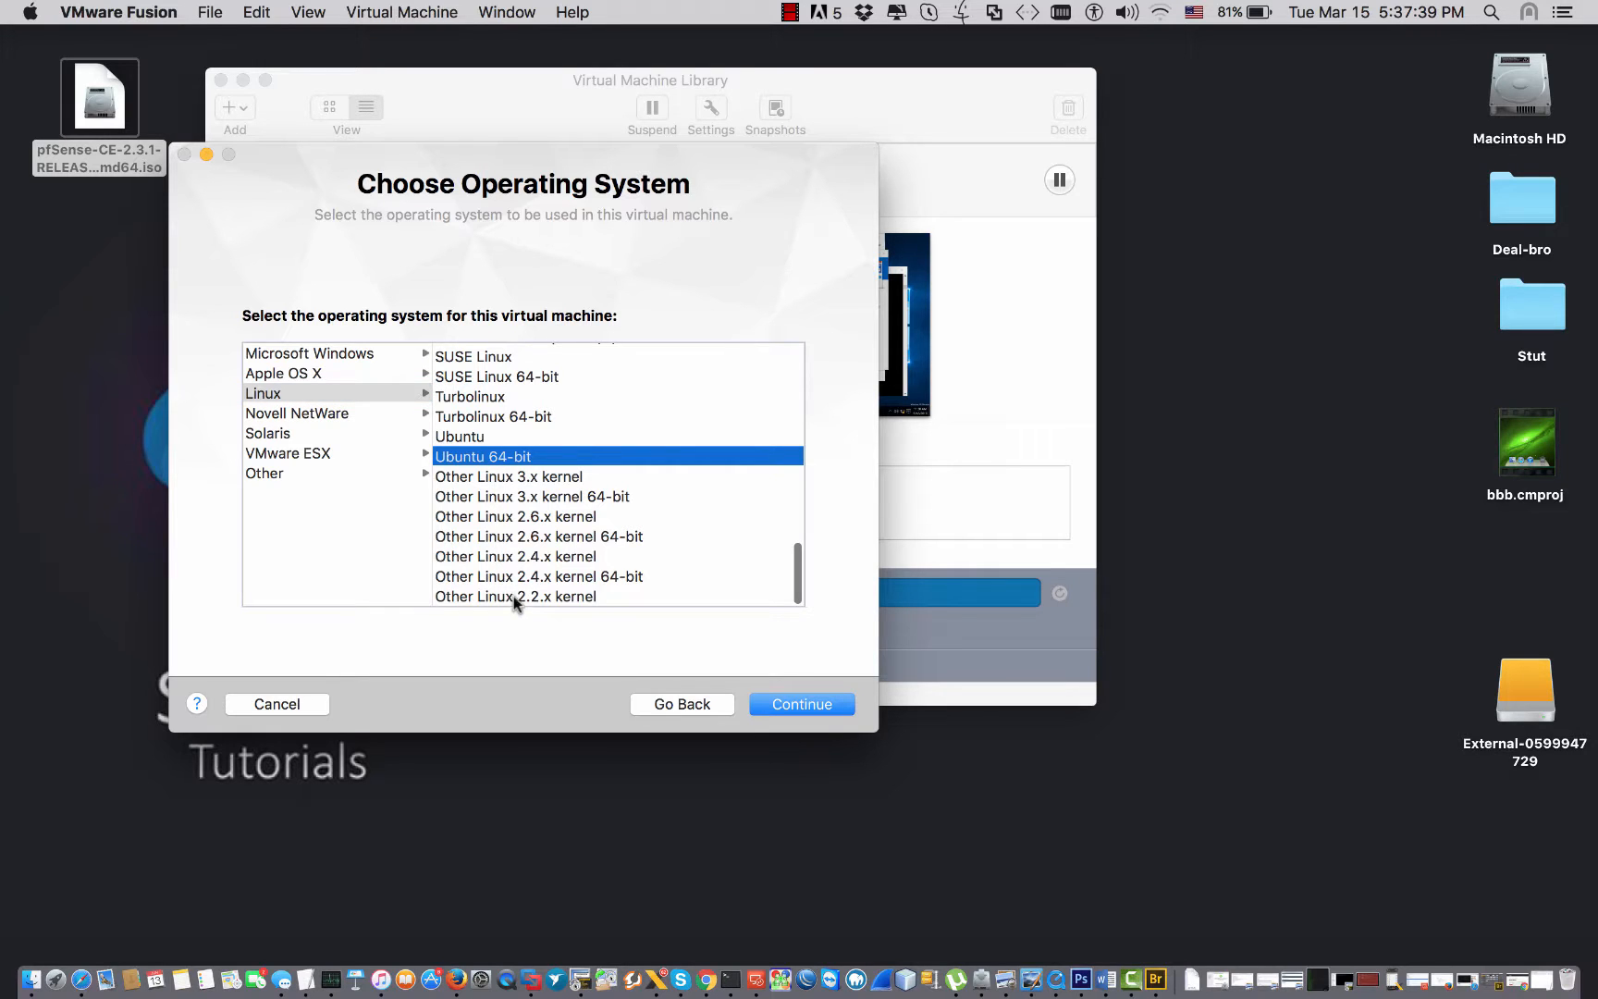
scroll(479, 518, up, 10)
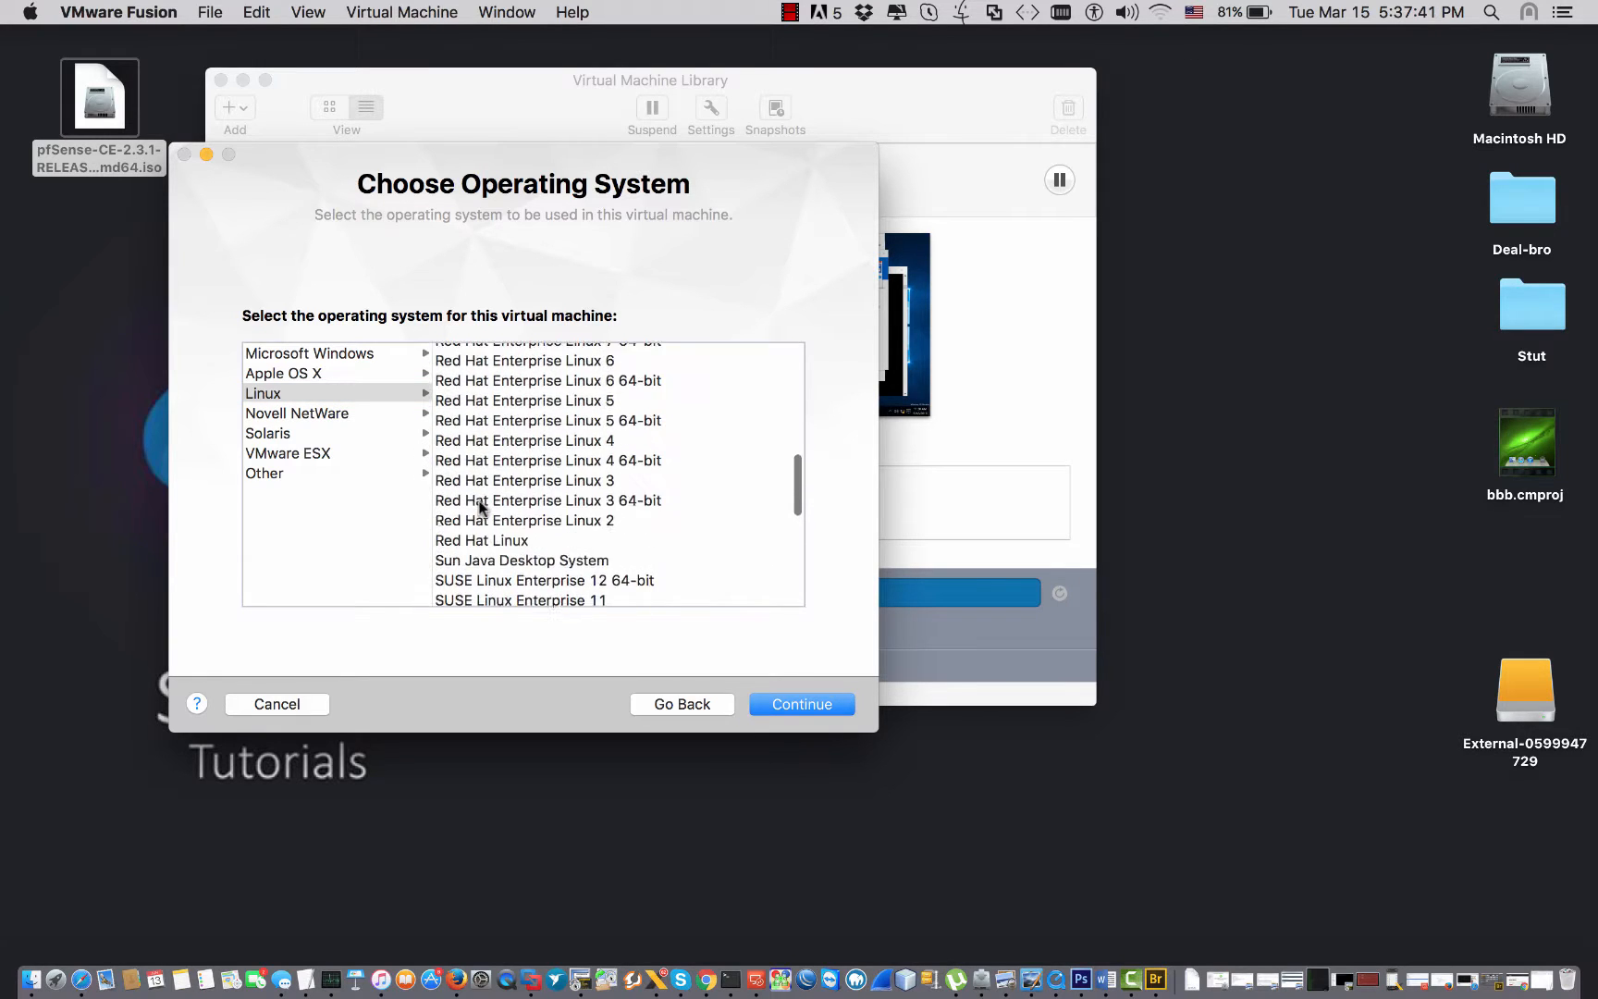
scroll(478, 504, down, 10)
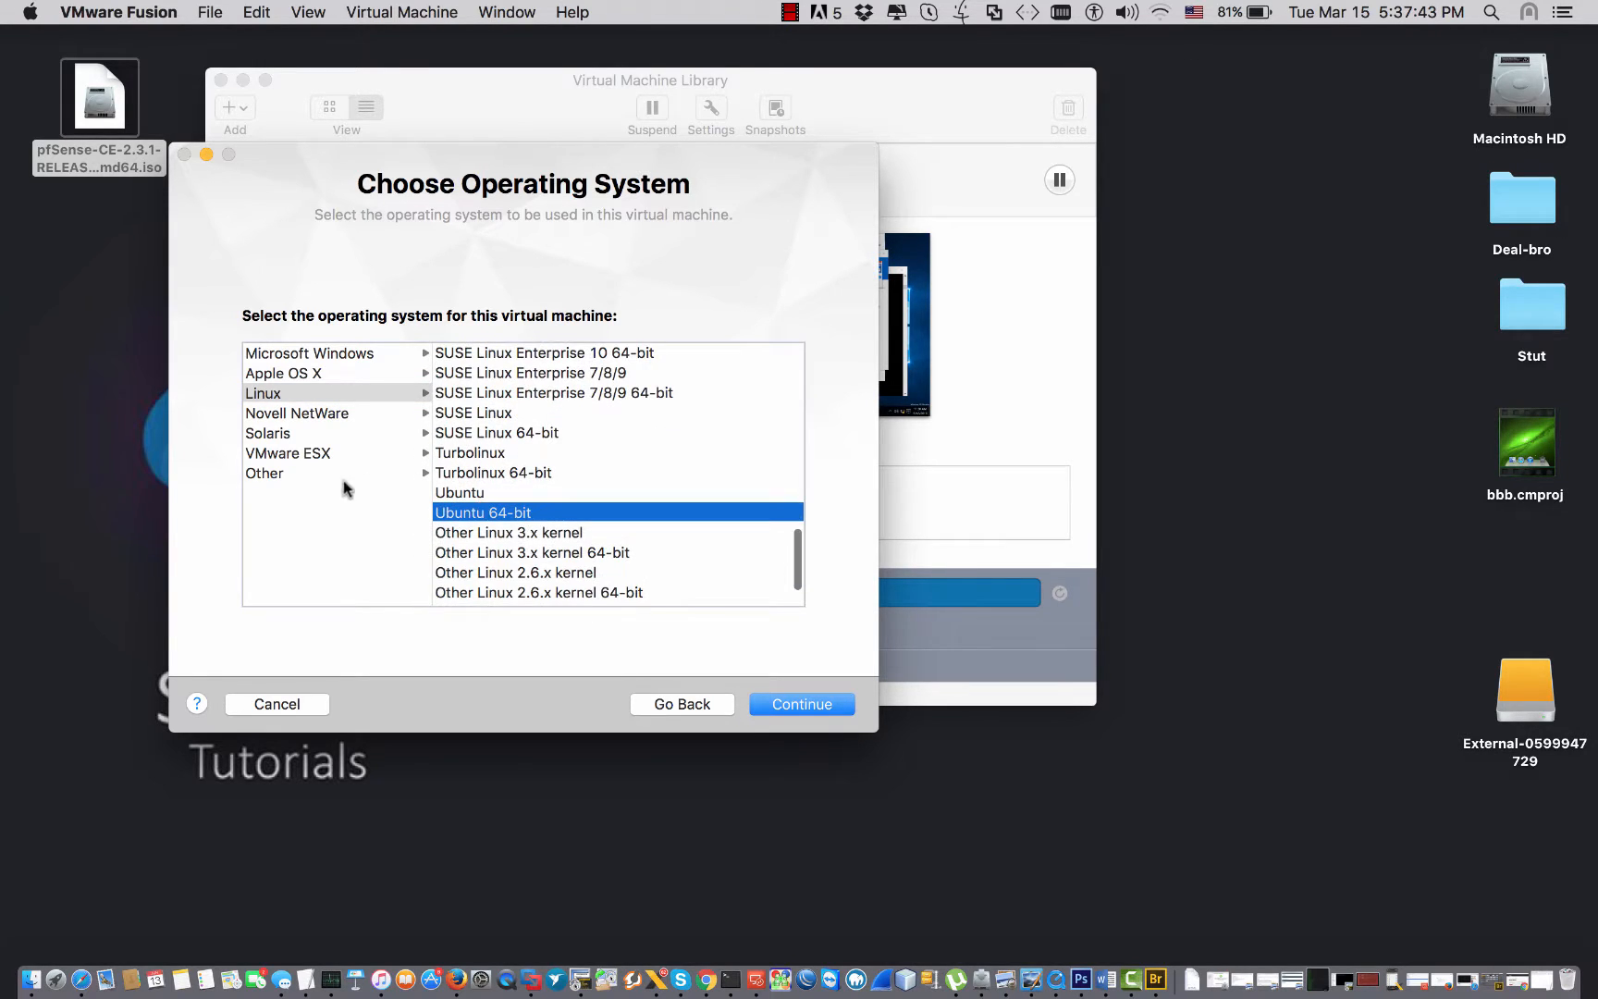
click(353, 473)
click(480, 472)
click(470, 413)
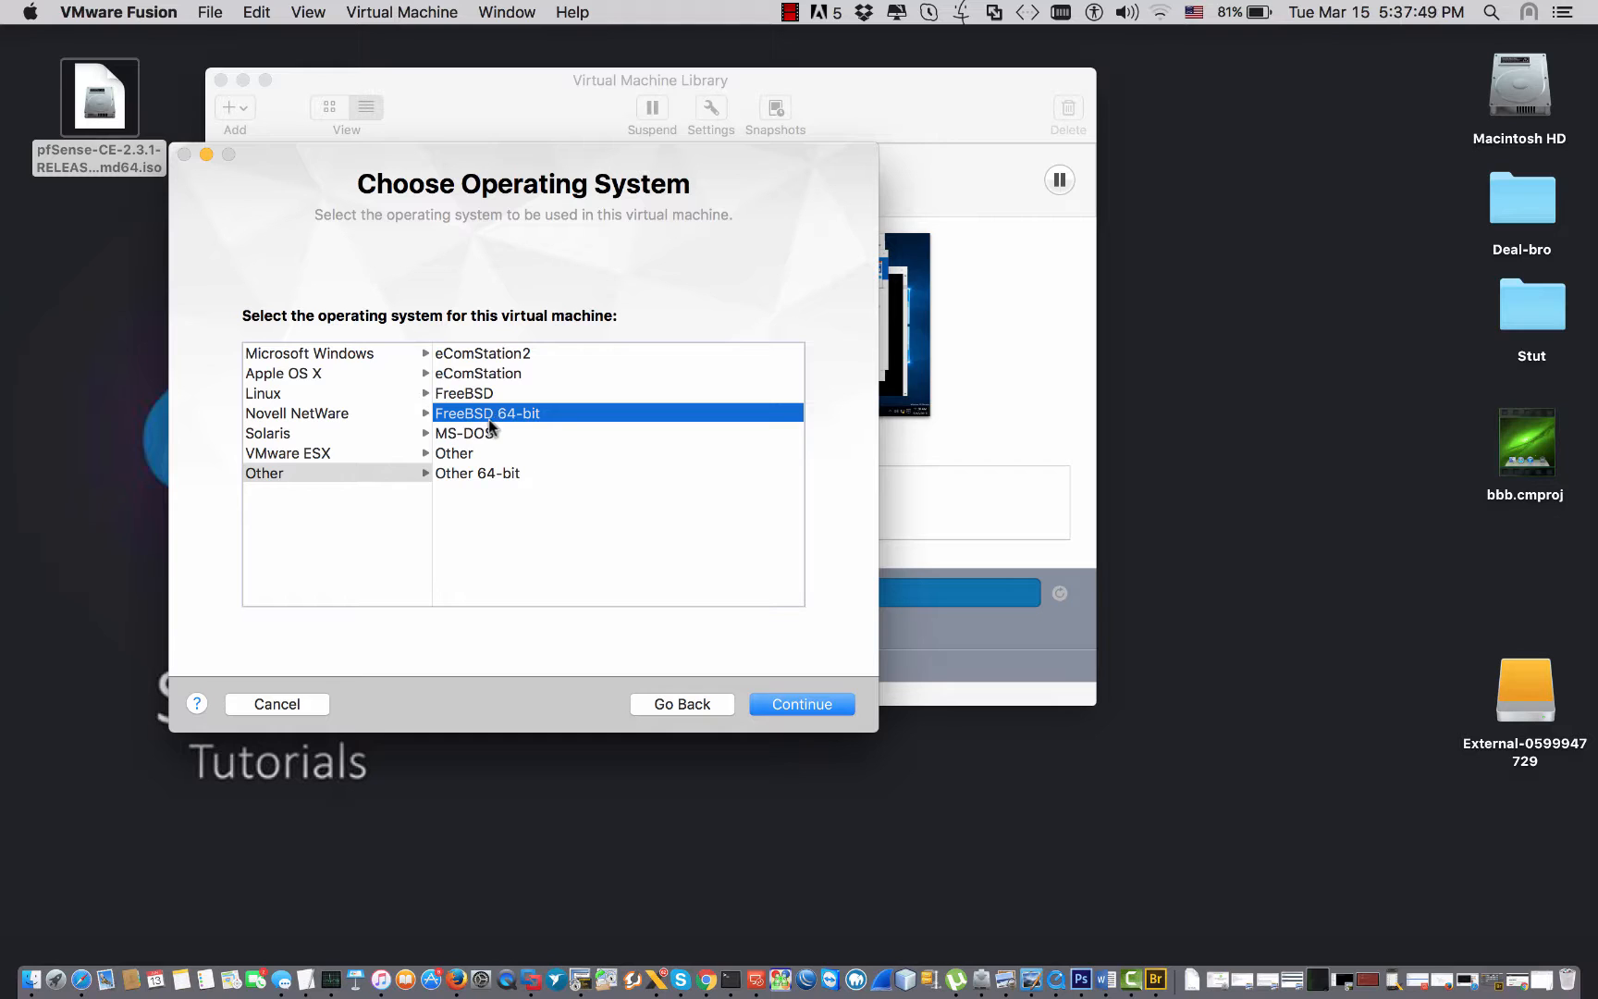
click(795, 704)
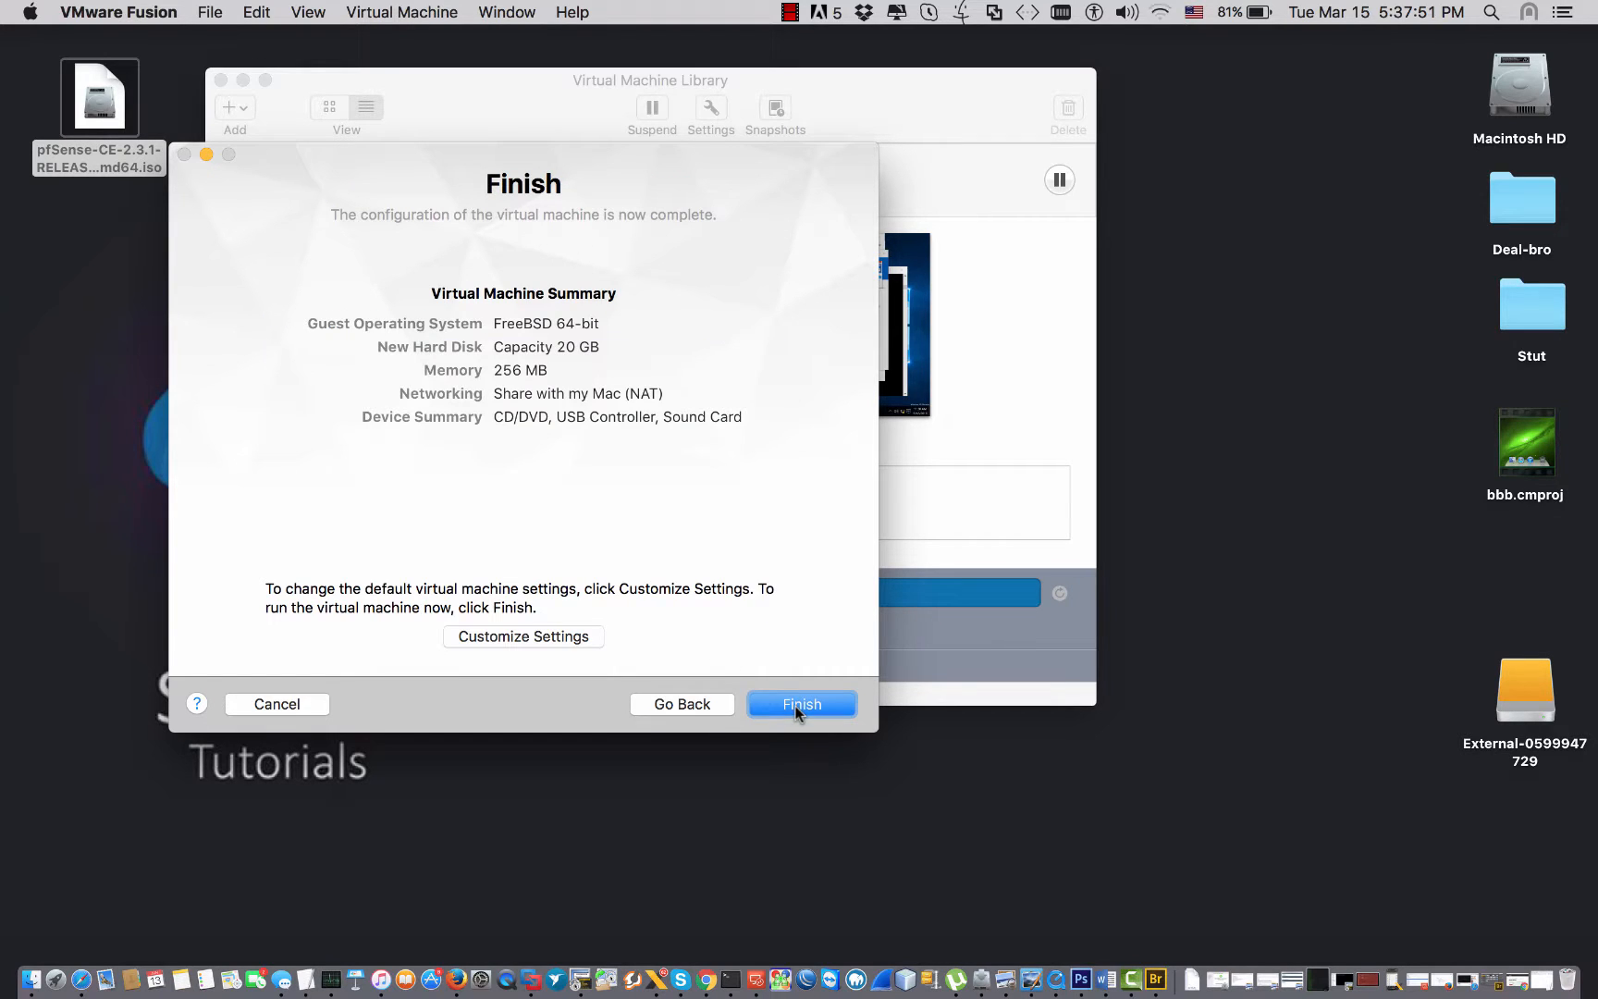
Save the VM as FreeBSD 64-bit.vmwarevm, let it boot to the pfSense menu, and suspend it.
click(777, 704)
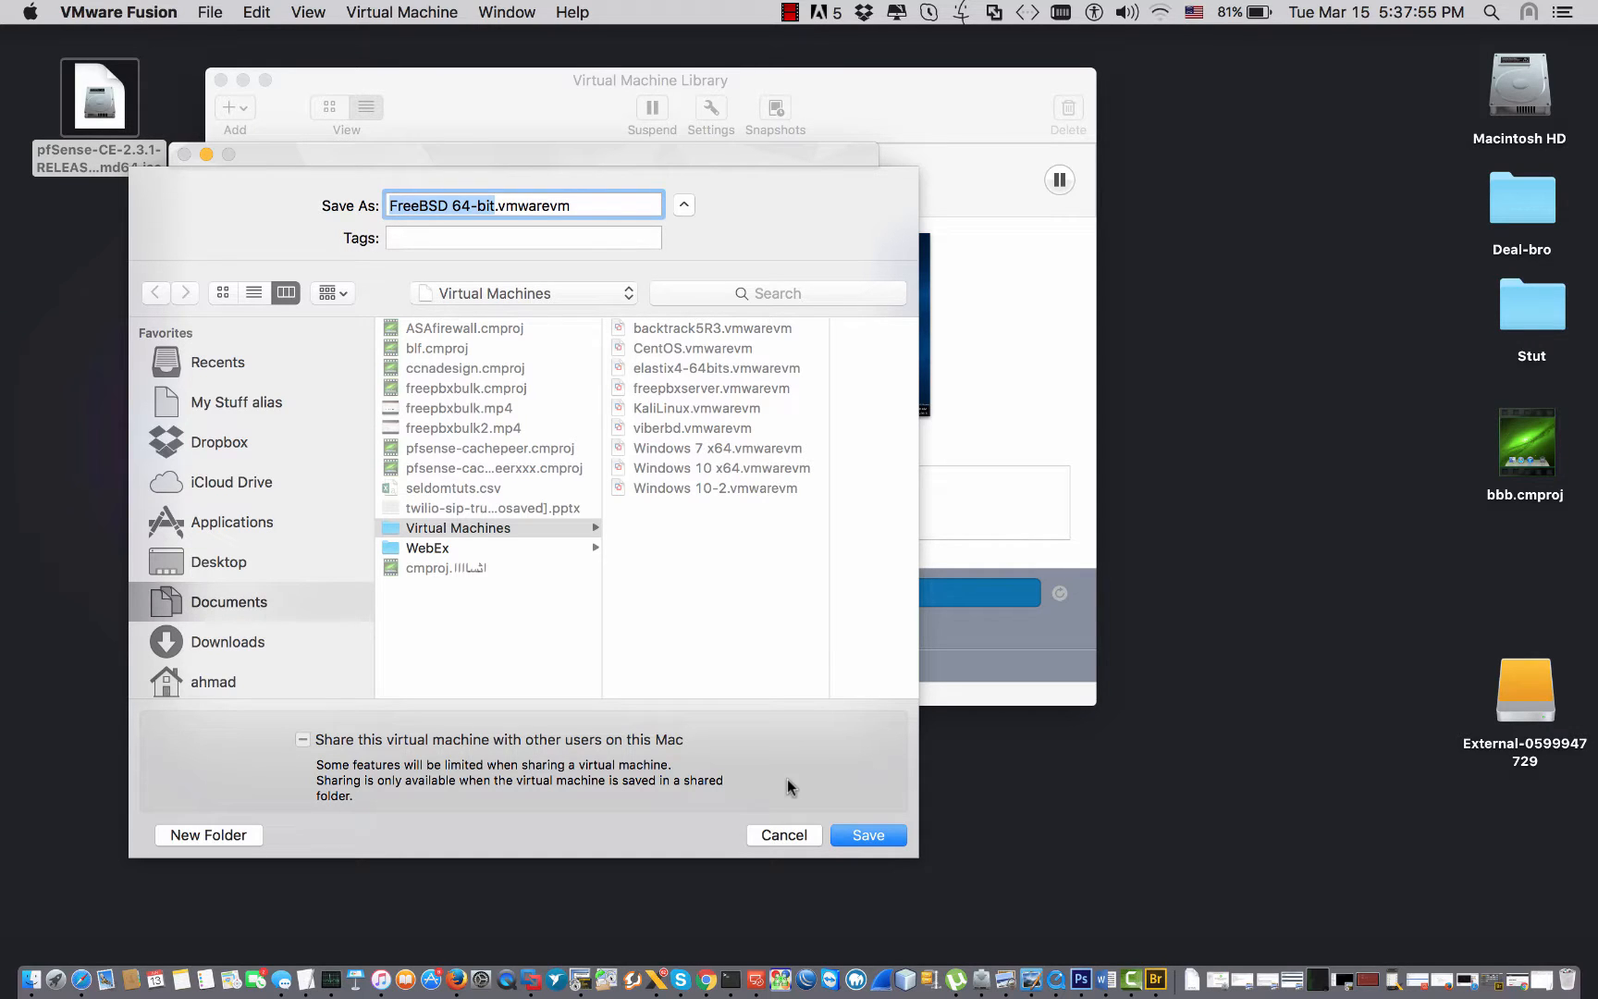
click(849, 828)
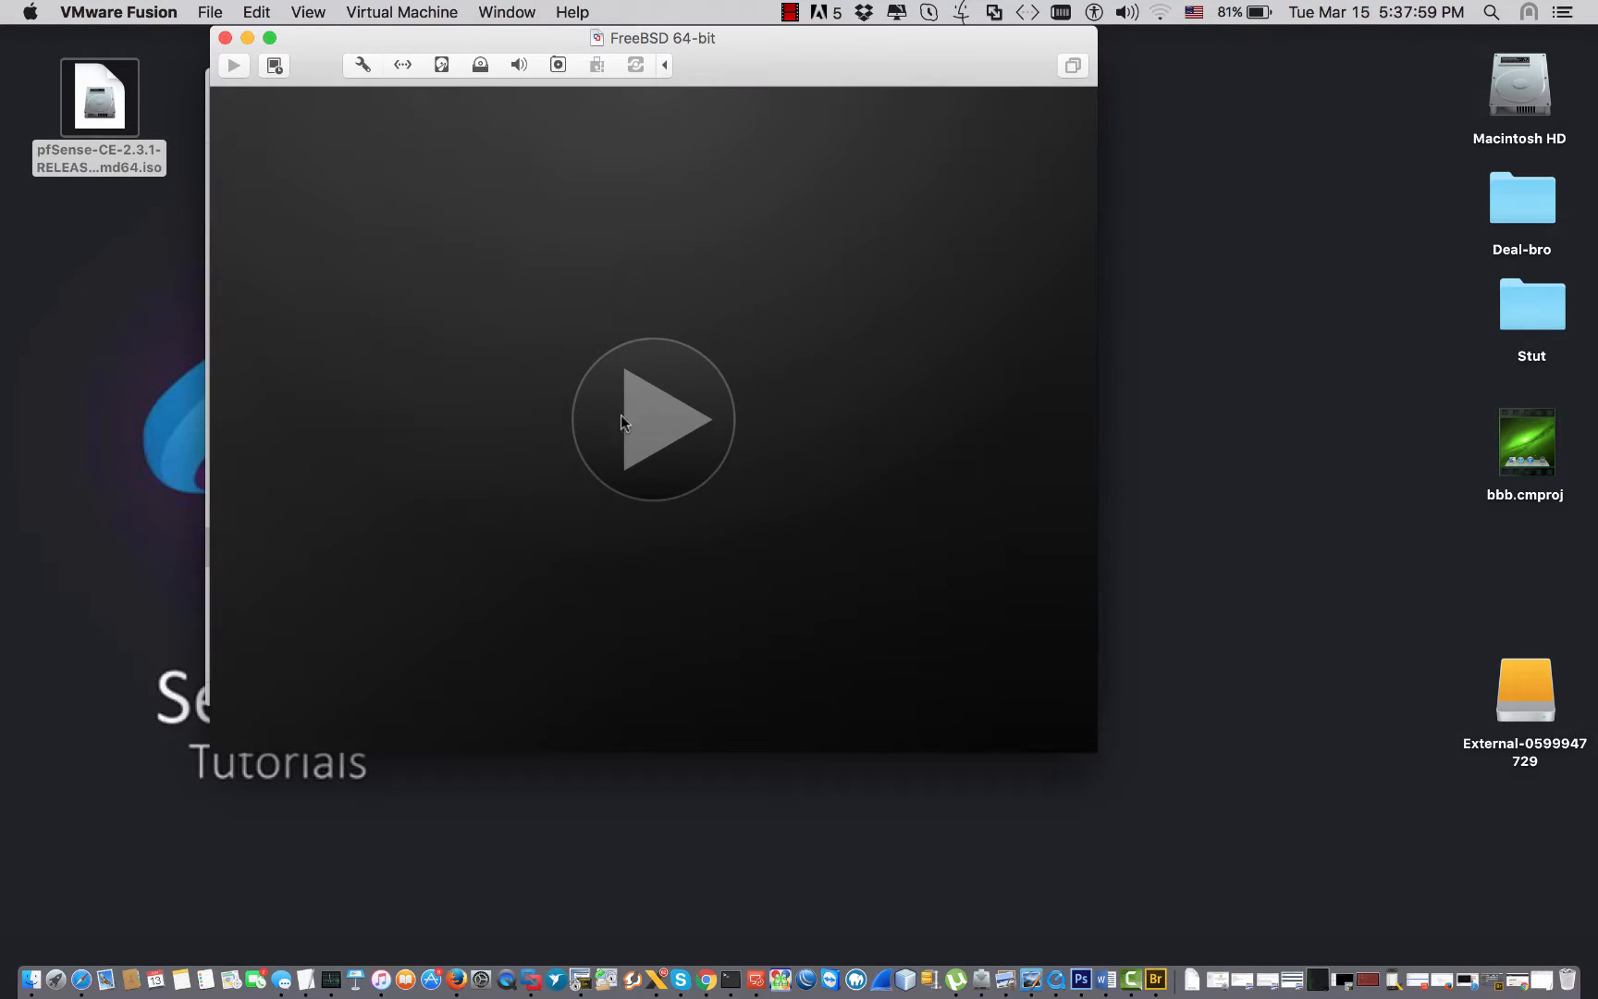
click(360, 64)
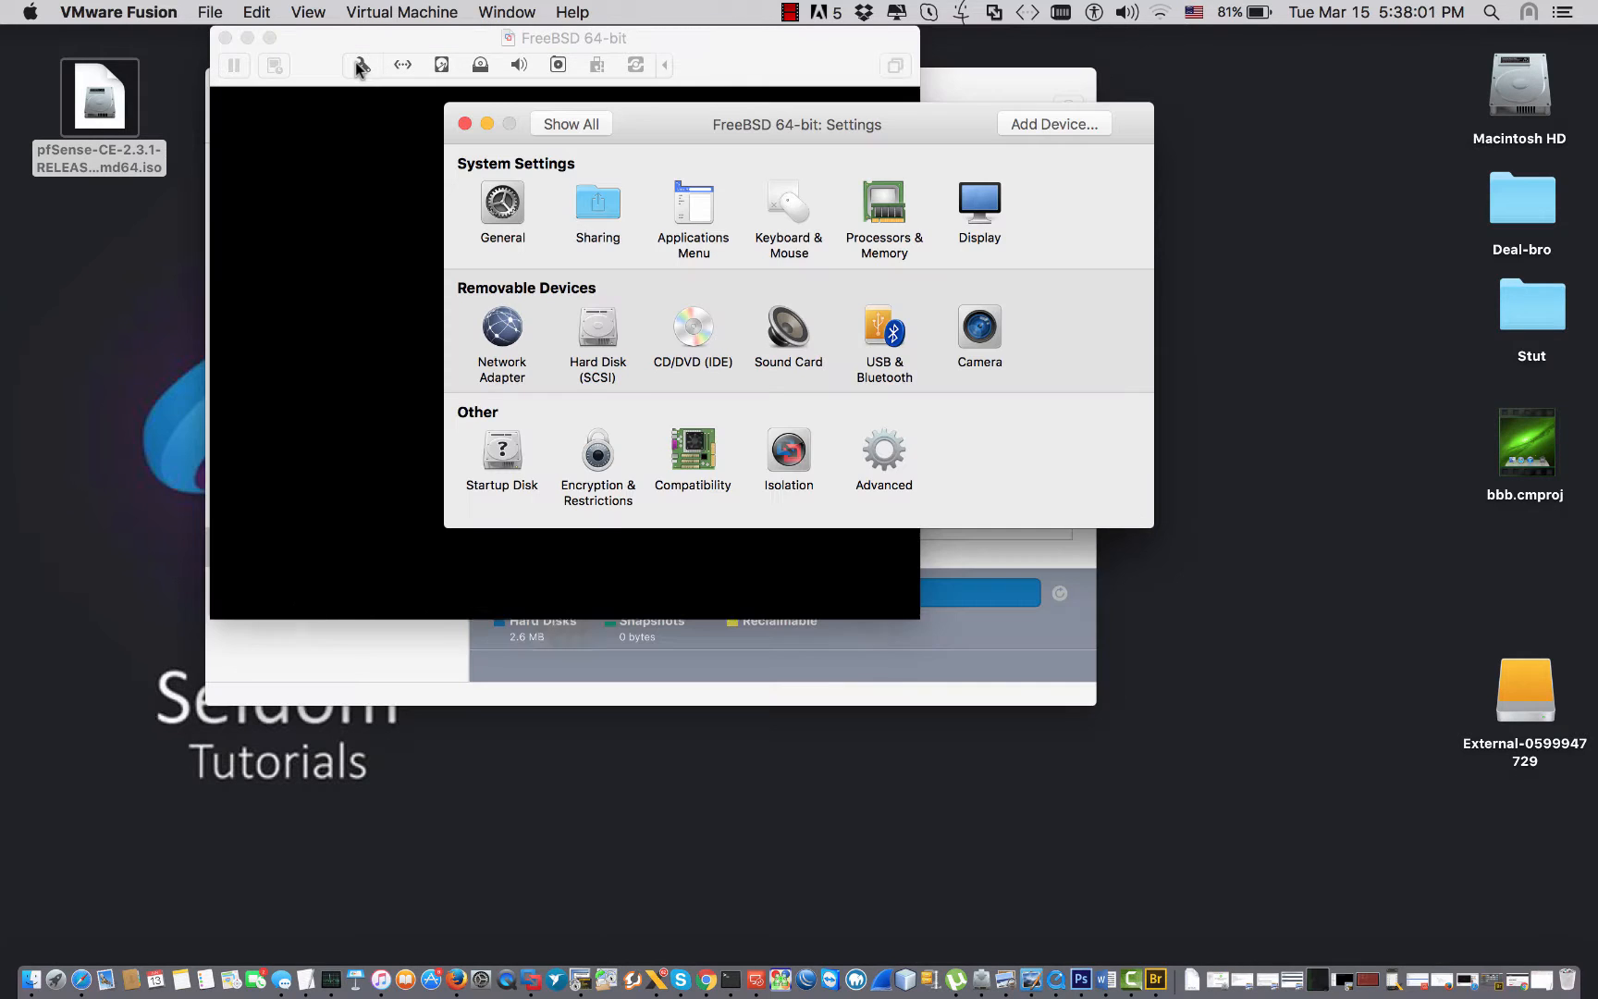
click(465, 125)
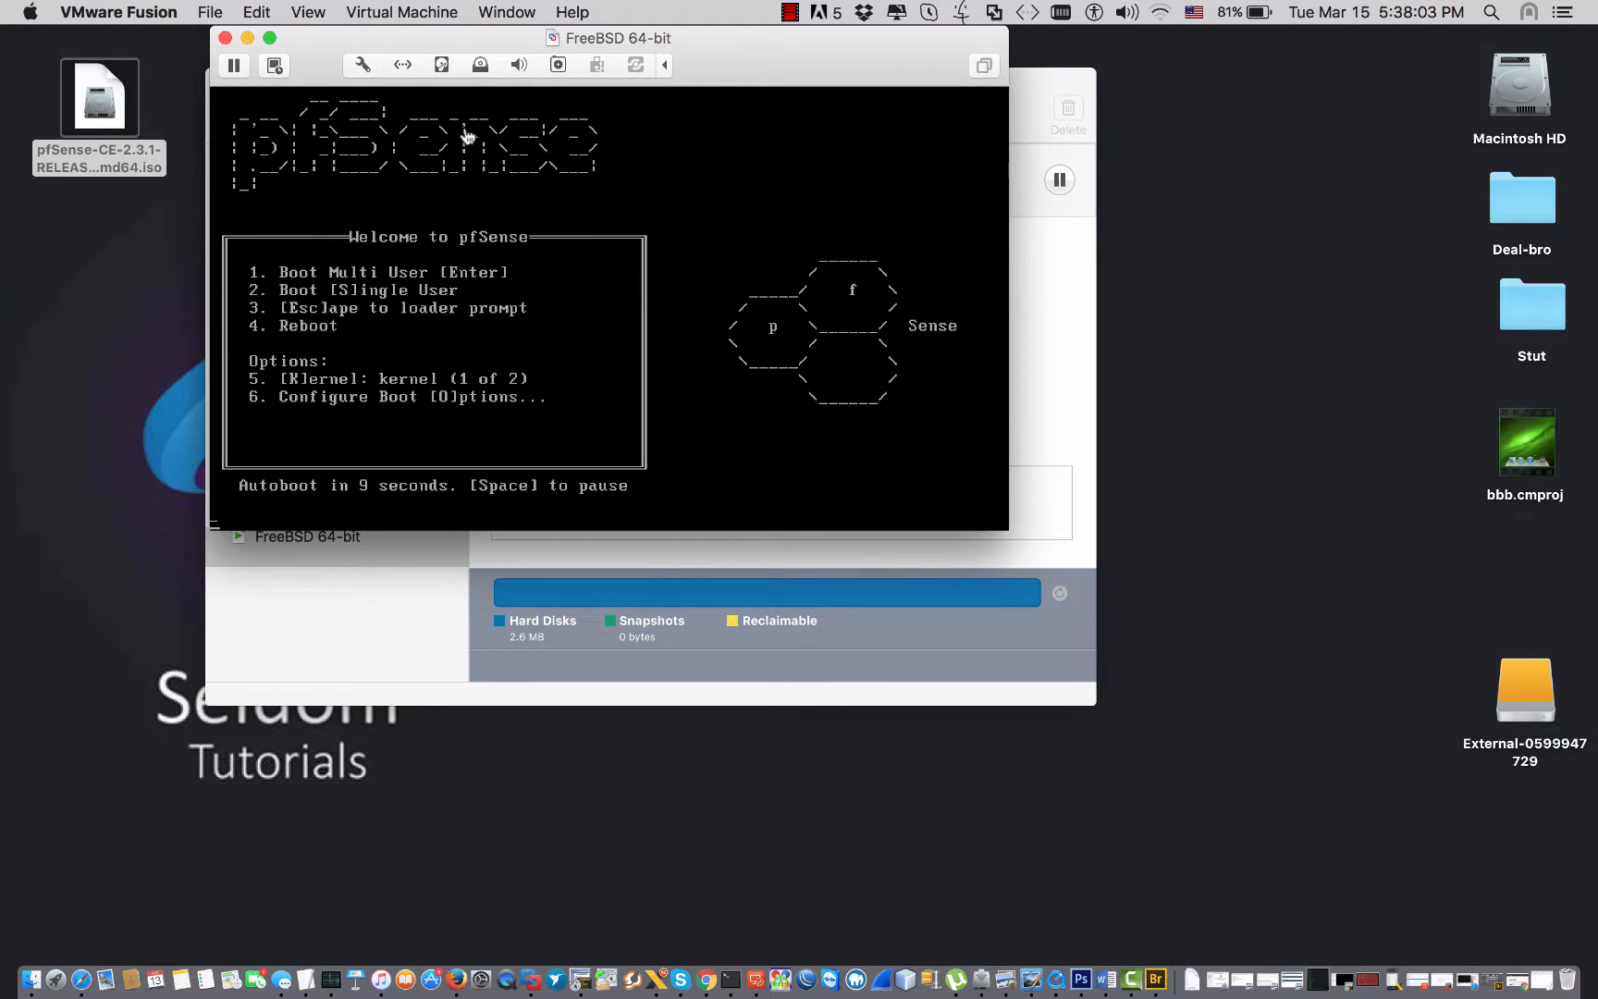
click(368, 65)
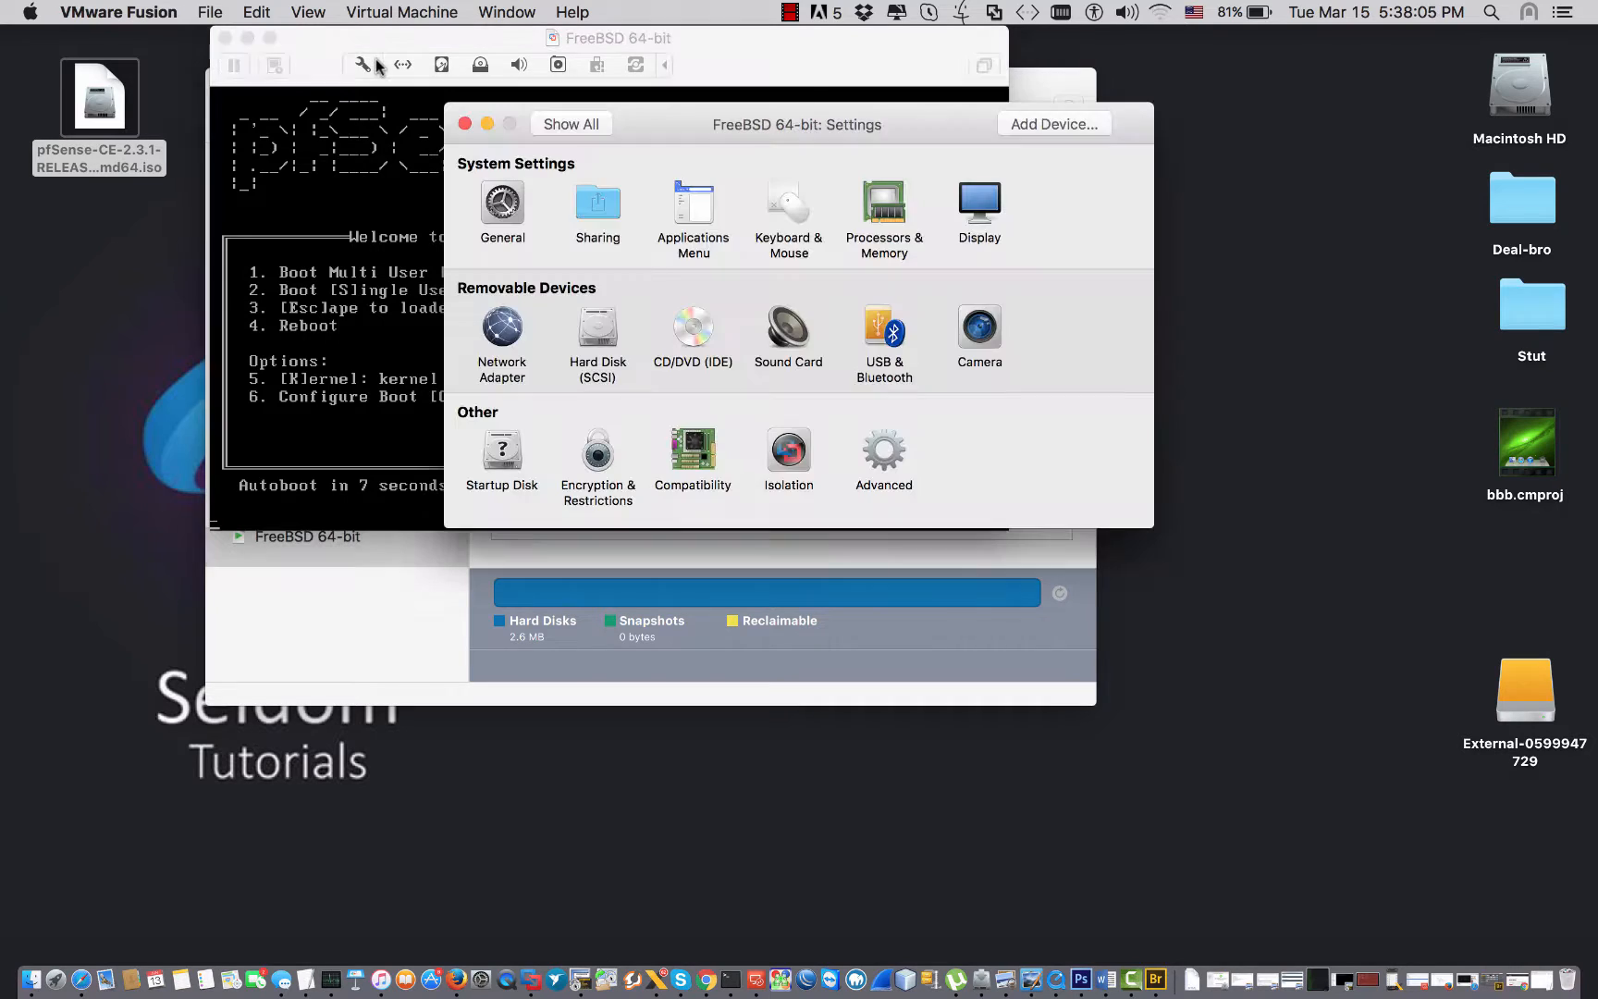
click(465, 125)
click(238, 67)
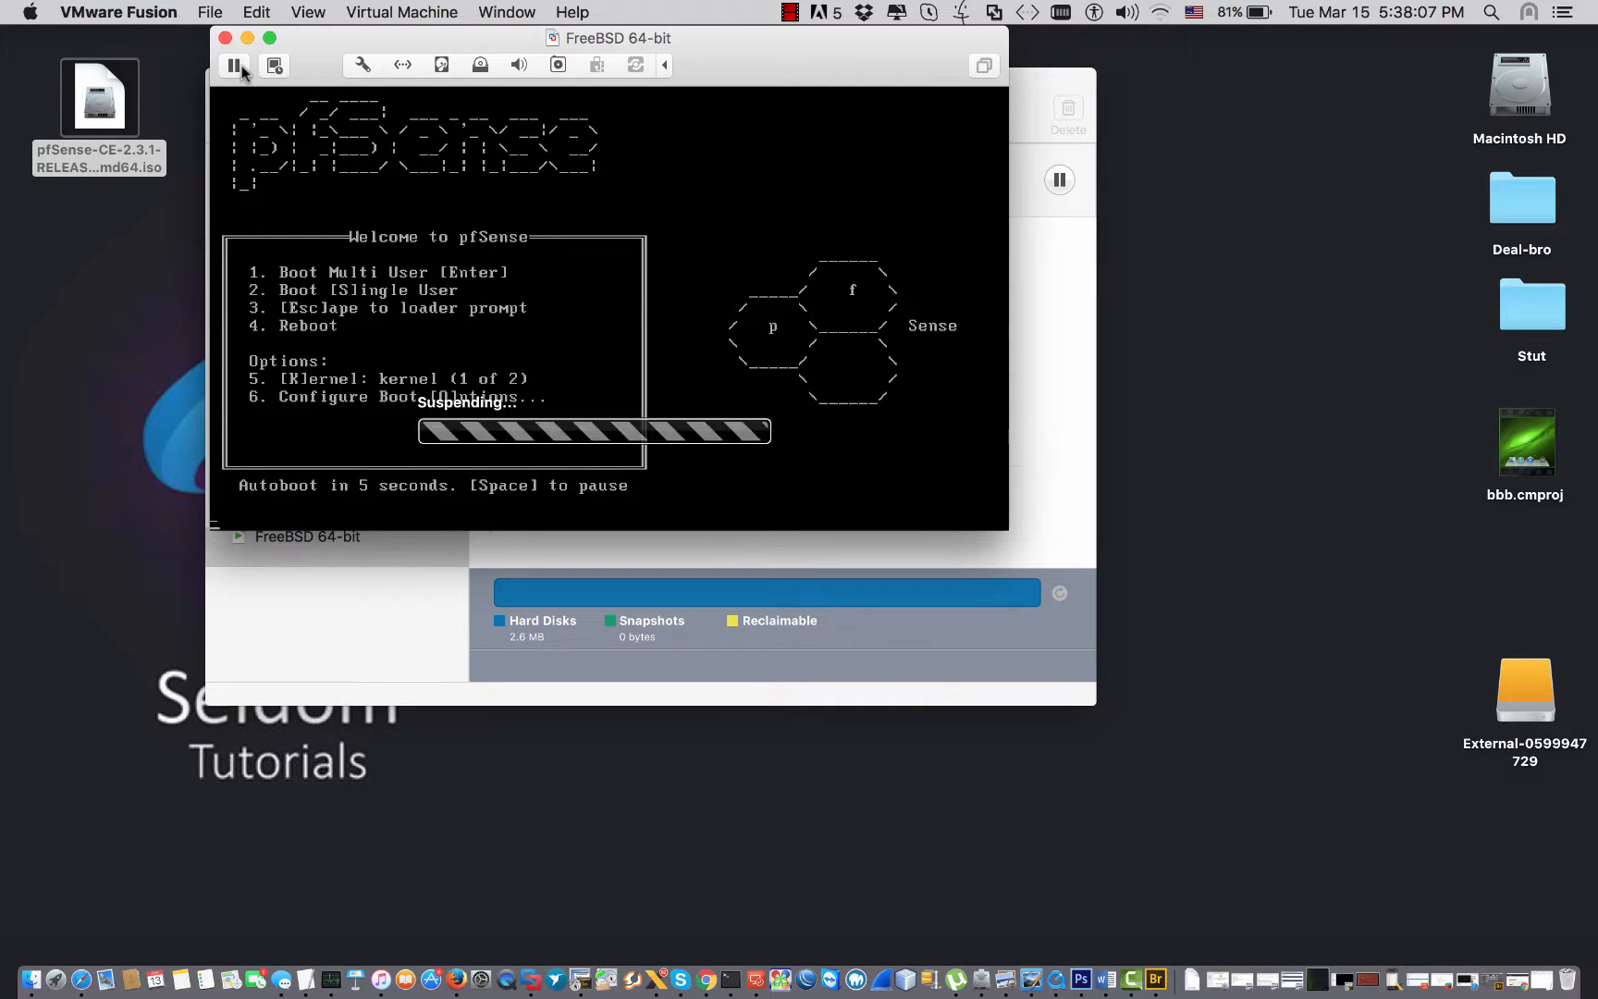
click(363, 64)
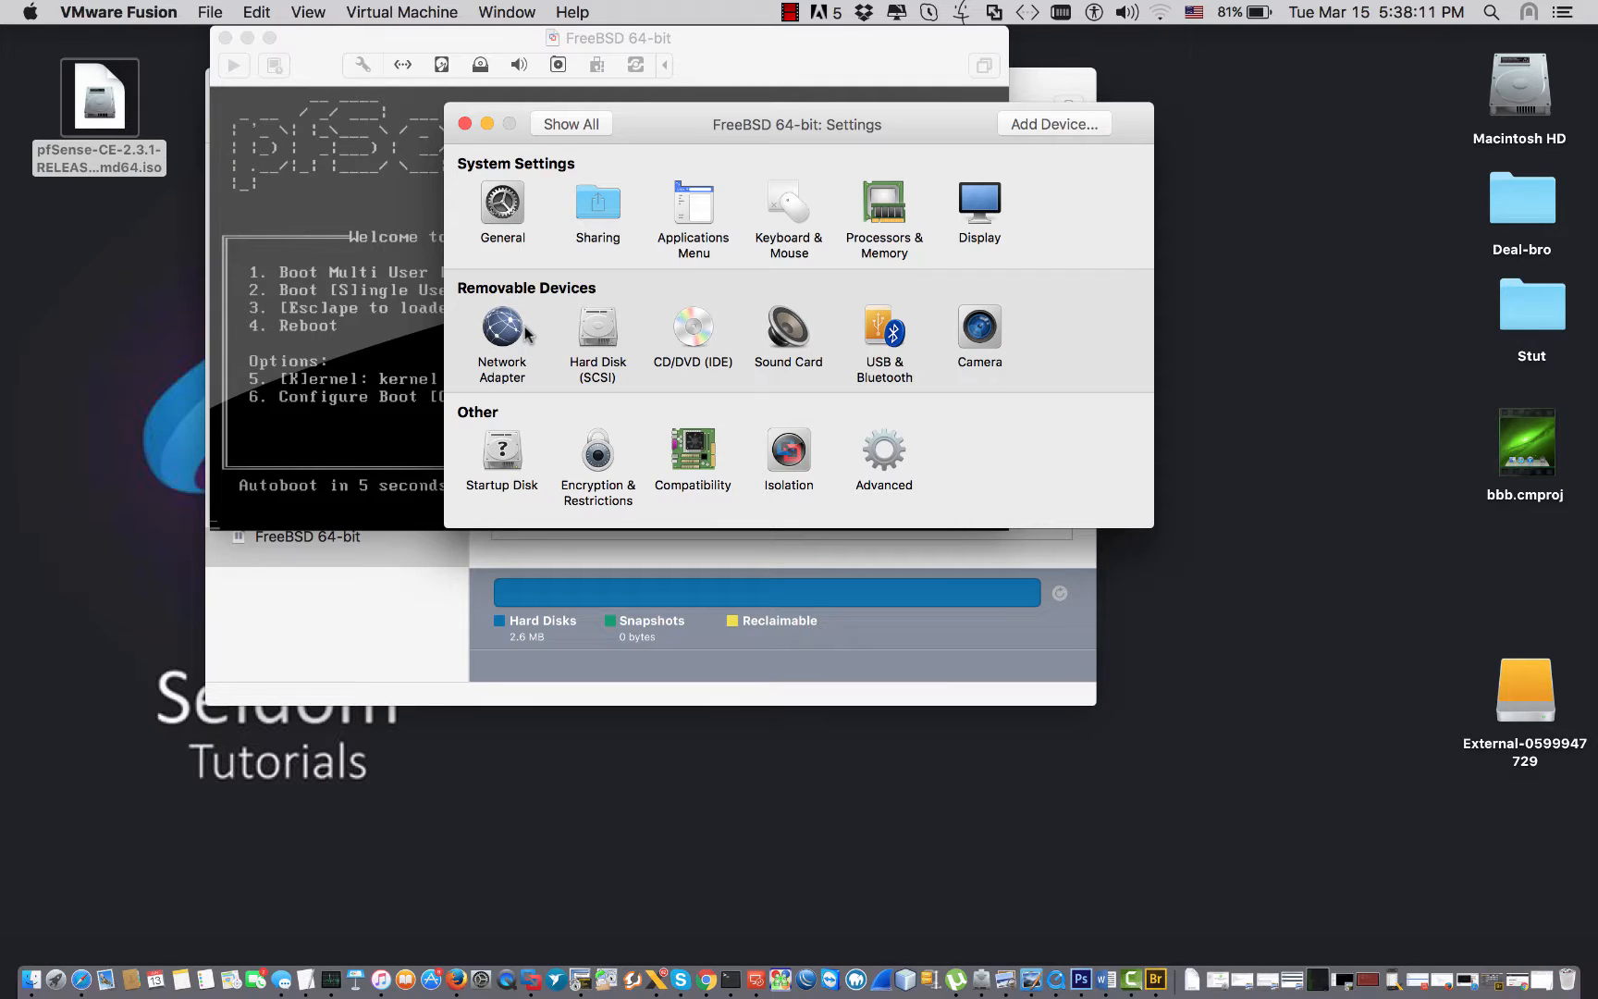
Review the plan's Windows 10 LAN and 192.168.1.X/24 bridged WAN parts, then return to the VM.
click(306, 978)
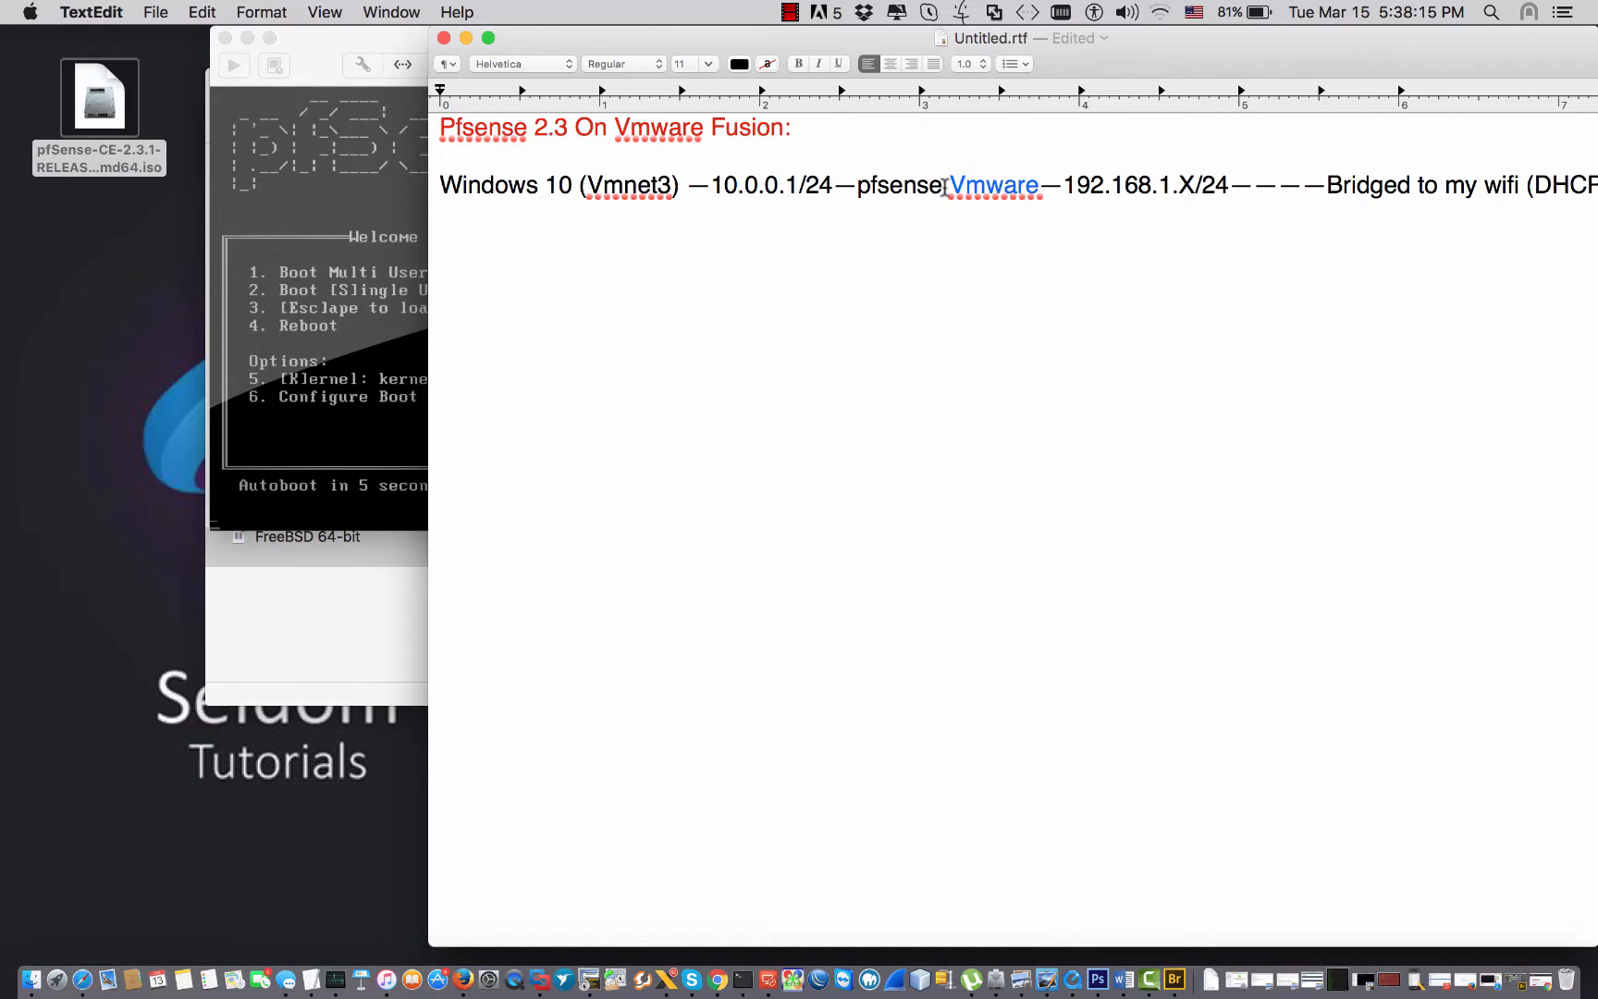
drag(850, 185, 495, 185)
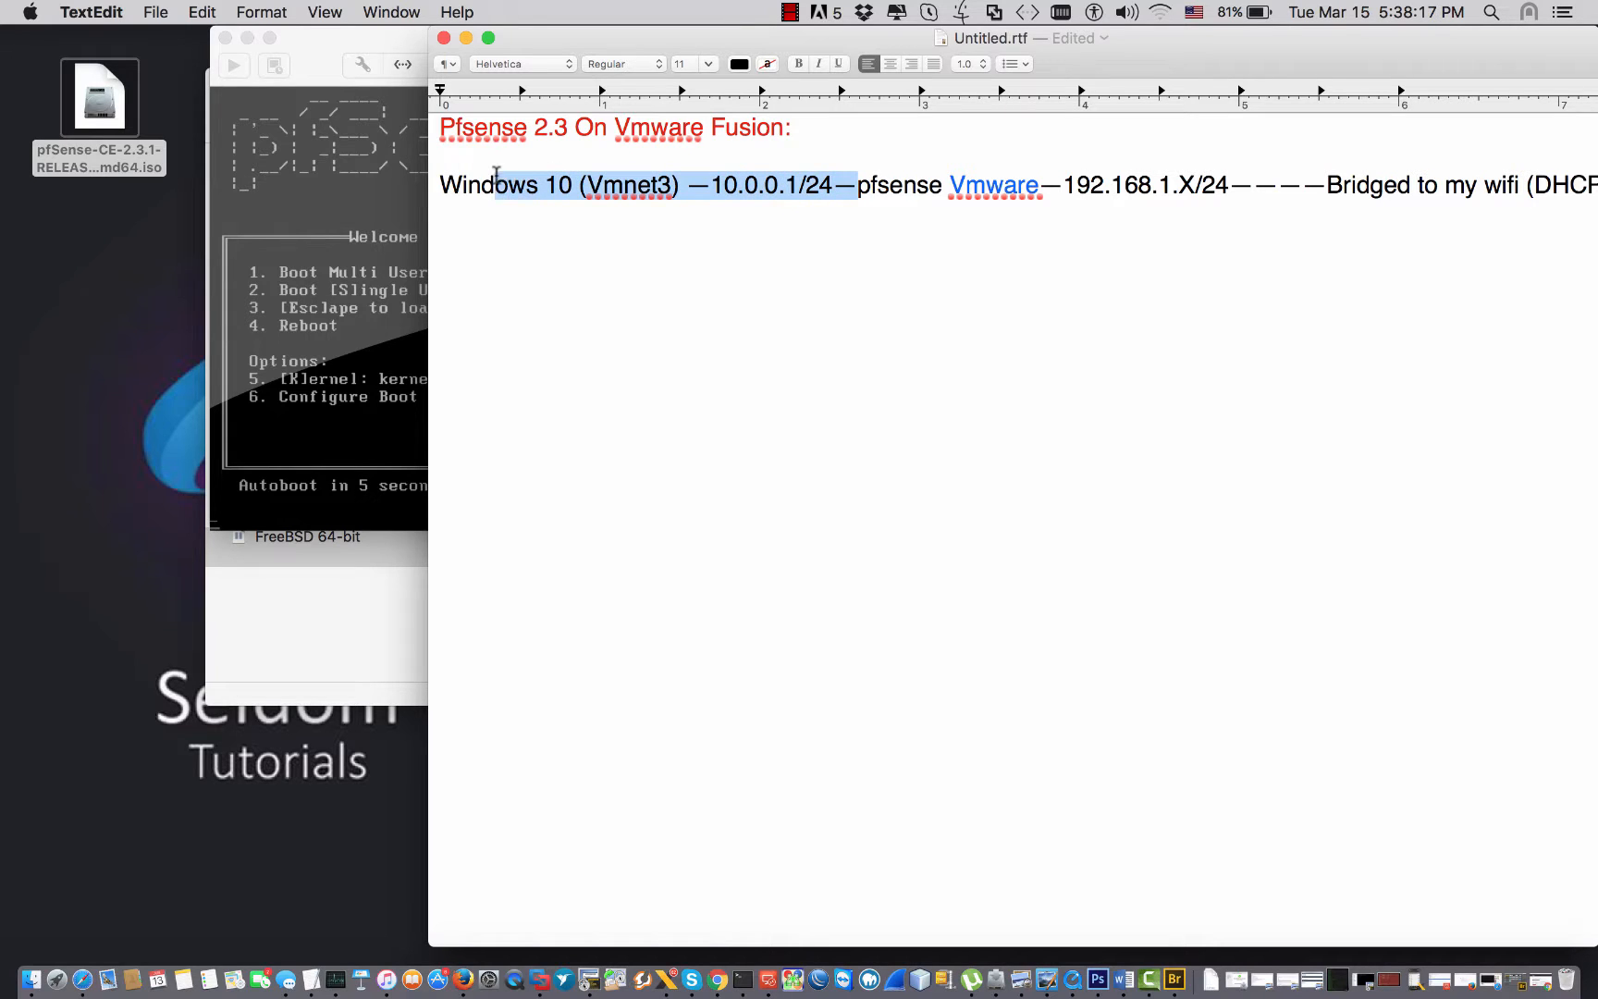
drag(1074, 185, 1401, 185)
click(292, 54)
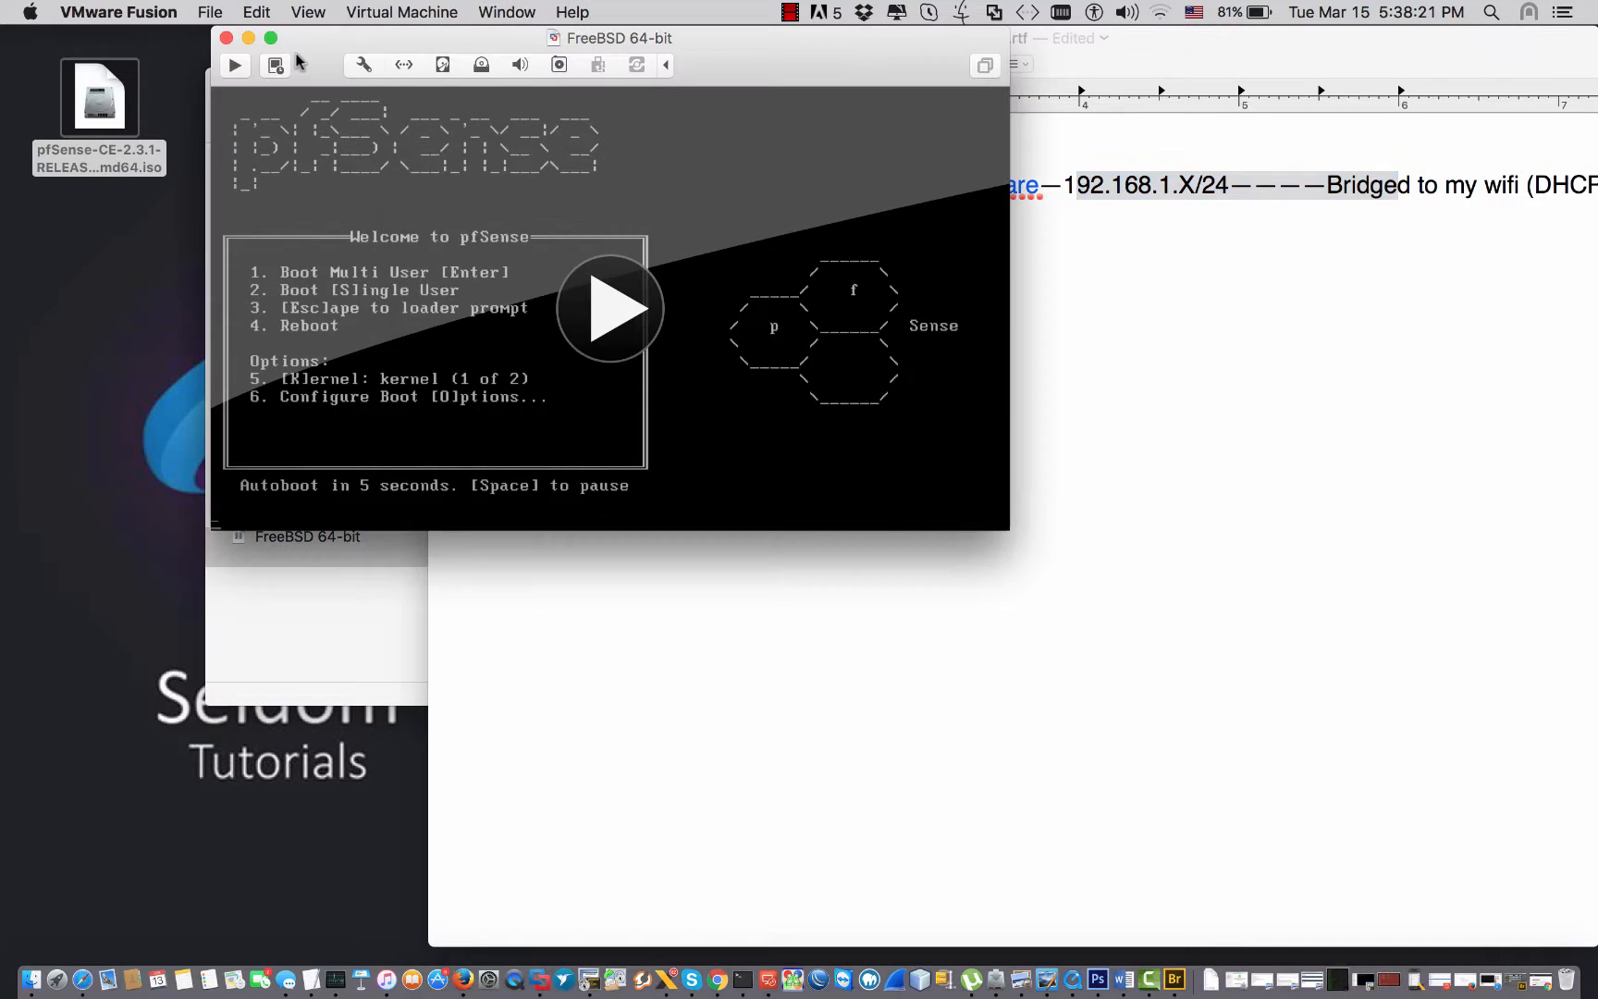
Attempt to add a network adapter, dismiss the shut-down warning, and resume the suspended VM.
click(361, 65)
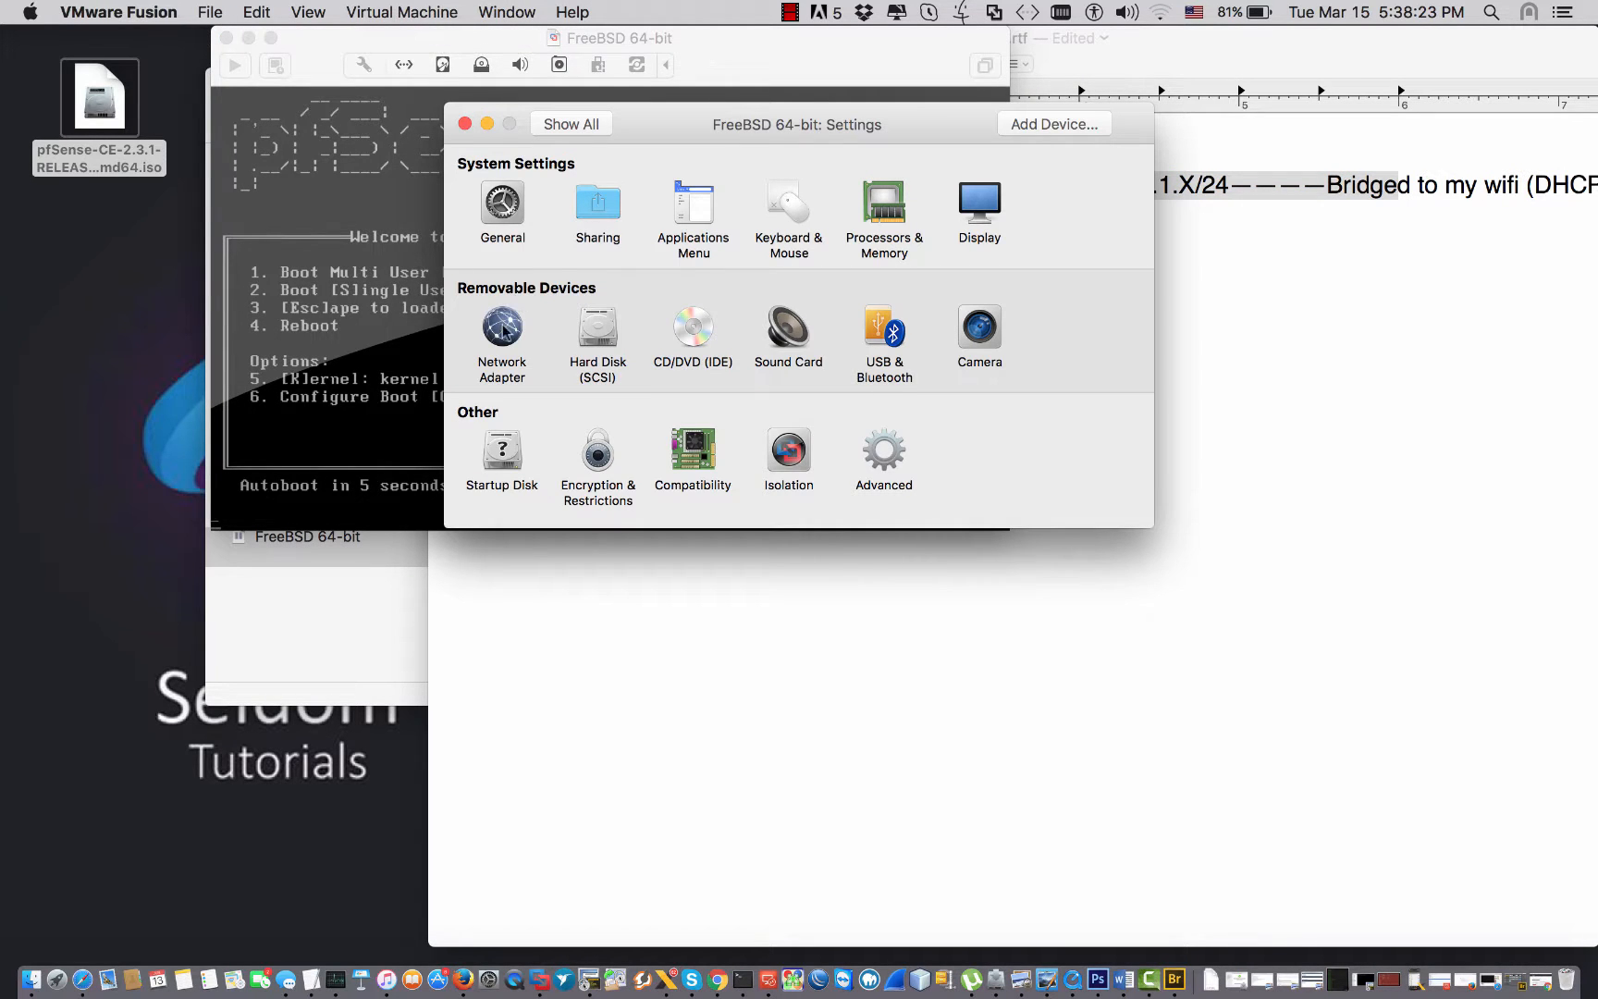
click(1040, 122)
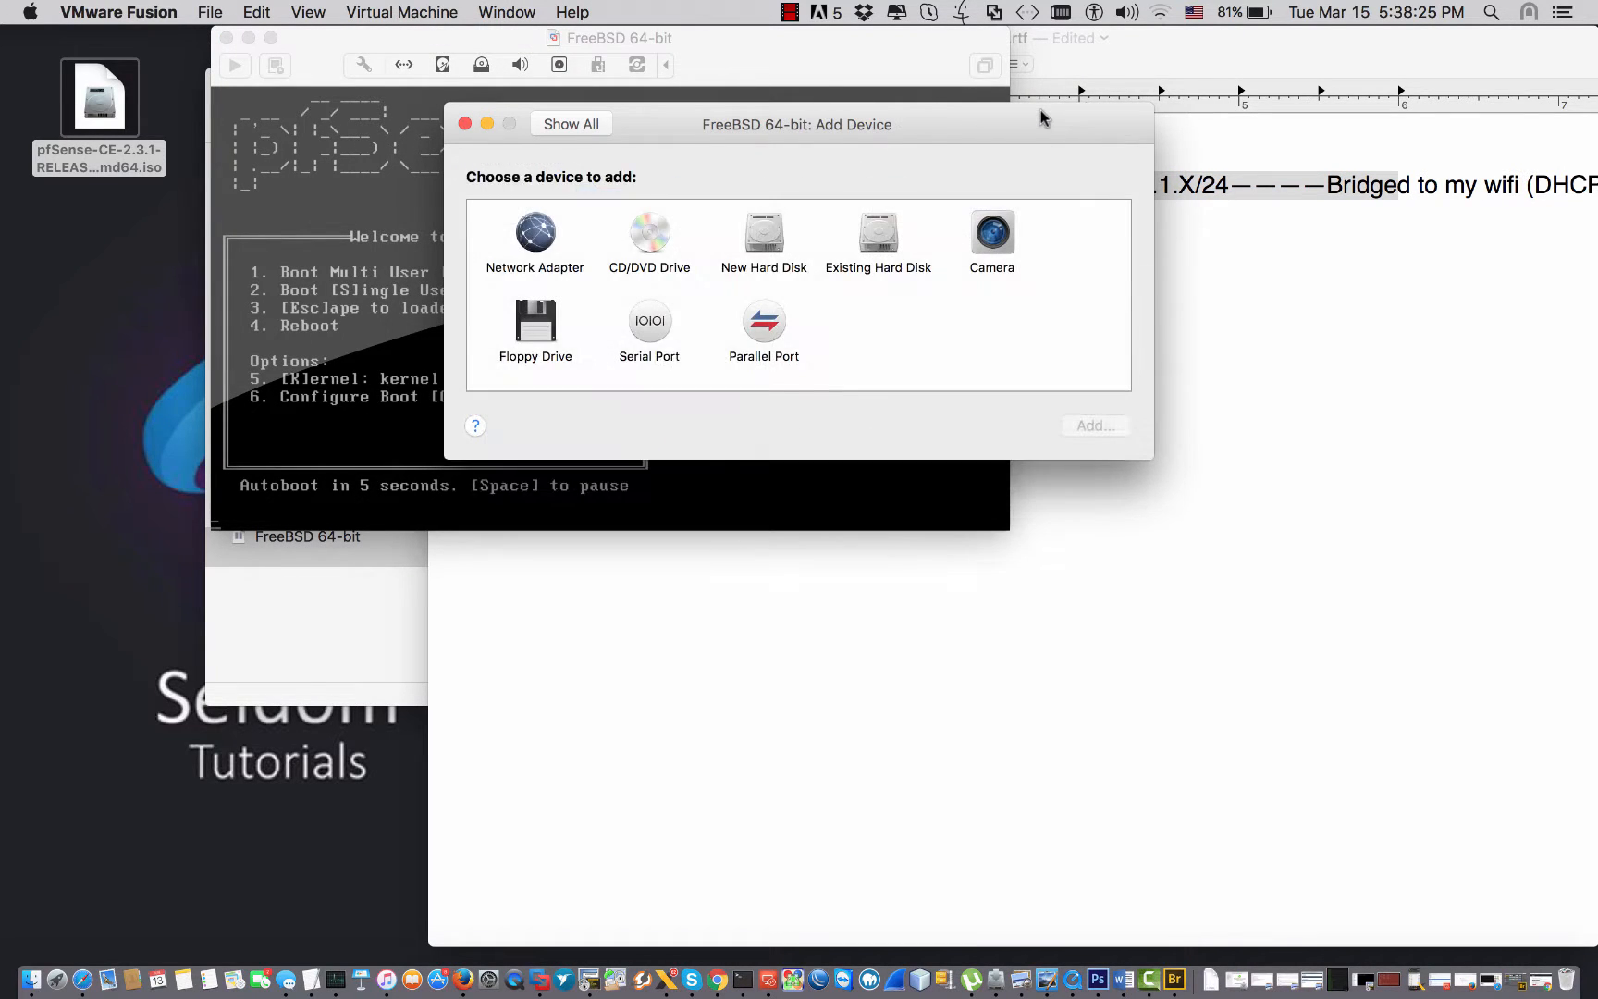
click(538, 238)
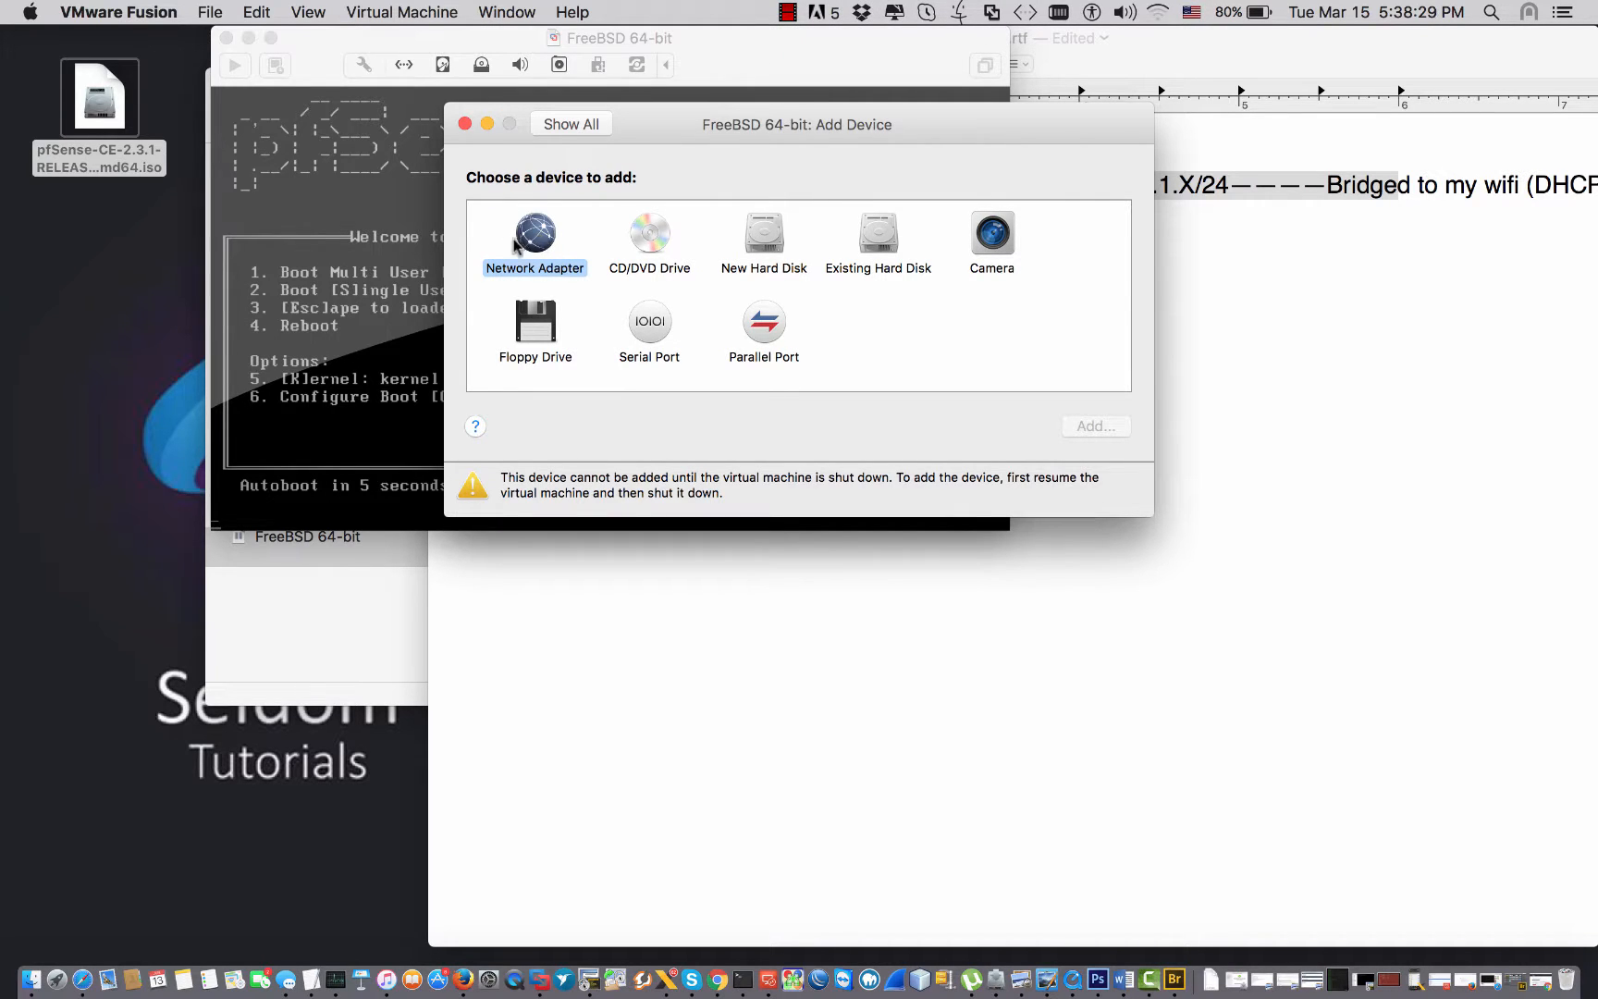
click(465, 124)
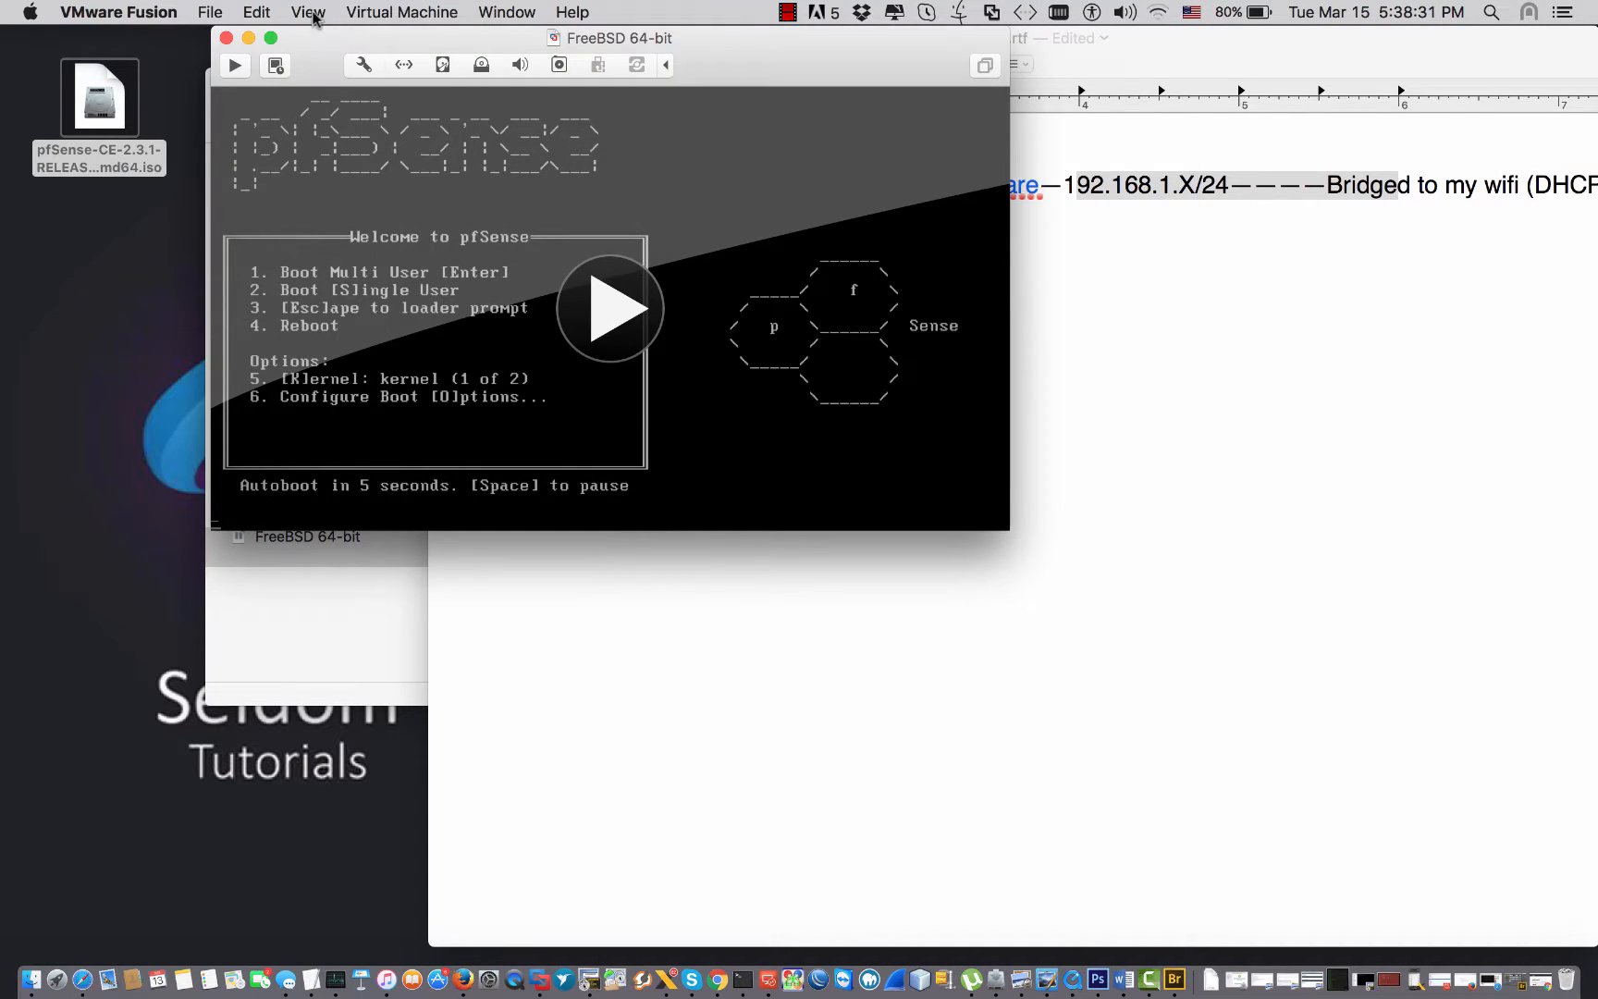
click(211, 12)
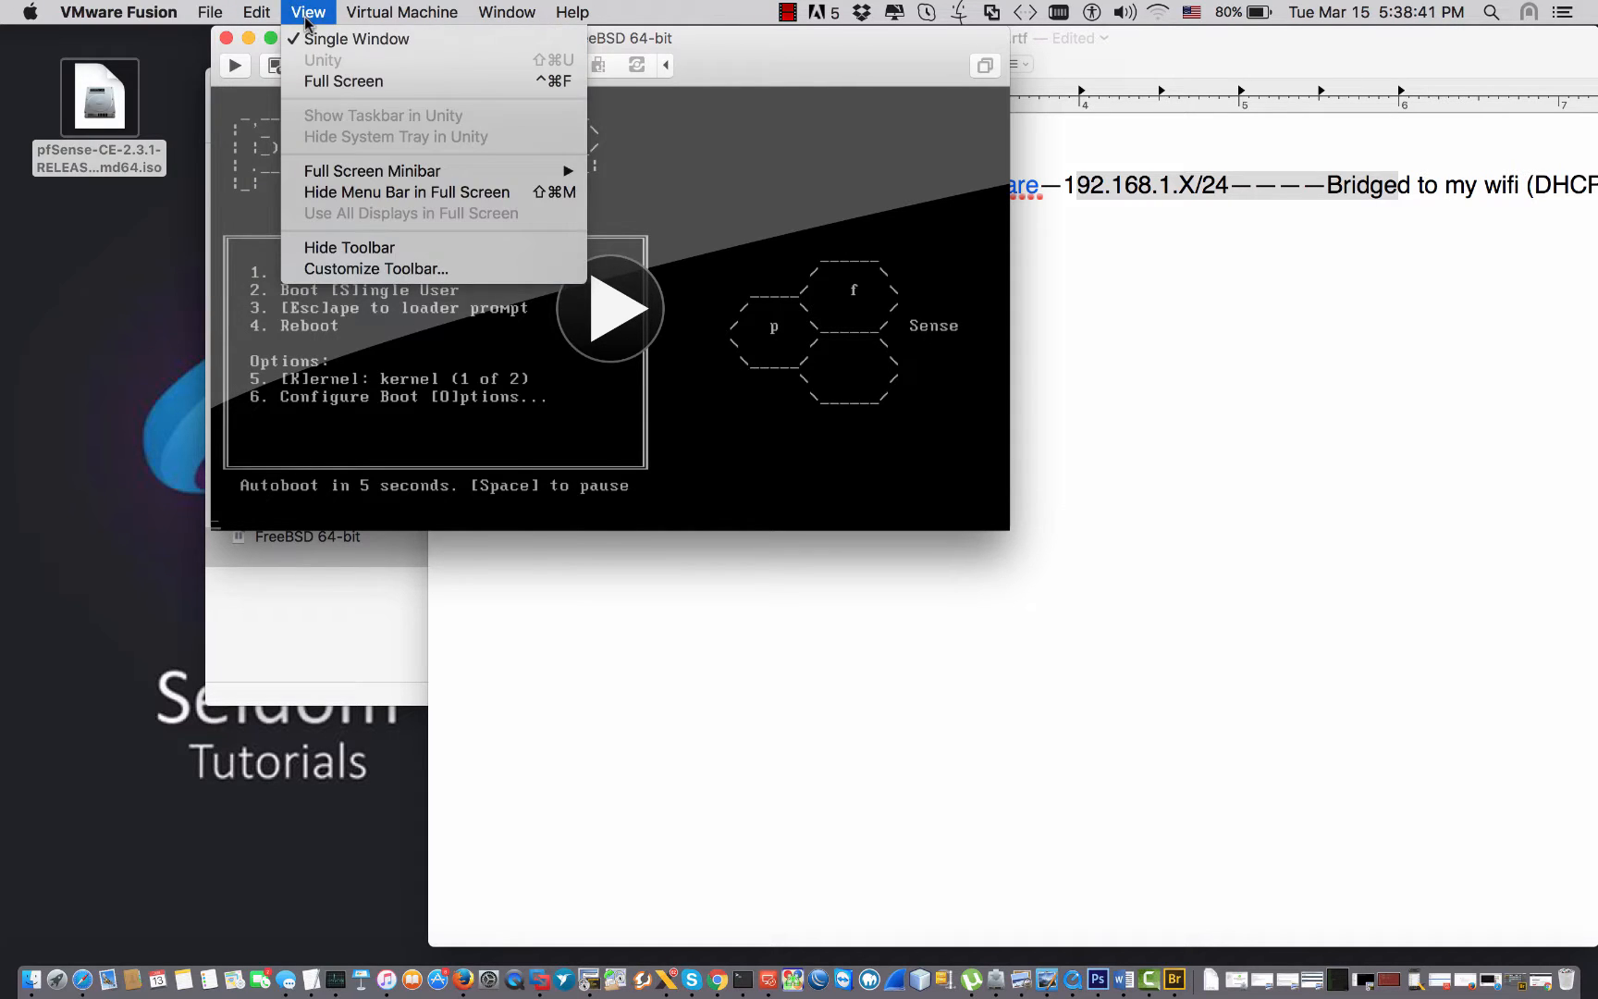
click(386, 73)
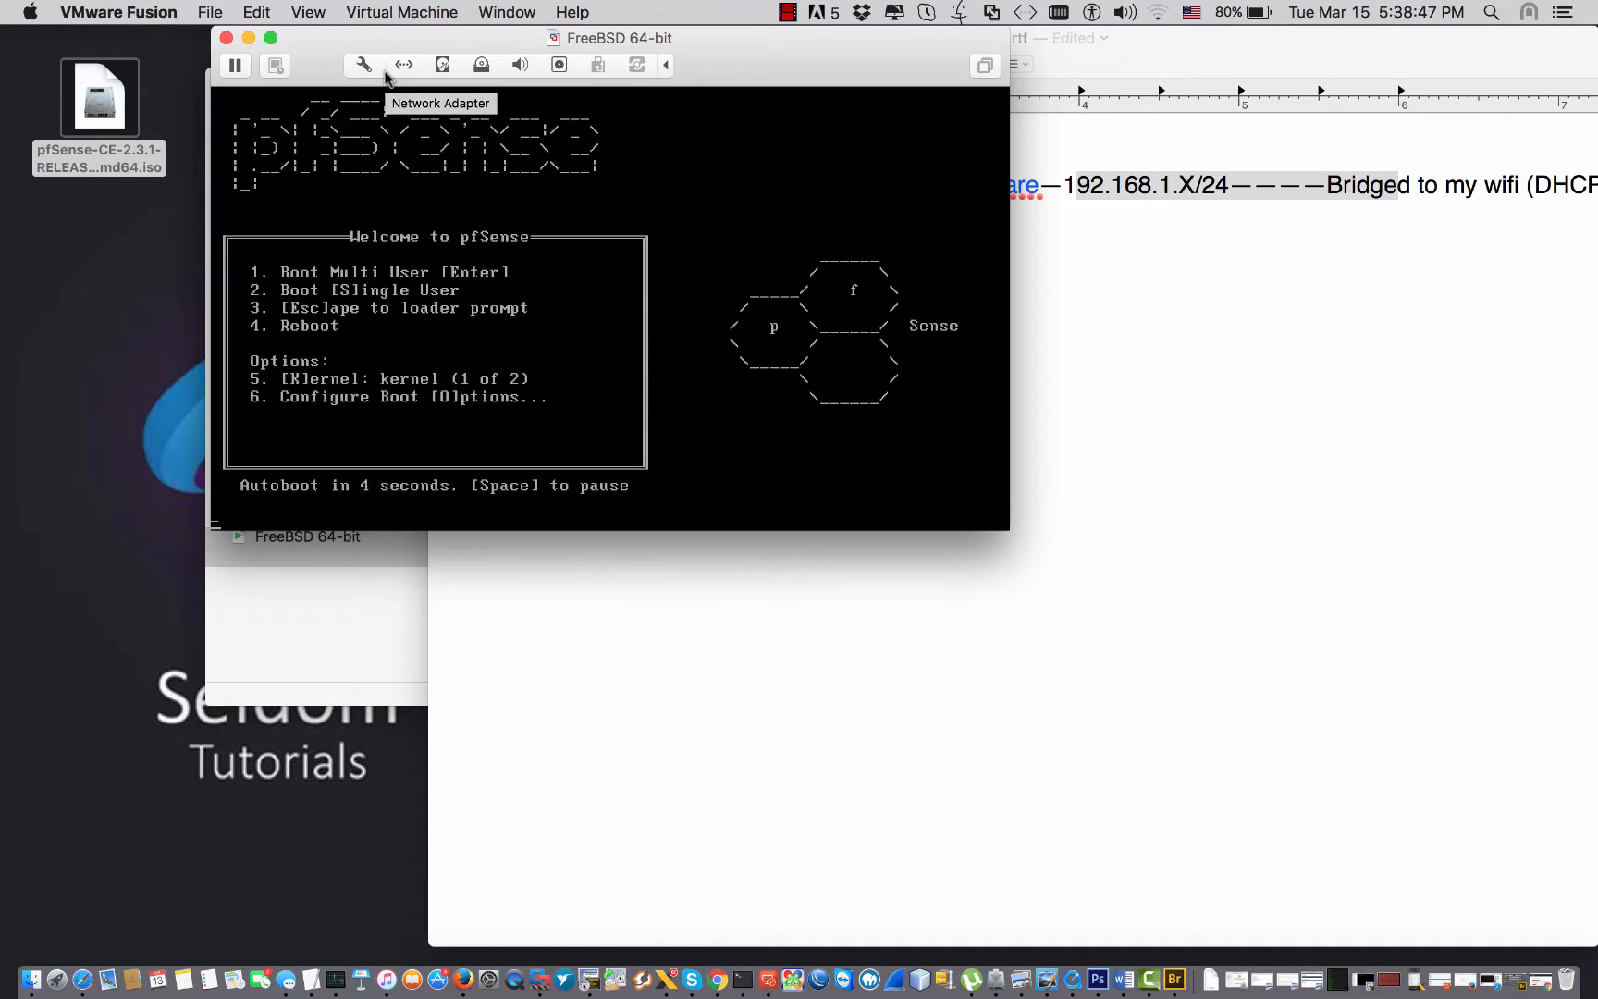
Shut down the FreeBSD VM and view its existing network adapter settings.
click(421, 15)
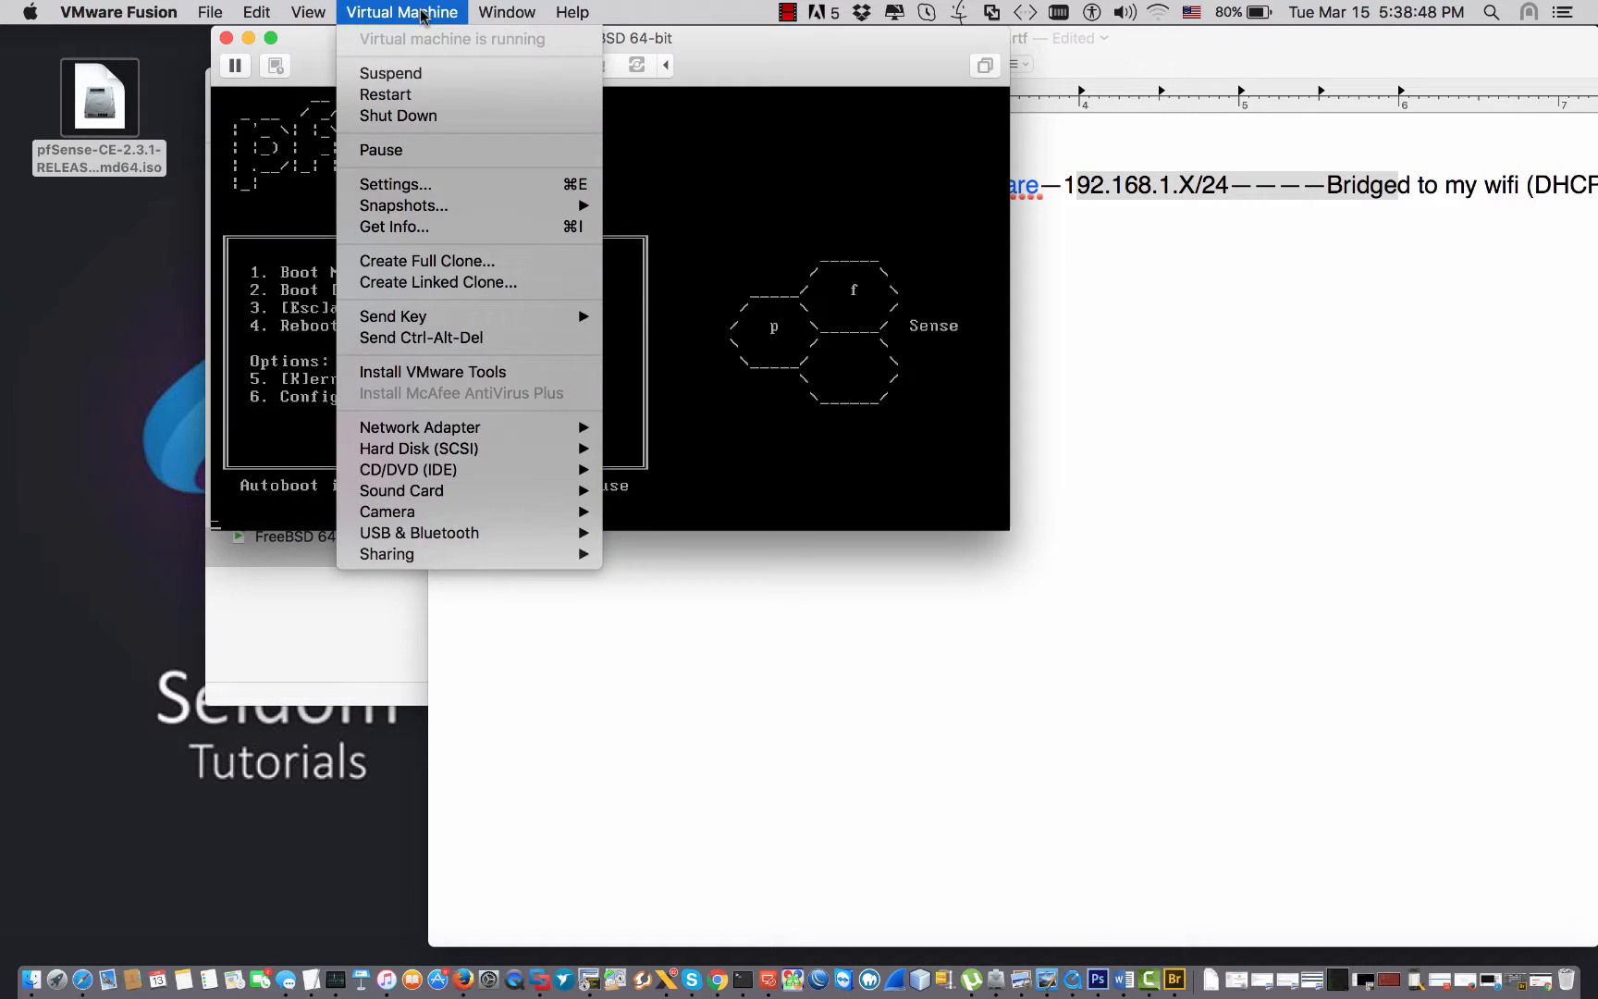
click(398, 115)
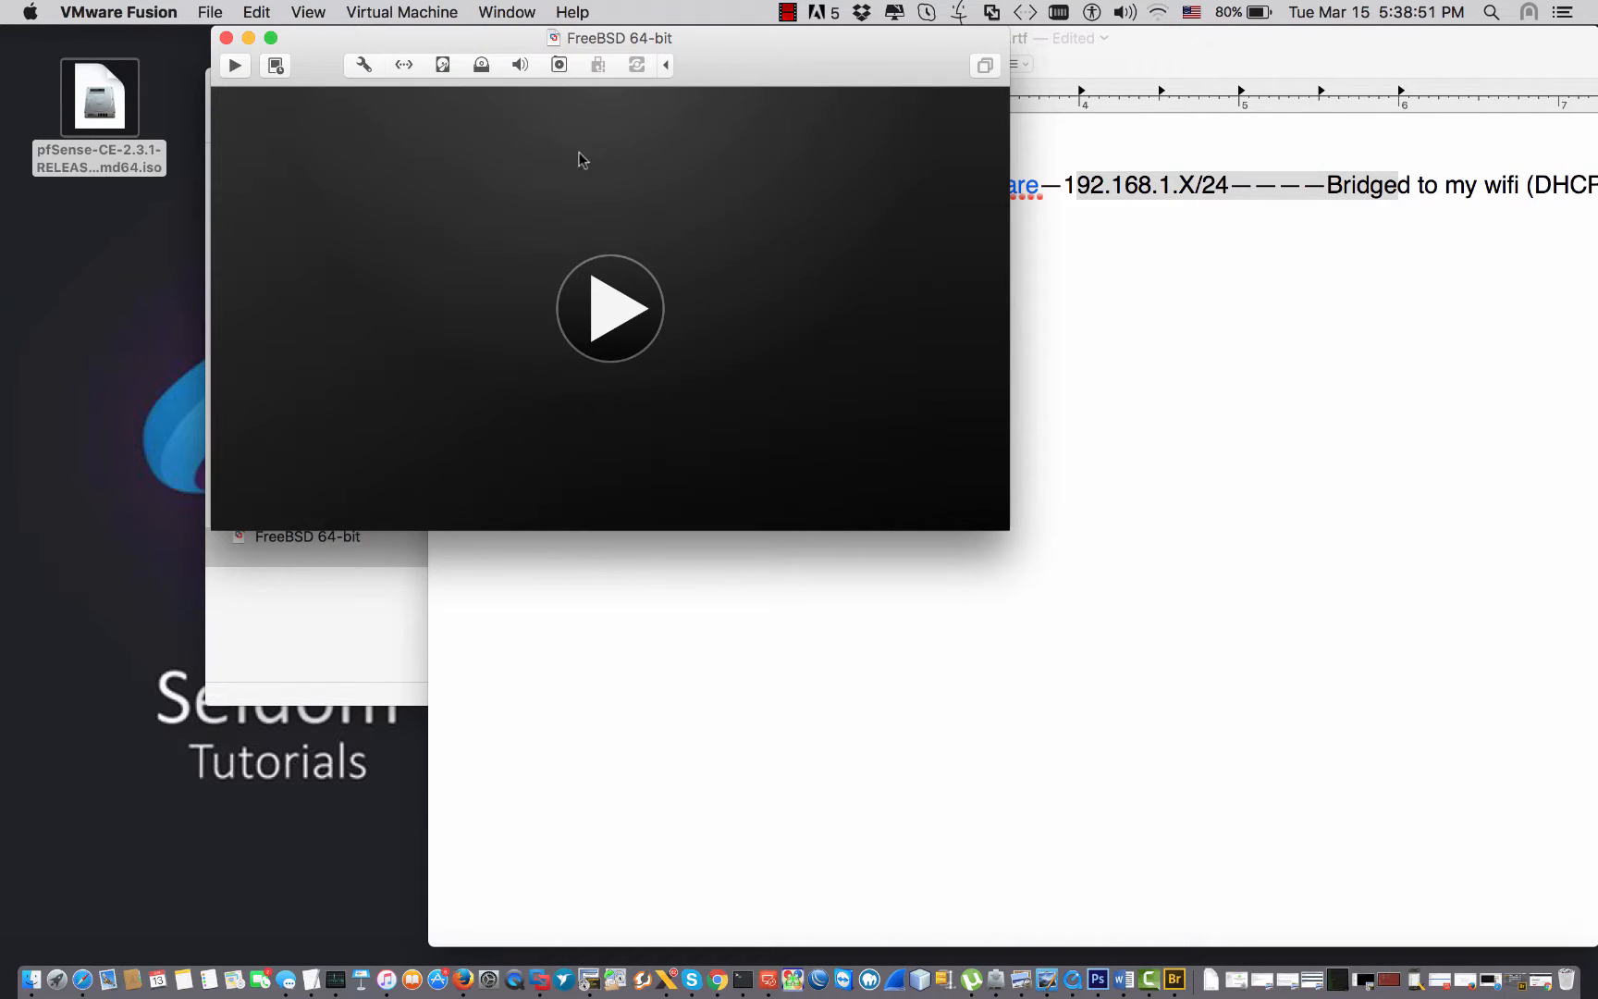
click(365, 66)
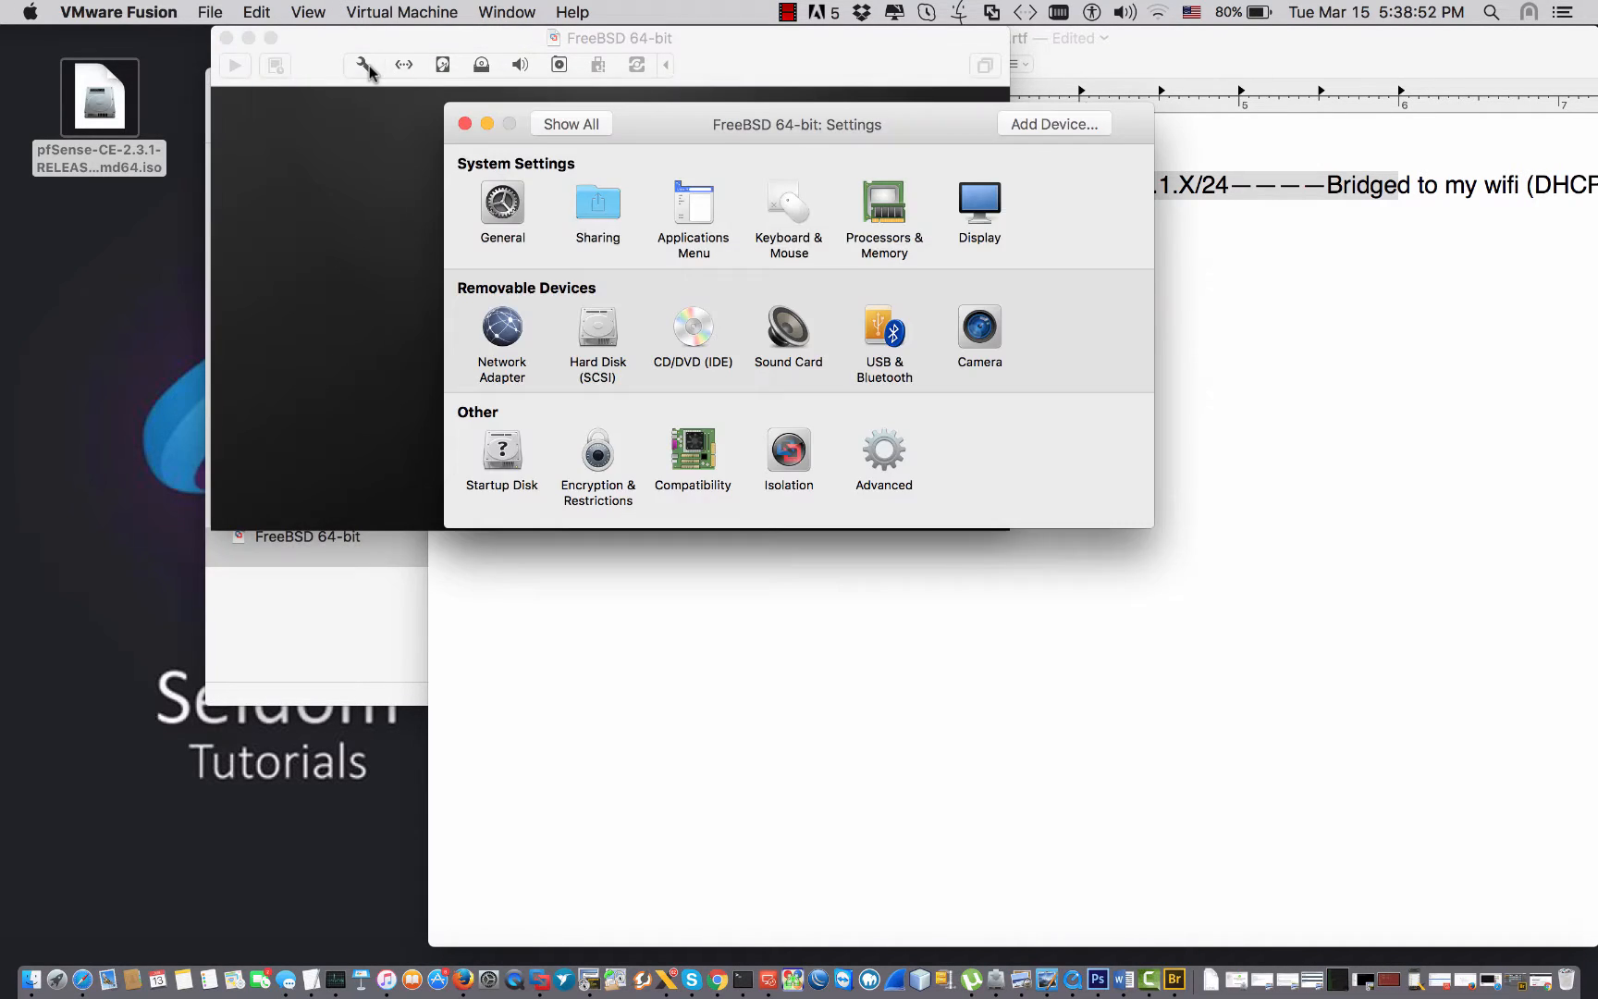
click(500, 337)
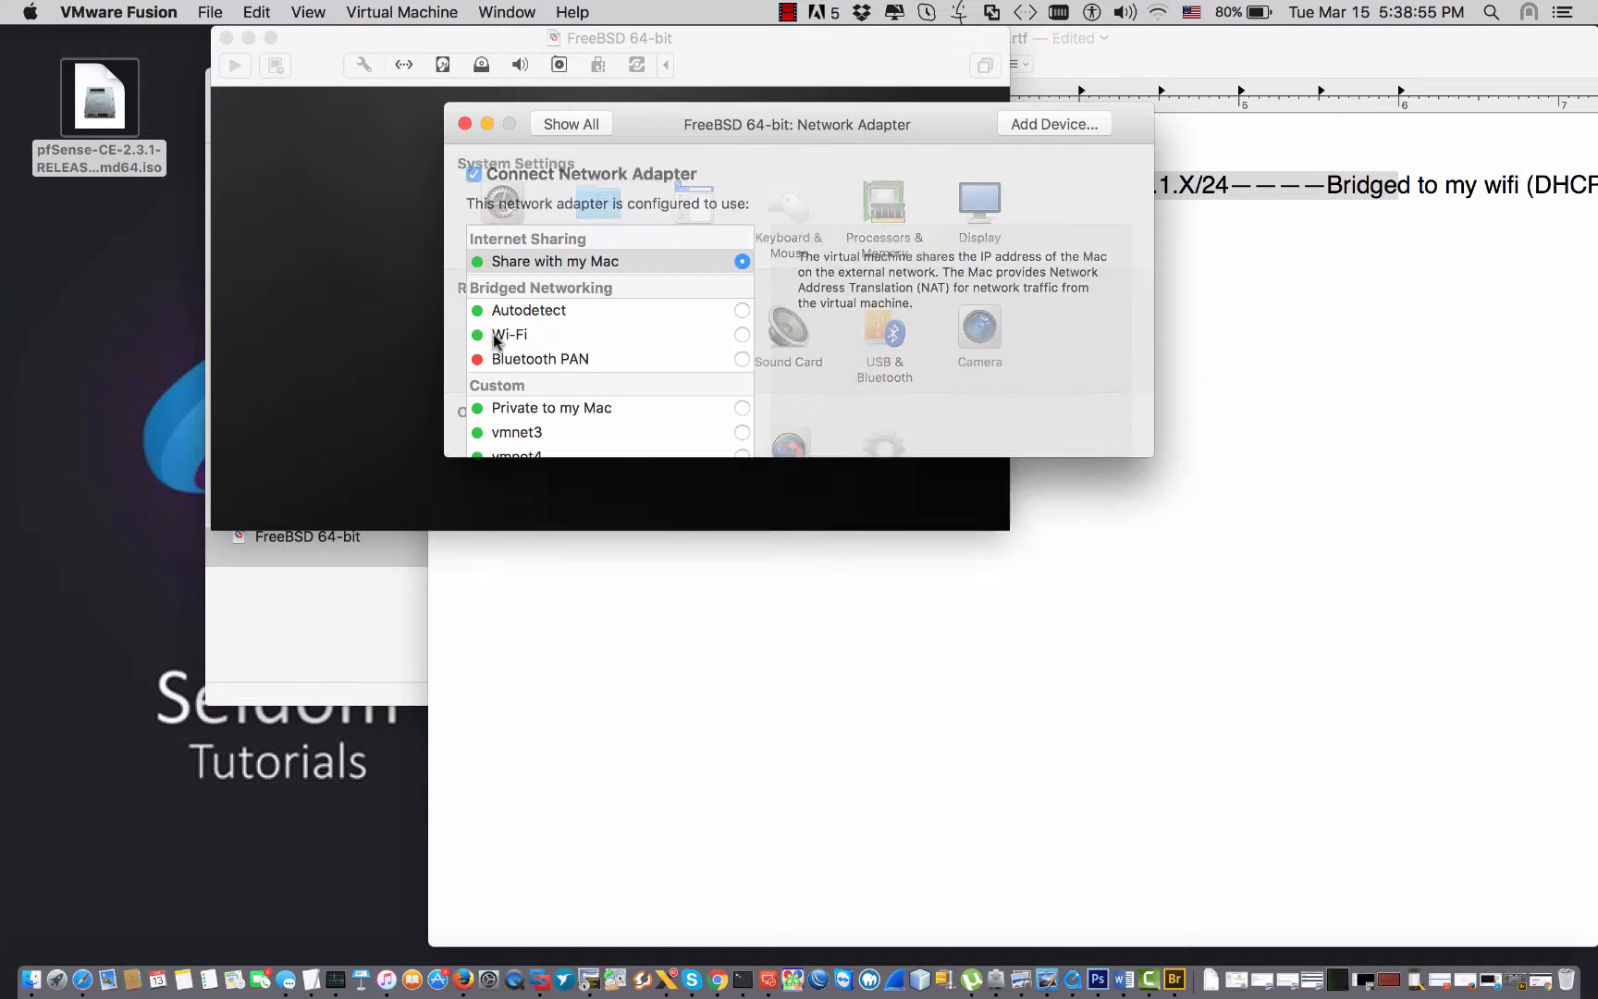
Add a second network adapter and compare both adapters' settings, then return to the notes.
click(1028, 129)
click(539, 236)
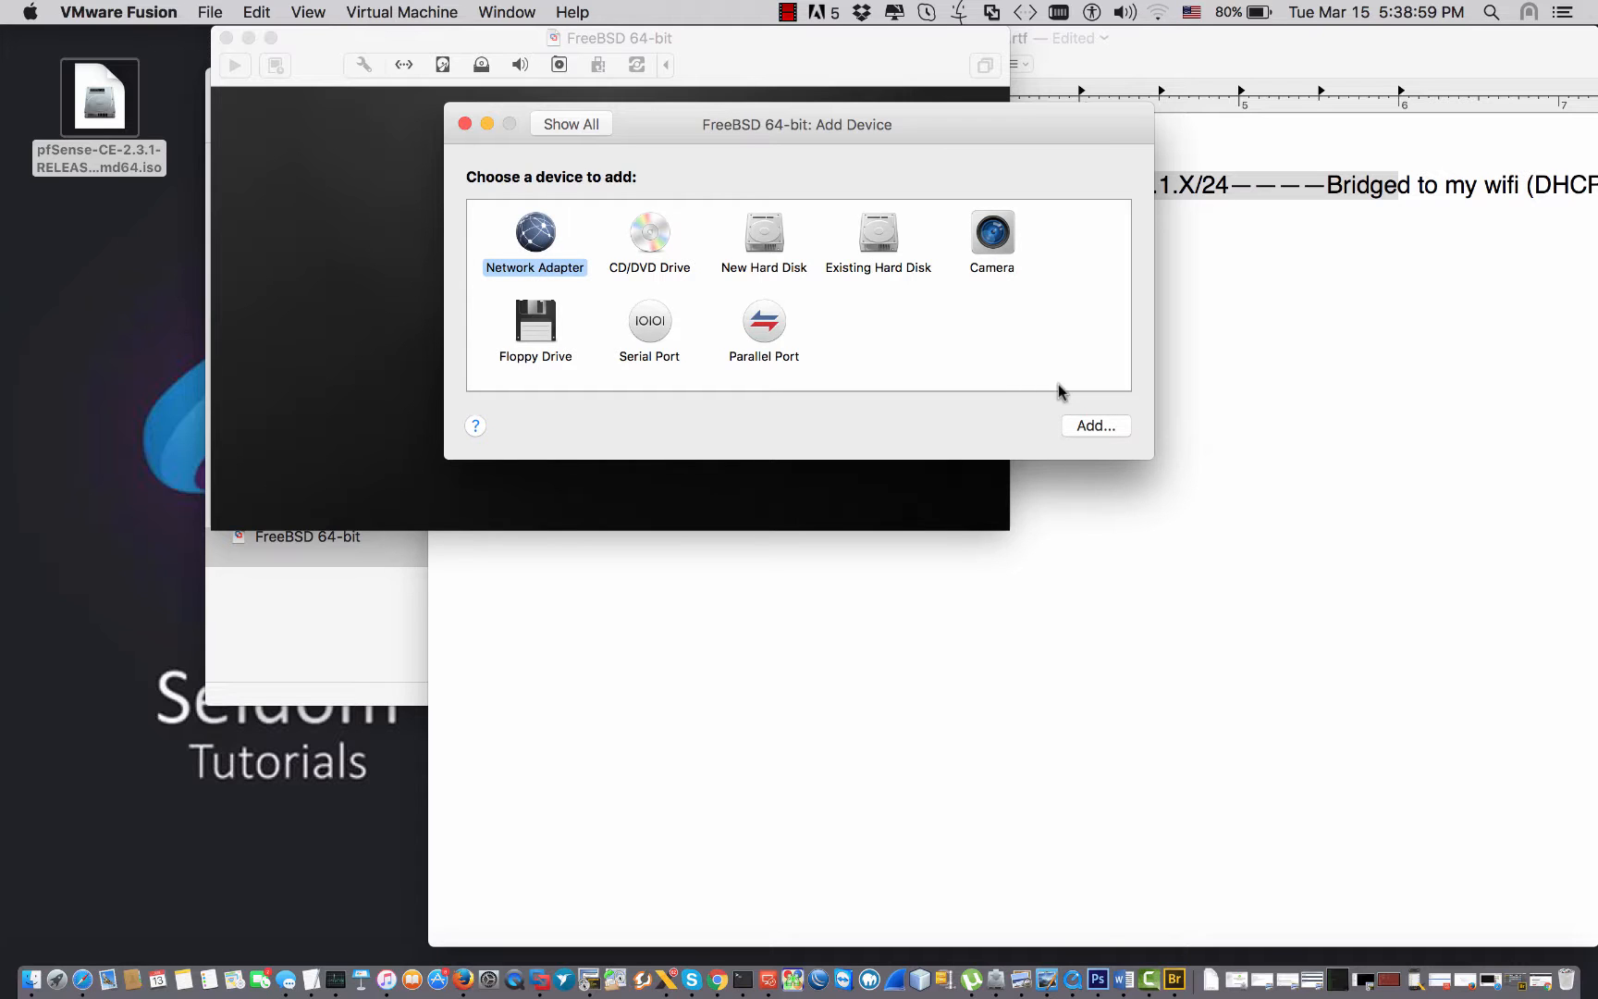
click(1091, 428)
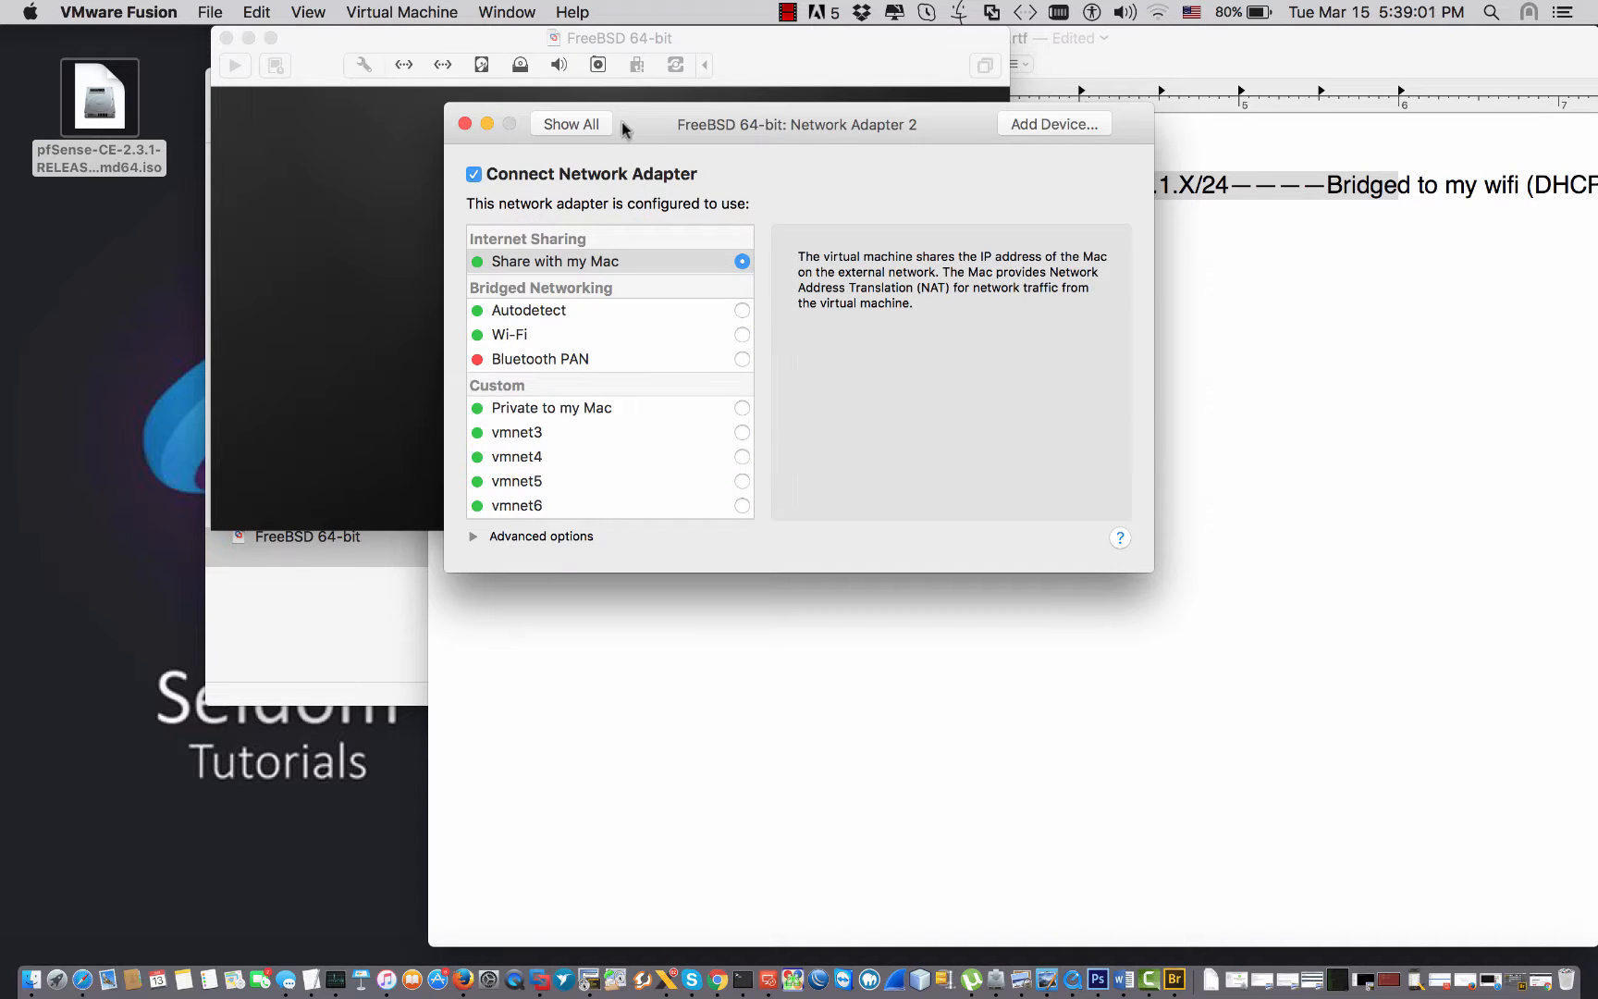
click(558, 137)
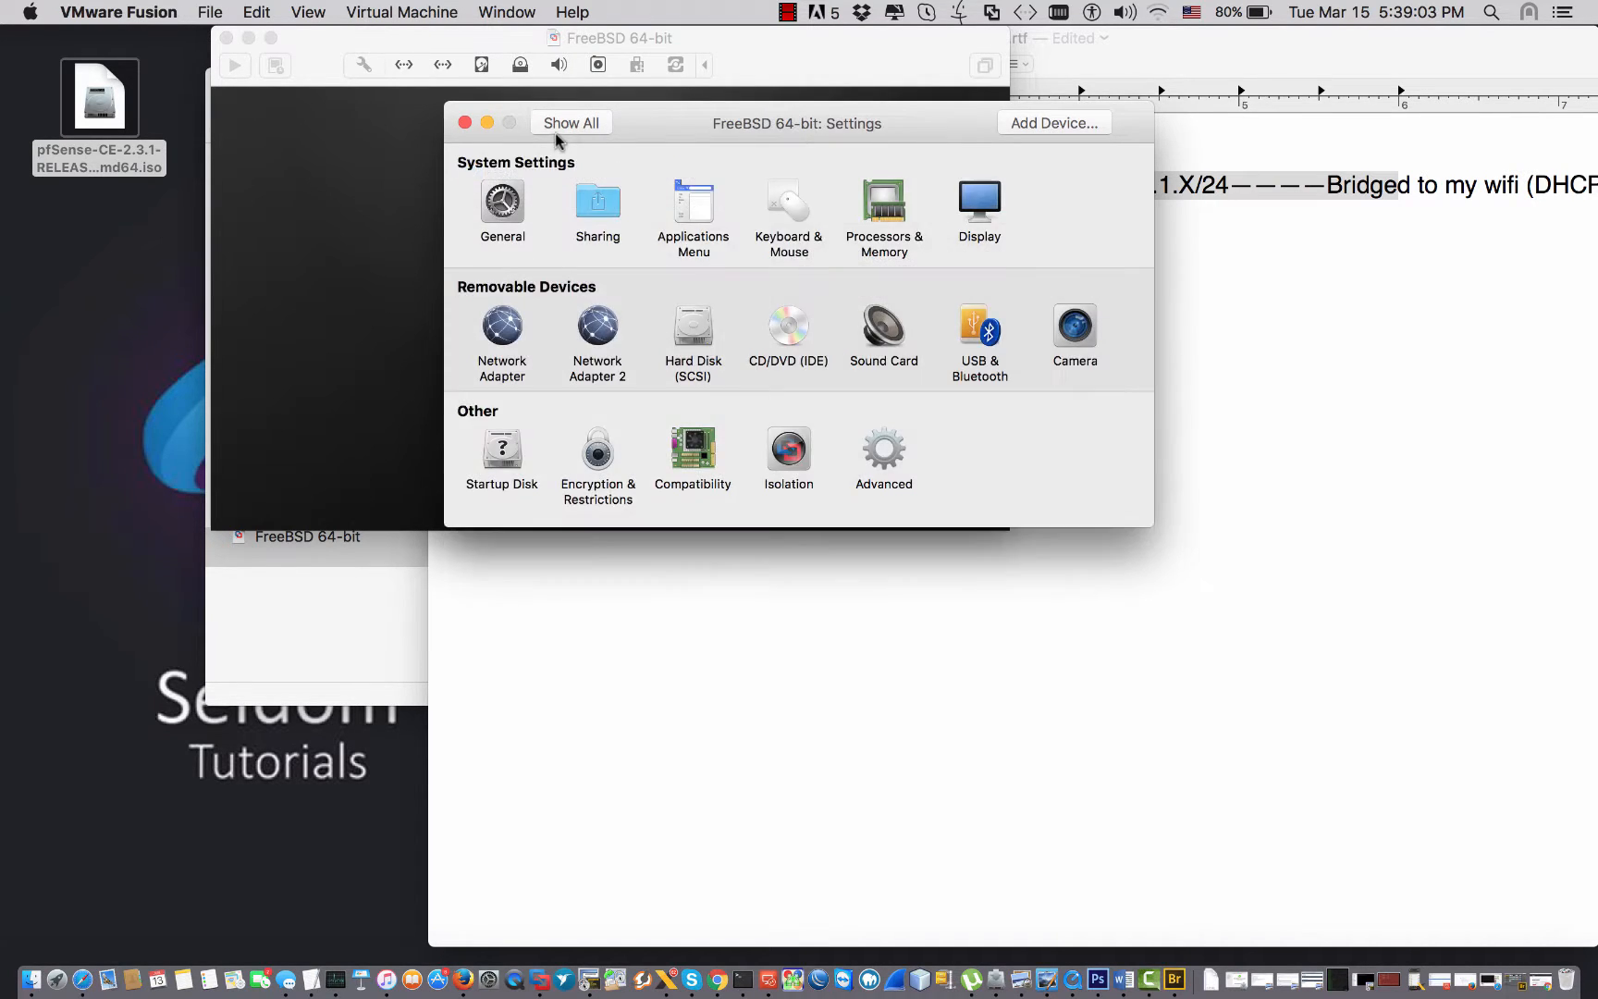
click(595, 323)
click(558, 123)
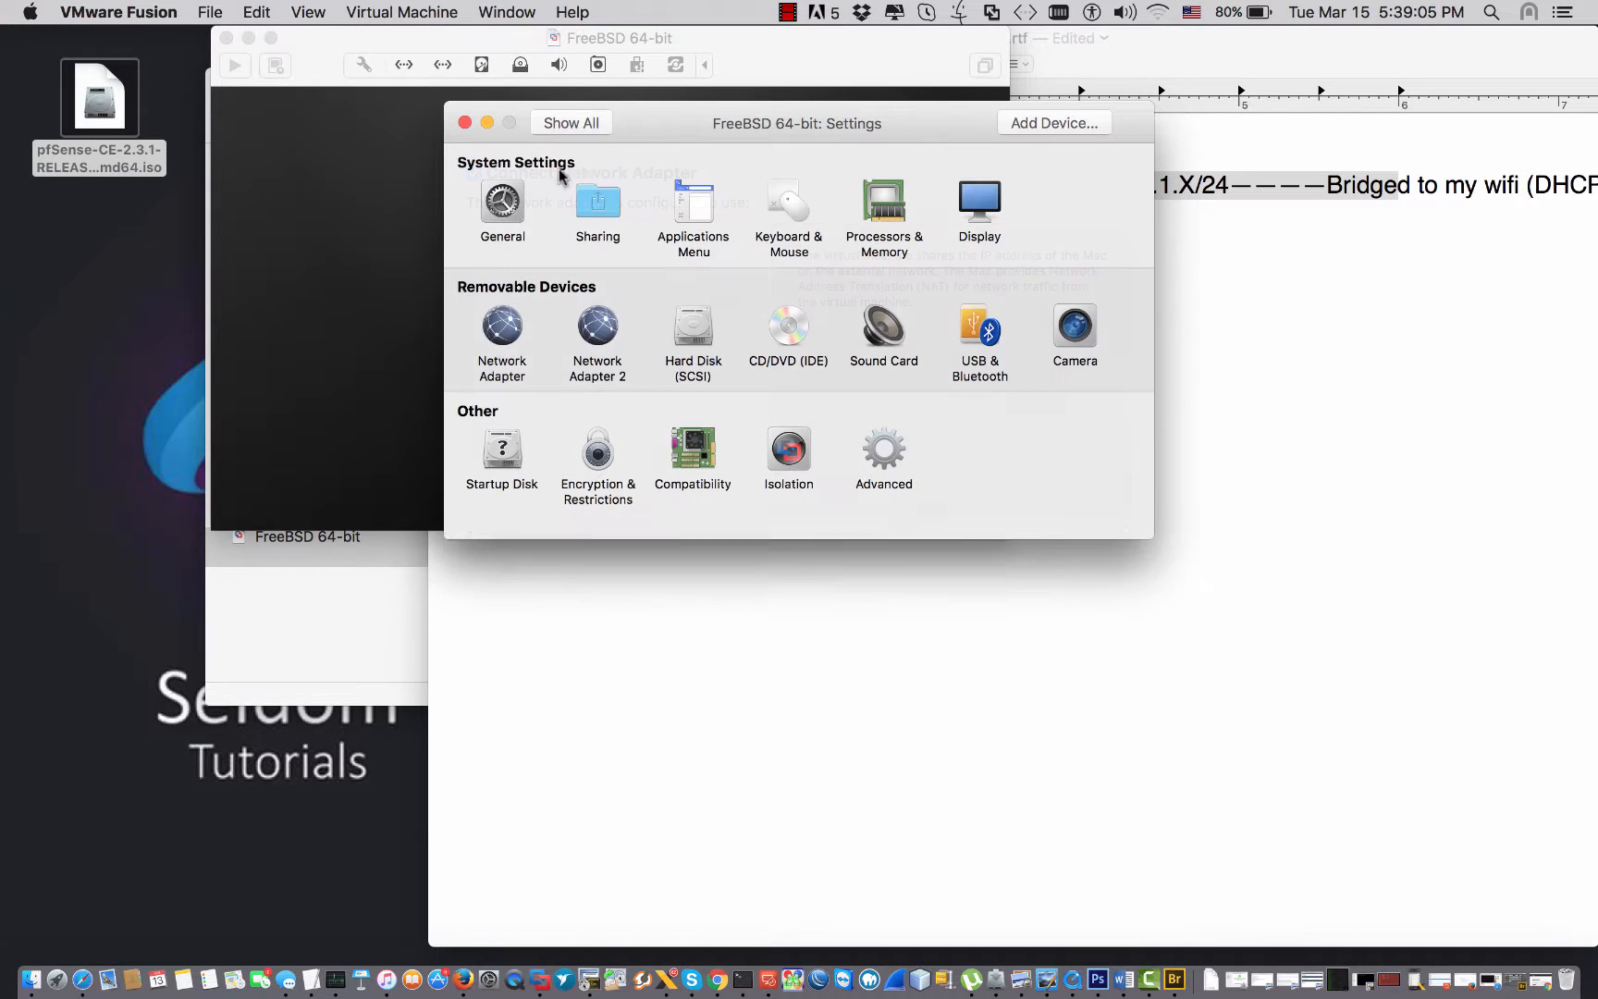
click(518, 328)
click(569, 127)
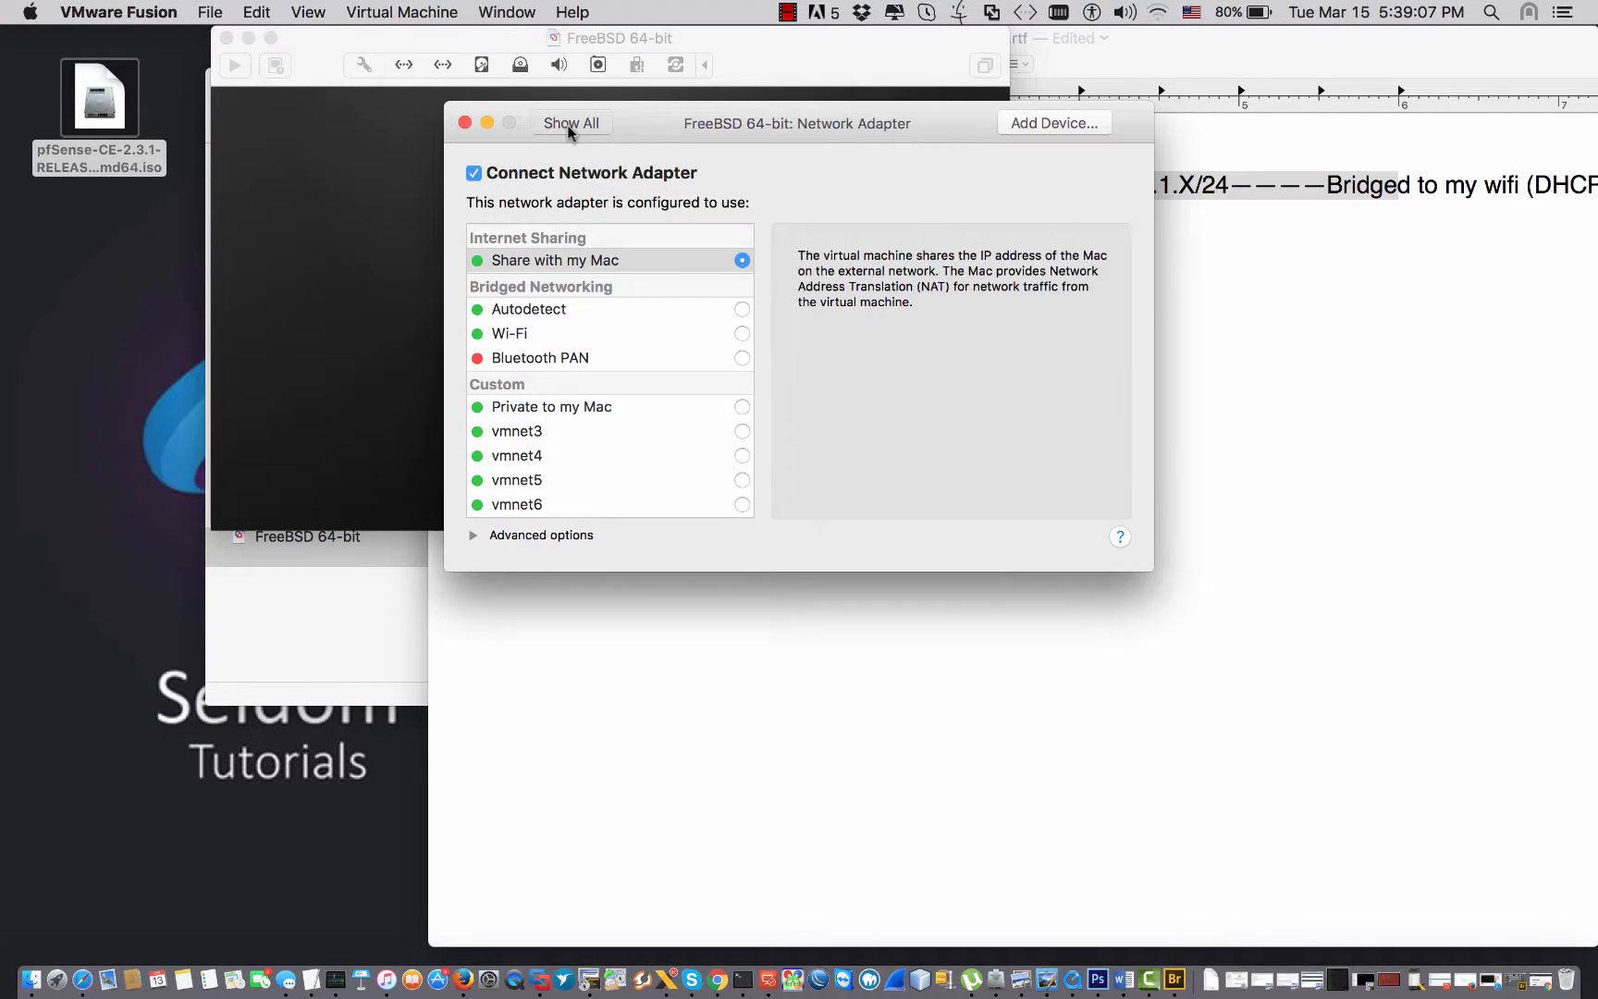
click(597, 322)
click(574, 129)
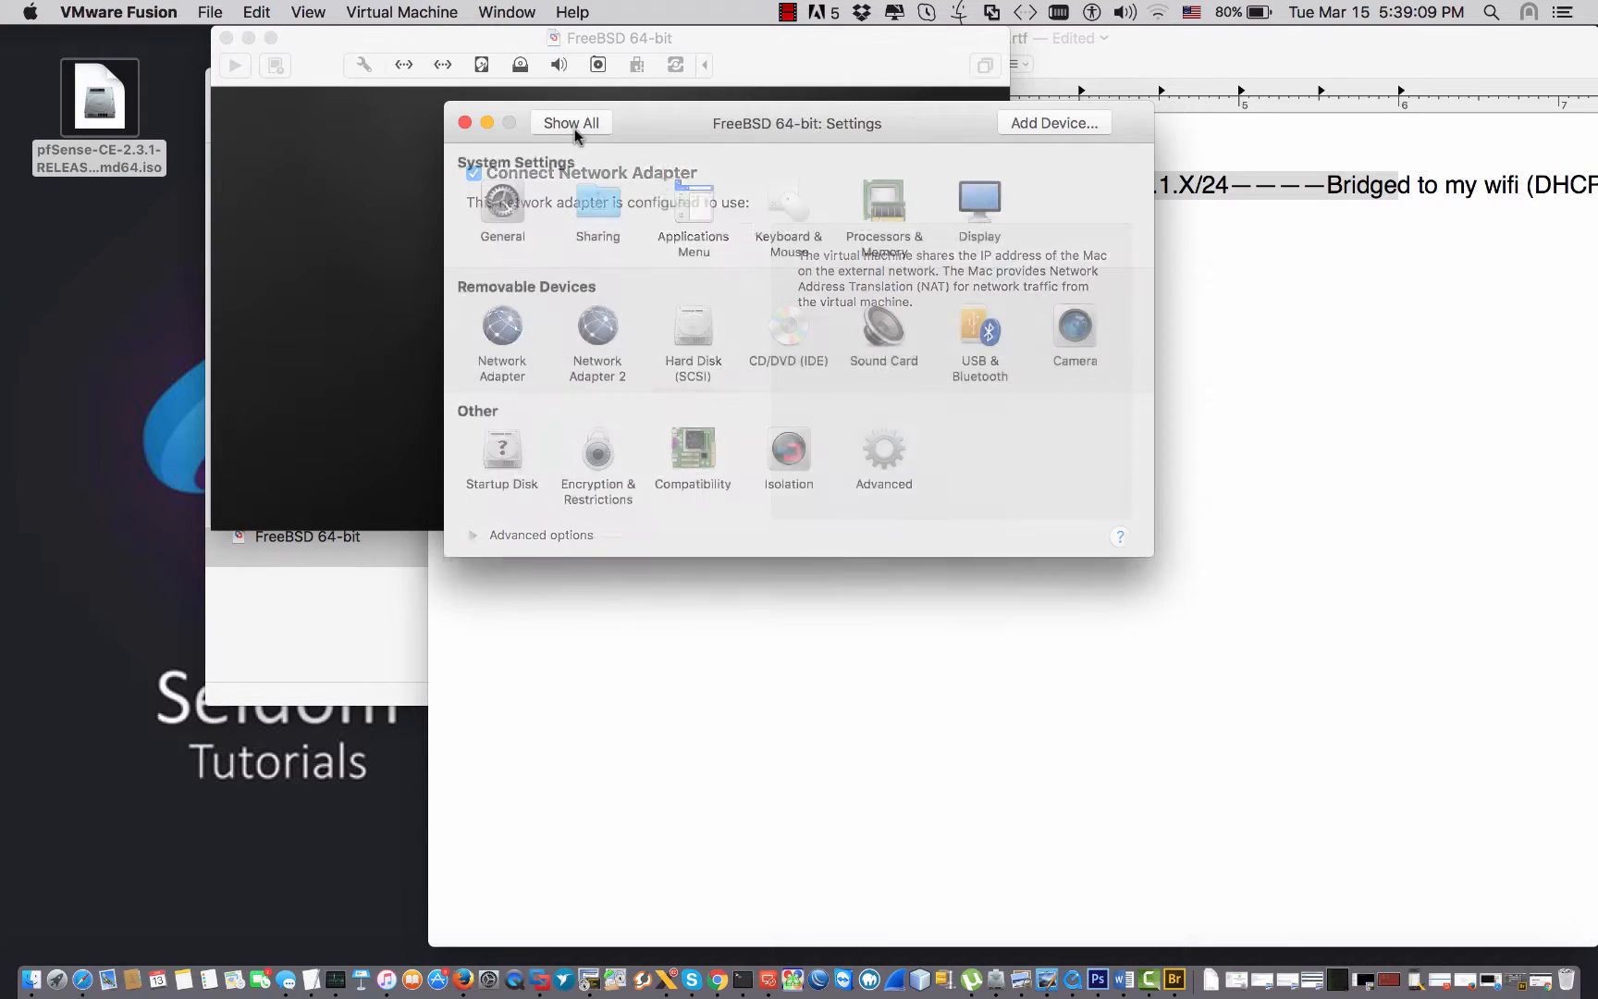
click(689, 673)
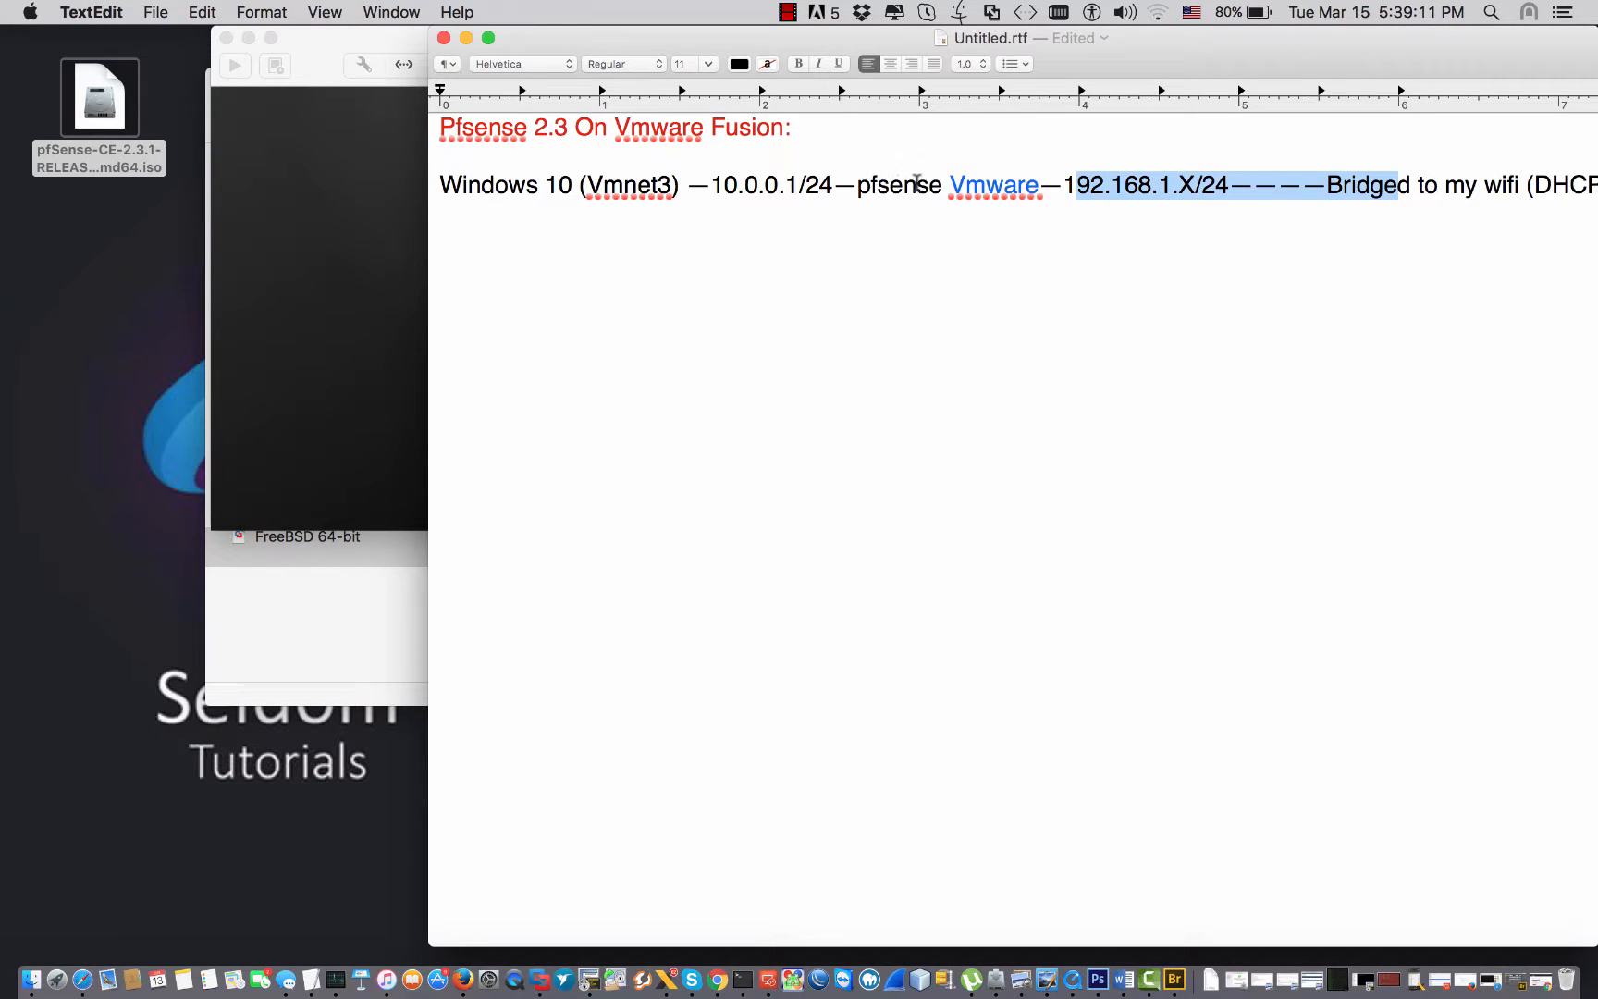
Wrap 'pfsense Vmware' in (( and )), labelling its sides 'net' and 'net2'.
click(858, 185)
text((()
click(1003, 185)
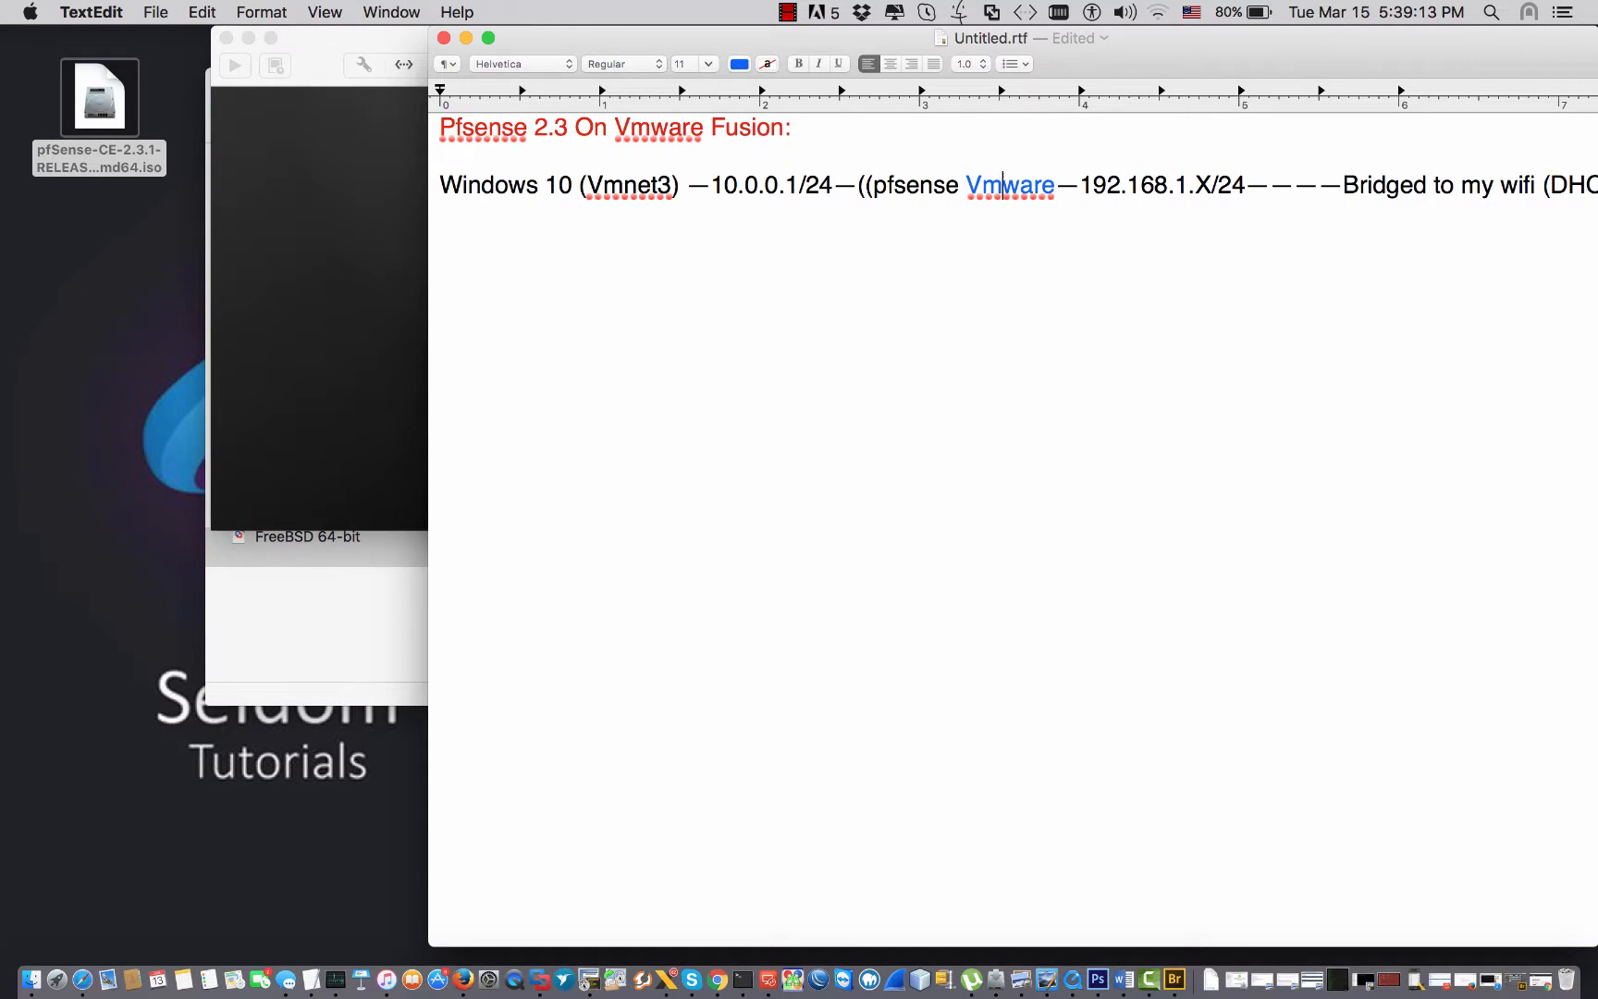
click(1056, 185)
text()))
click(960, 185)
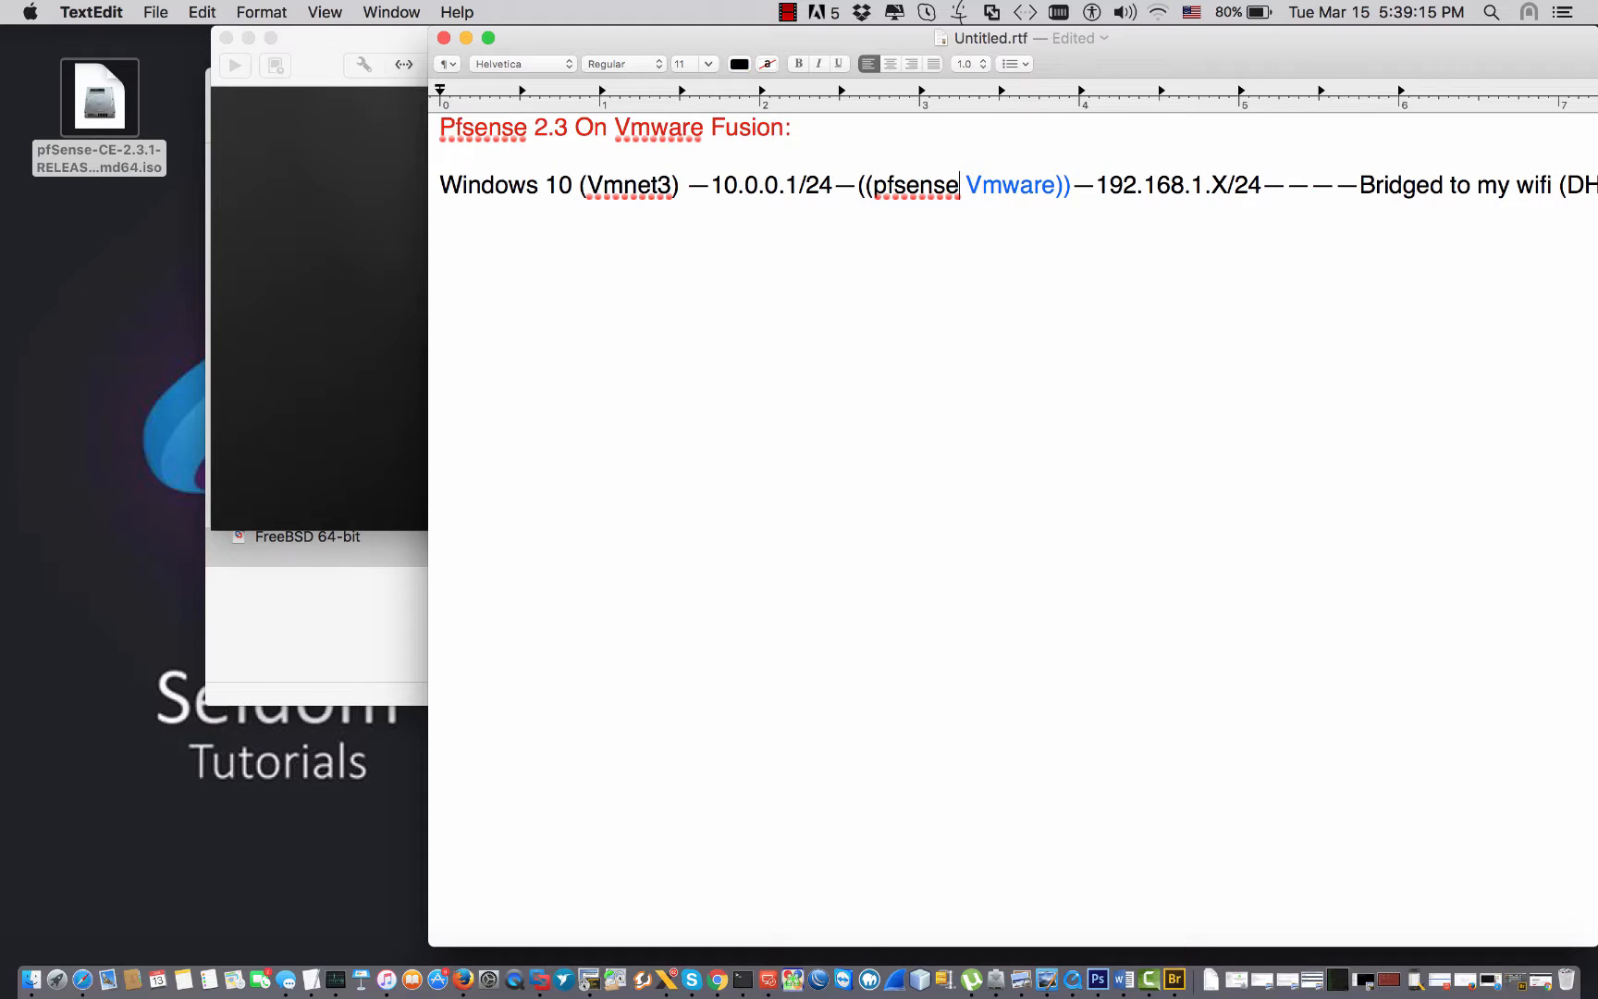
key(Left)
key(Left)
text(net)
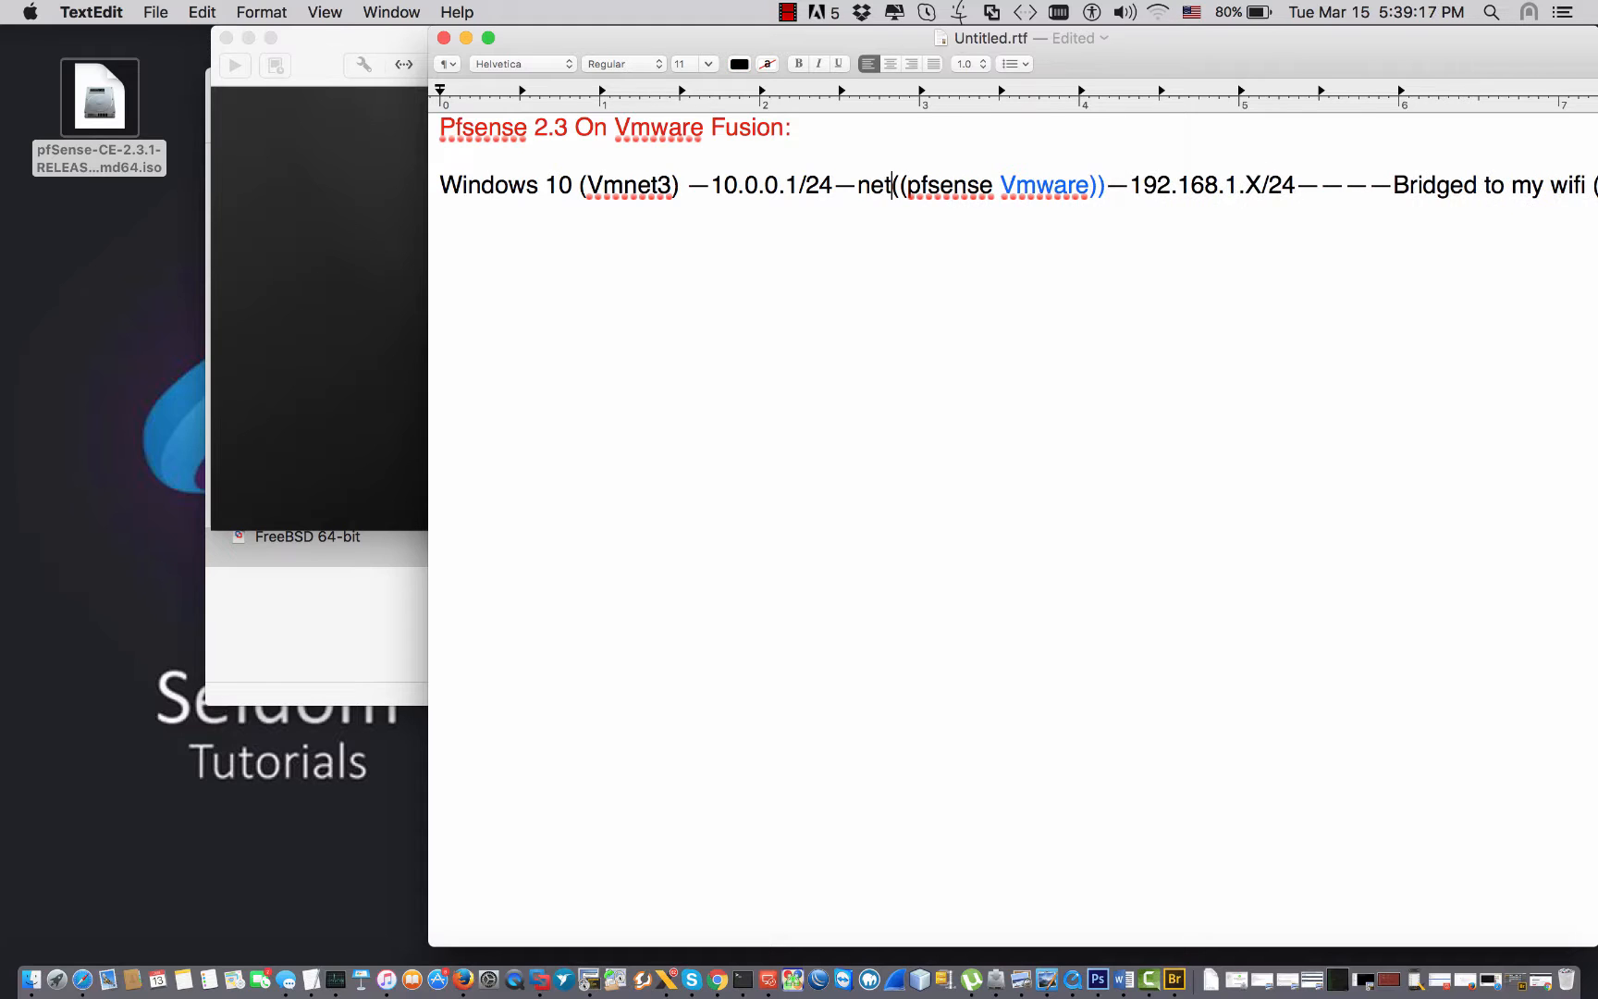
click(1014, 187)
text(net2)
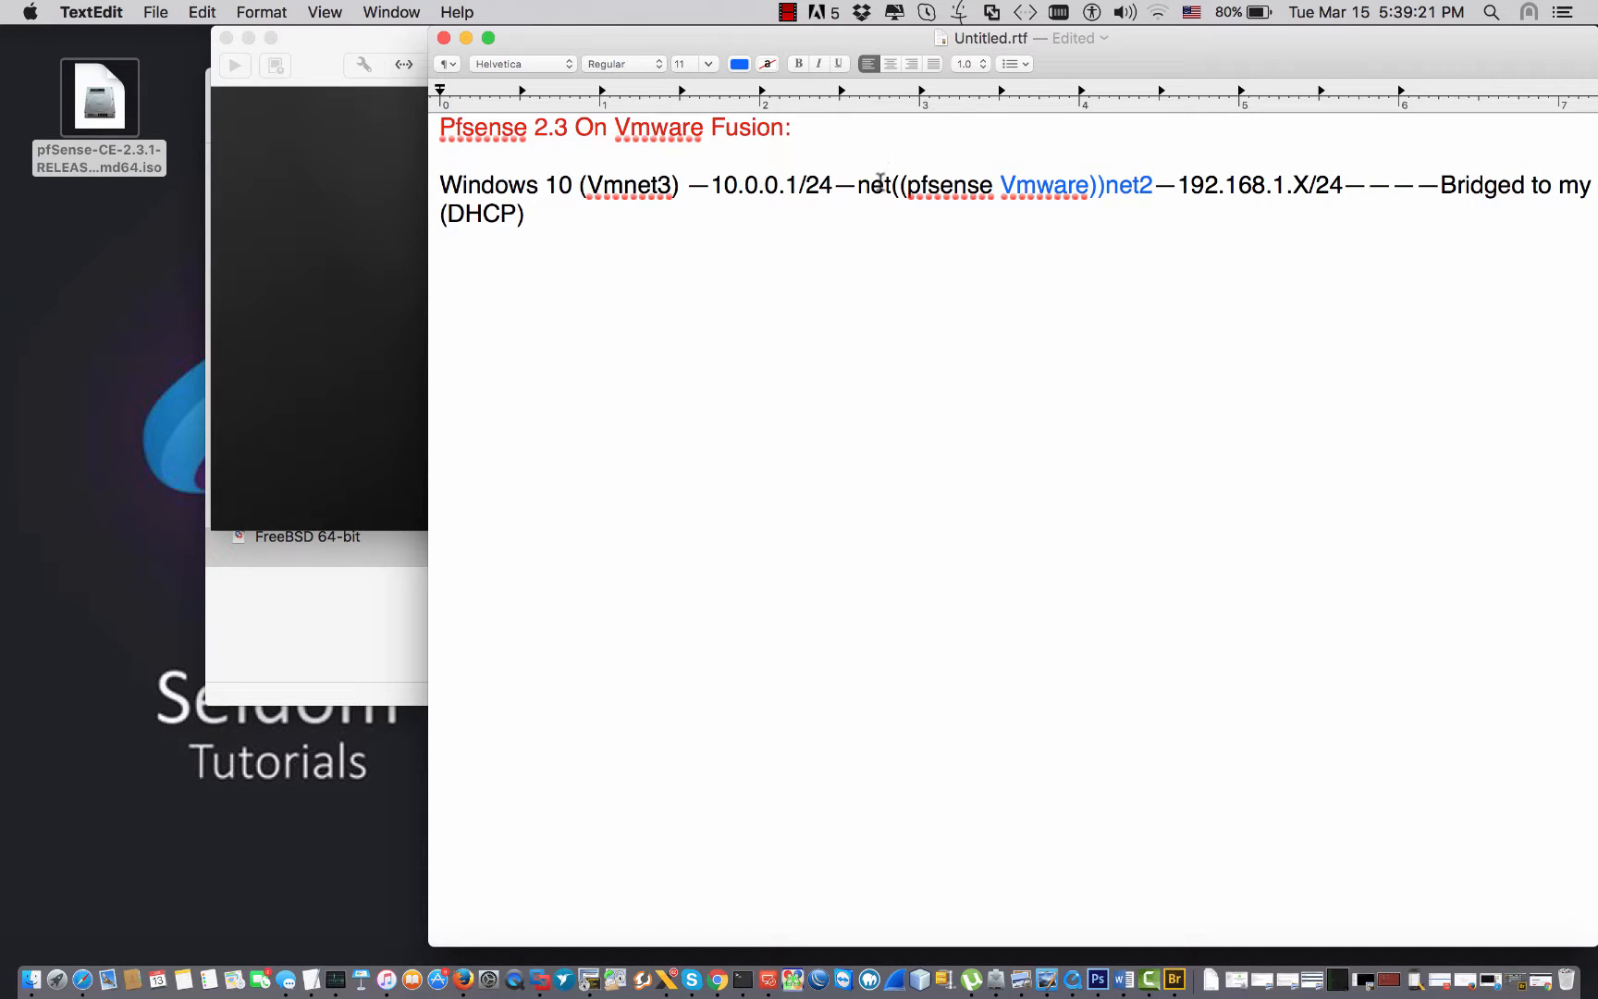
Colour the 'net' and 'net2' labels red.
double_click(875, 185)
click(738, 64)
click(729, 161)
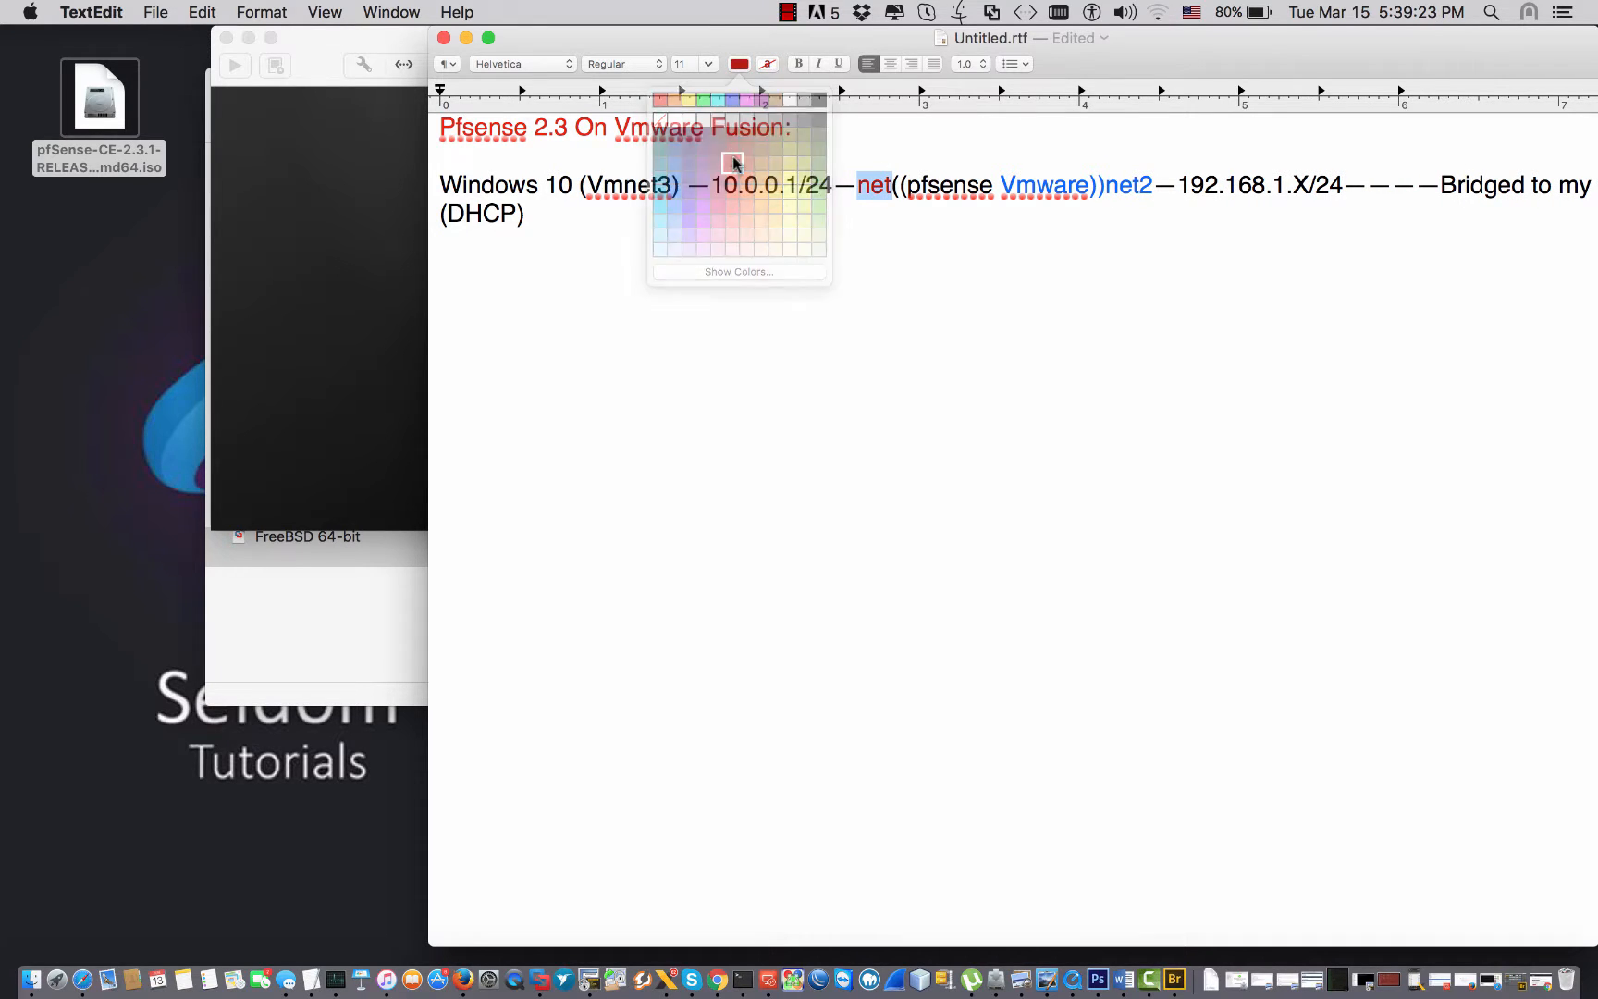
double_click(1125, 181)
click(739, 64)
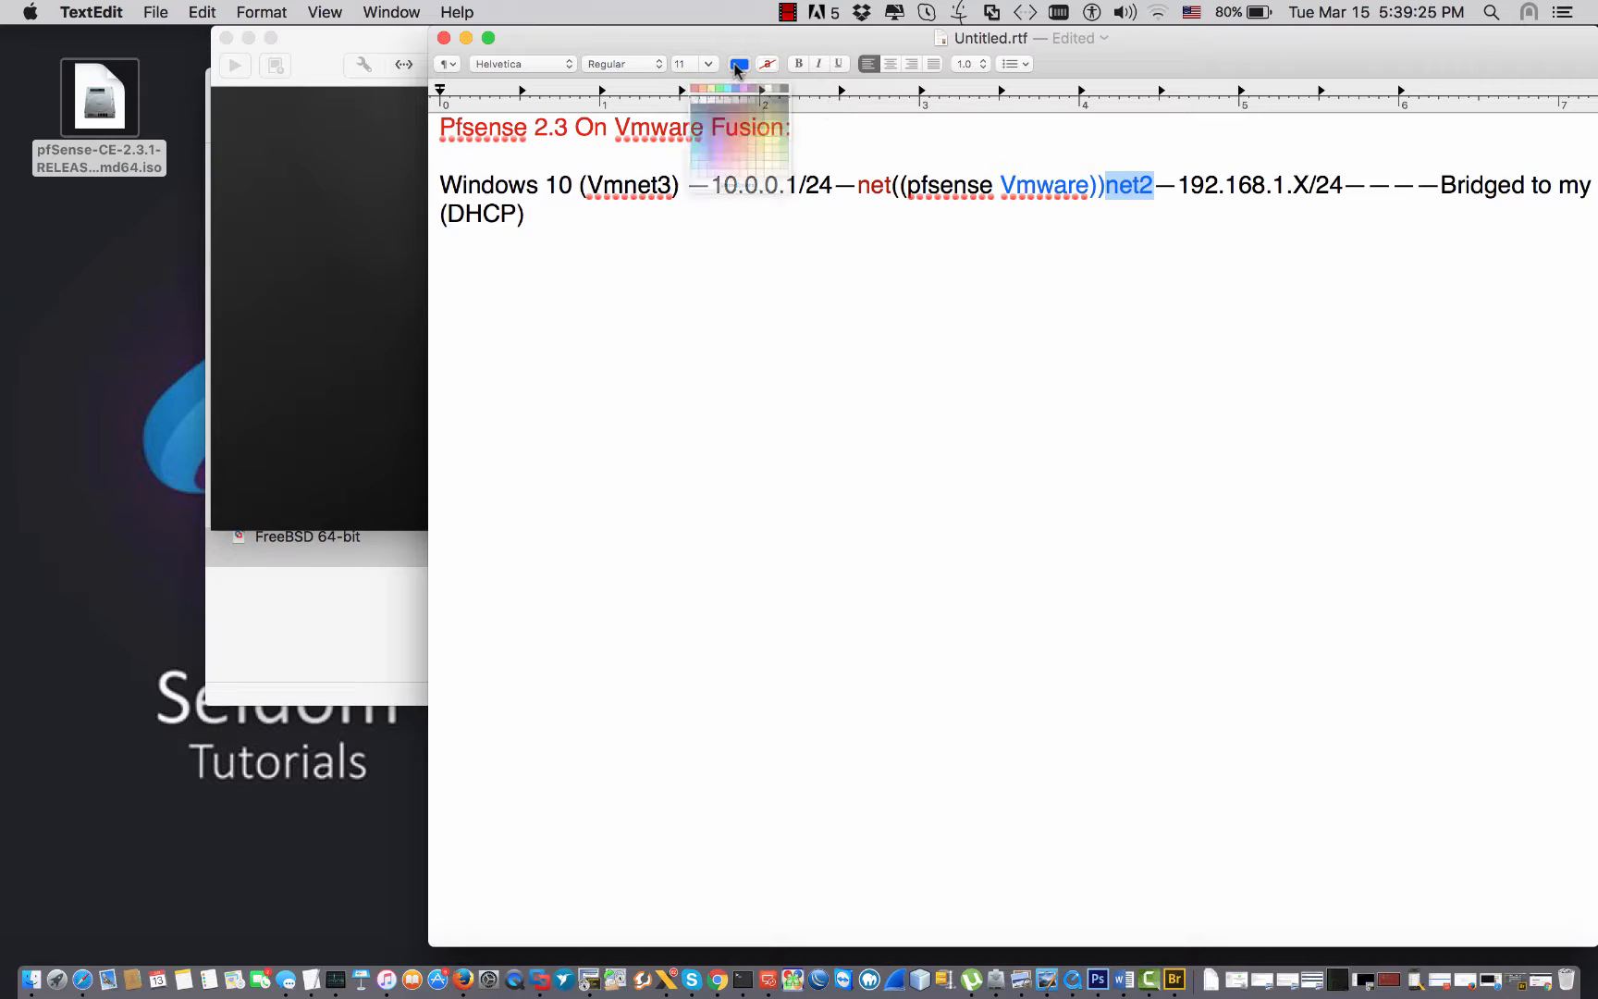
click(732, 161)
click(870, 189)
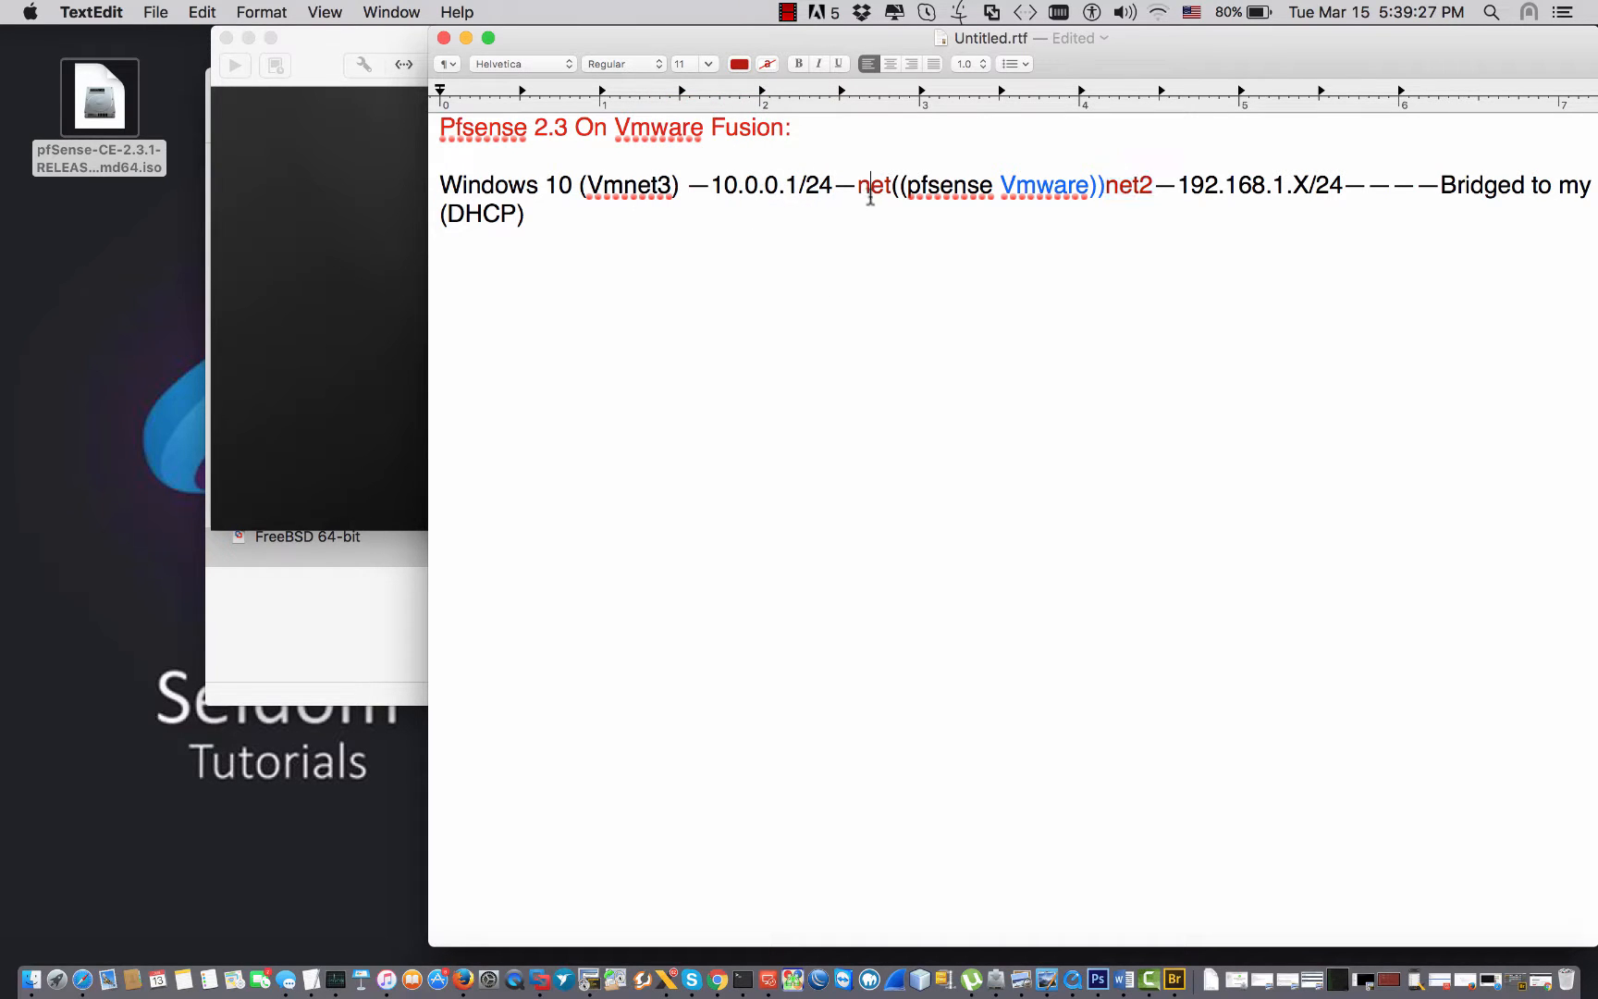
Highlight the pfsense-to-wifi, (Vmnet3) and 192.168.1.X parts of the diagram, then bring the VM forward.
drag(889, 185, 423, 207)
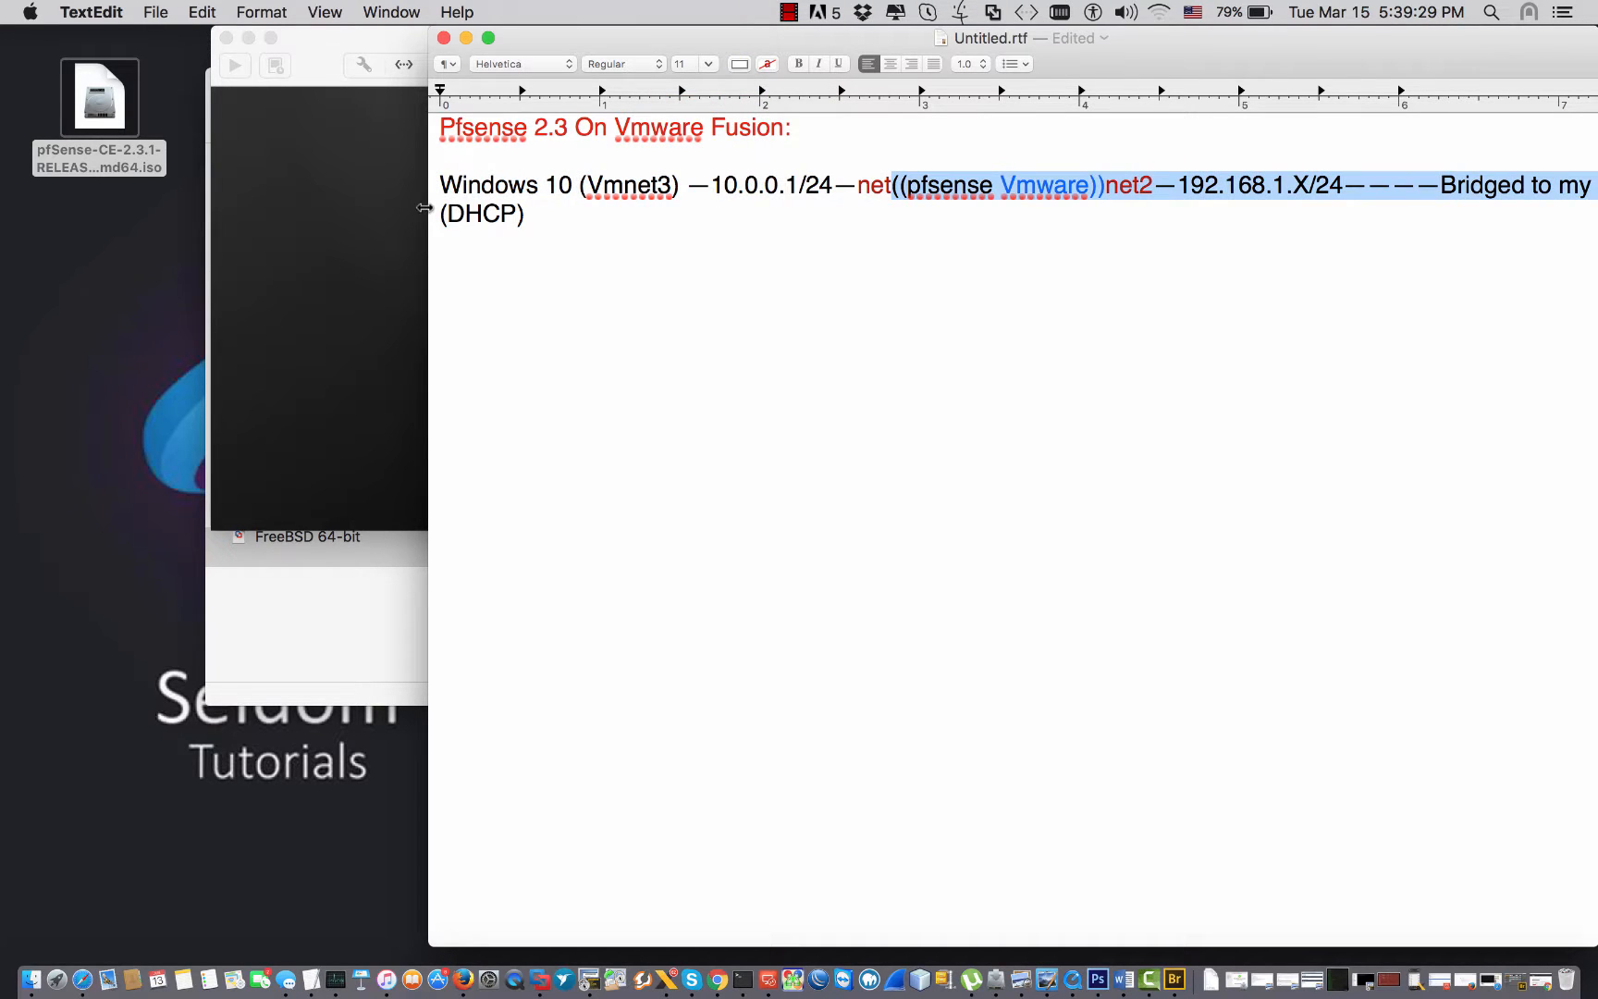
click(636, 188)
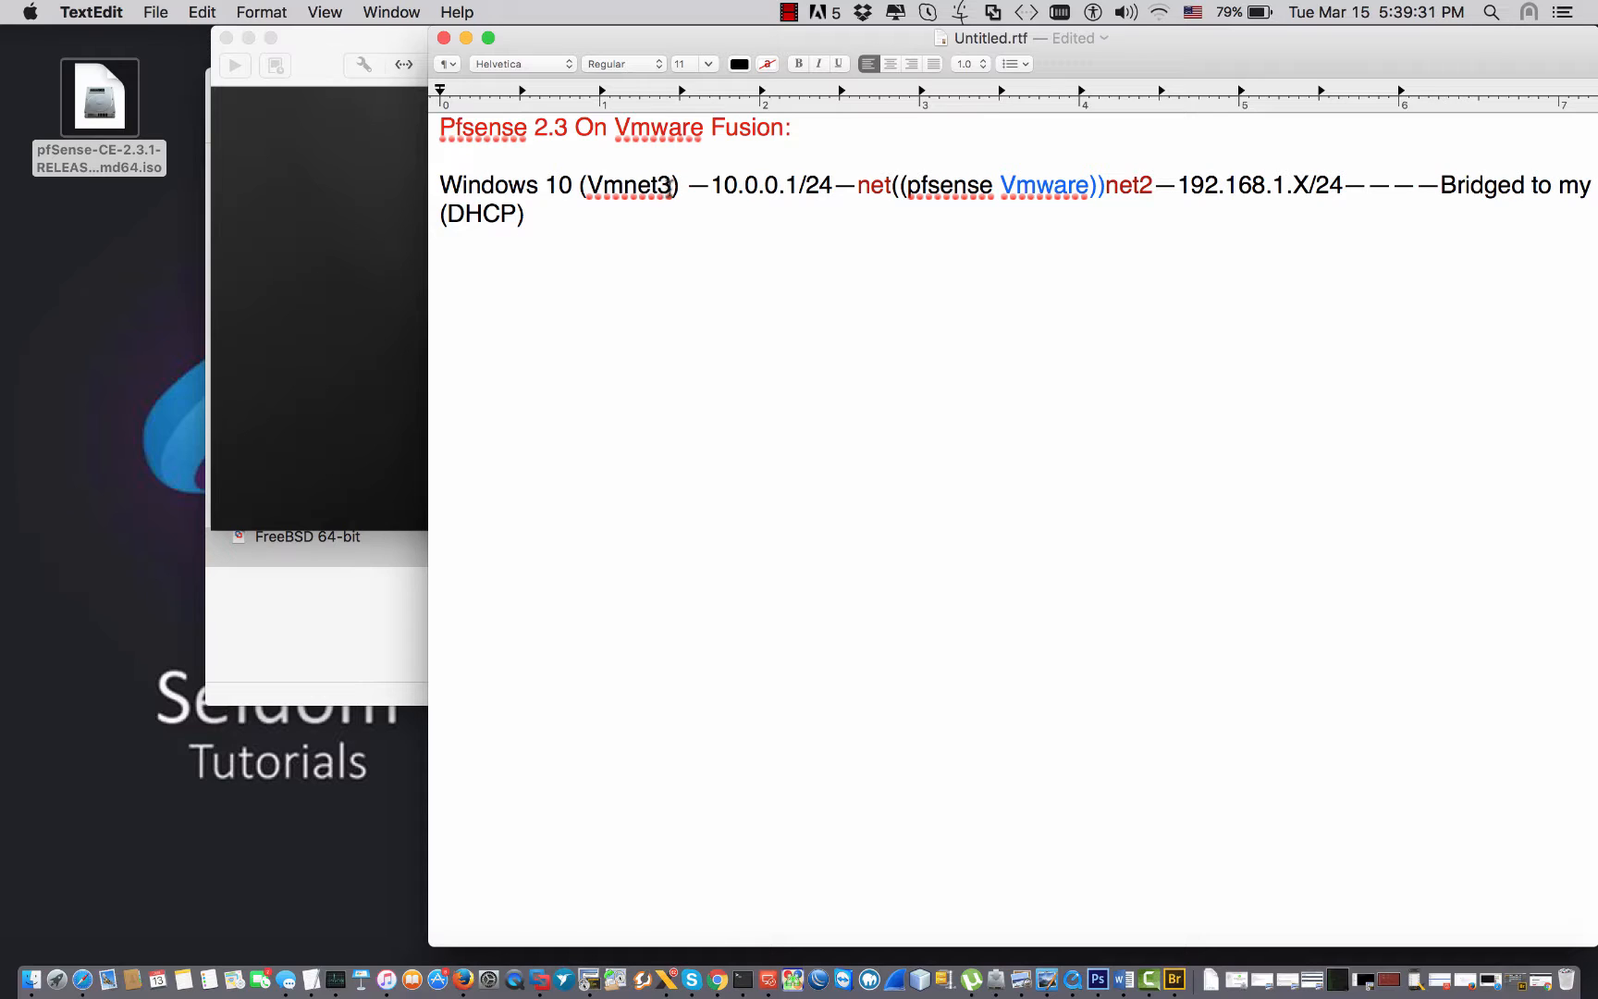
drag(680, 185, 566, 187)
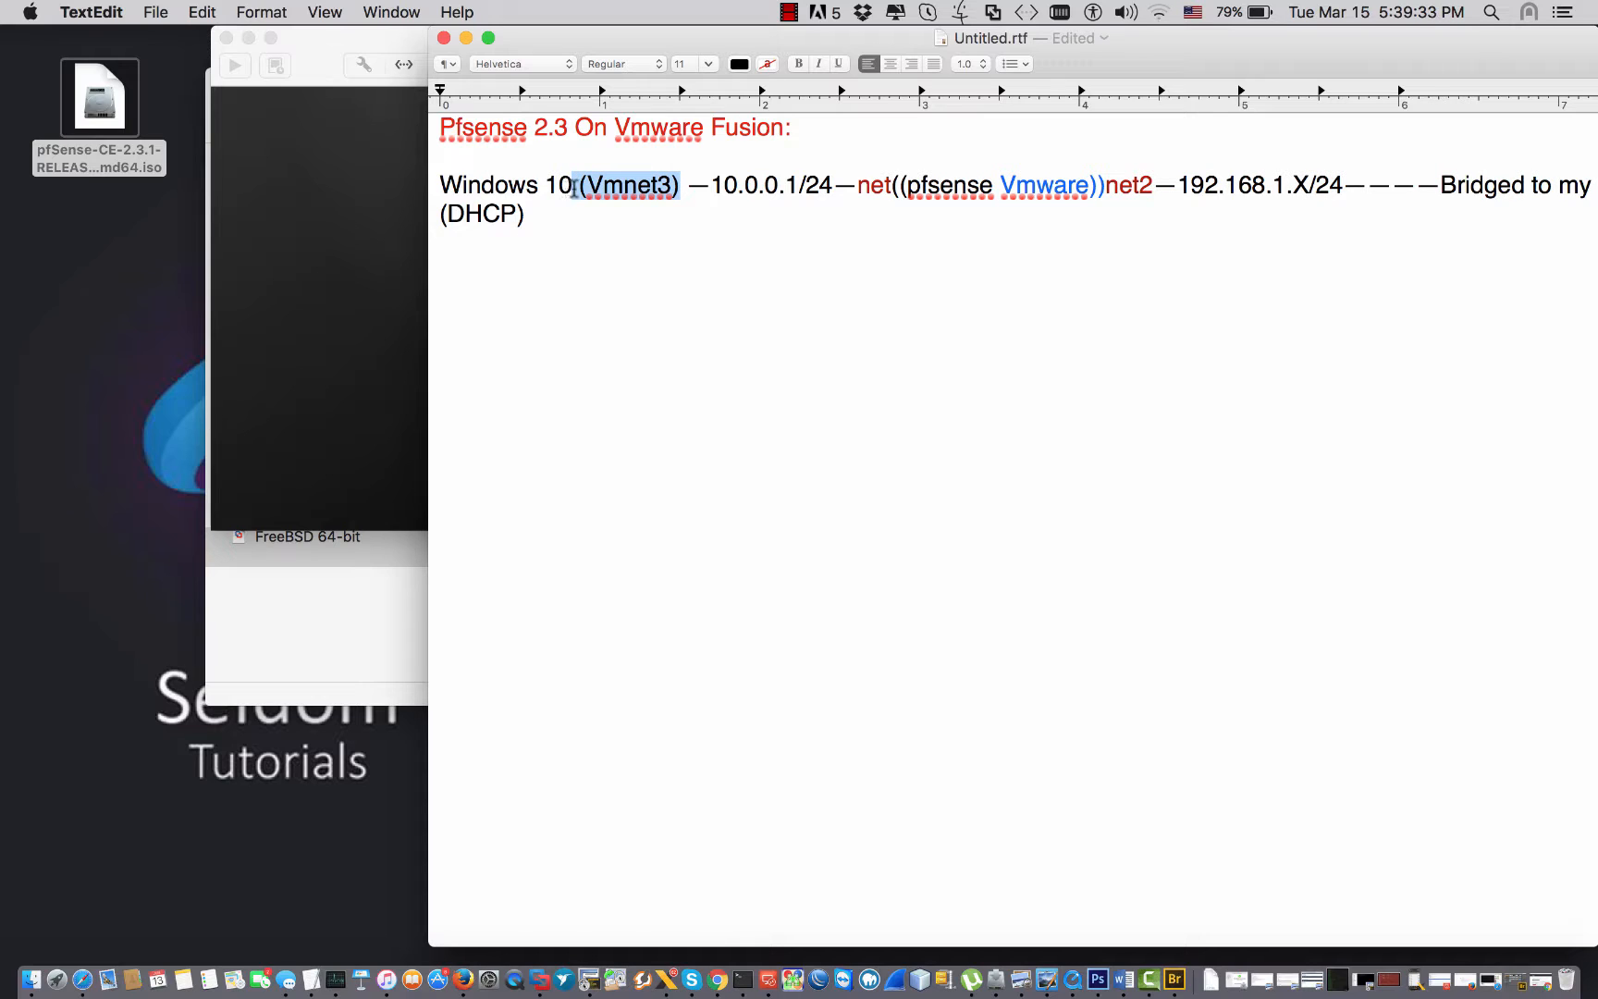
click(1105, 185)
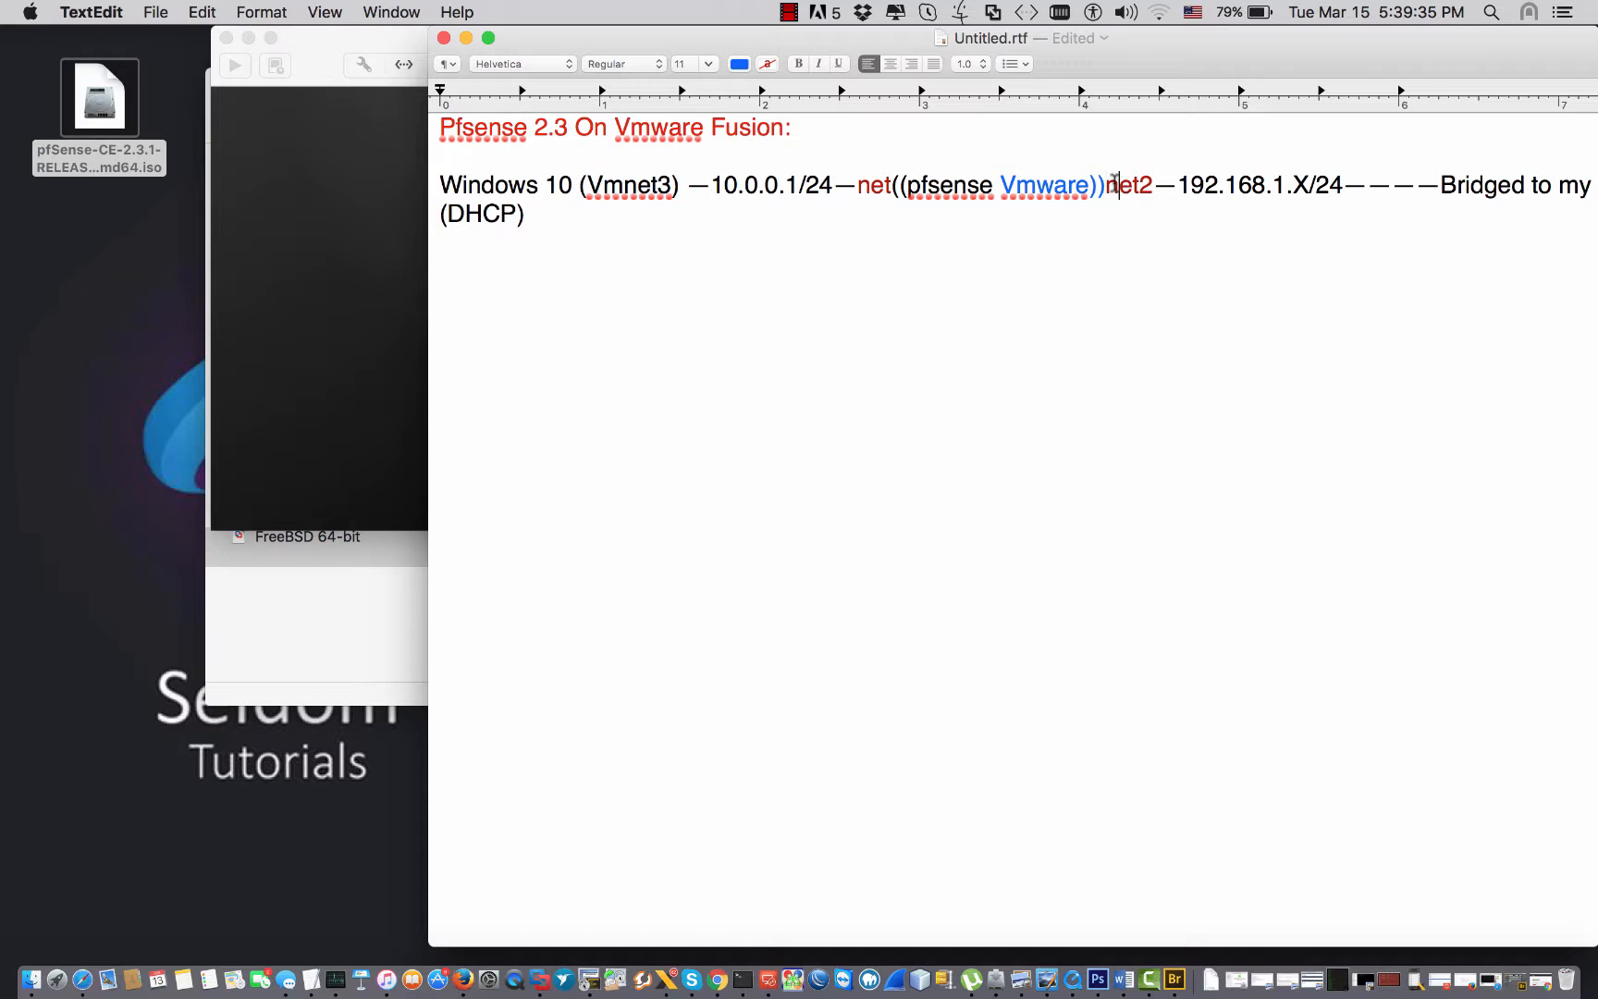
drag(1116, 182, 1306, 173)
click(328, 57)
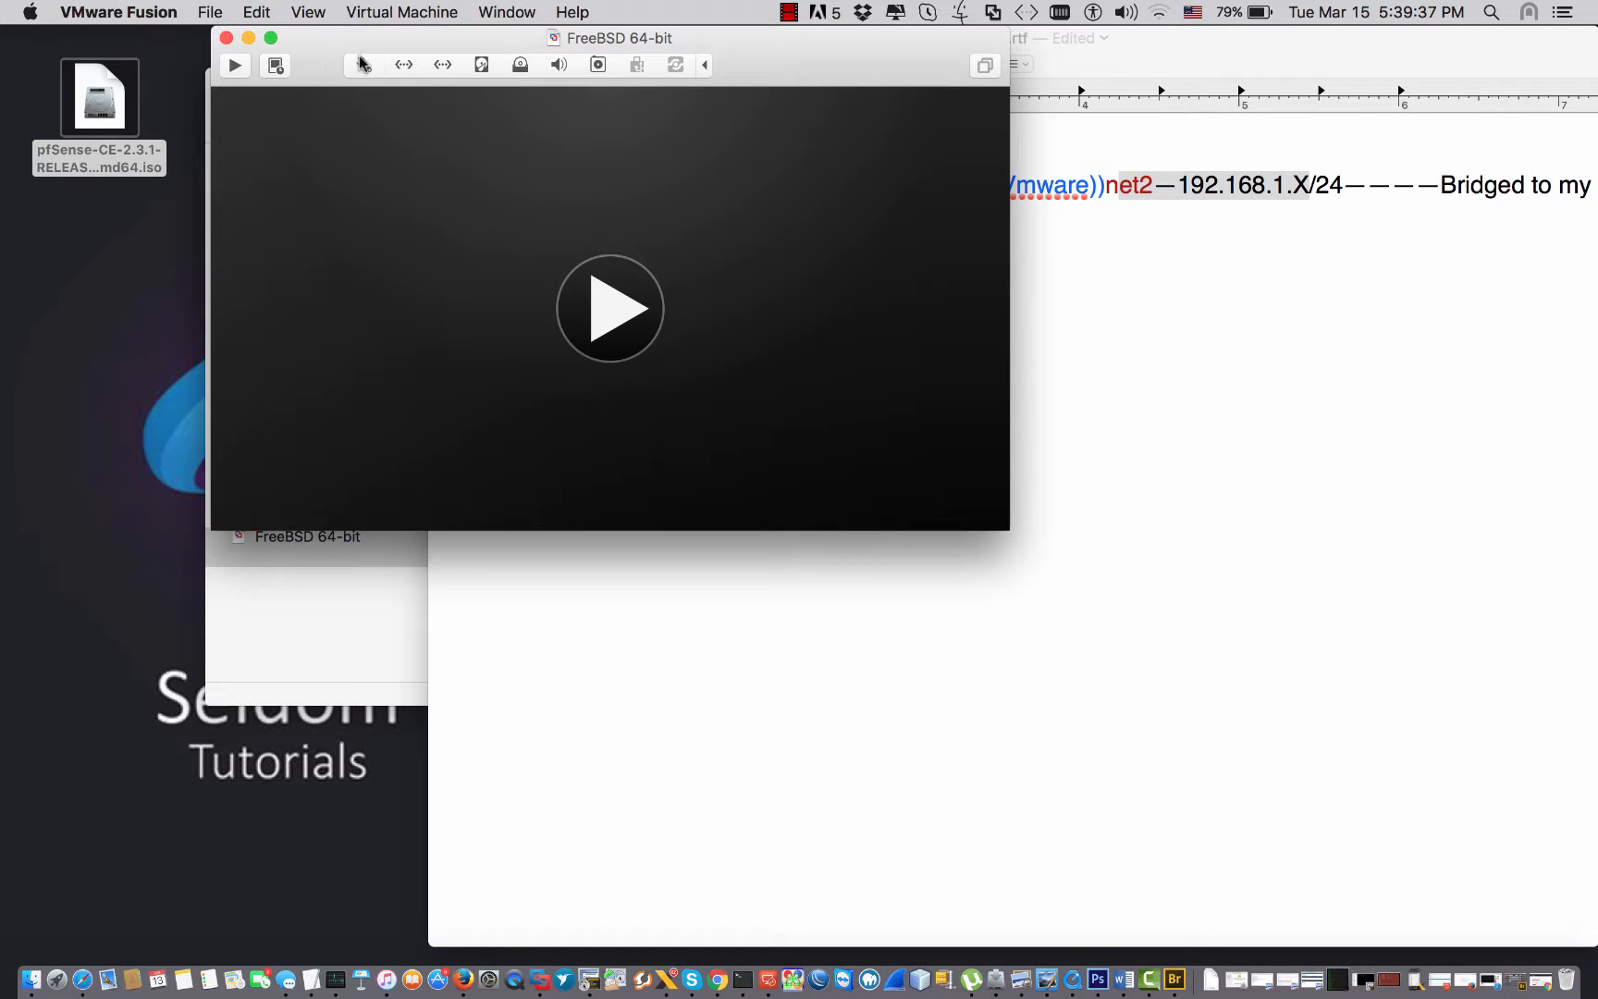
Connect the first network adapter to vmnet3.
click(364, 65)
click(493, 309)
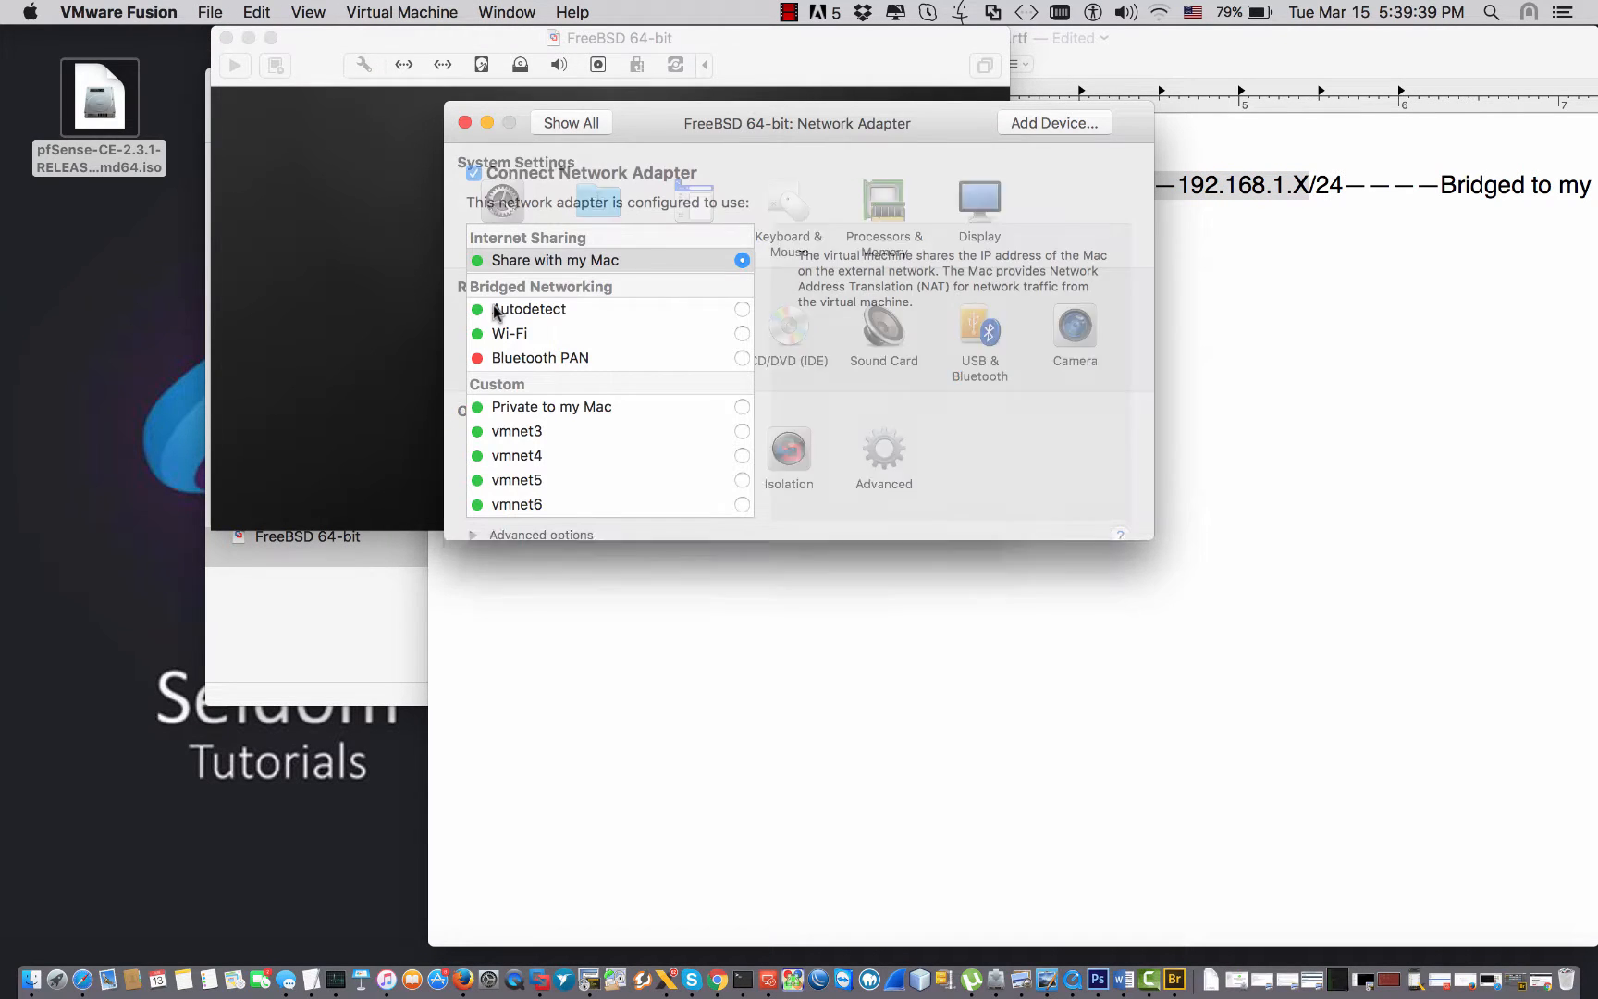
click(743, 433)
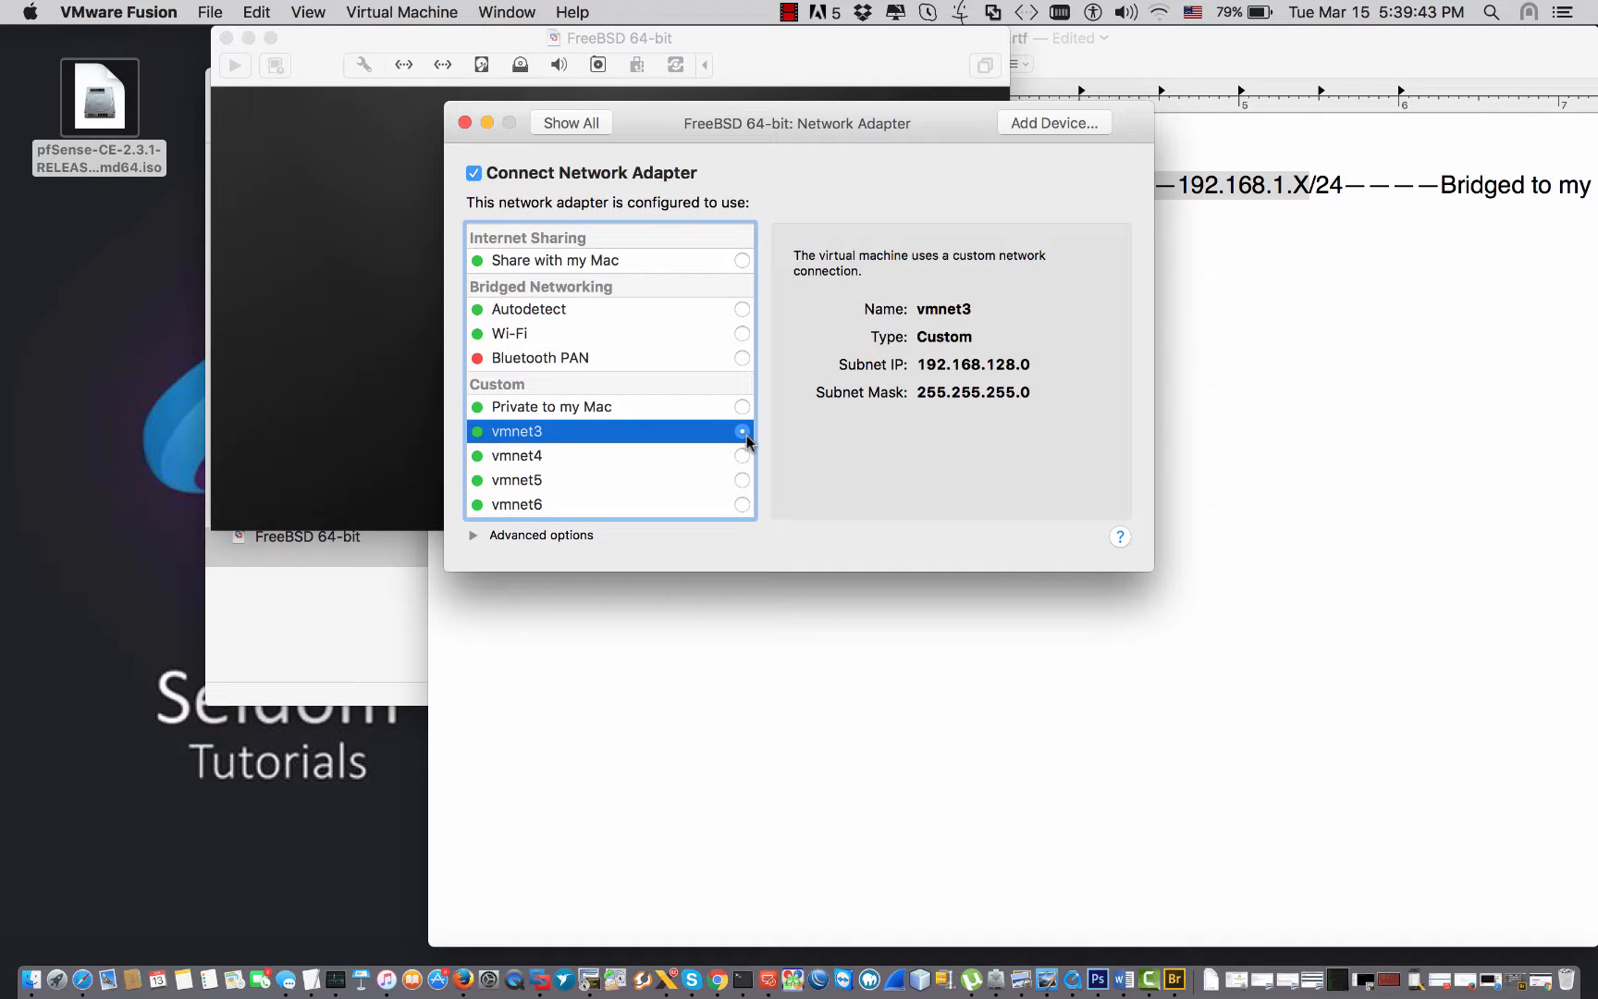
click(560, 123)
Bridge Network Adapter 2 to Wi-Fi, close the settings, and power on the FreeBSD VM.
click(595, 312)
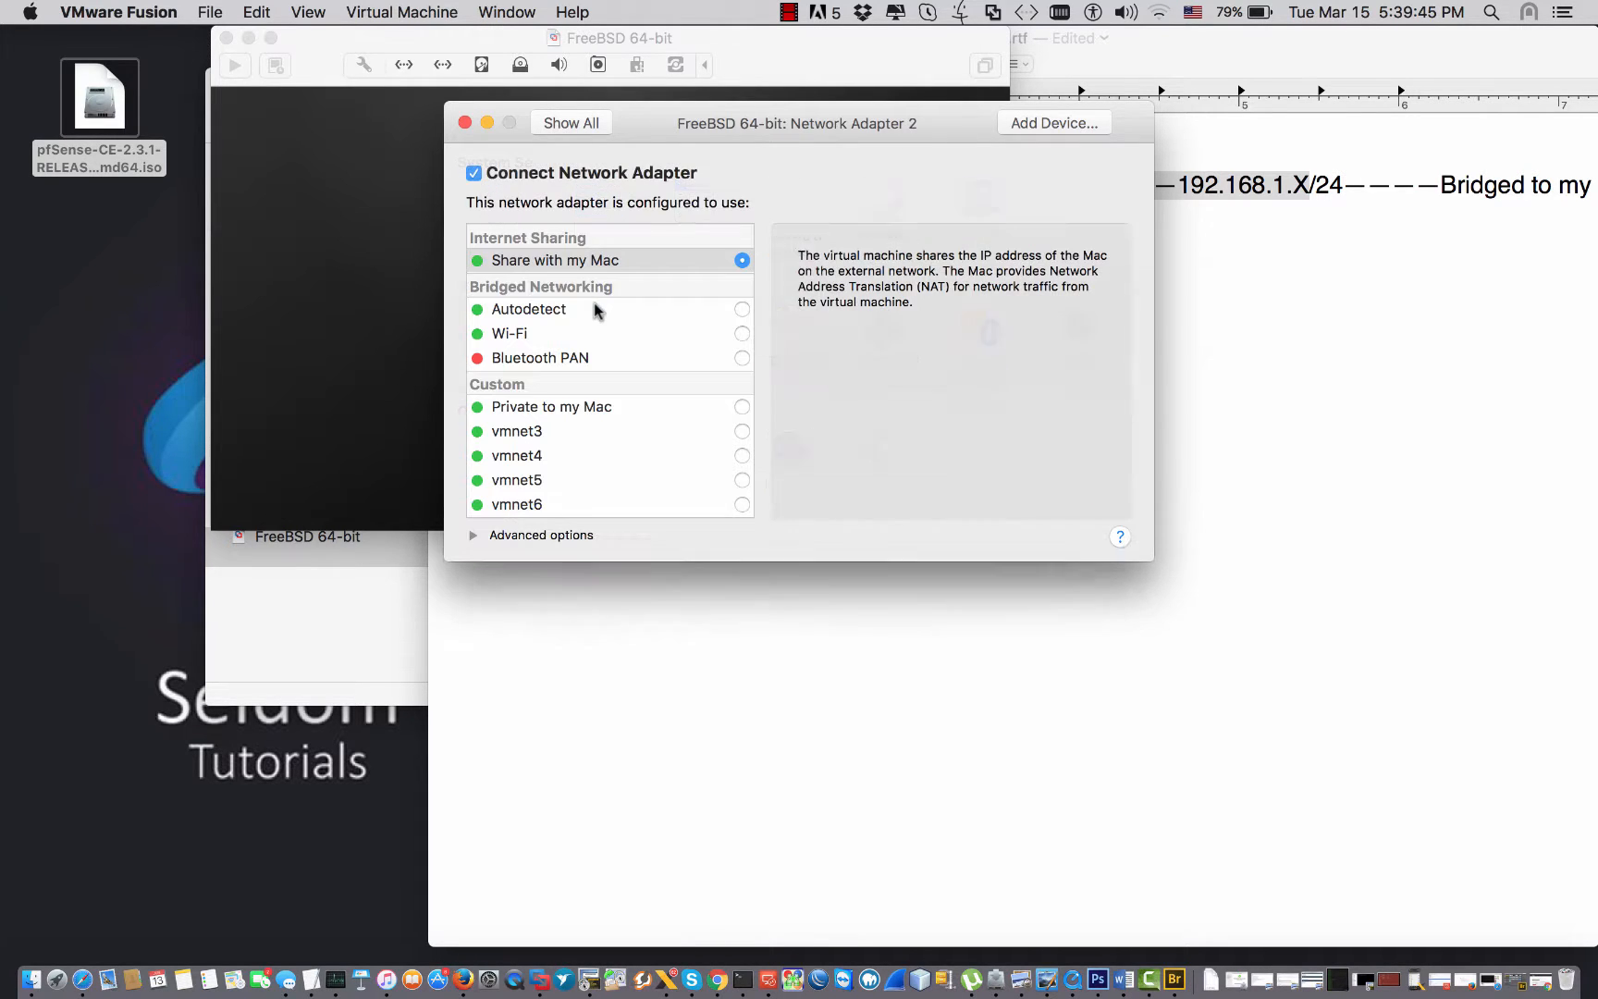
click(743, 338)
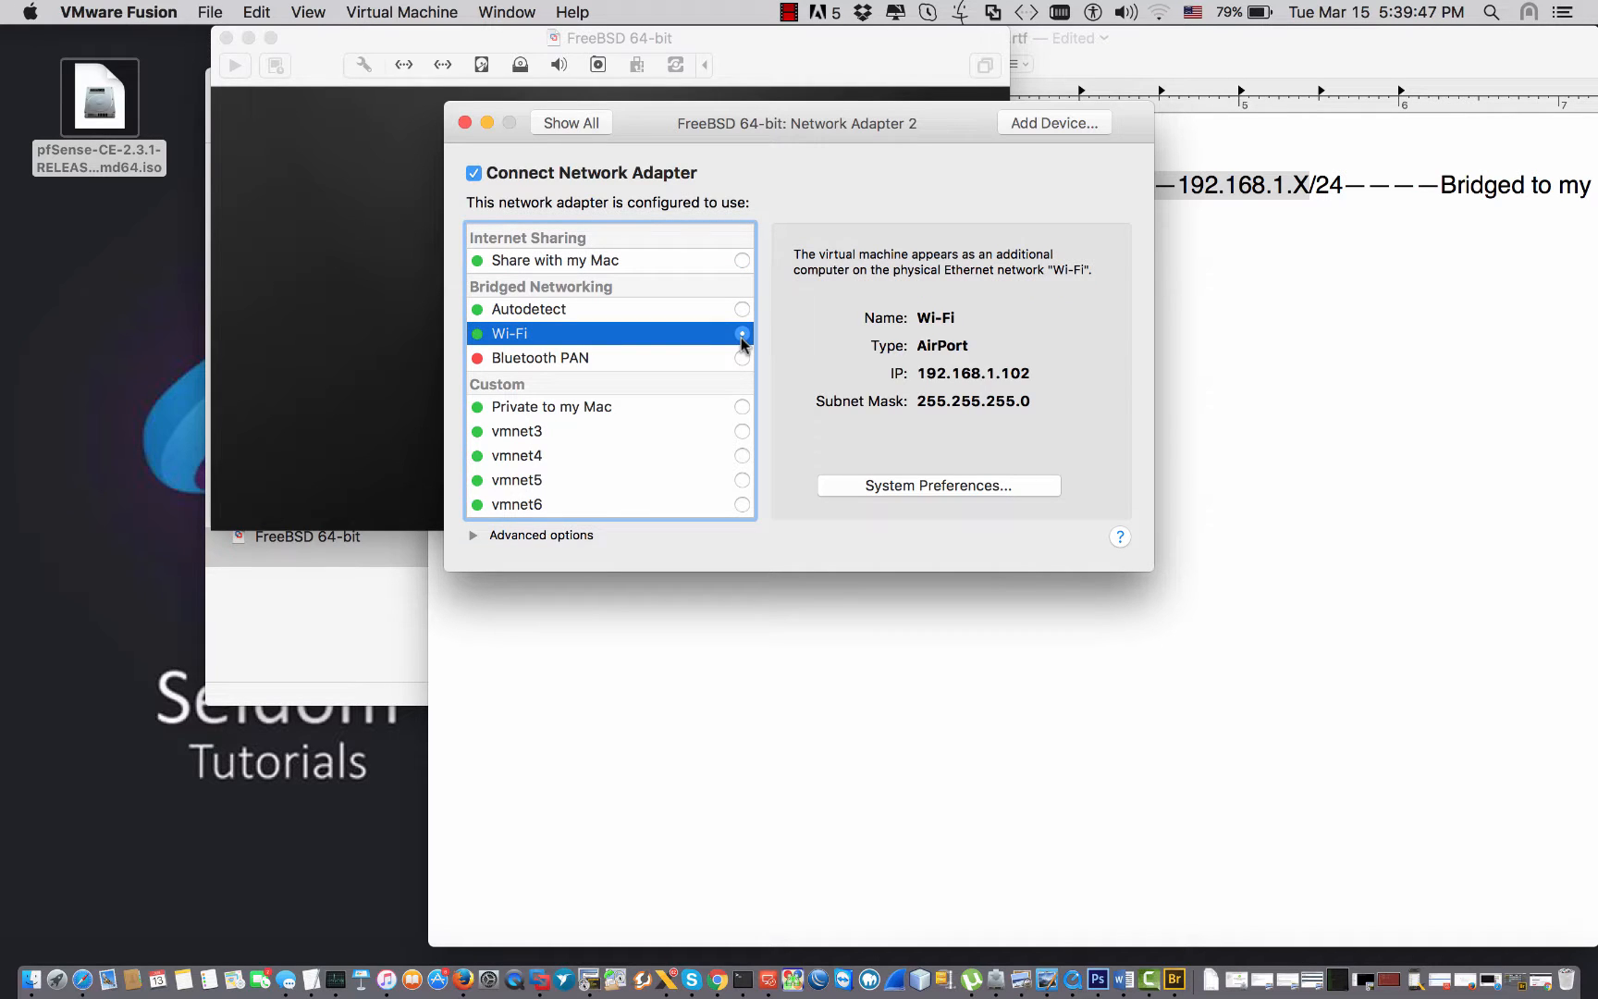
click(571, 126)
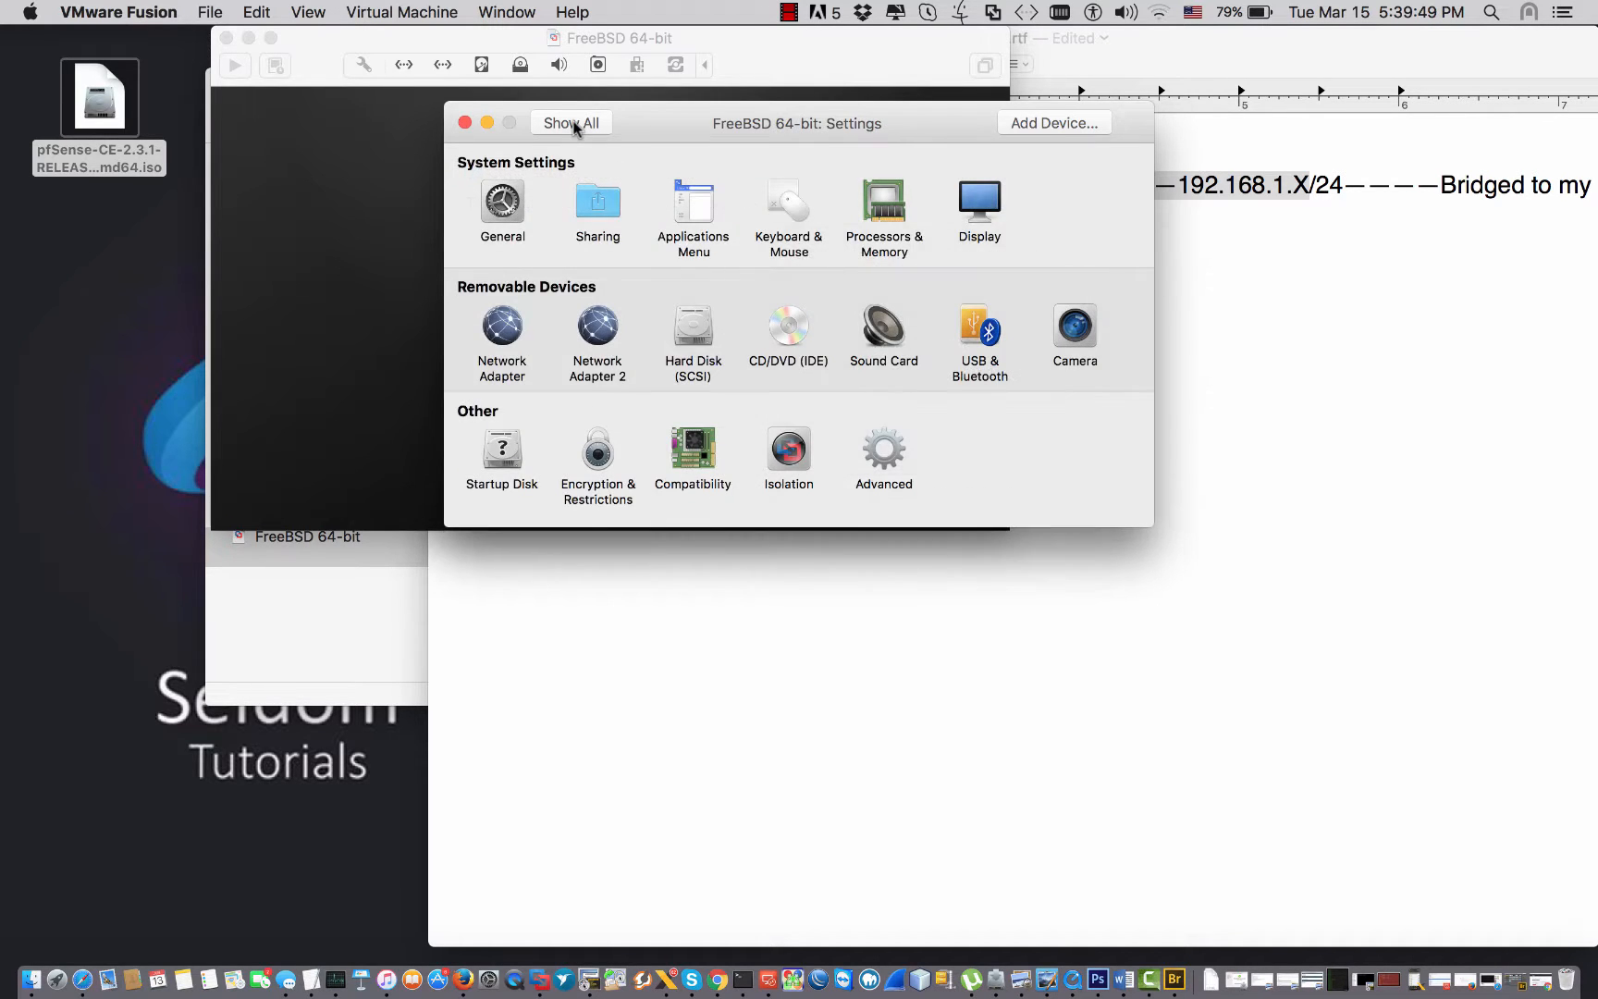
click(502, 310)
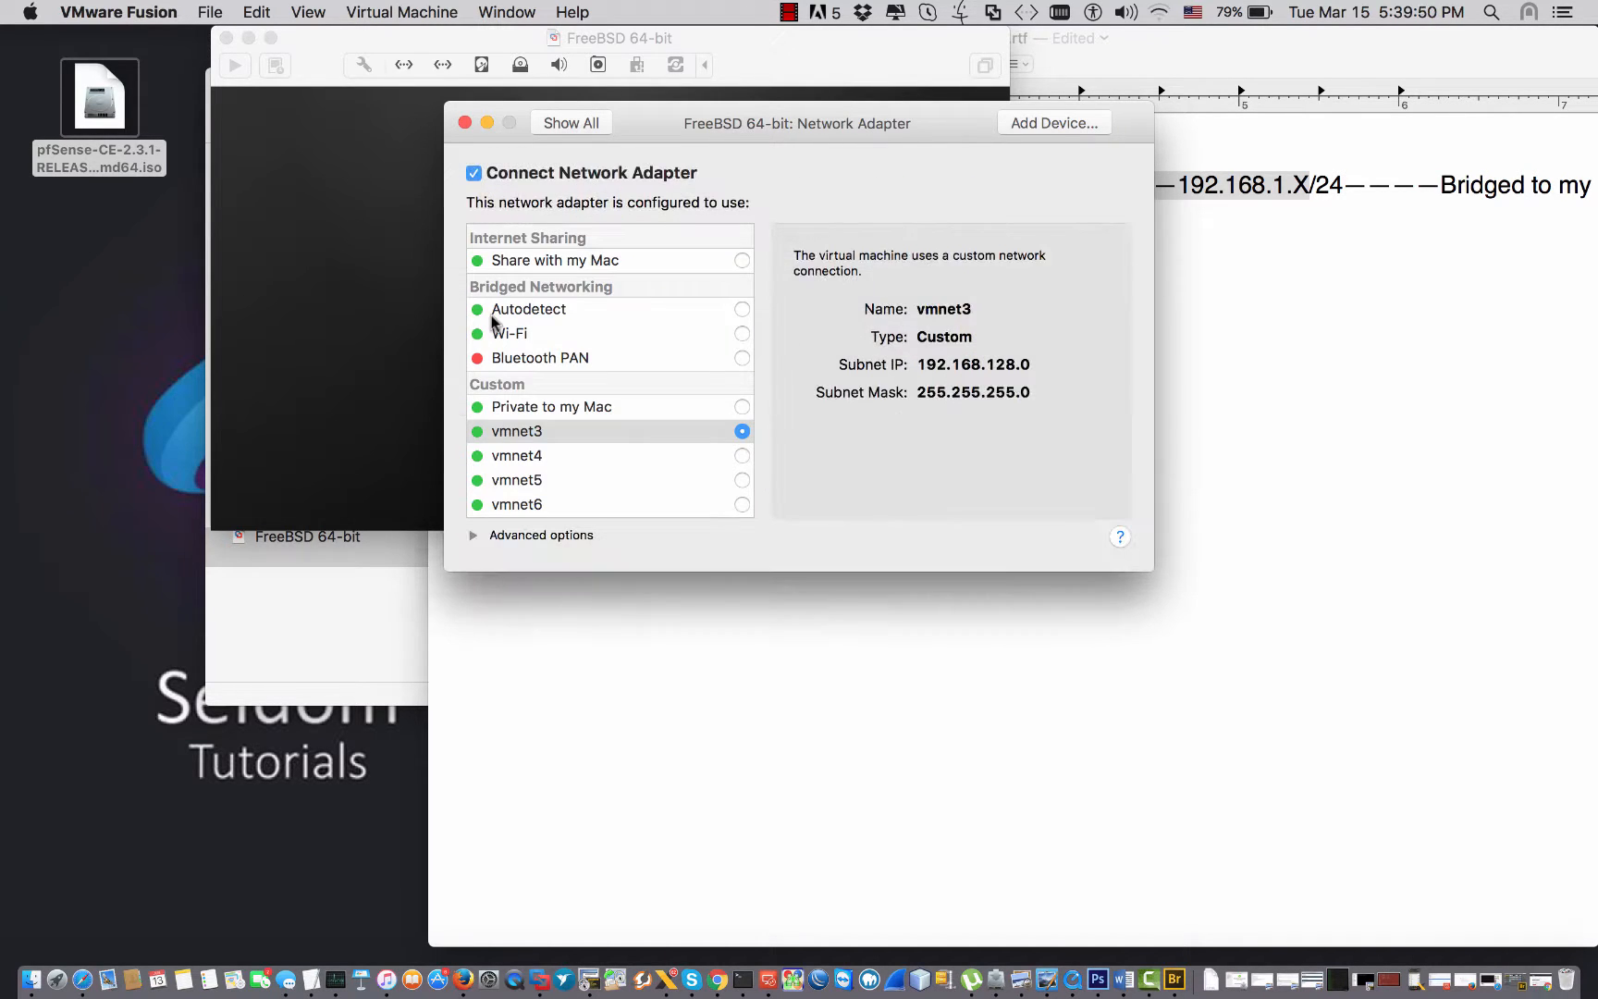
click(544, 123)
click(466, 123)
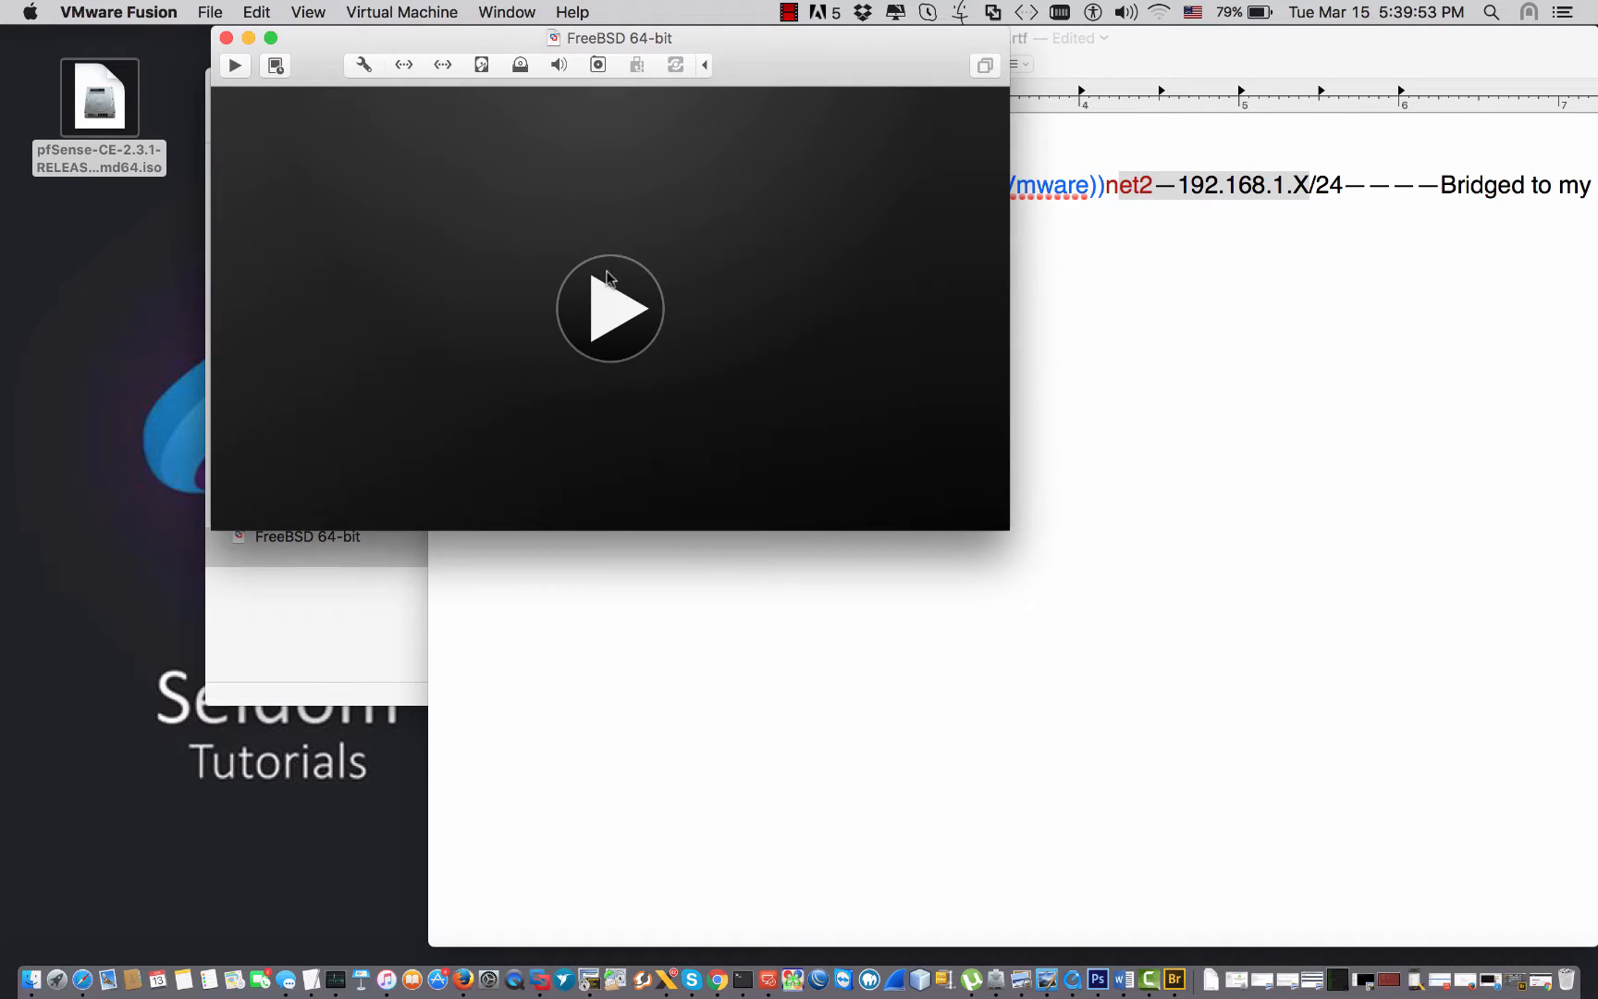
click(608, 319)
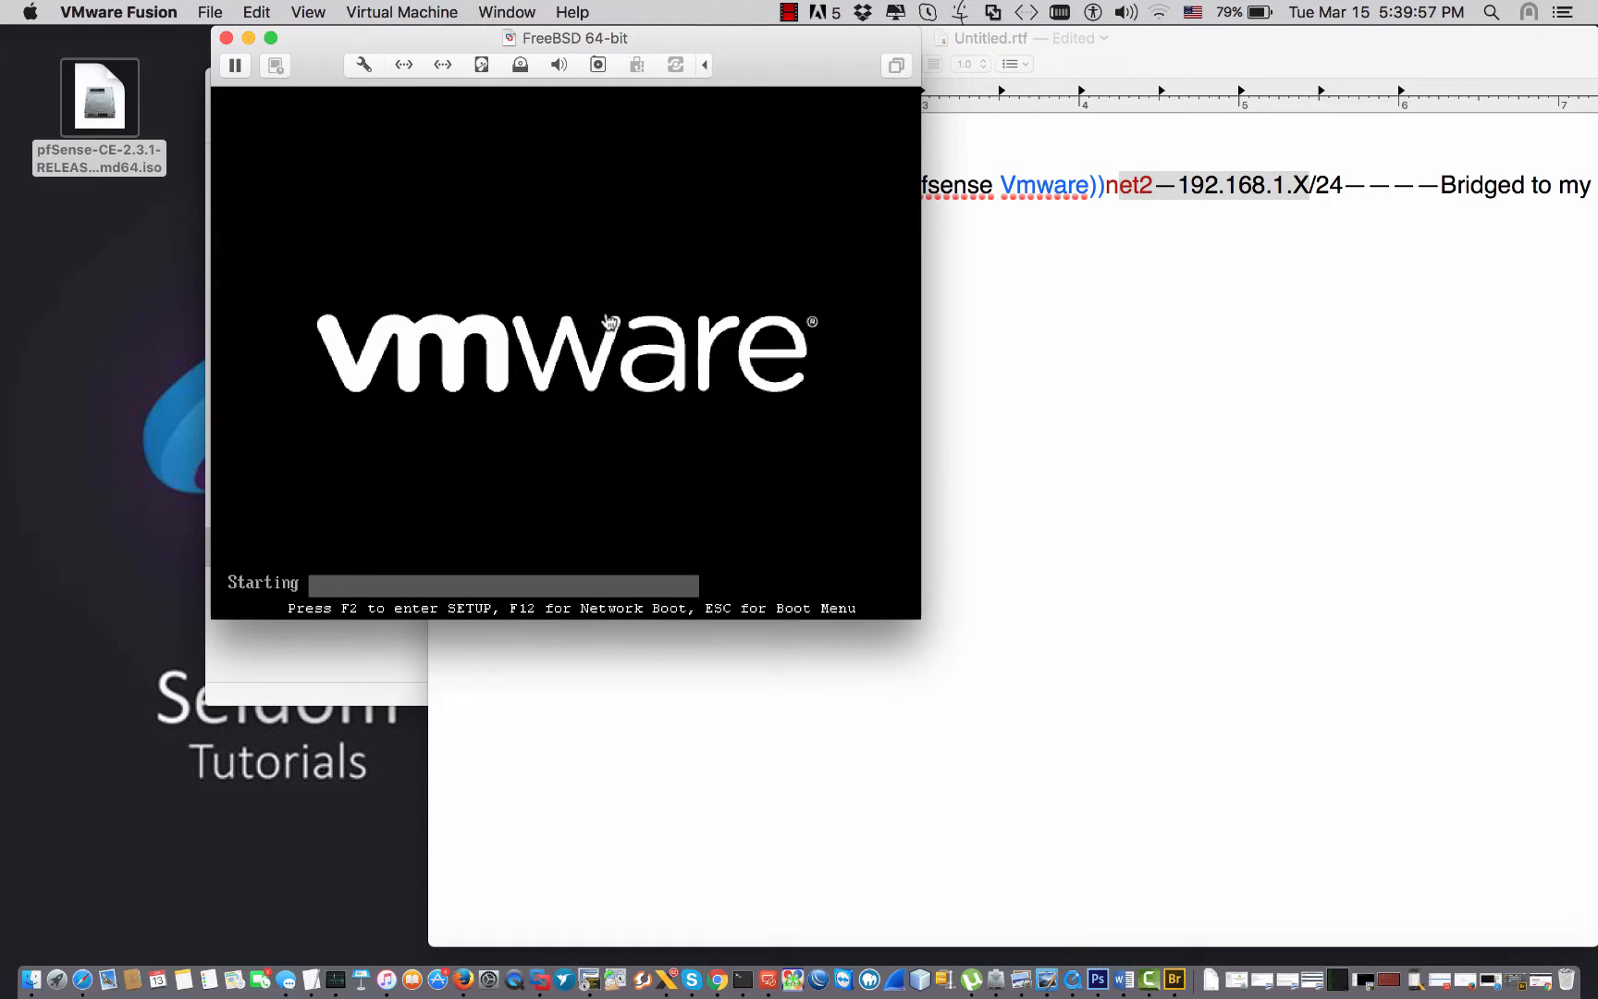
Move the network notes aside and boot the pfSense VM from its boot menu.
click(1081, 226)
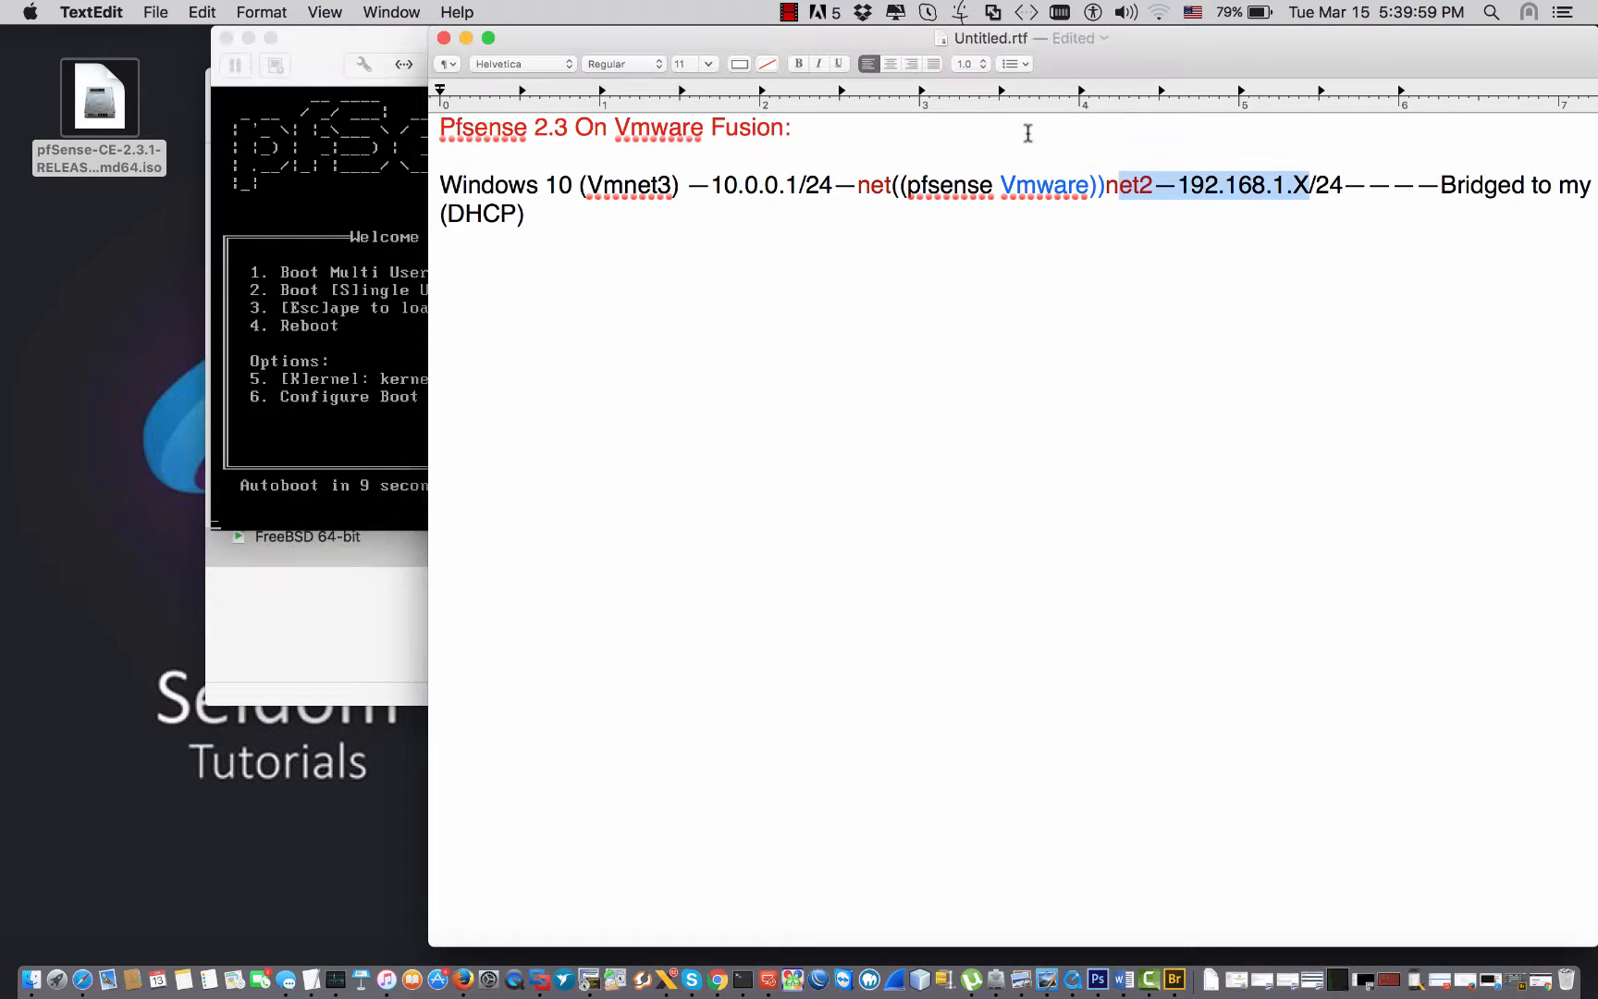
drag(1116, 72, 1144, 46)
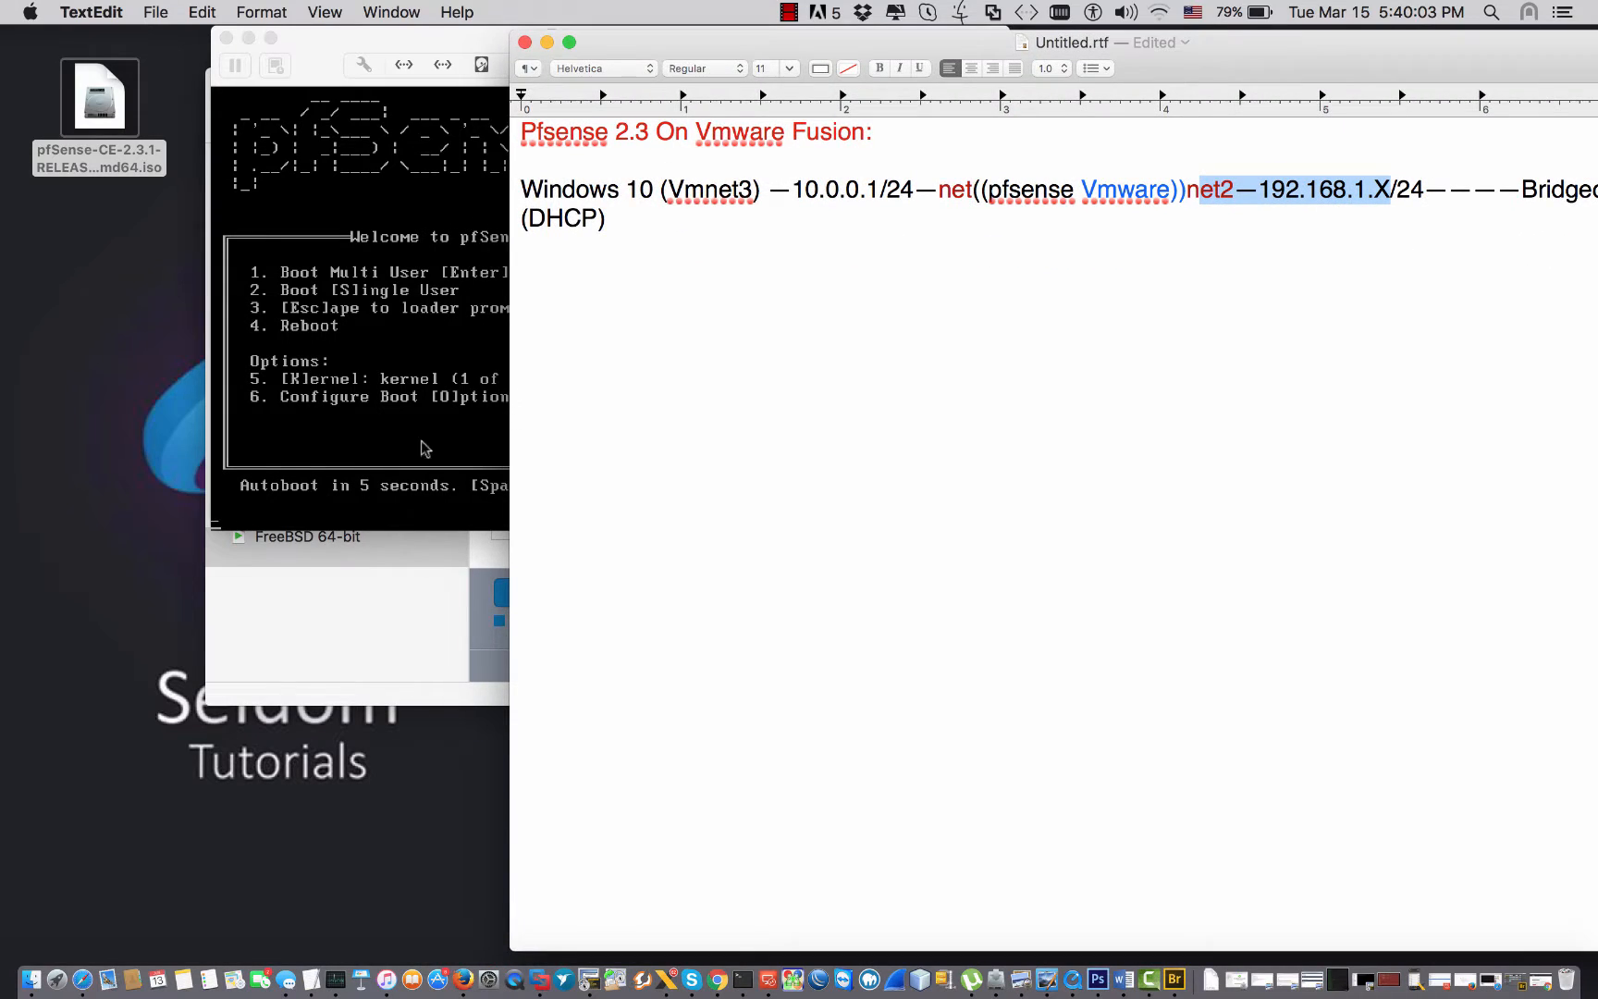
click(396, 372)
key(Return)
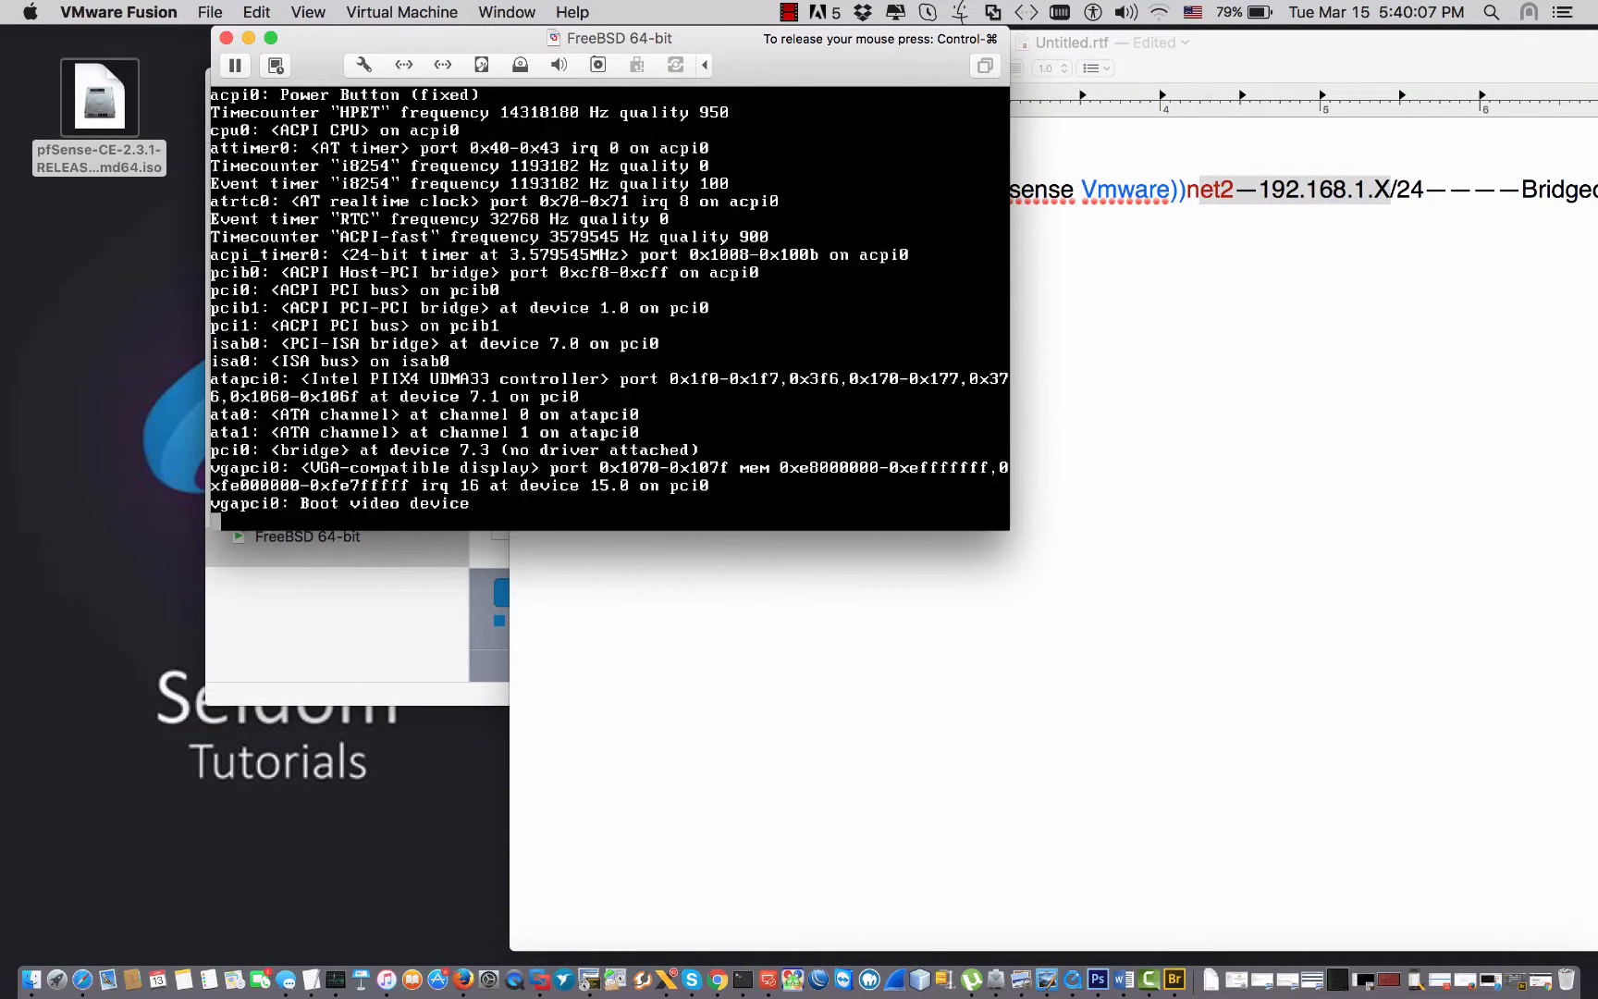
key(ctrl+super)
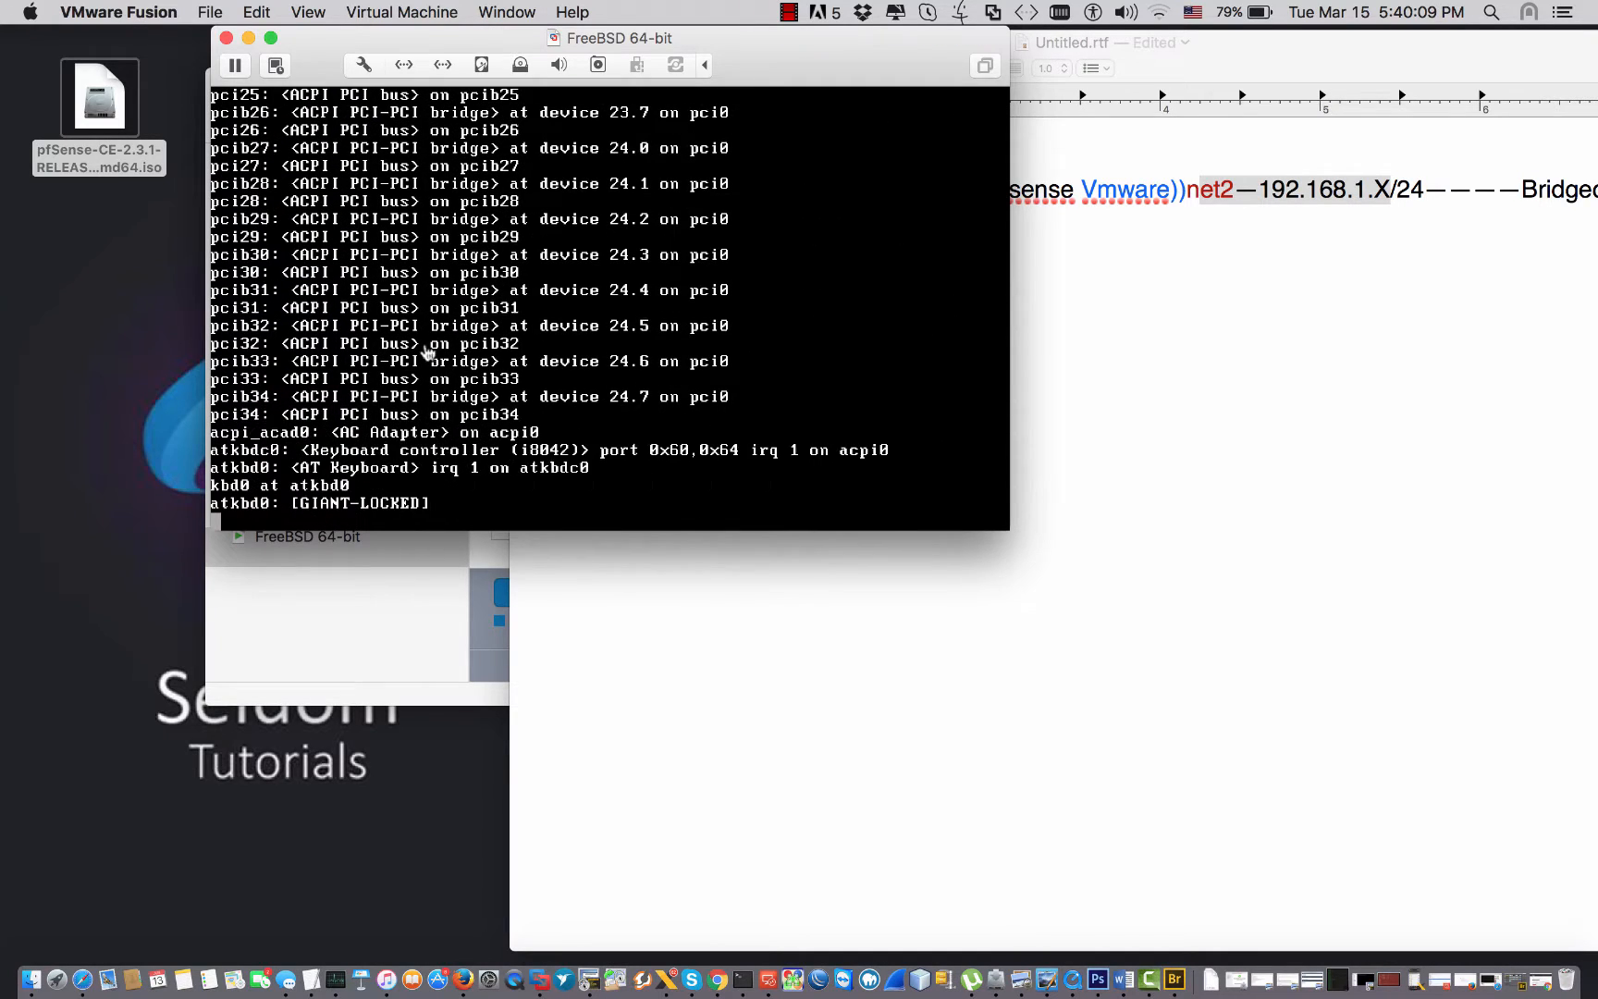
Rearrange the notes and VM windows, then launch the pfSense installer at the countdown.
click(1079, 214)
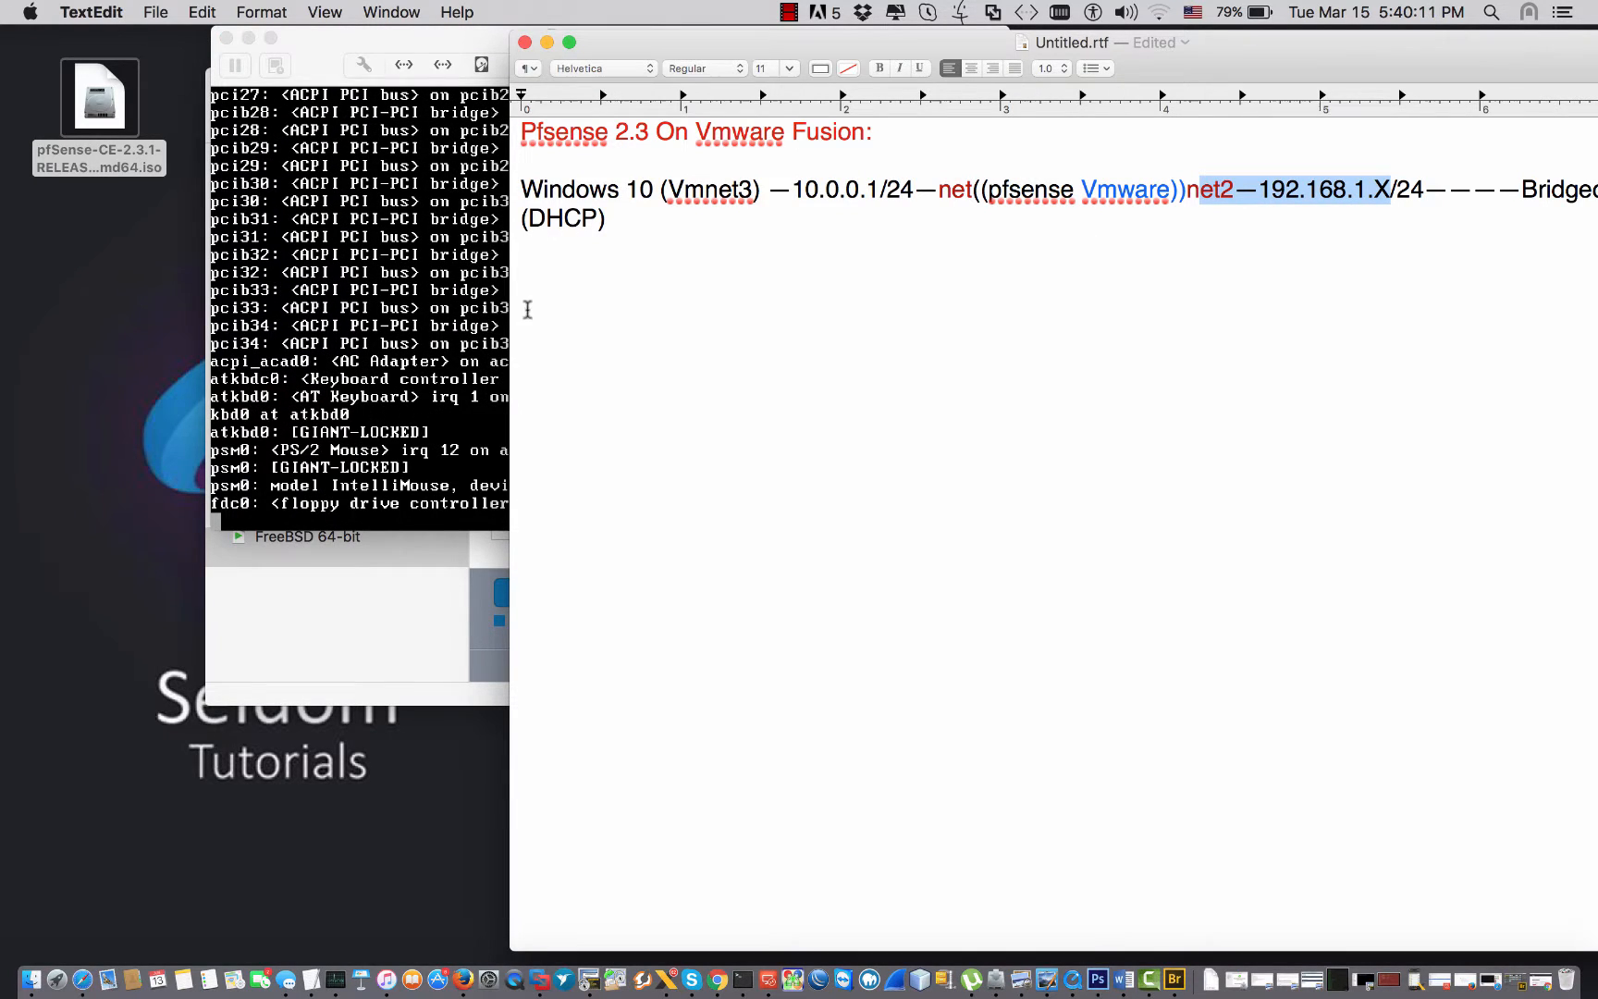
drag(507, 311, 444, 311)
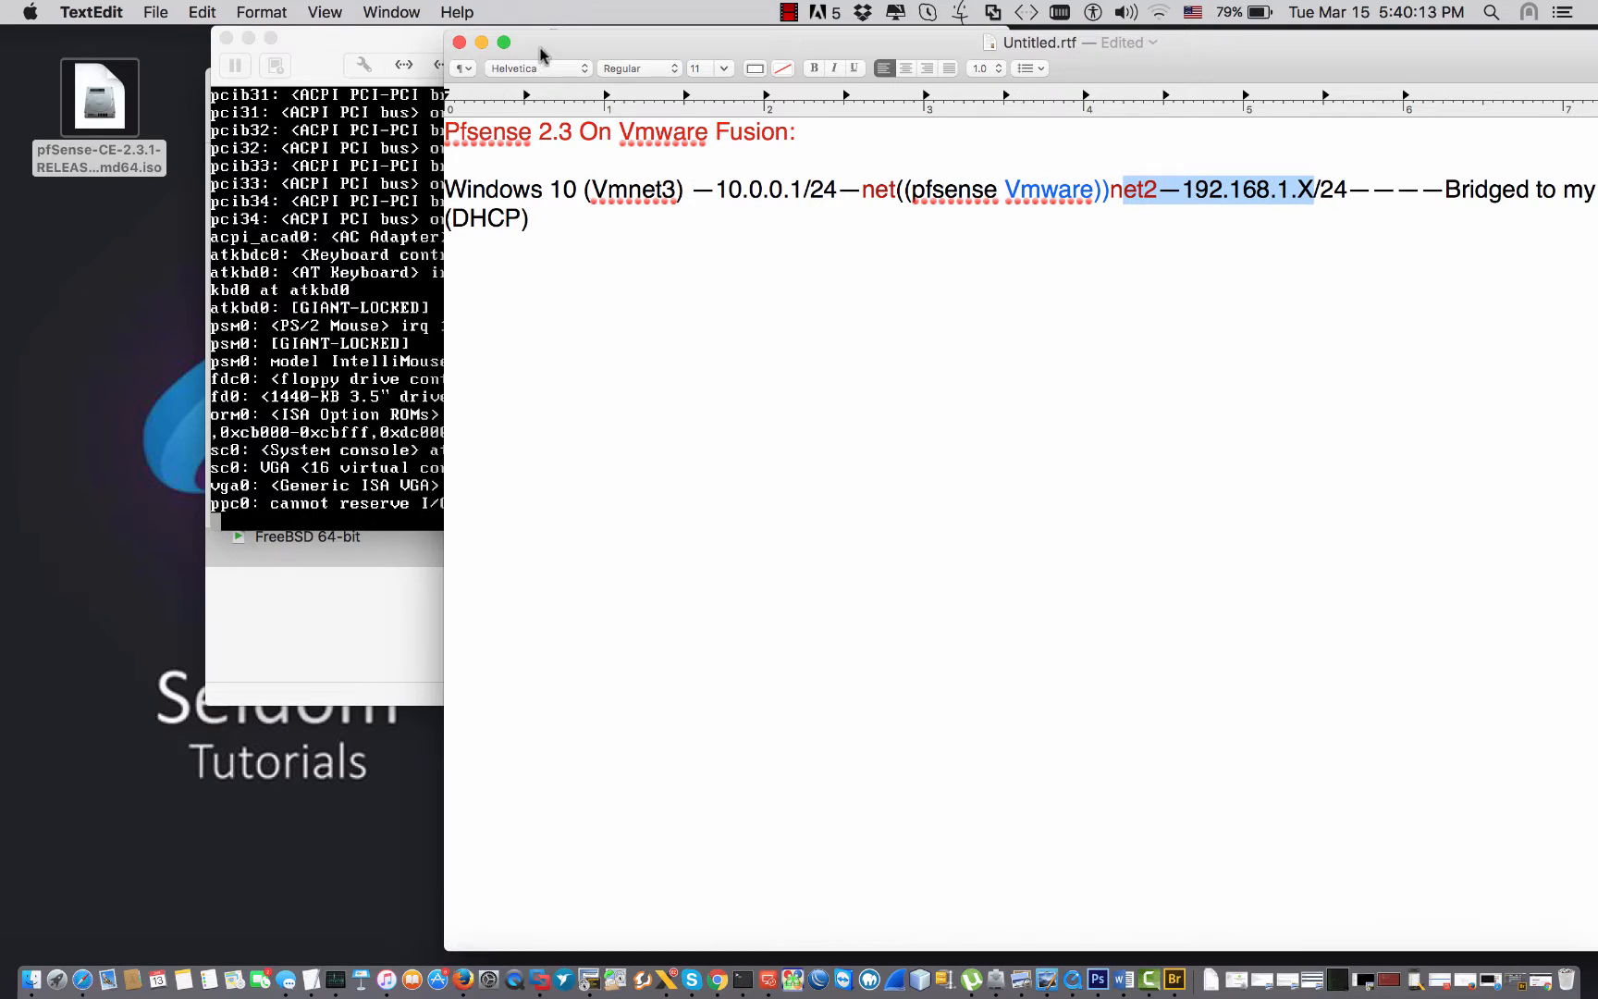
drag(551, 48, 605, 51)
click(430, 44)
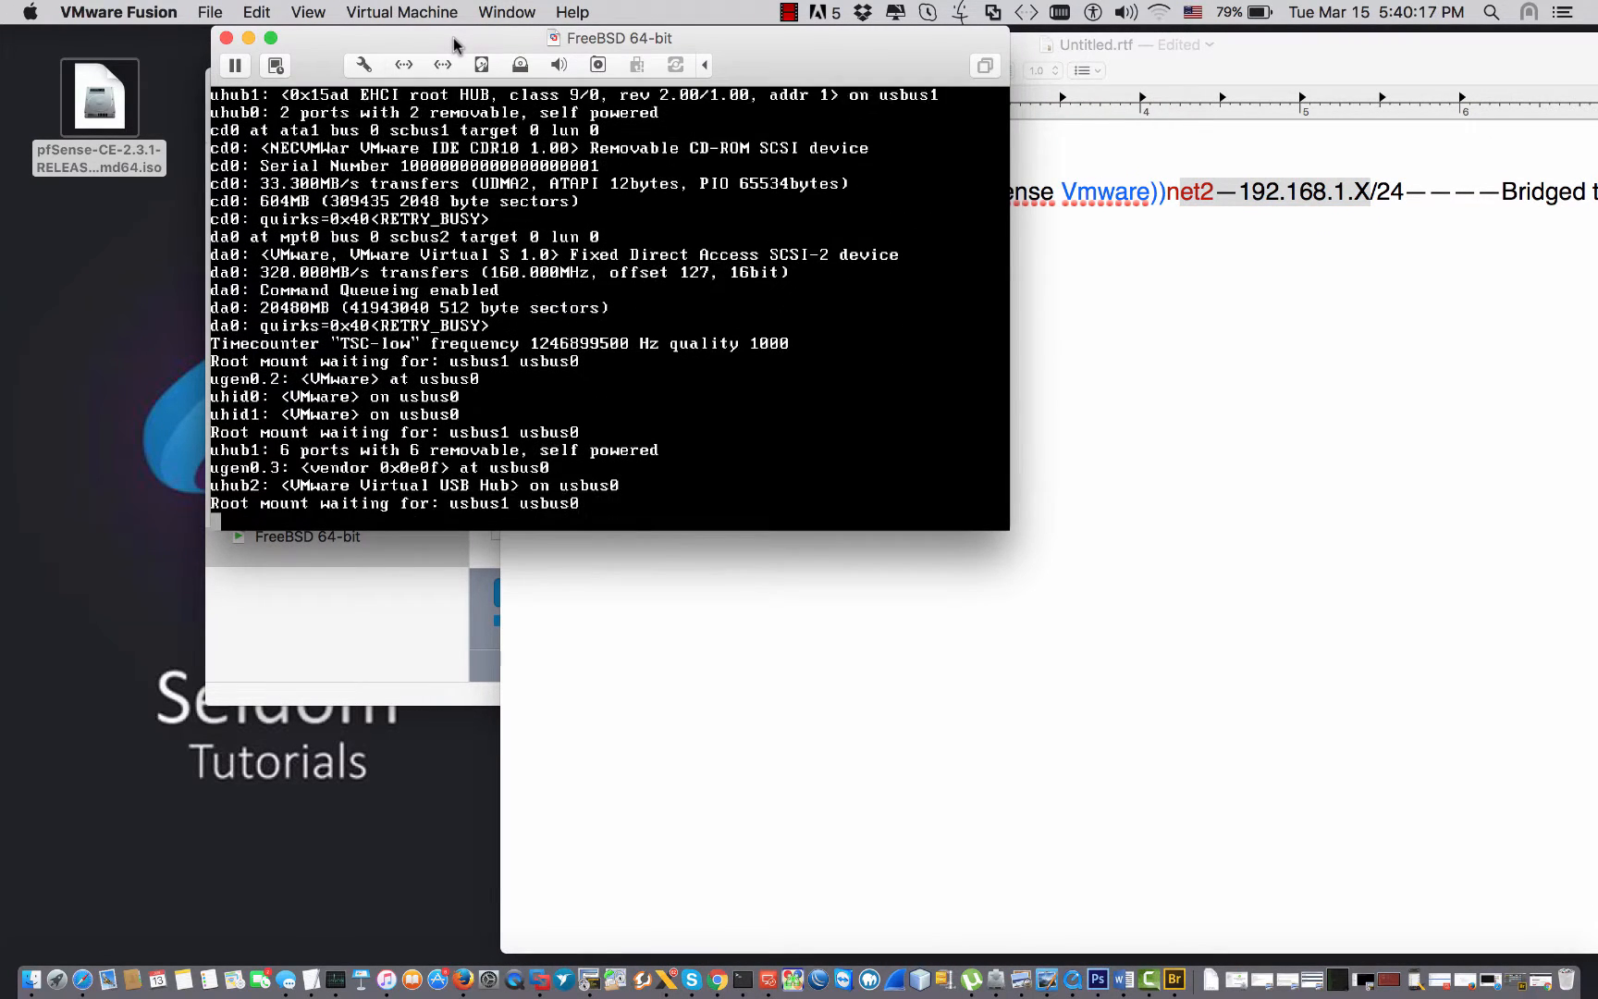
drag(453, 45, 541, 312)
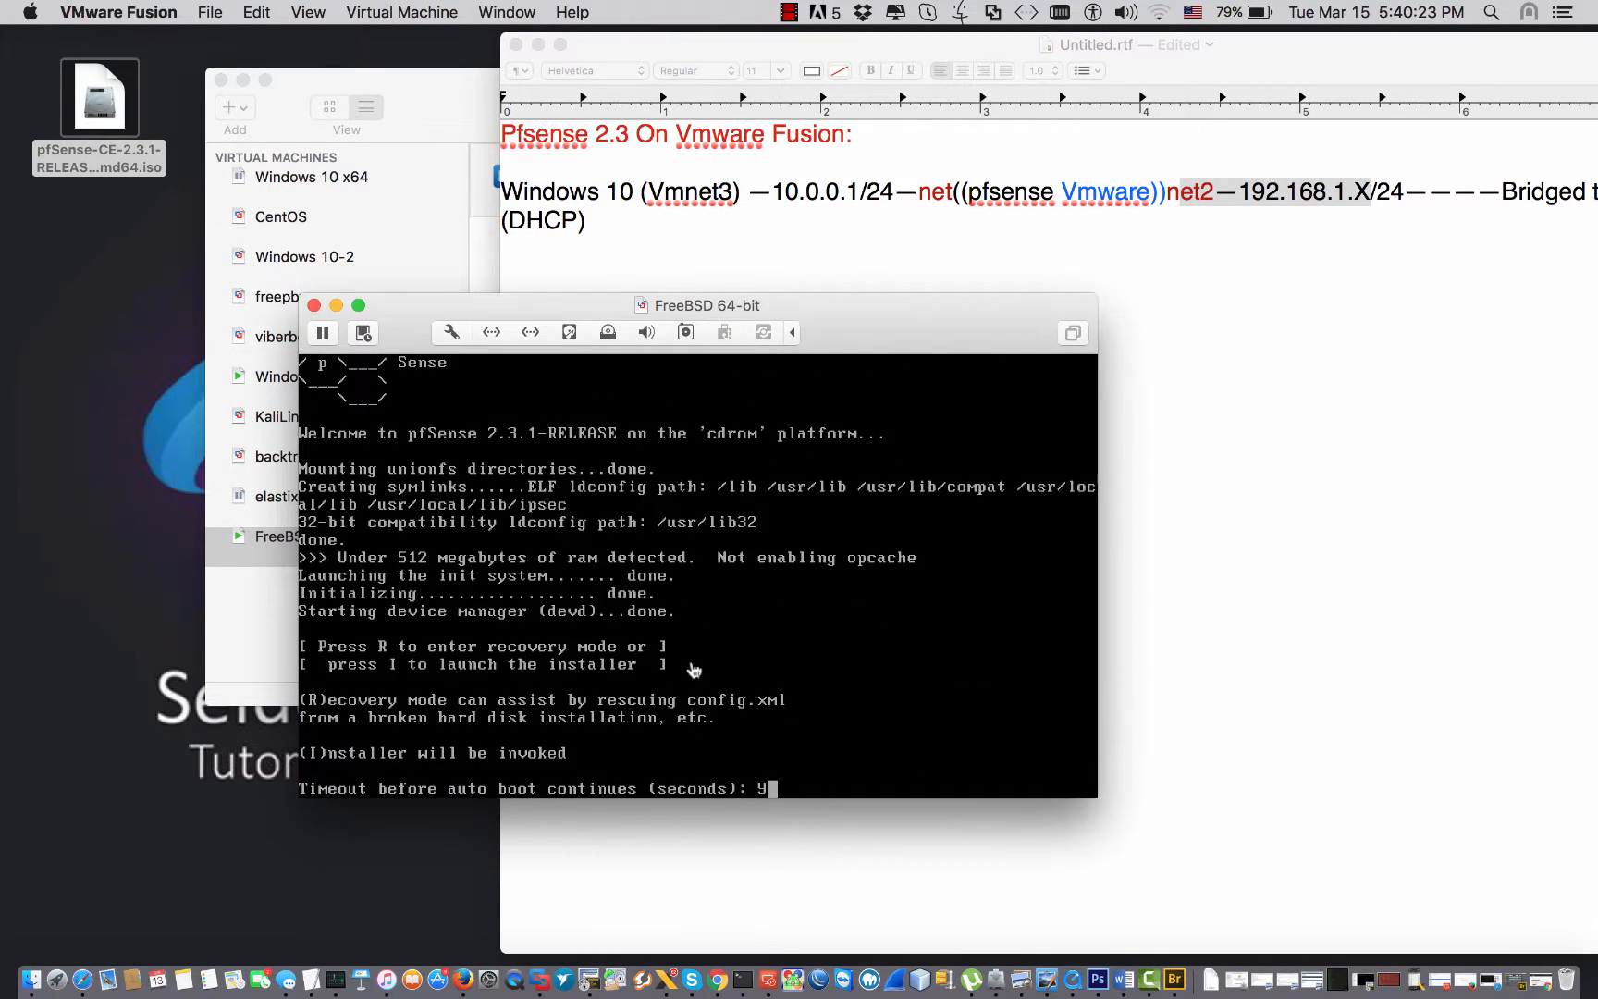
click(689, 667)
key(shift+i)
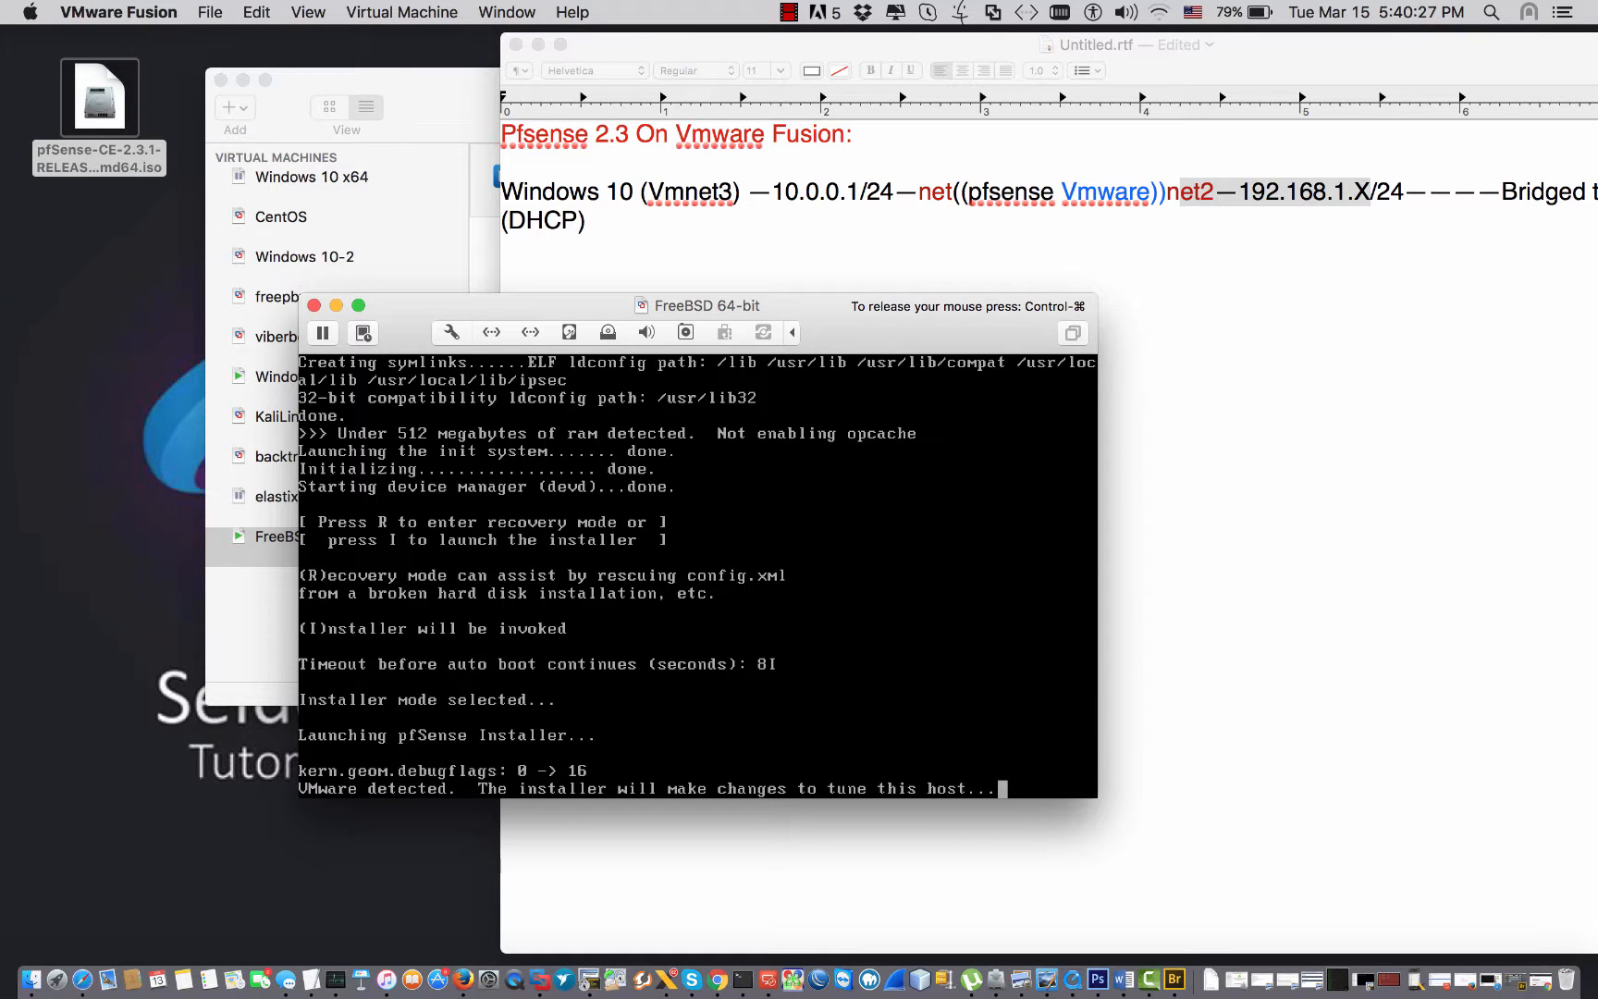
key(ctrl+super)
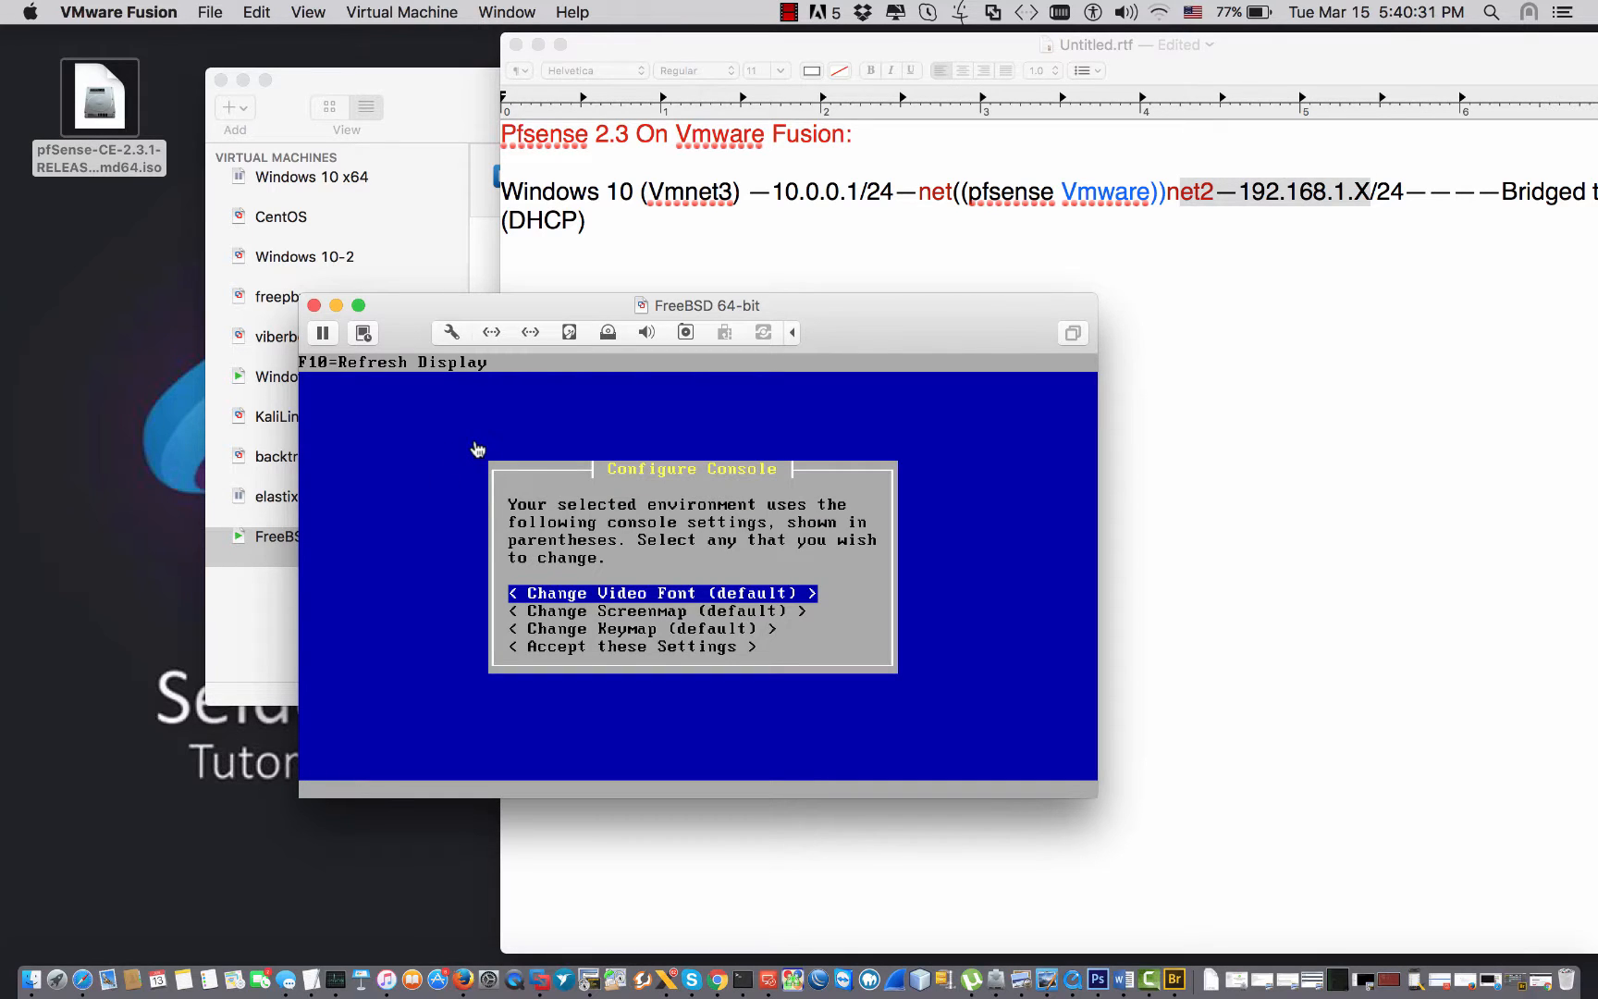
Set the console font to armscii8-8x14, accept the console settings and start Quick/Easy Install.
click(583, 525)
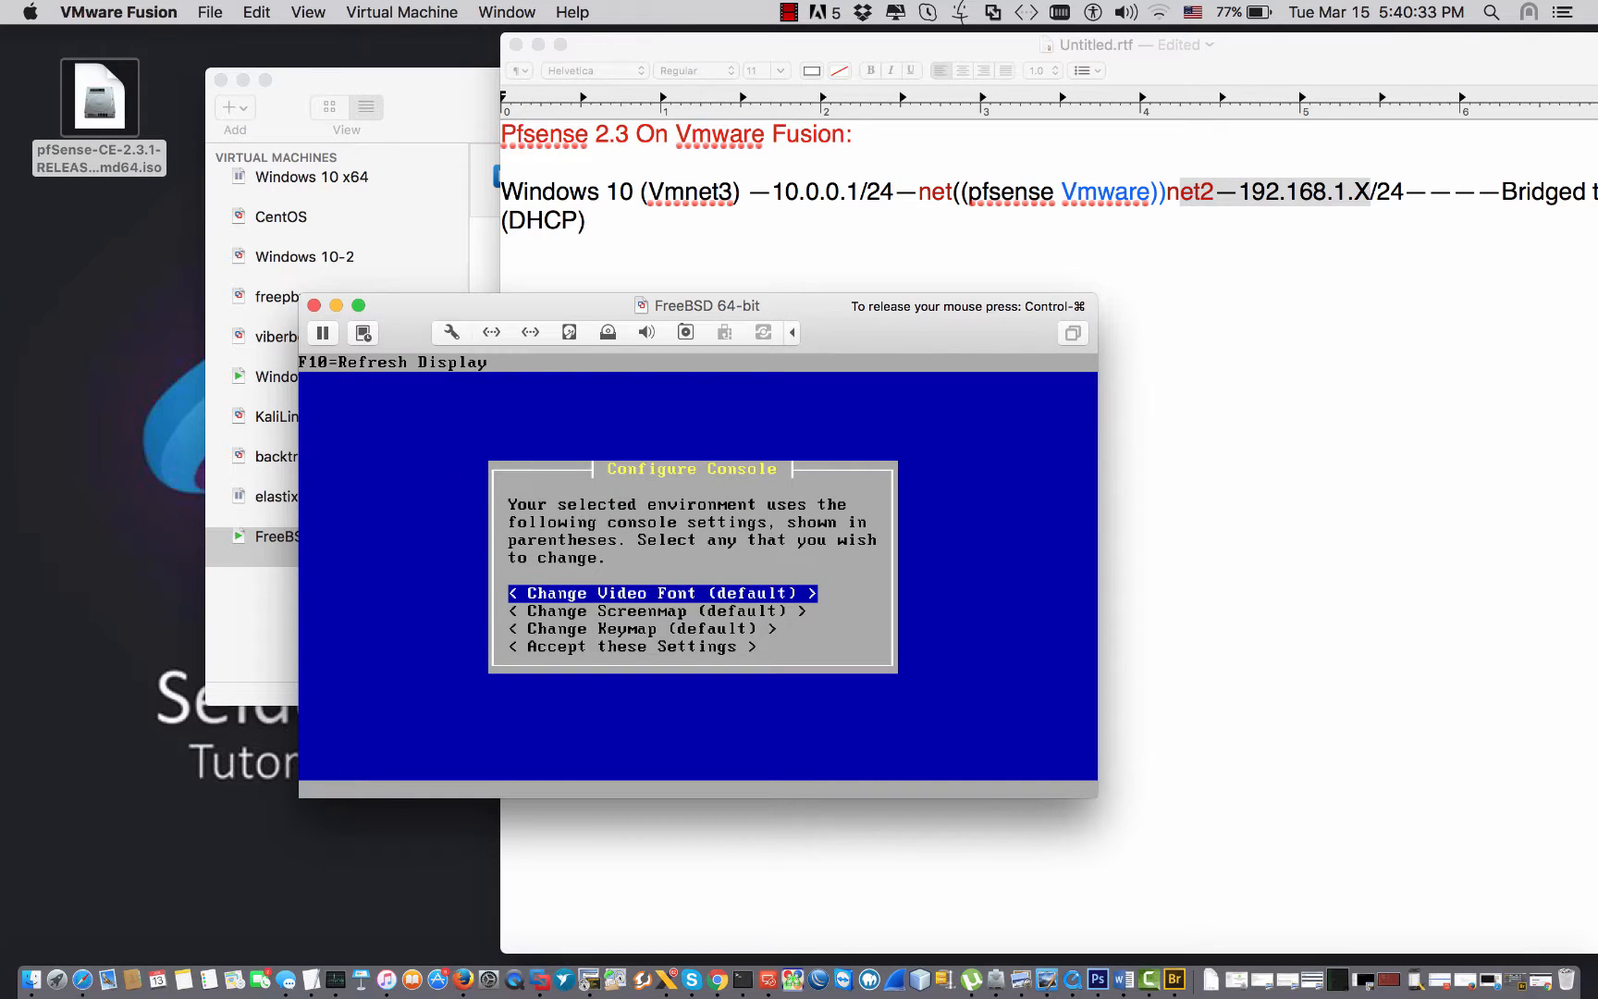
key(Return)
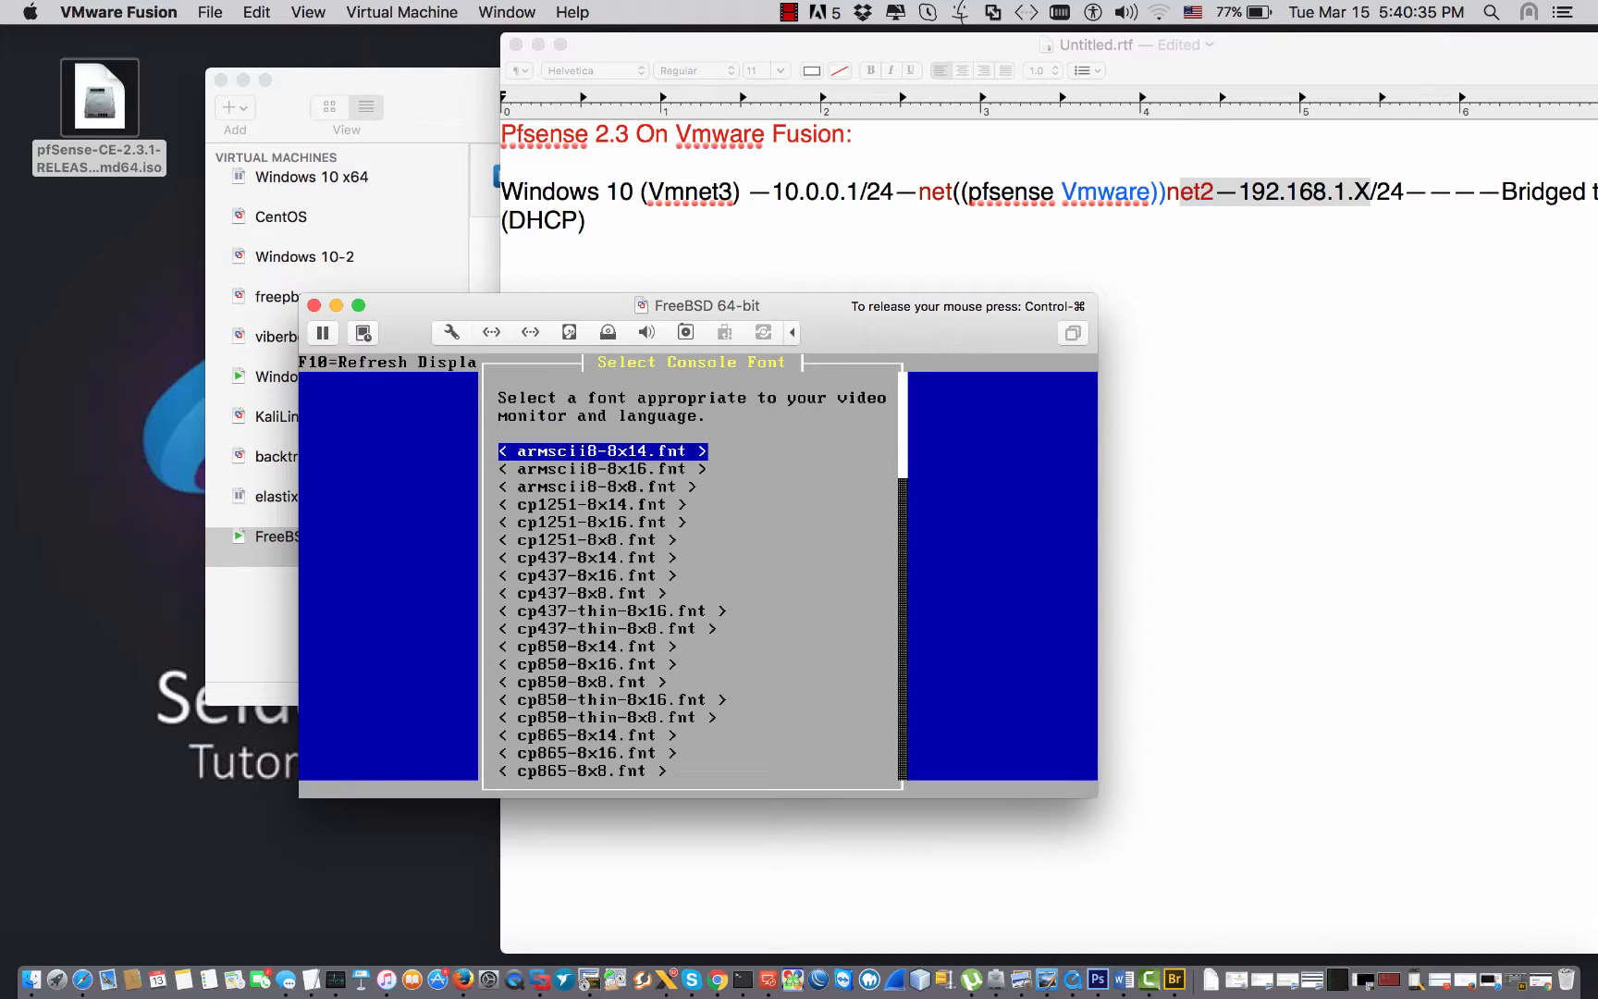
key(Return)
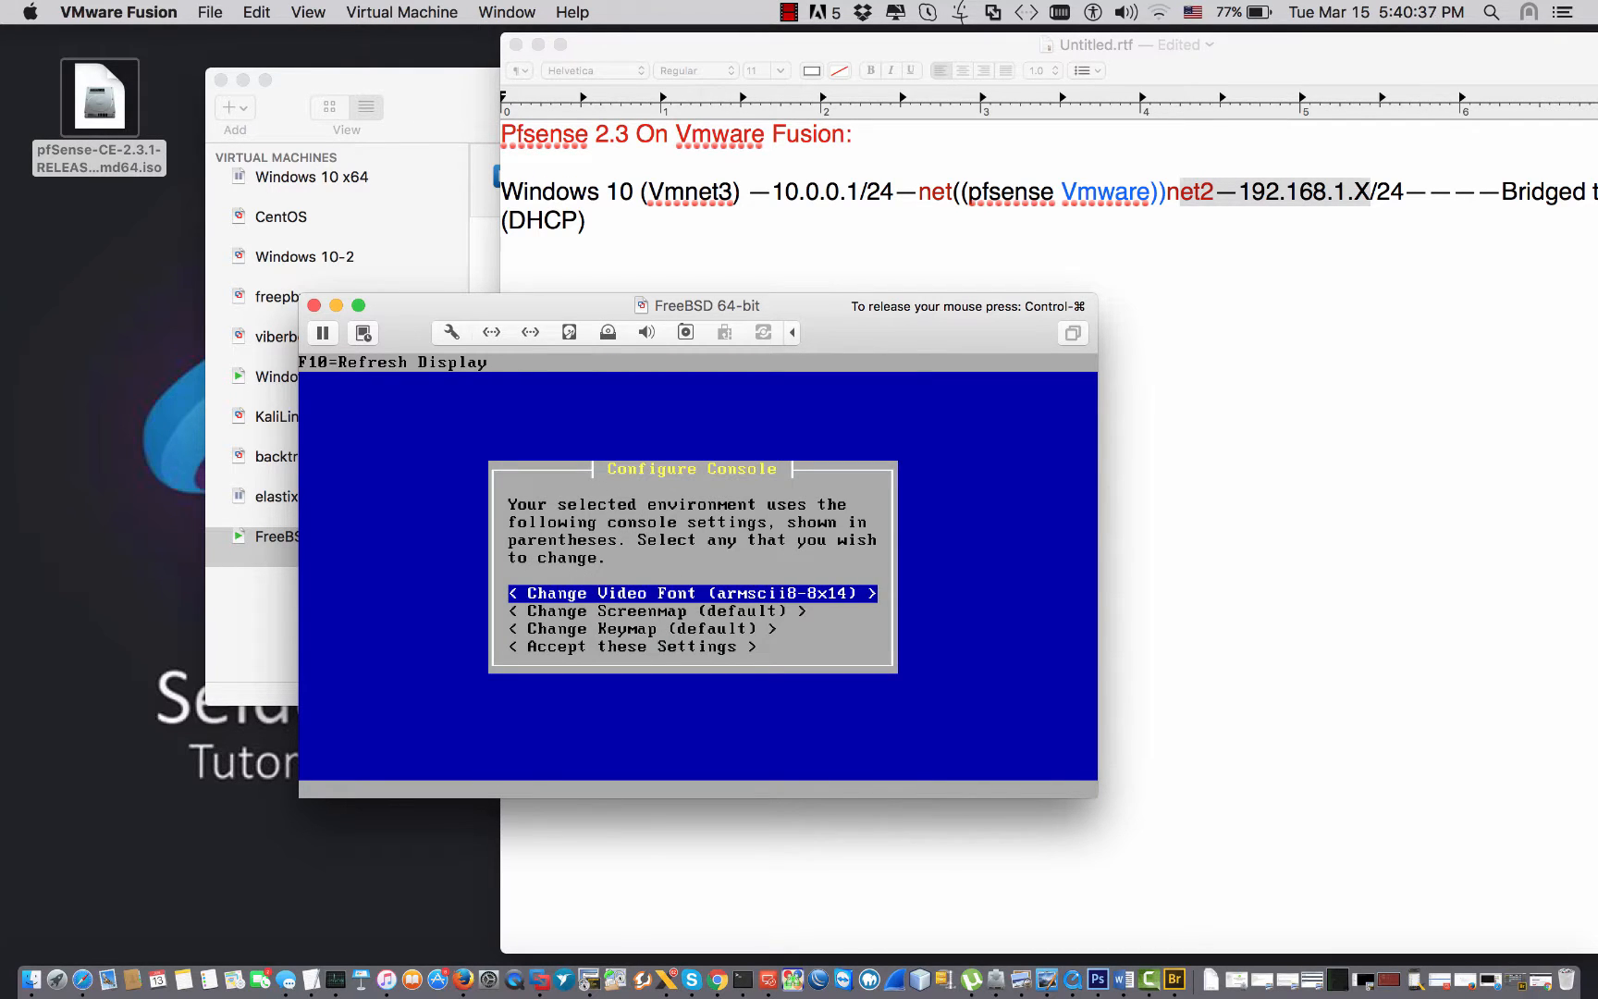
key(Down)
key(Down)
key(Down)
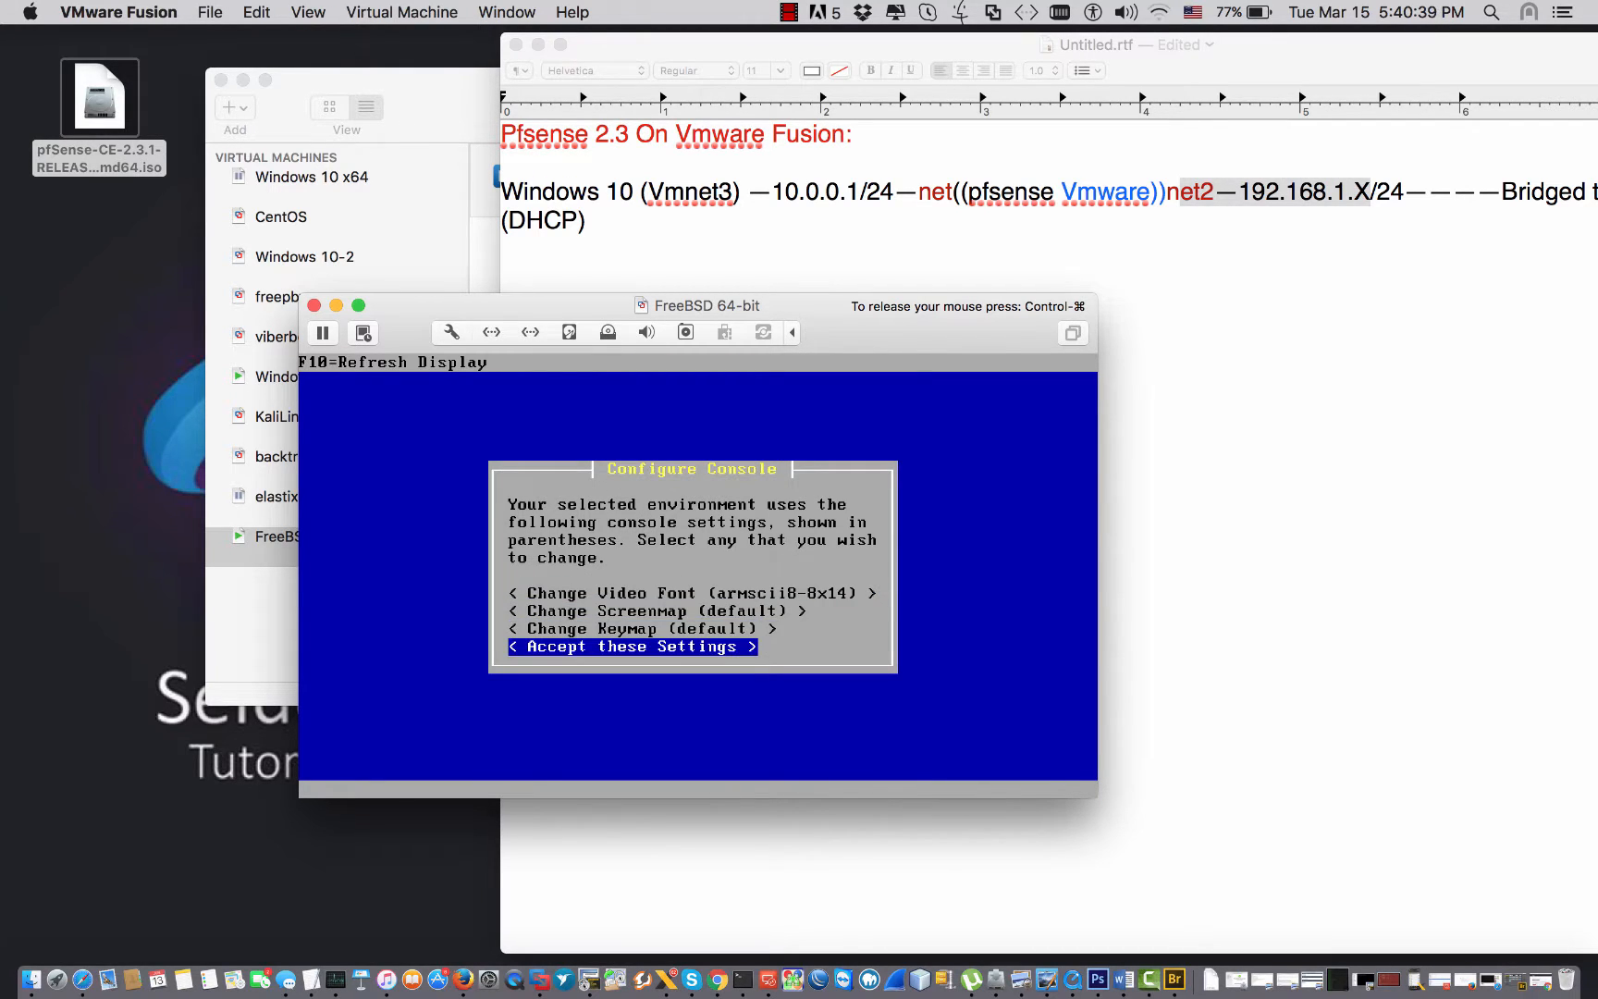
key(Return)
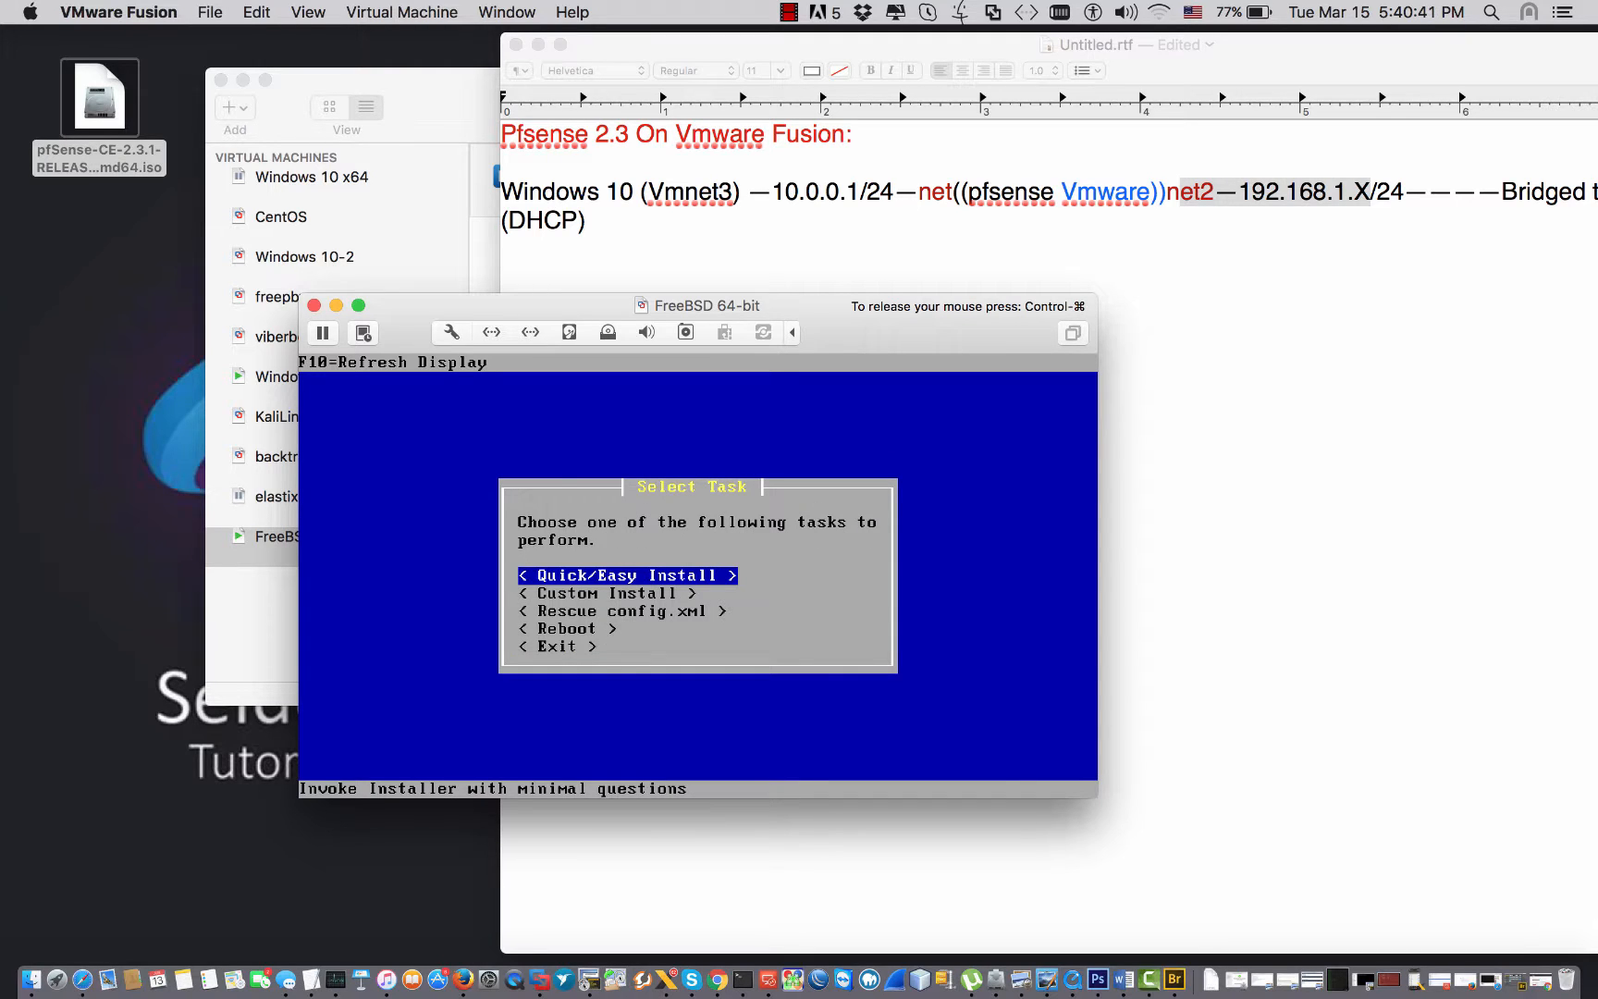
key(Return)
key(Return)
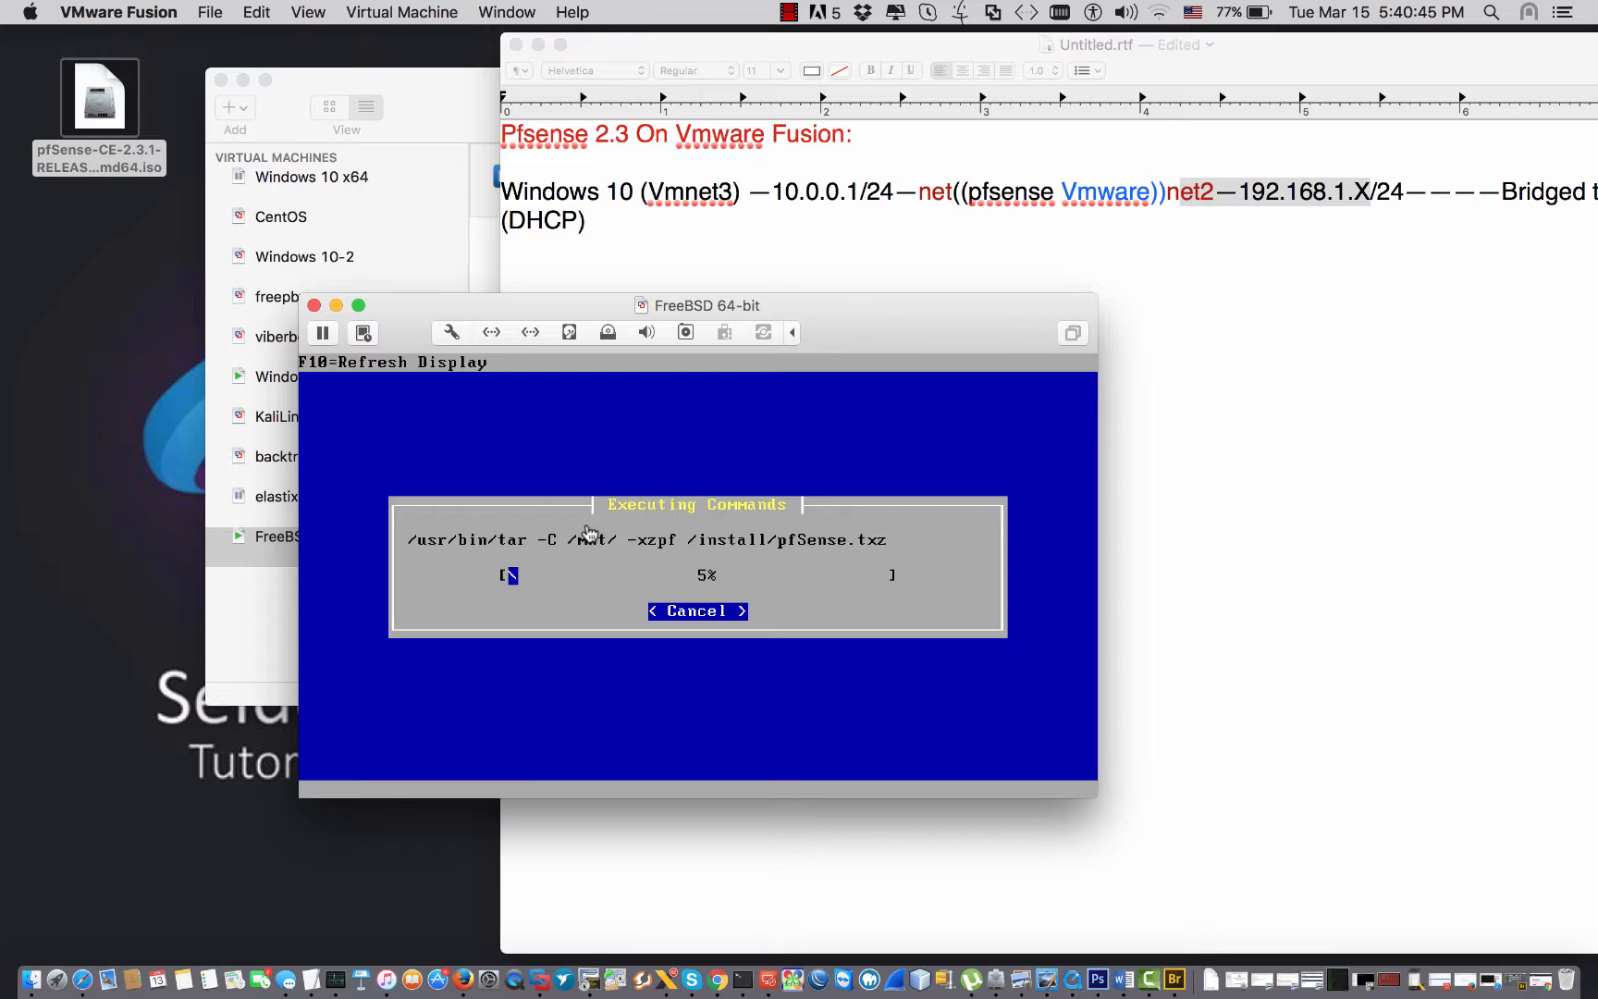
Enlarge the VM window taller and wider while the installation runs.
drag(829, 294, 829, 254)
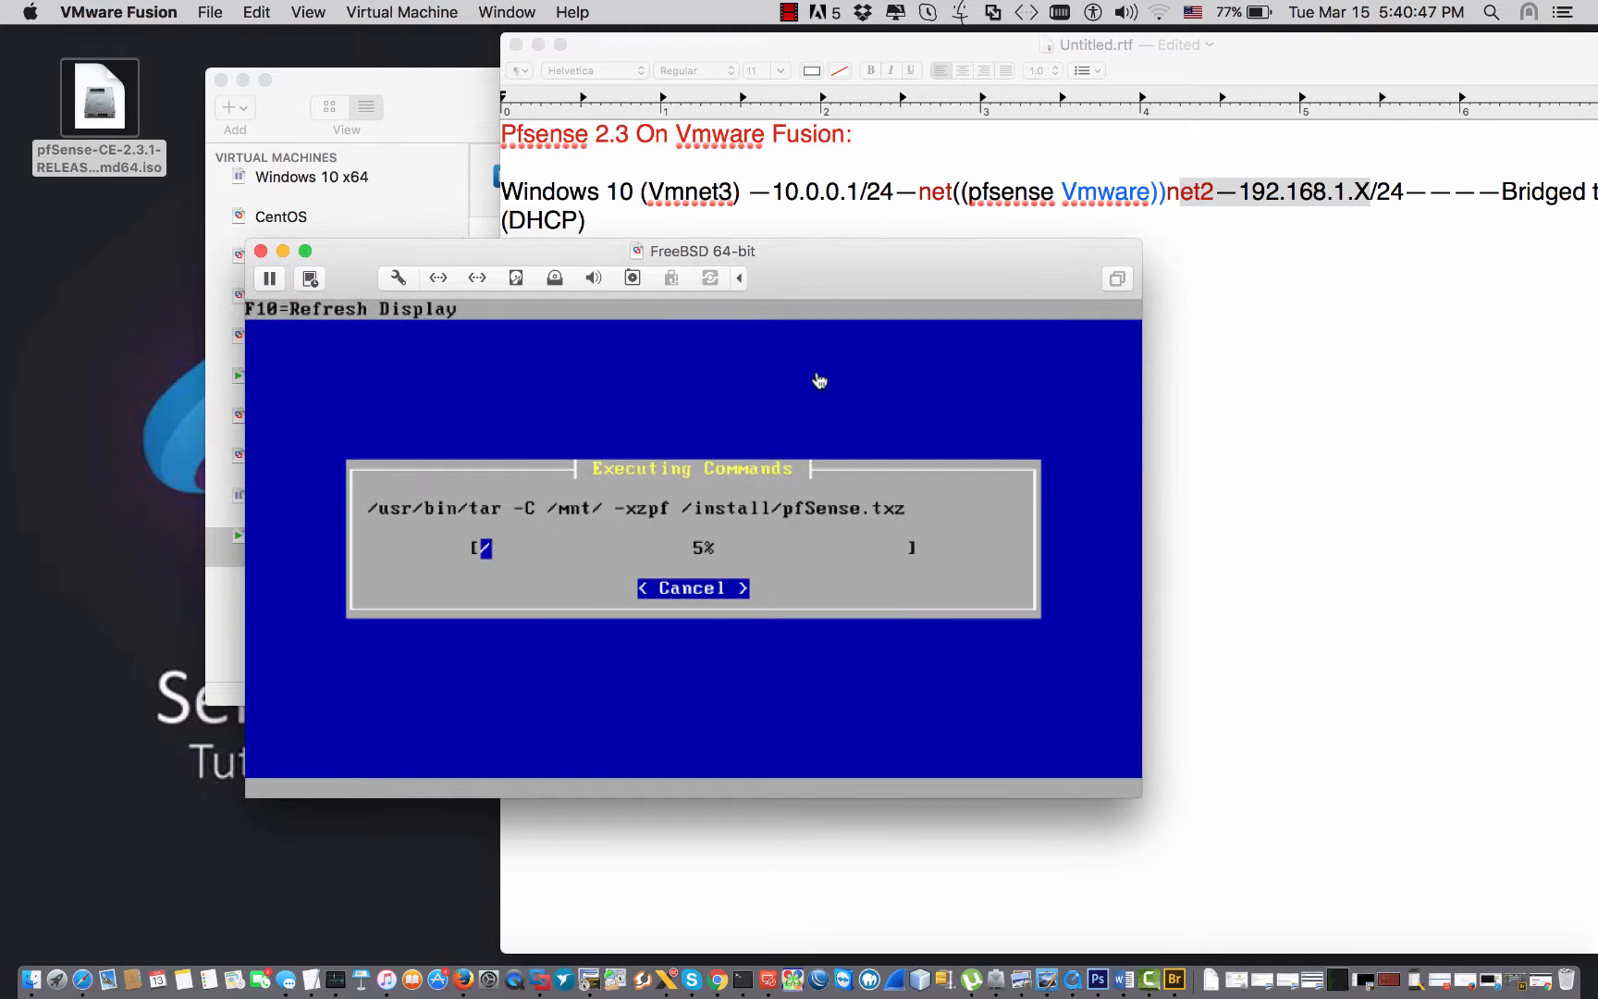
drag(807, 797, 809, 949)
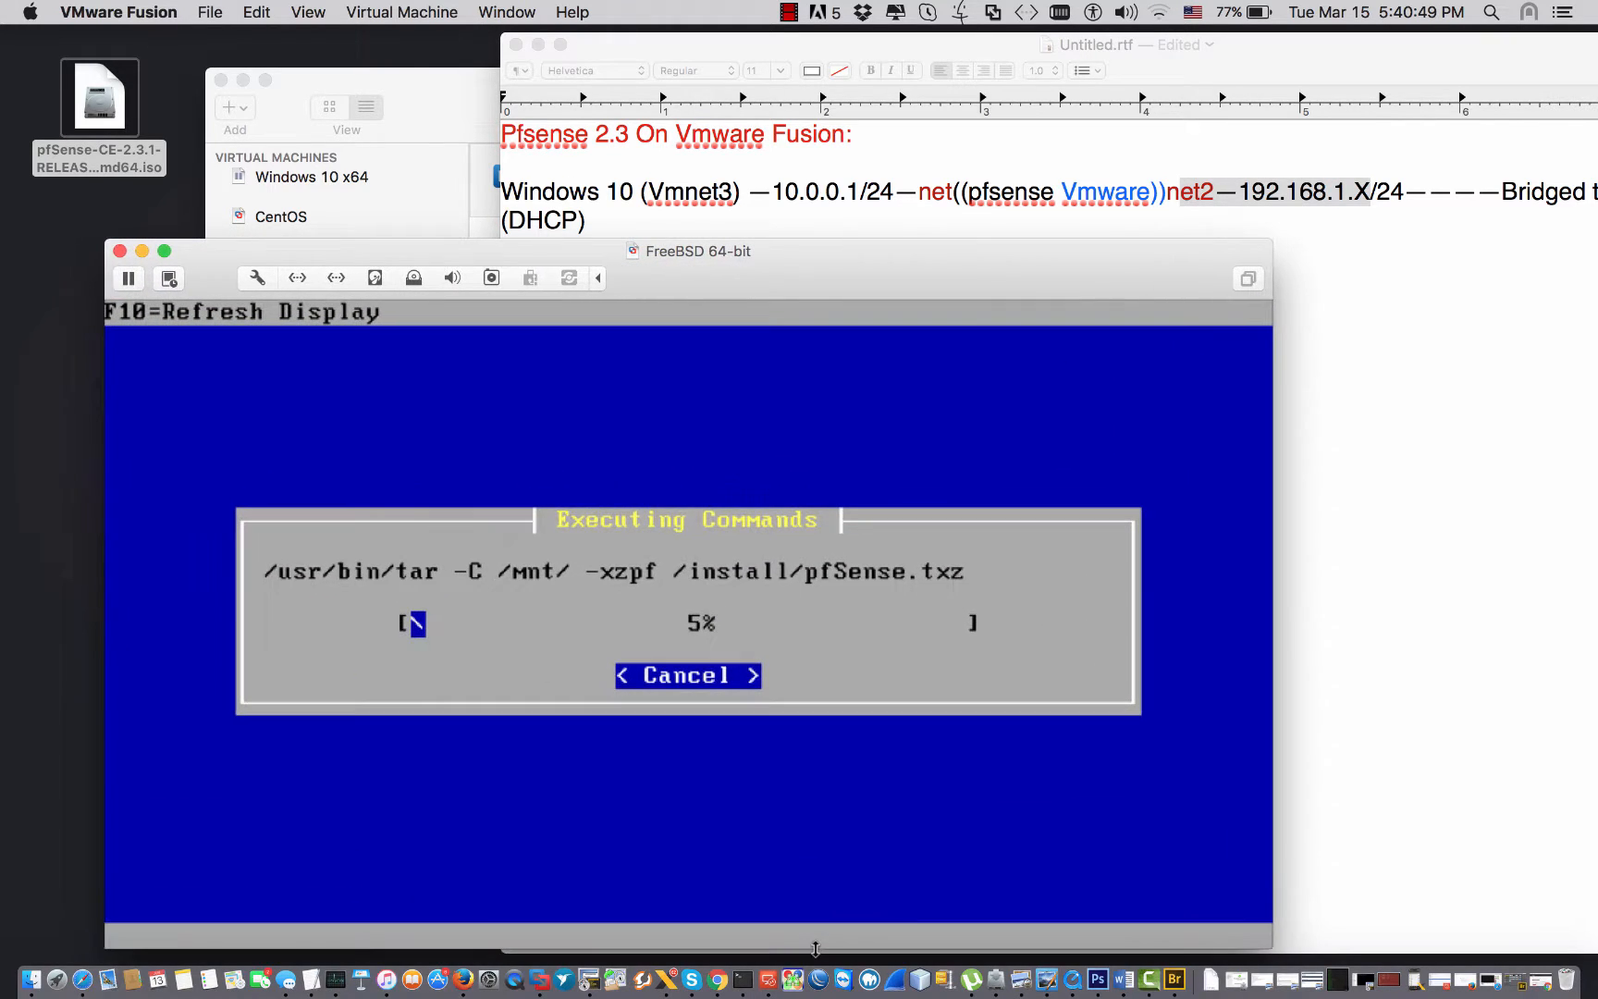
drag(1273, 560, 1290, 528)
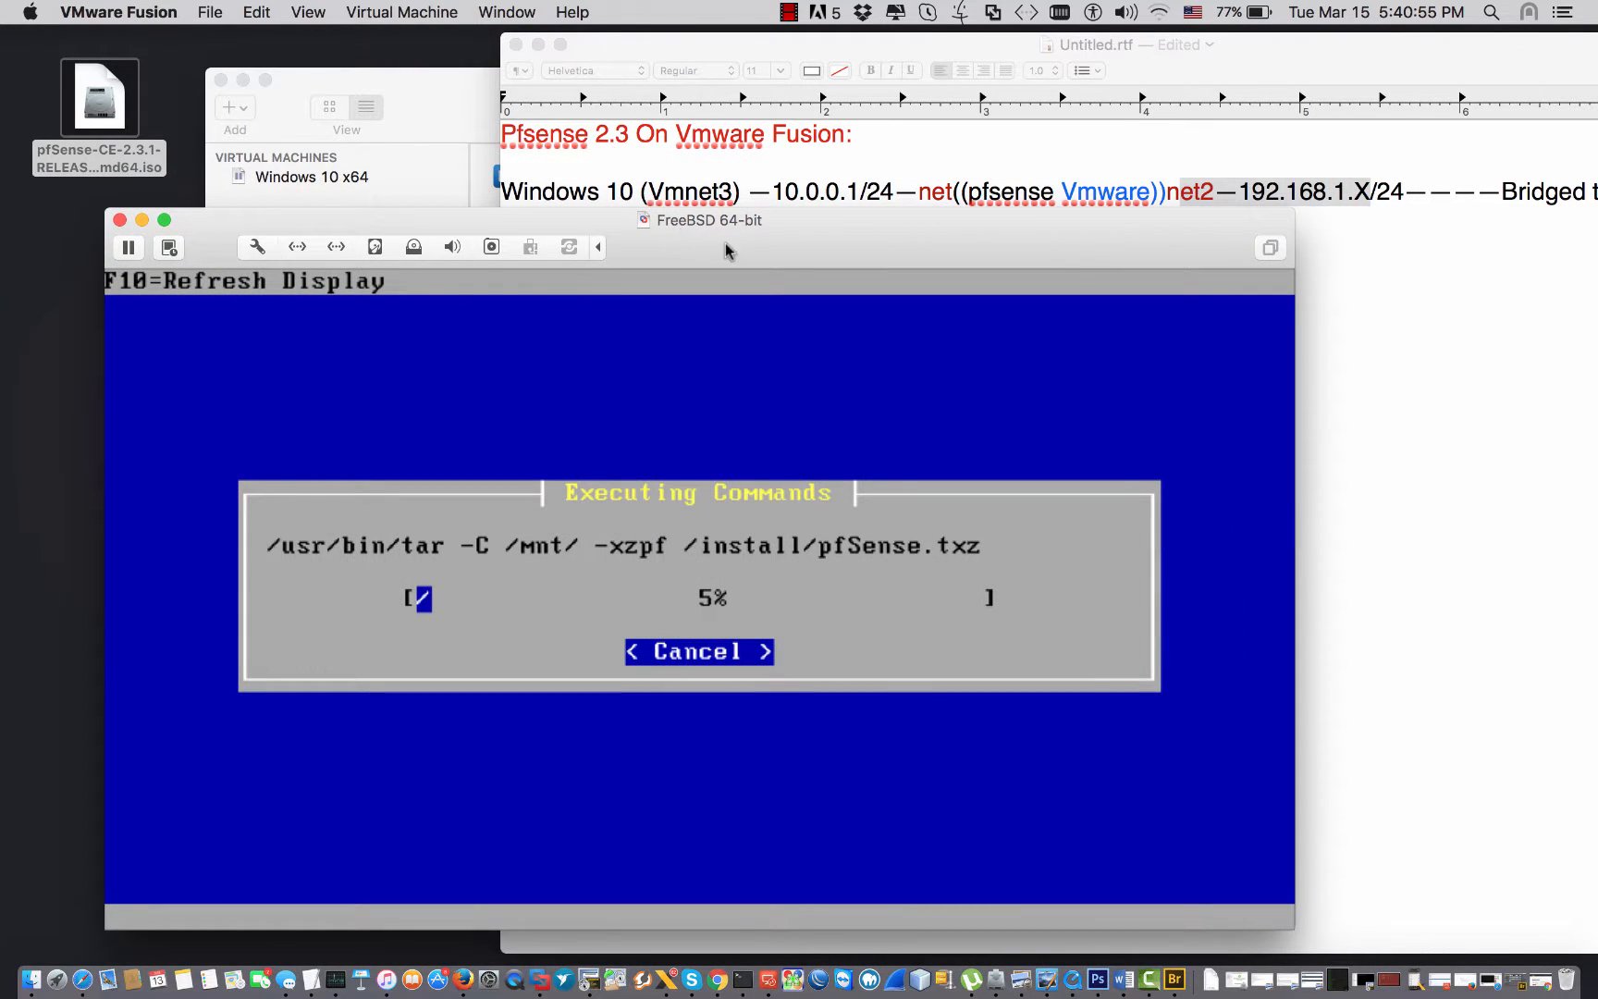
drag(811, 244, 846, 244)
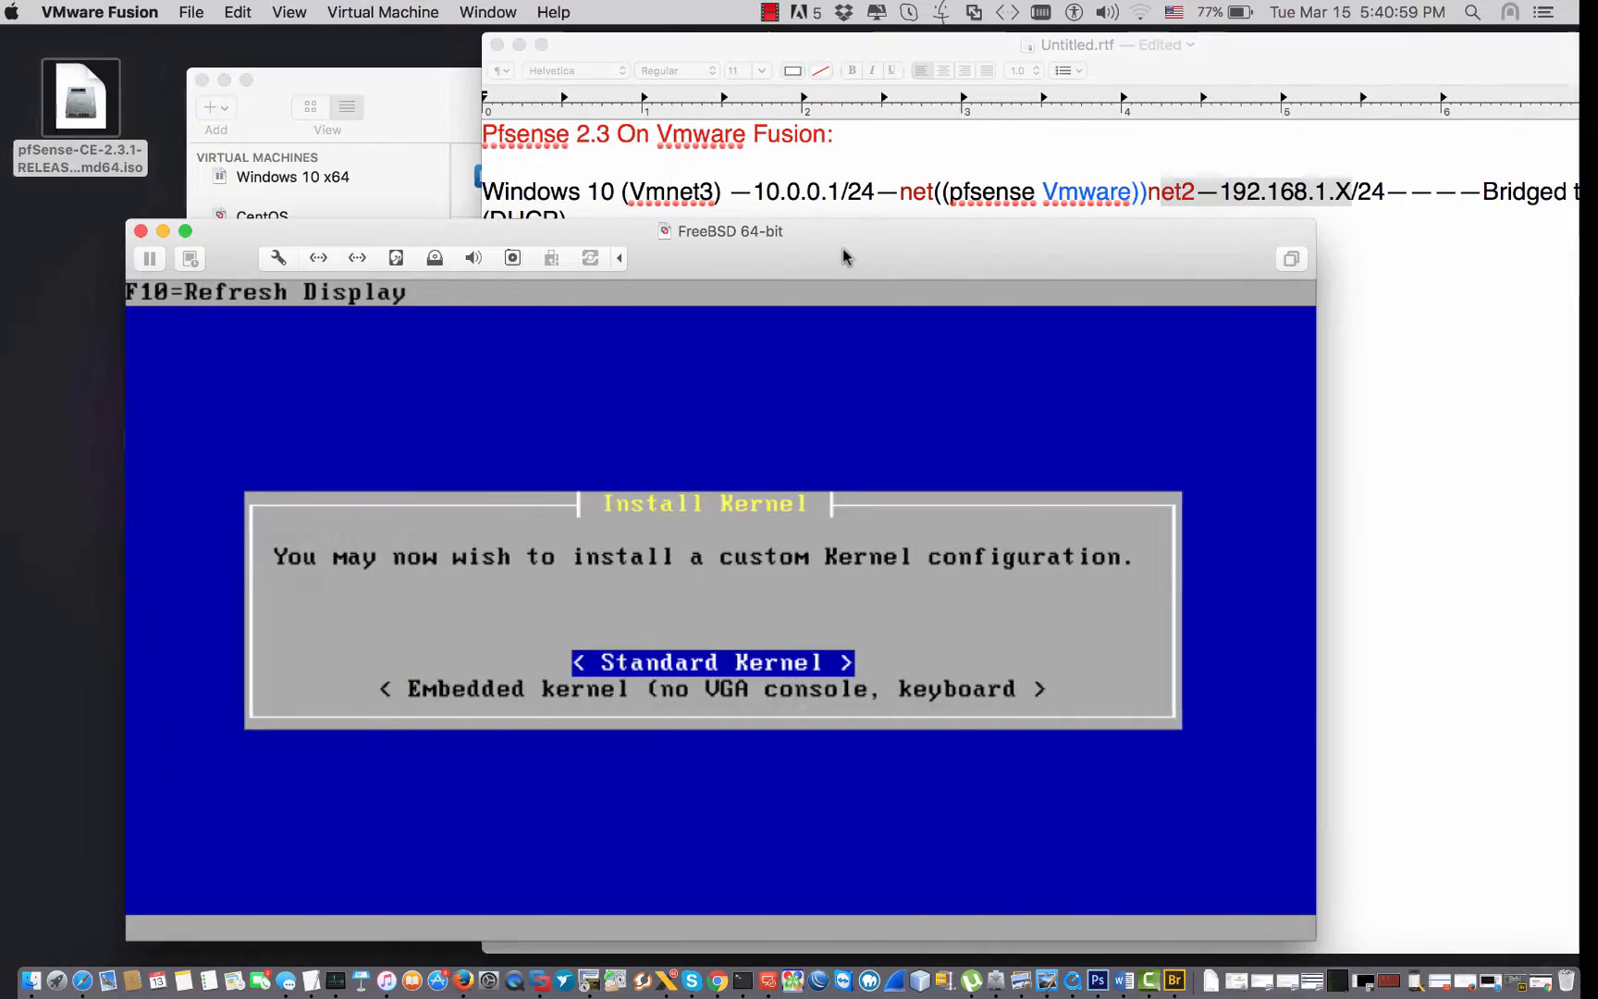
click(755, 643)
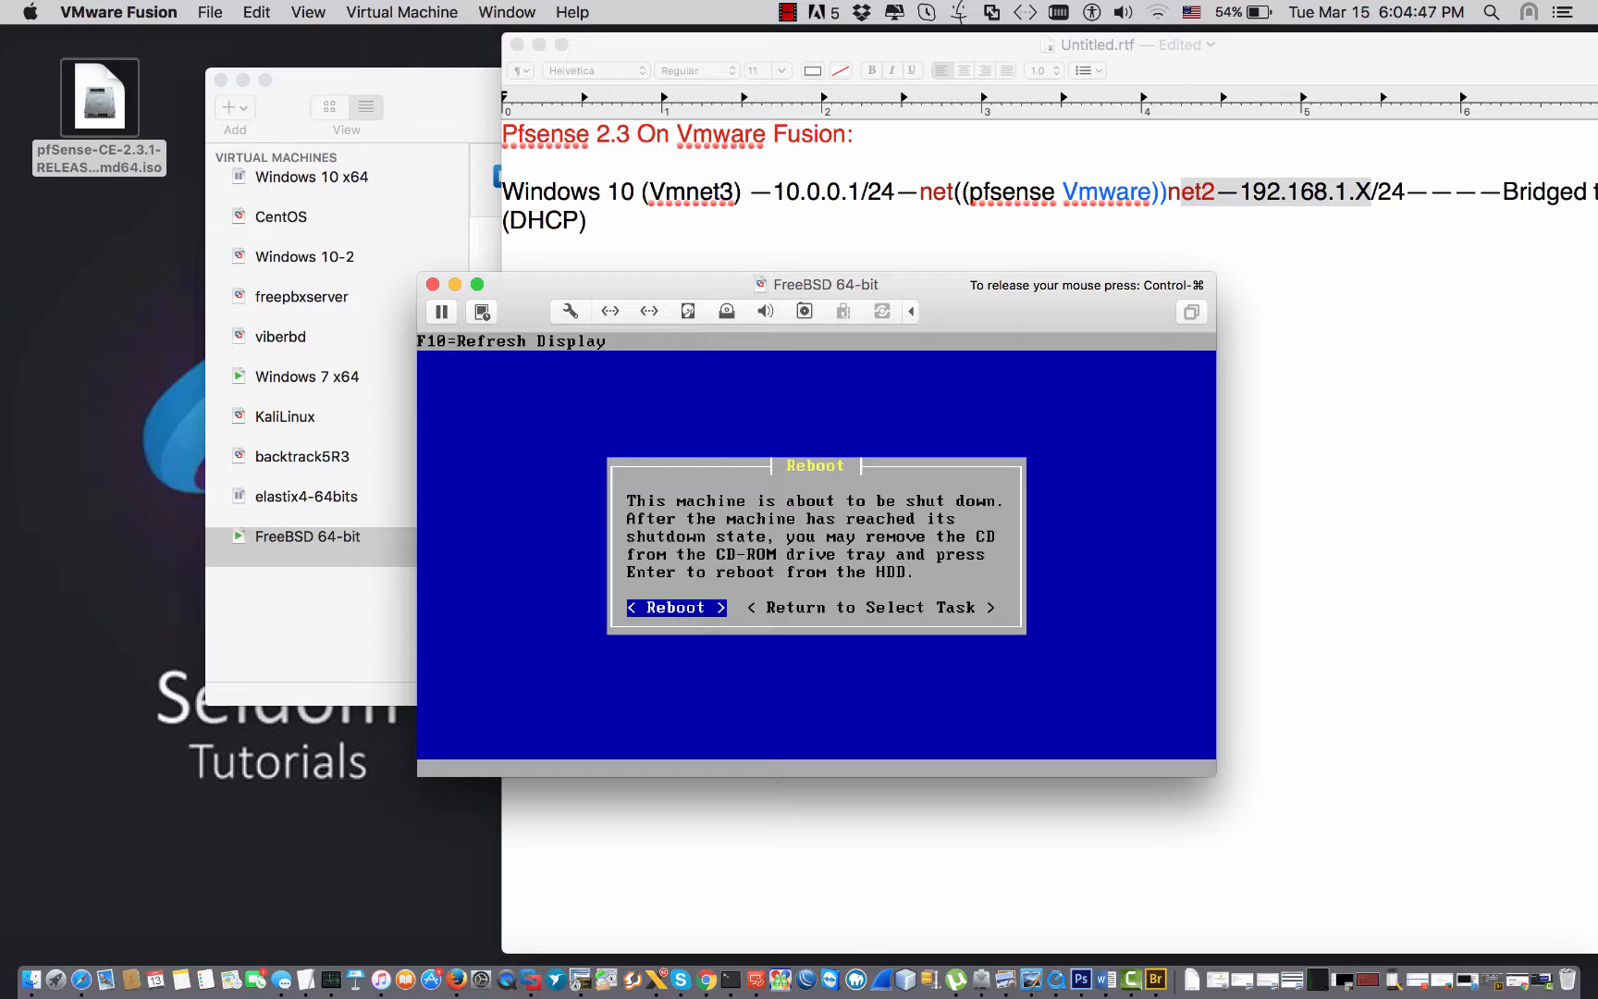
Confirm Reboot so the freshly installed pfSense restarts to its boot menu.
key(Return)
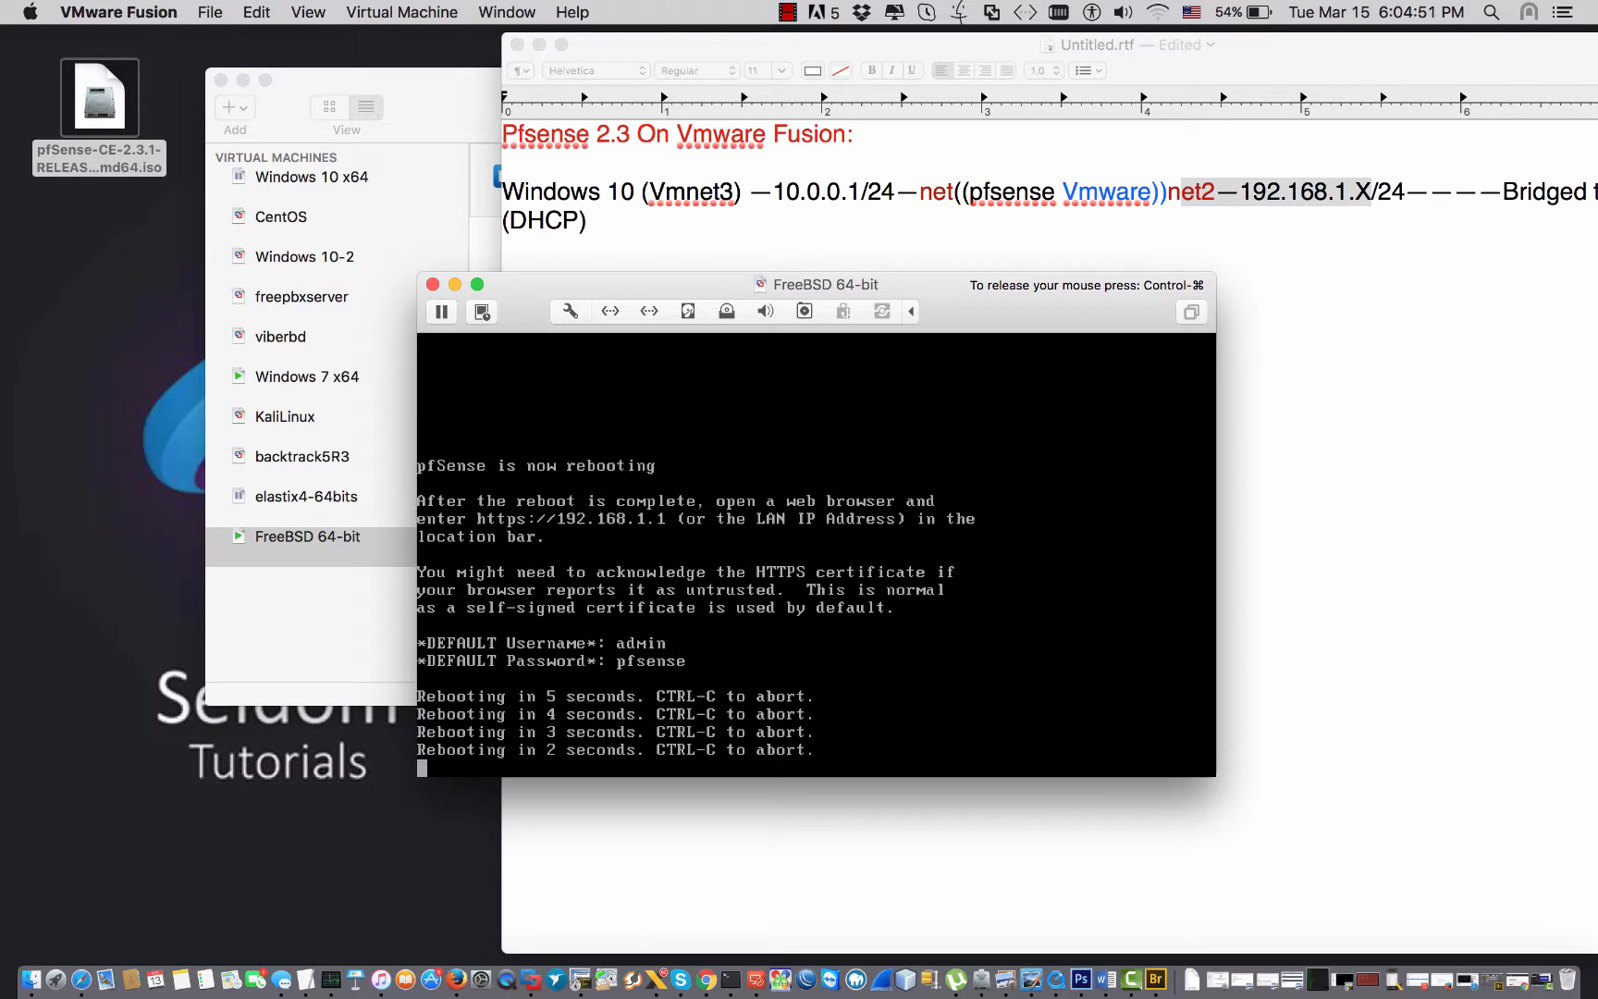
key(ctrl+super)
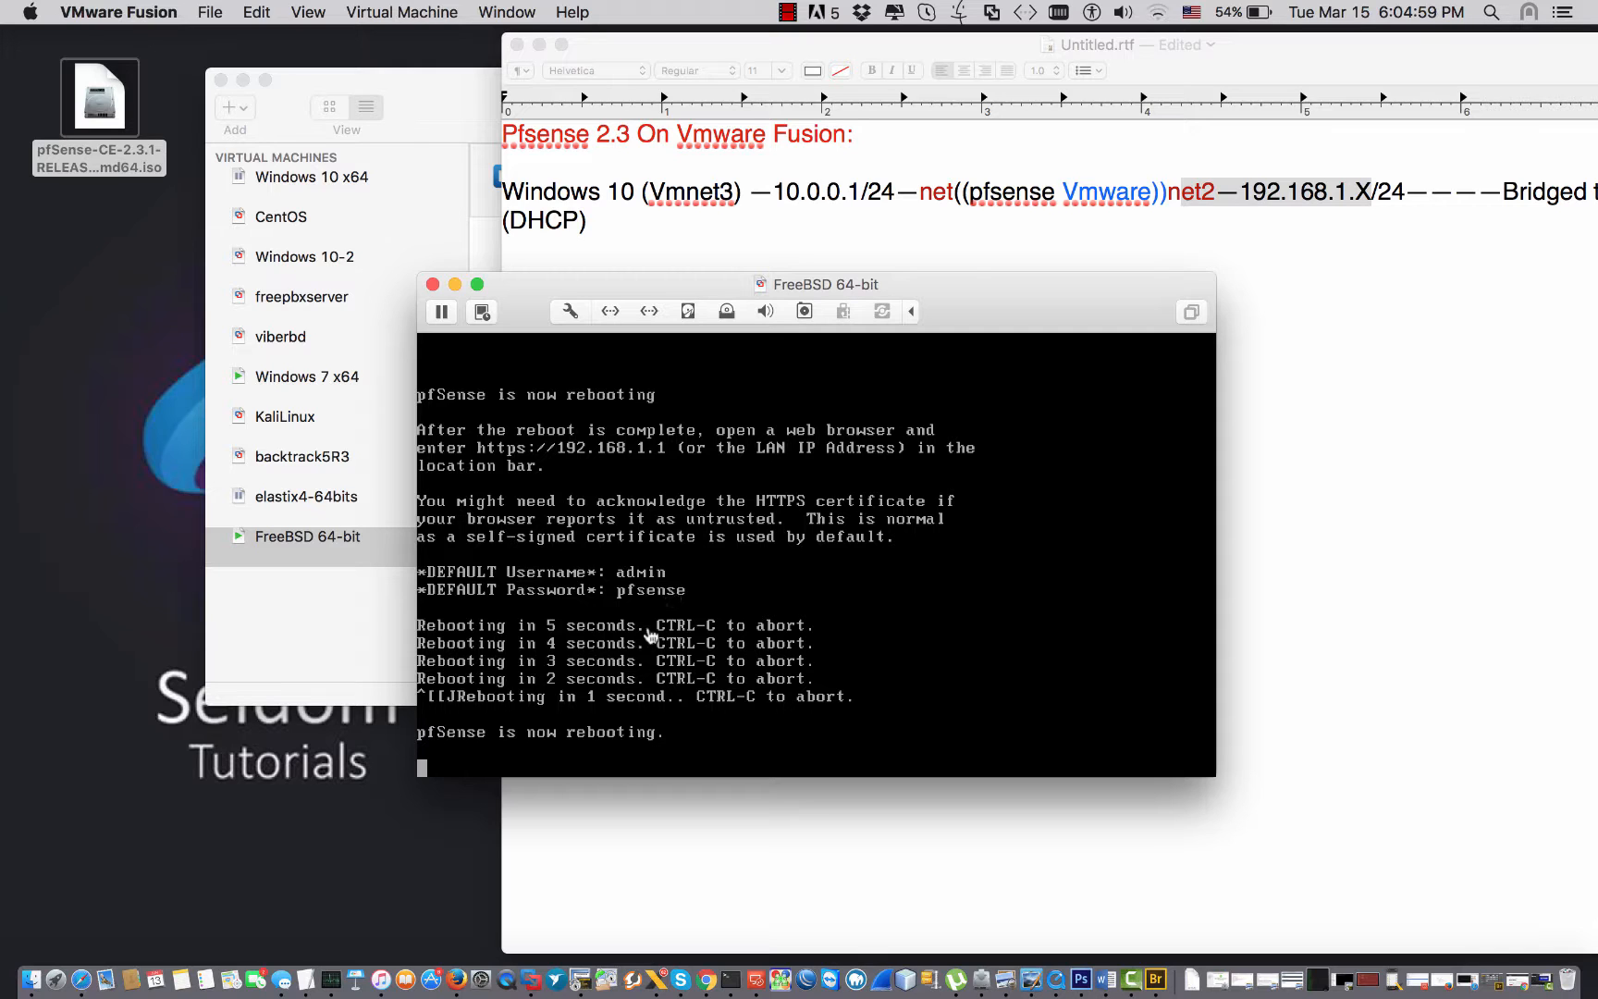
click(647, 635)
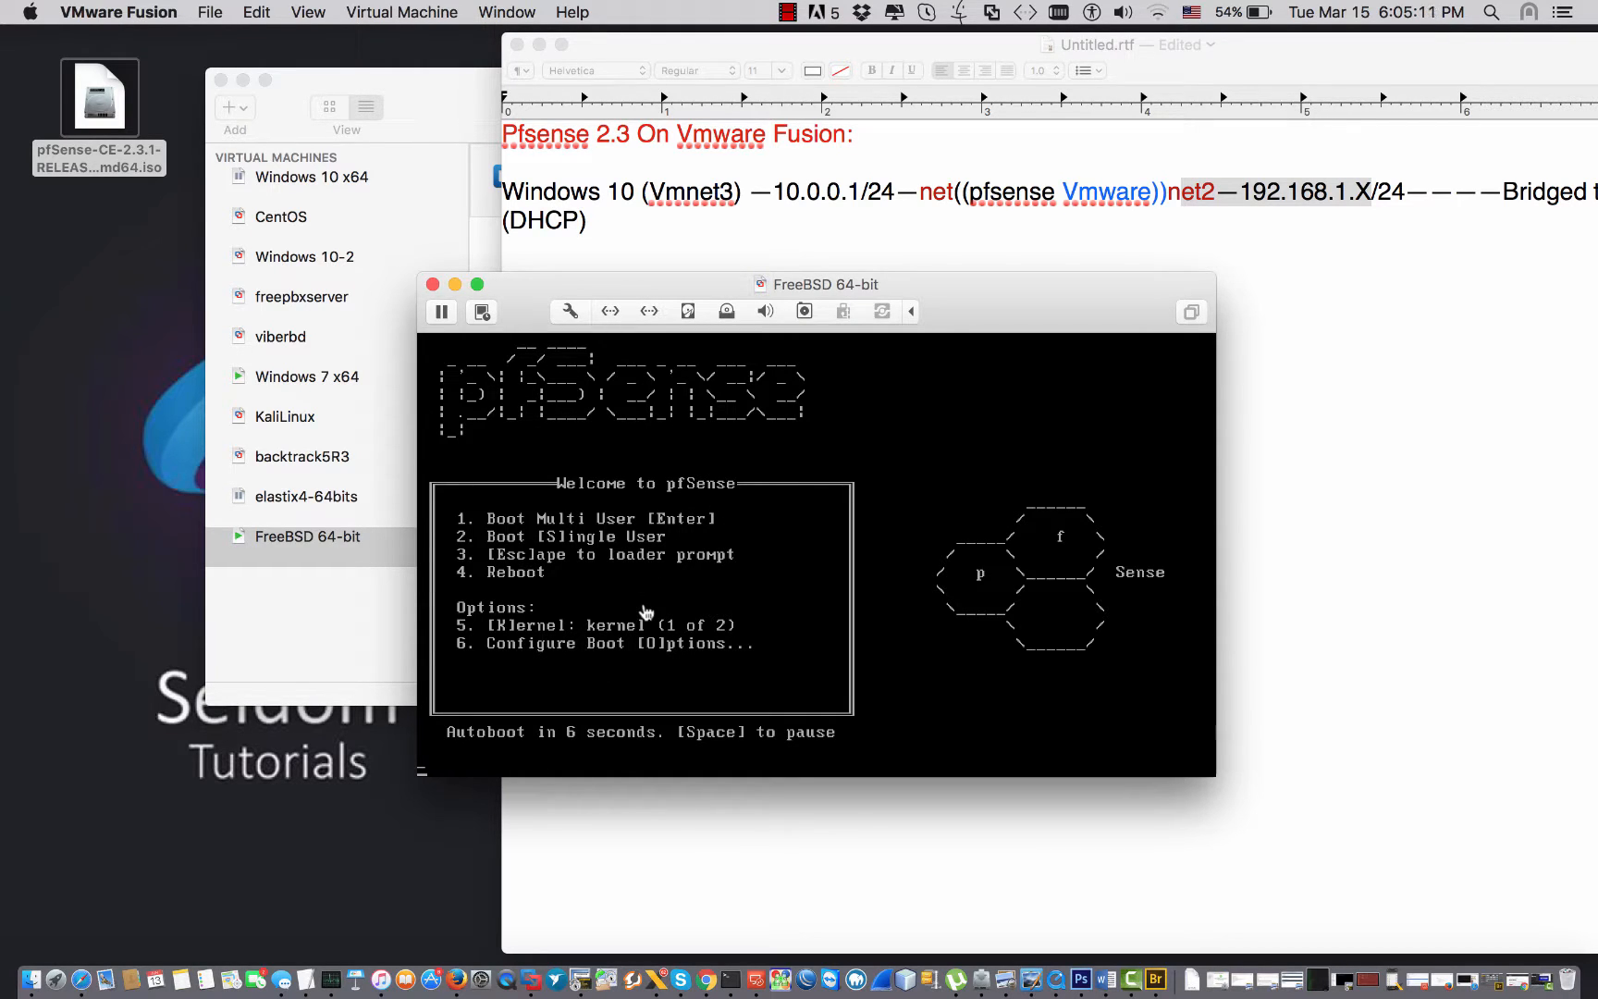
Review the Windows 10 and Vmnet3 entries in the network plan, then bring forward the VM library.
click(710, 194)
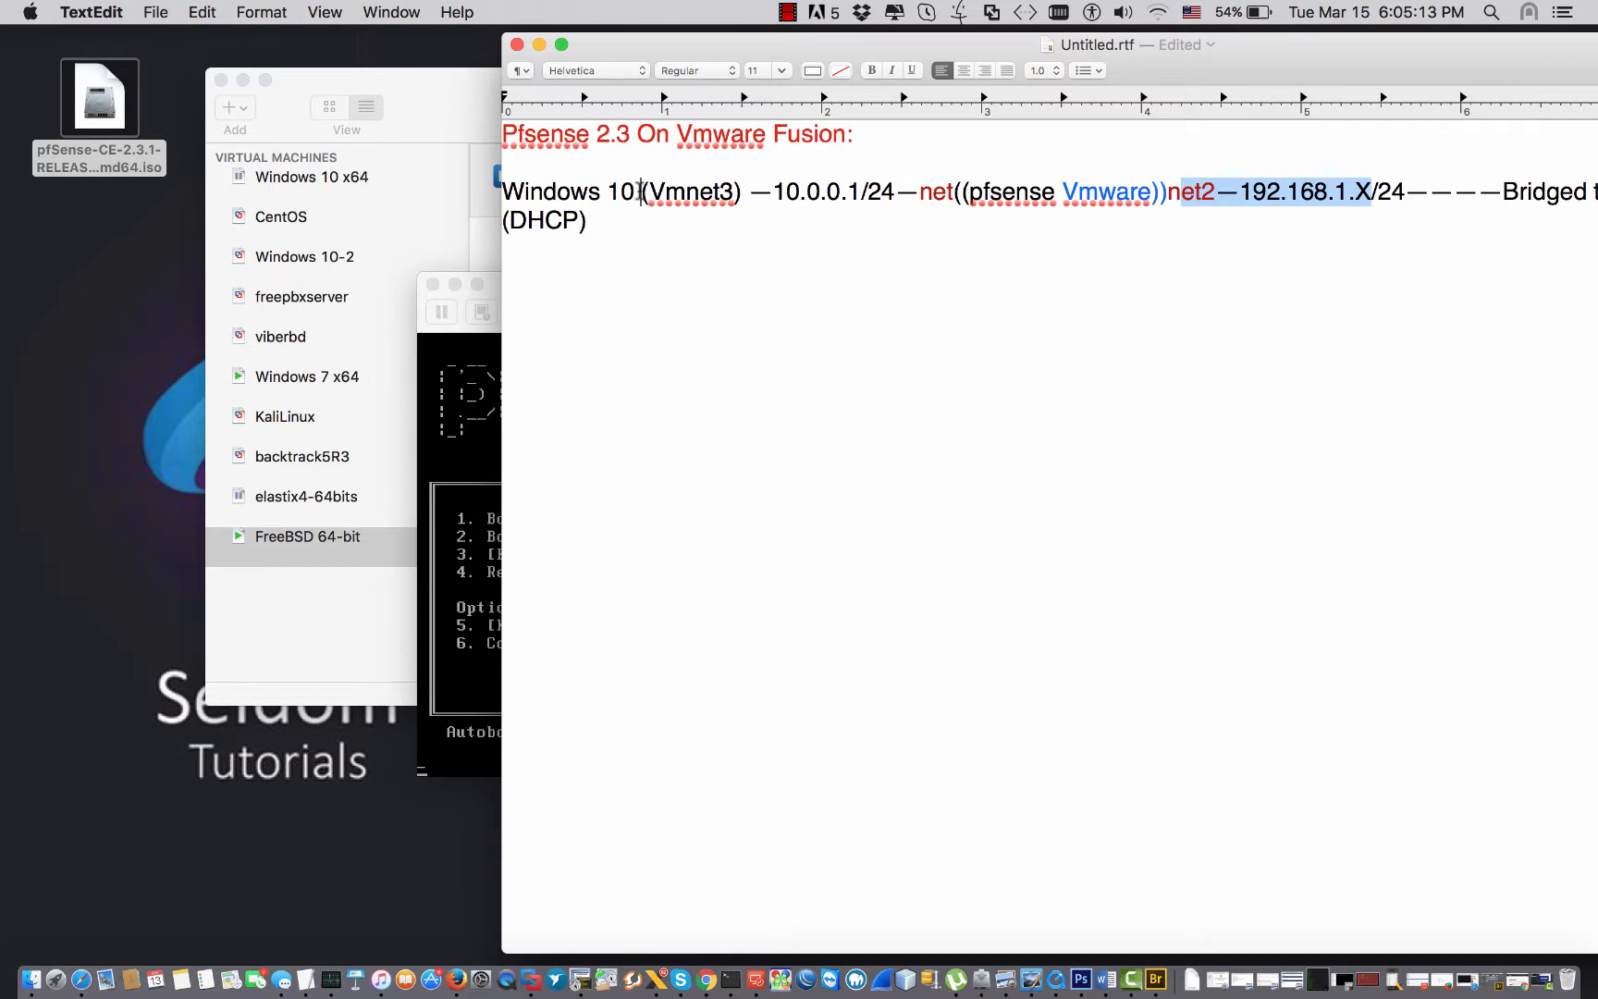
drag(640, 194, 532, 193)
click(531, 193)
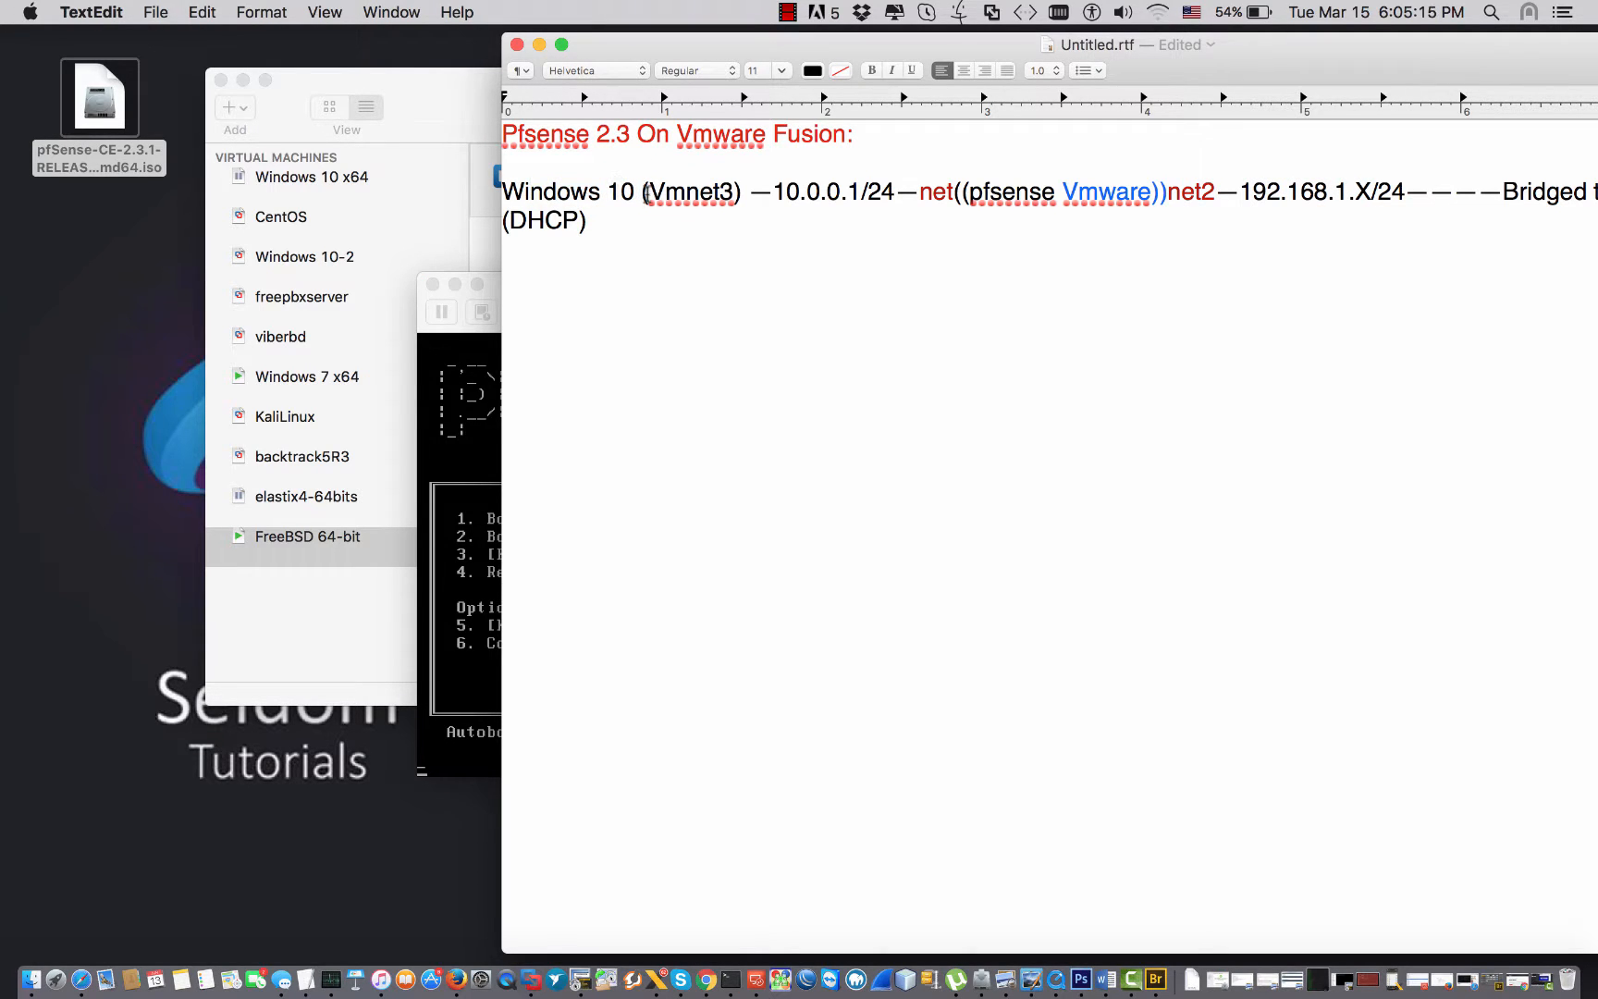
drag(645, 194, 695, 194)
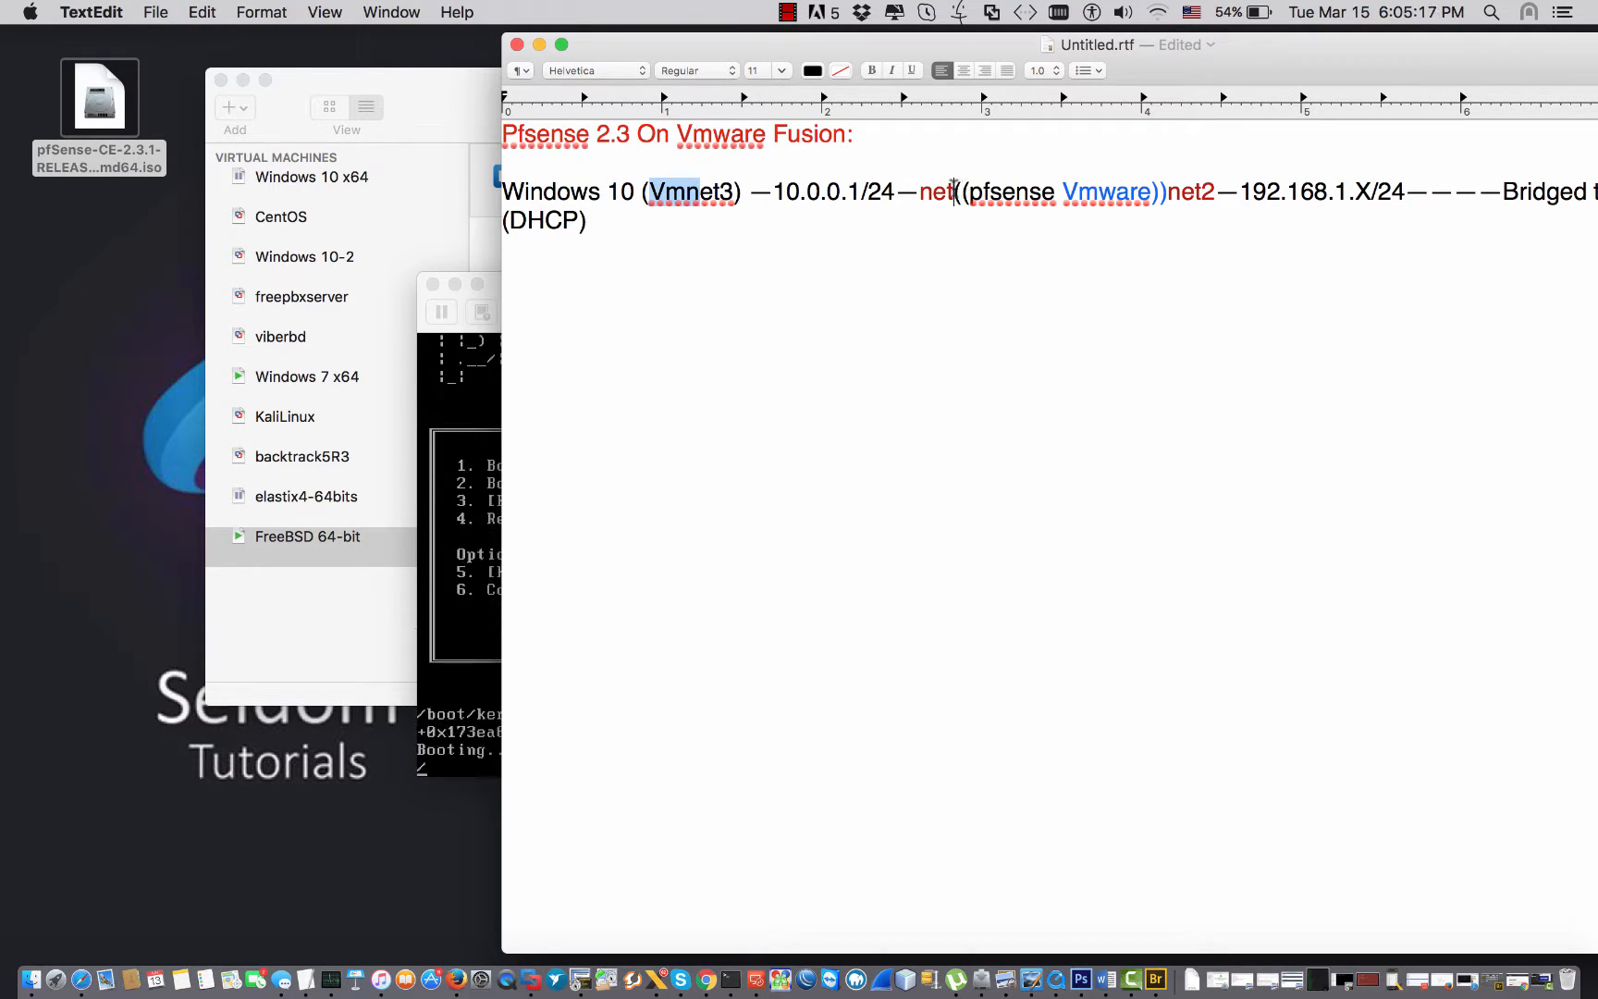
drag(954, 192, 931, 192)
click(1043, 192)
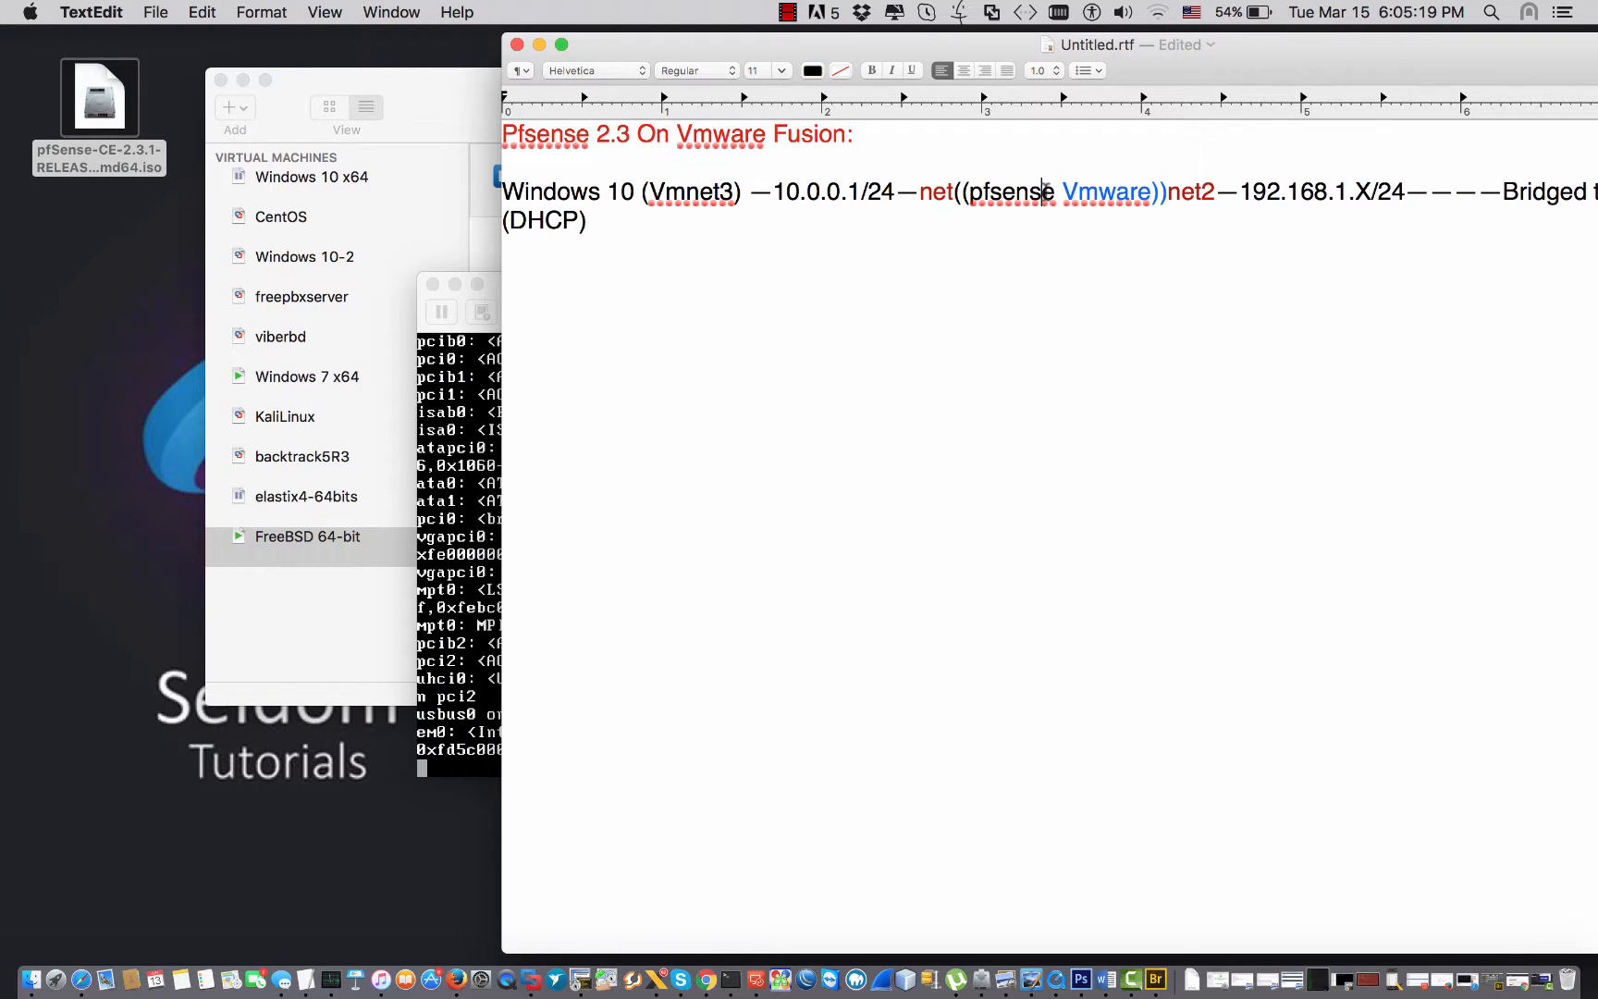
double_click(652, 192)
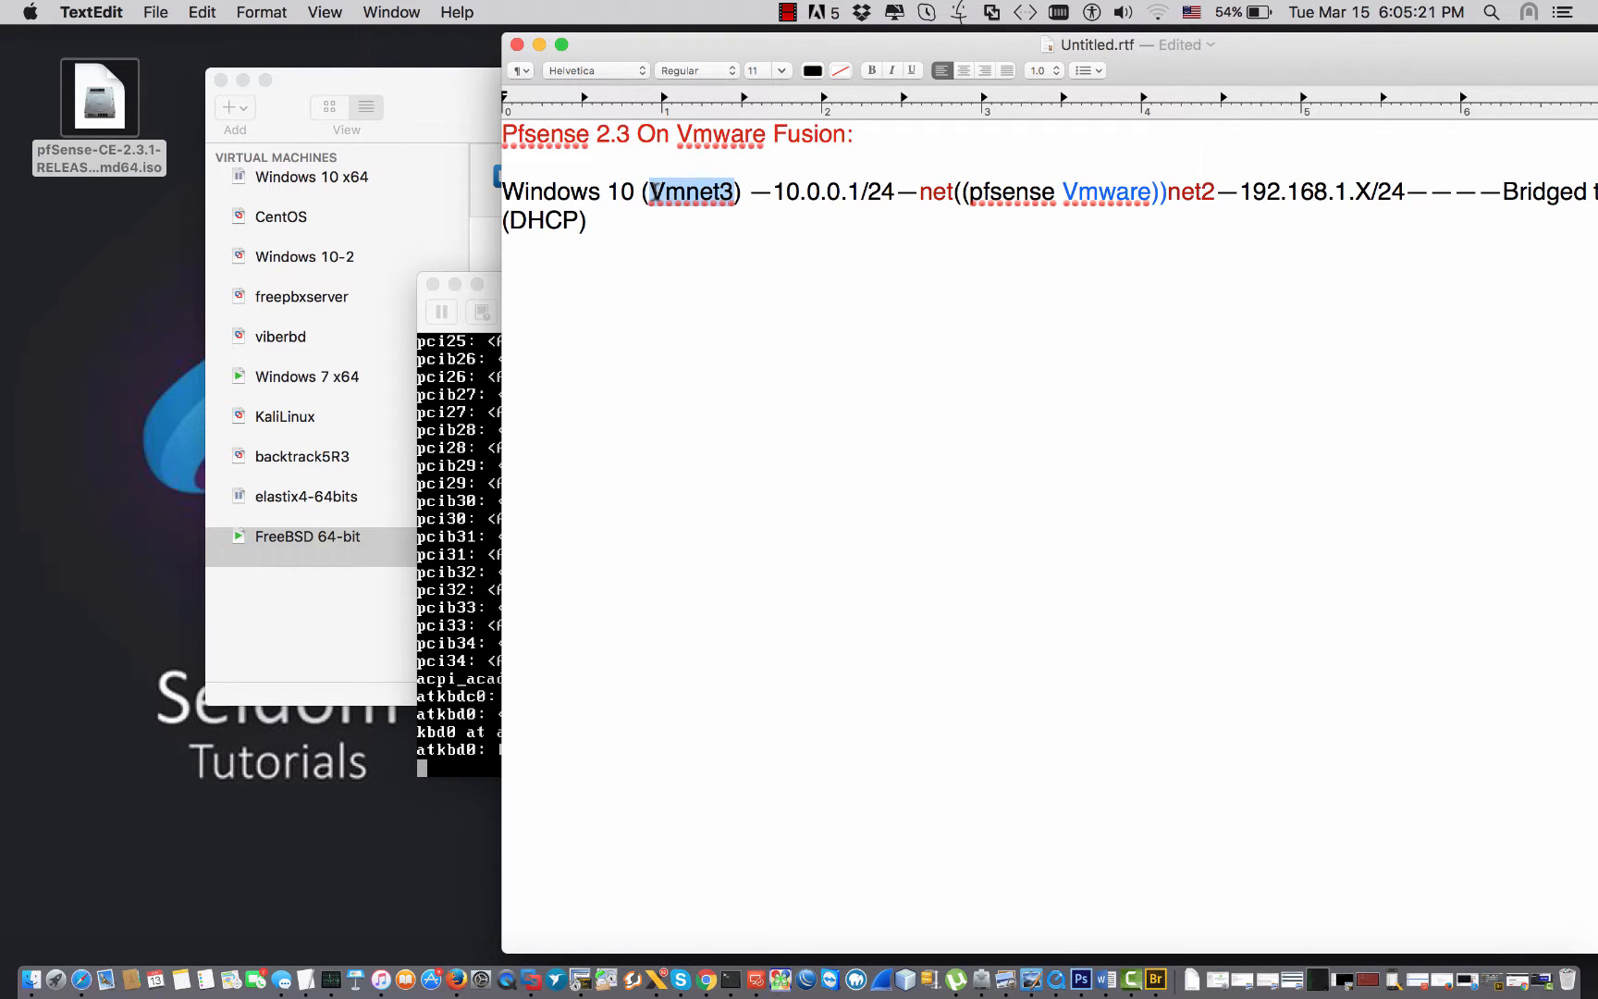
drag(649, 67, 817, 74)
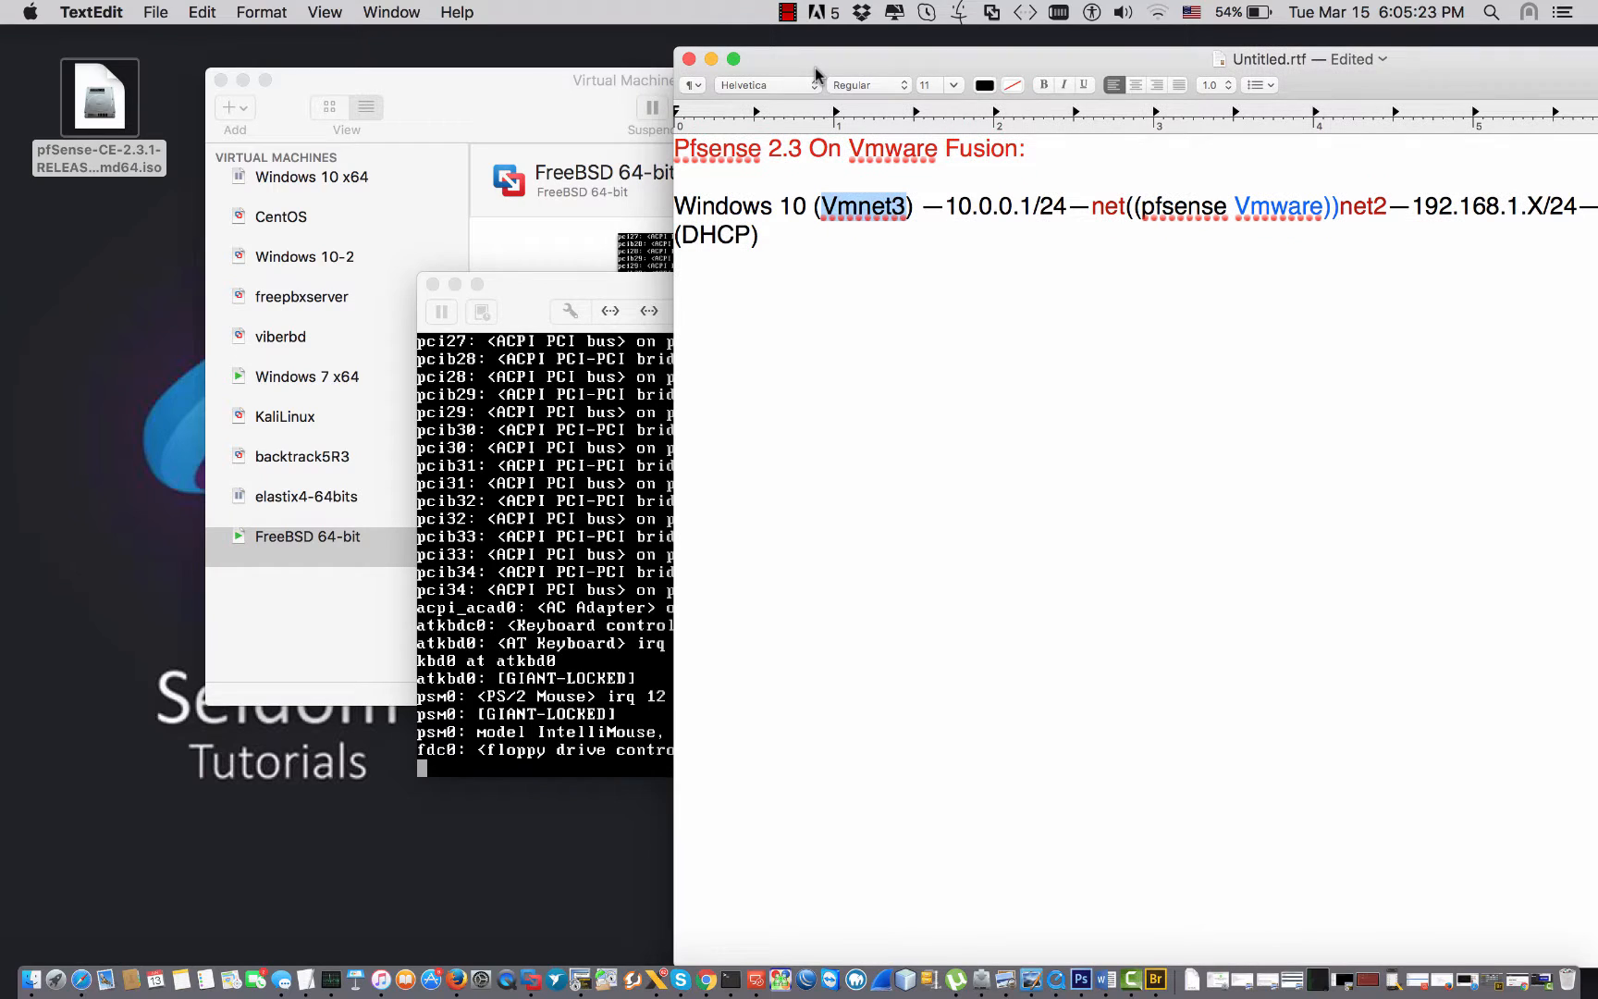
click(518, 97)
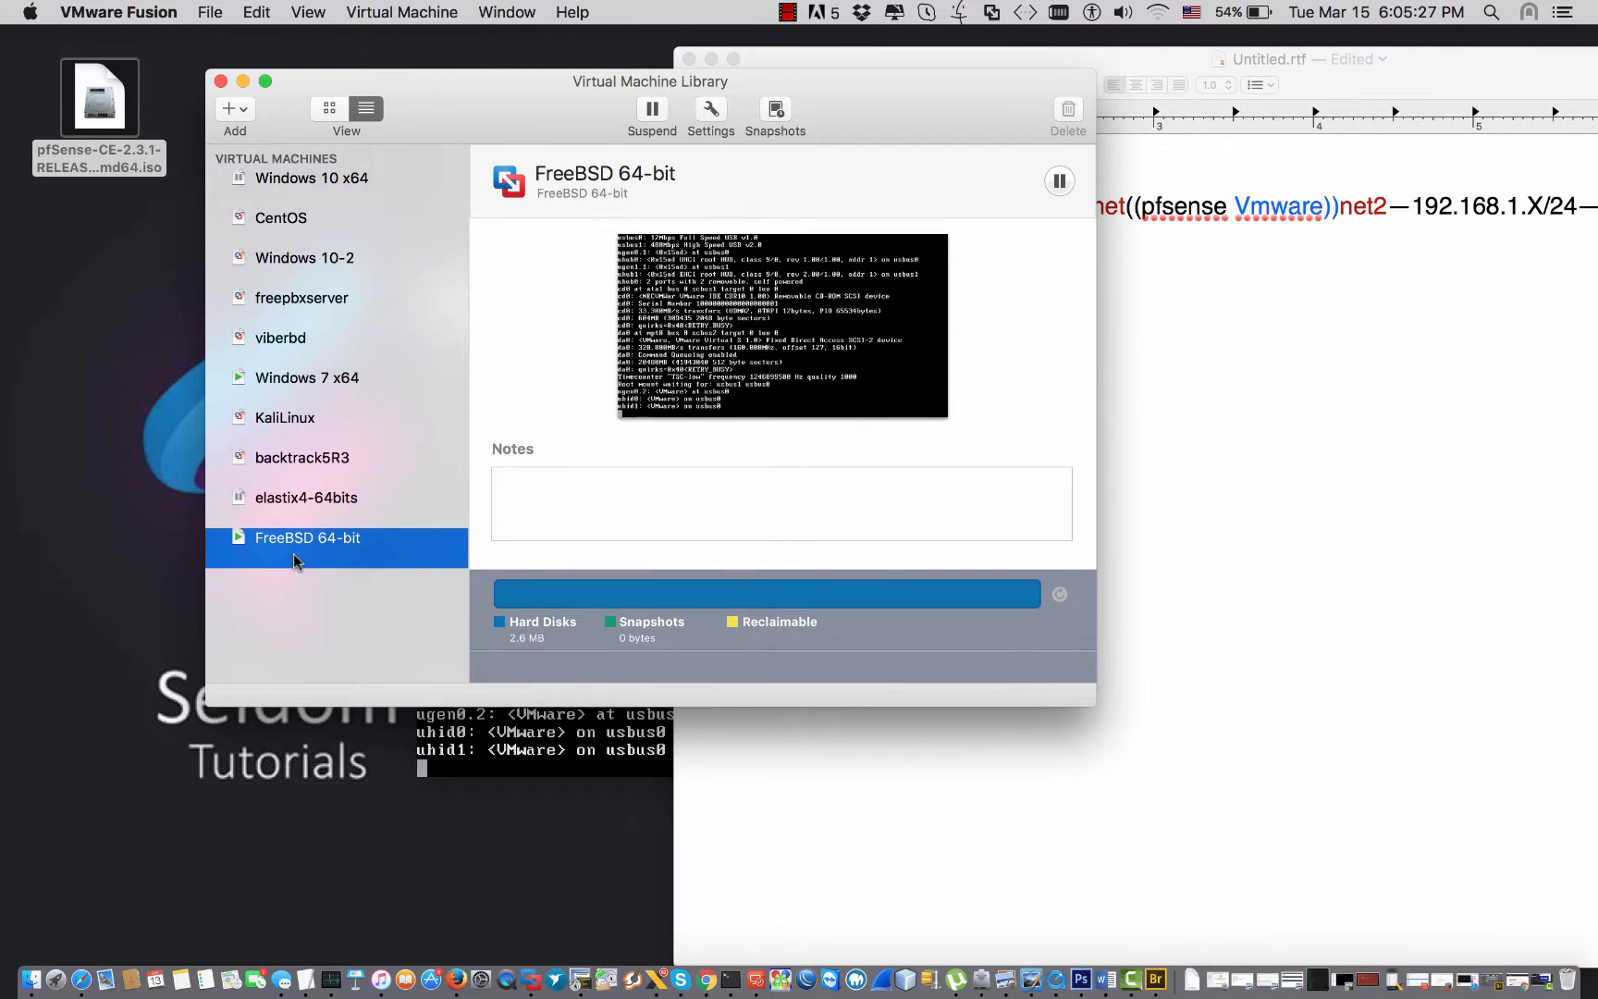
Switch the Windows 7 x64 VM's network adapter from bridged Wi-Fi to custom network vmnet3.
click(349, 377)
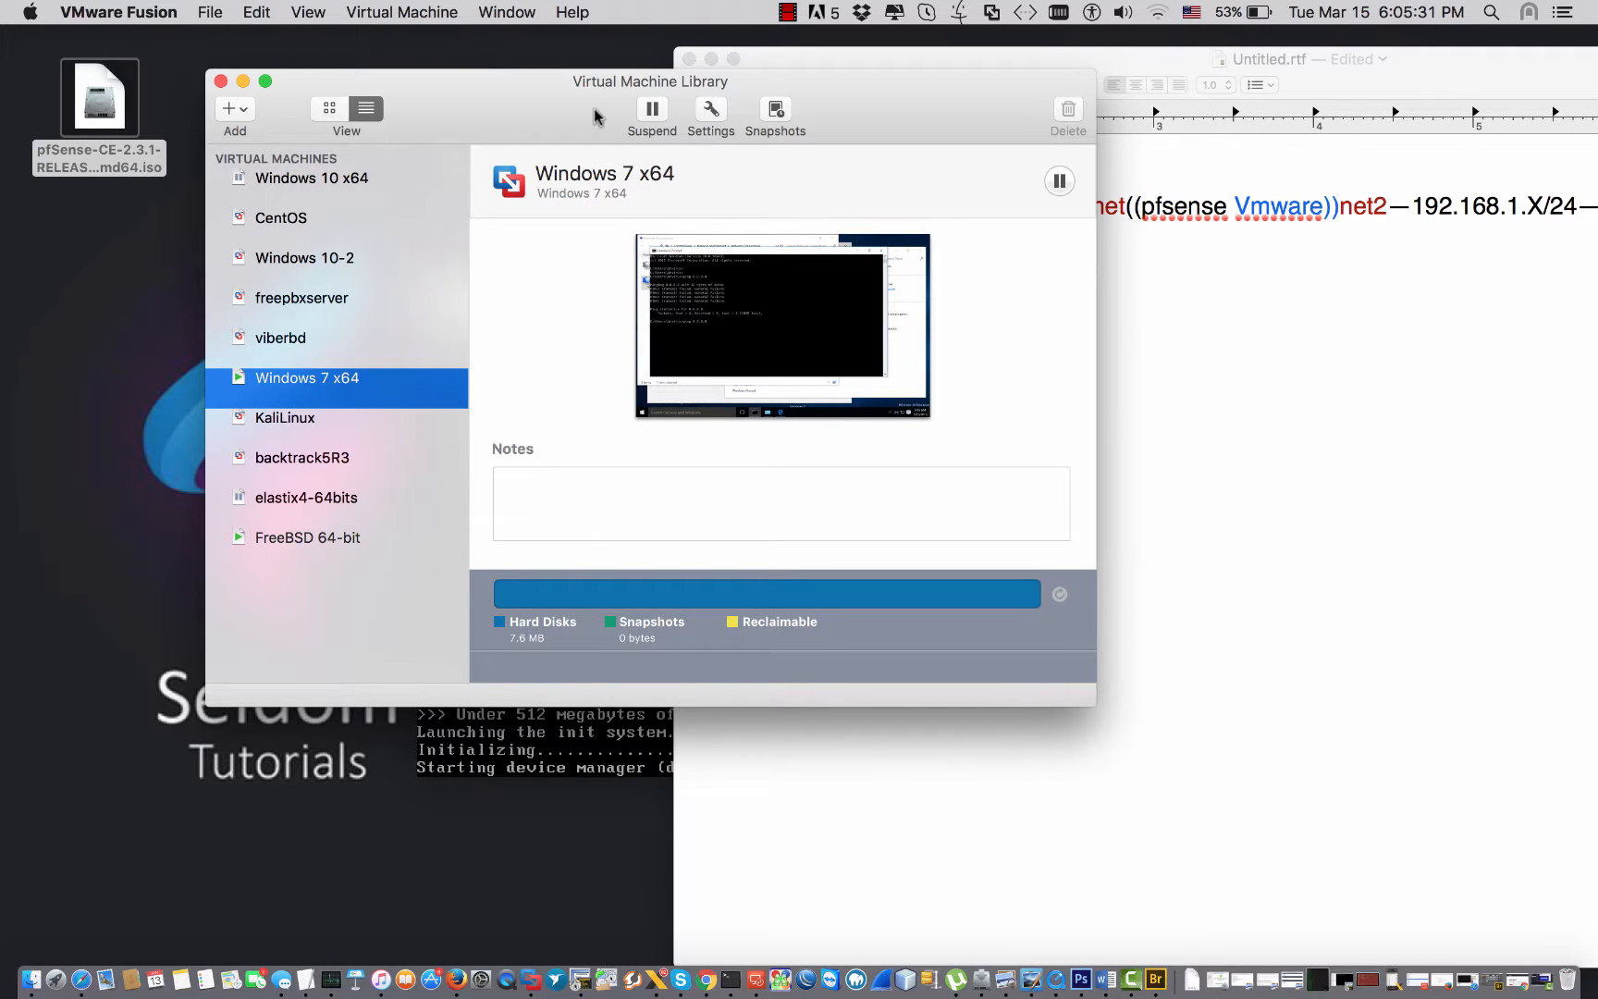
click(712, 109)
click(494, 333)
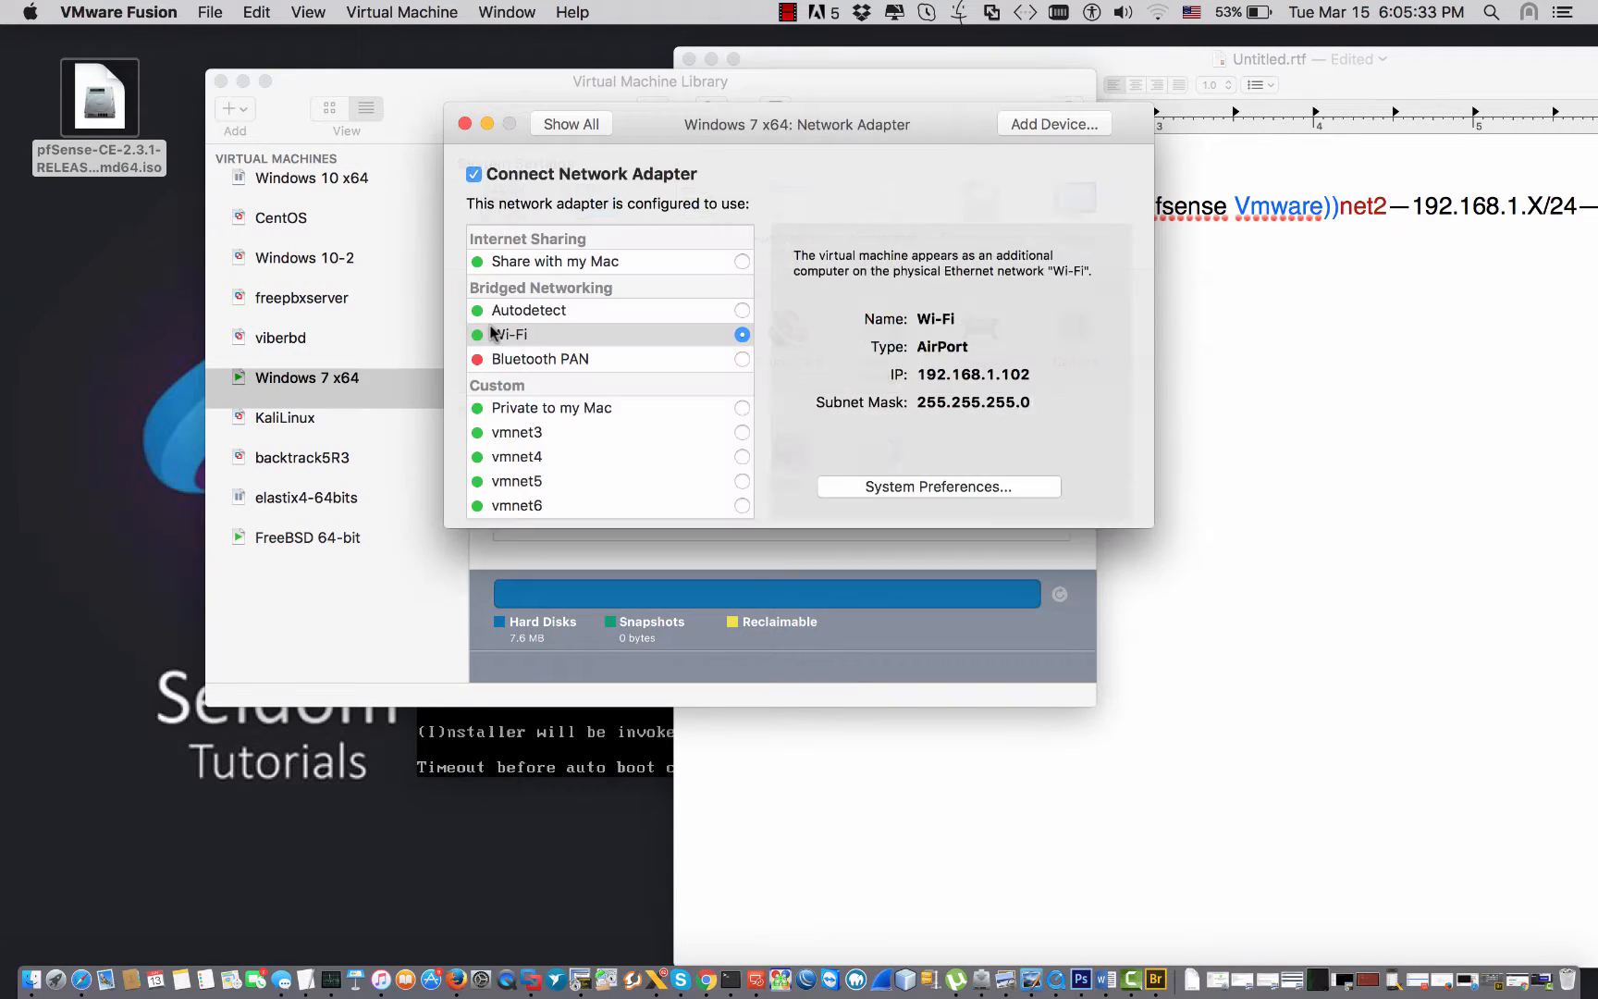
click(742, 433)
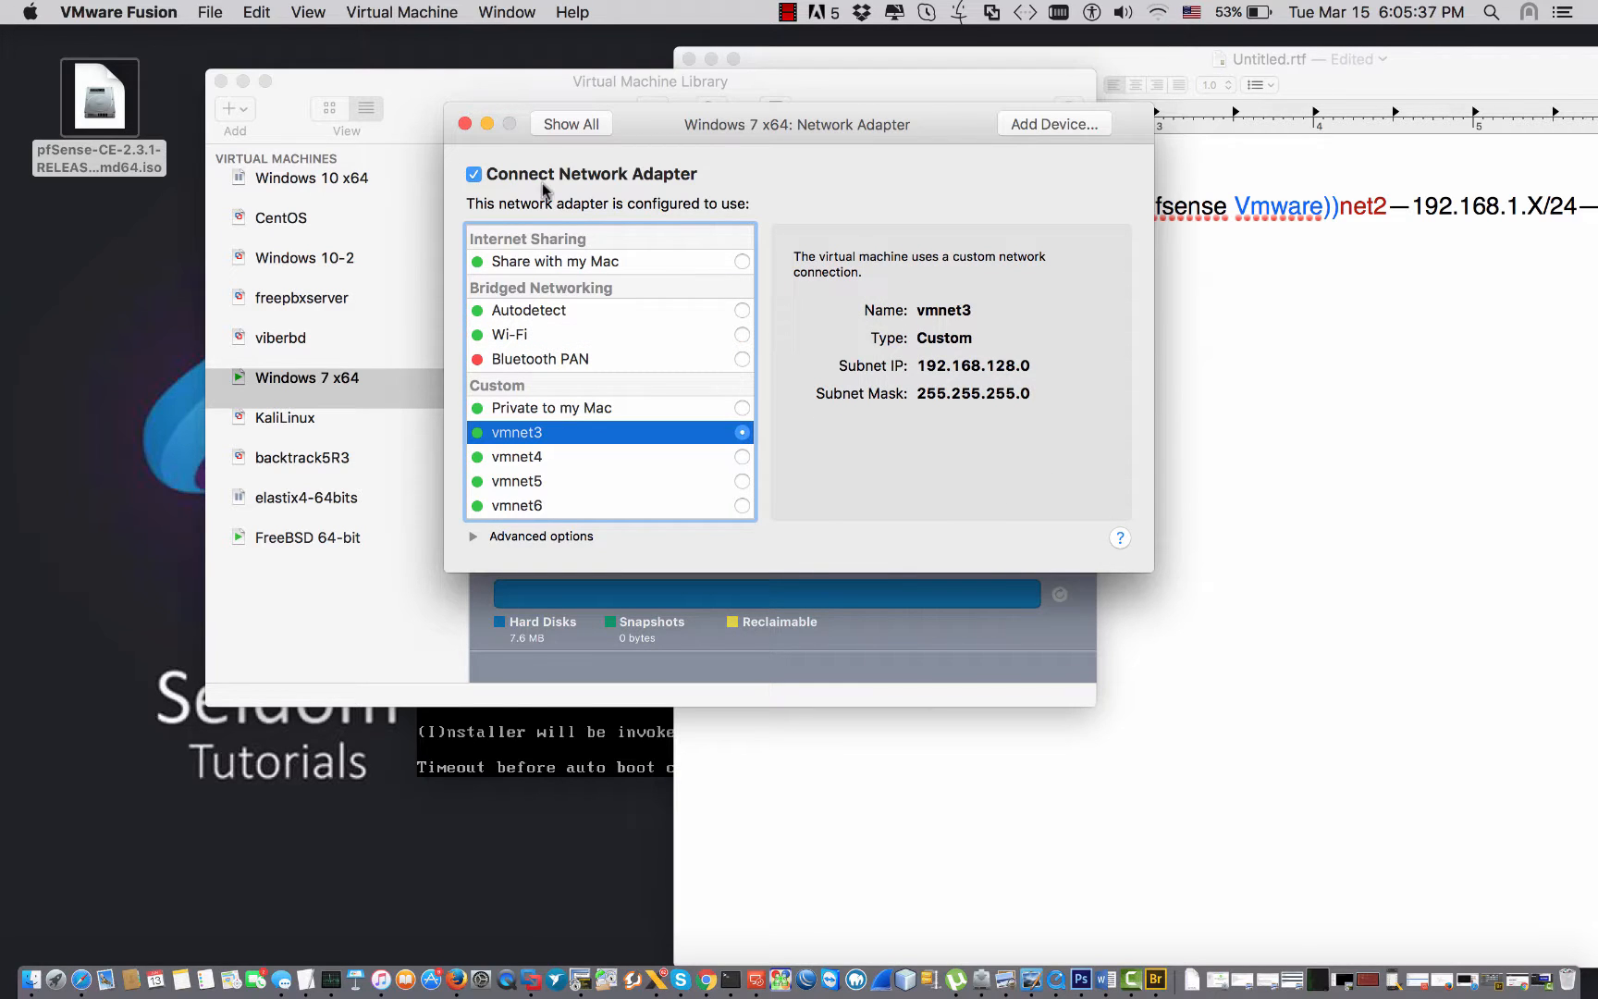
click(464, 124)
drag(970, 340, 986, 341)
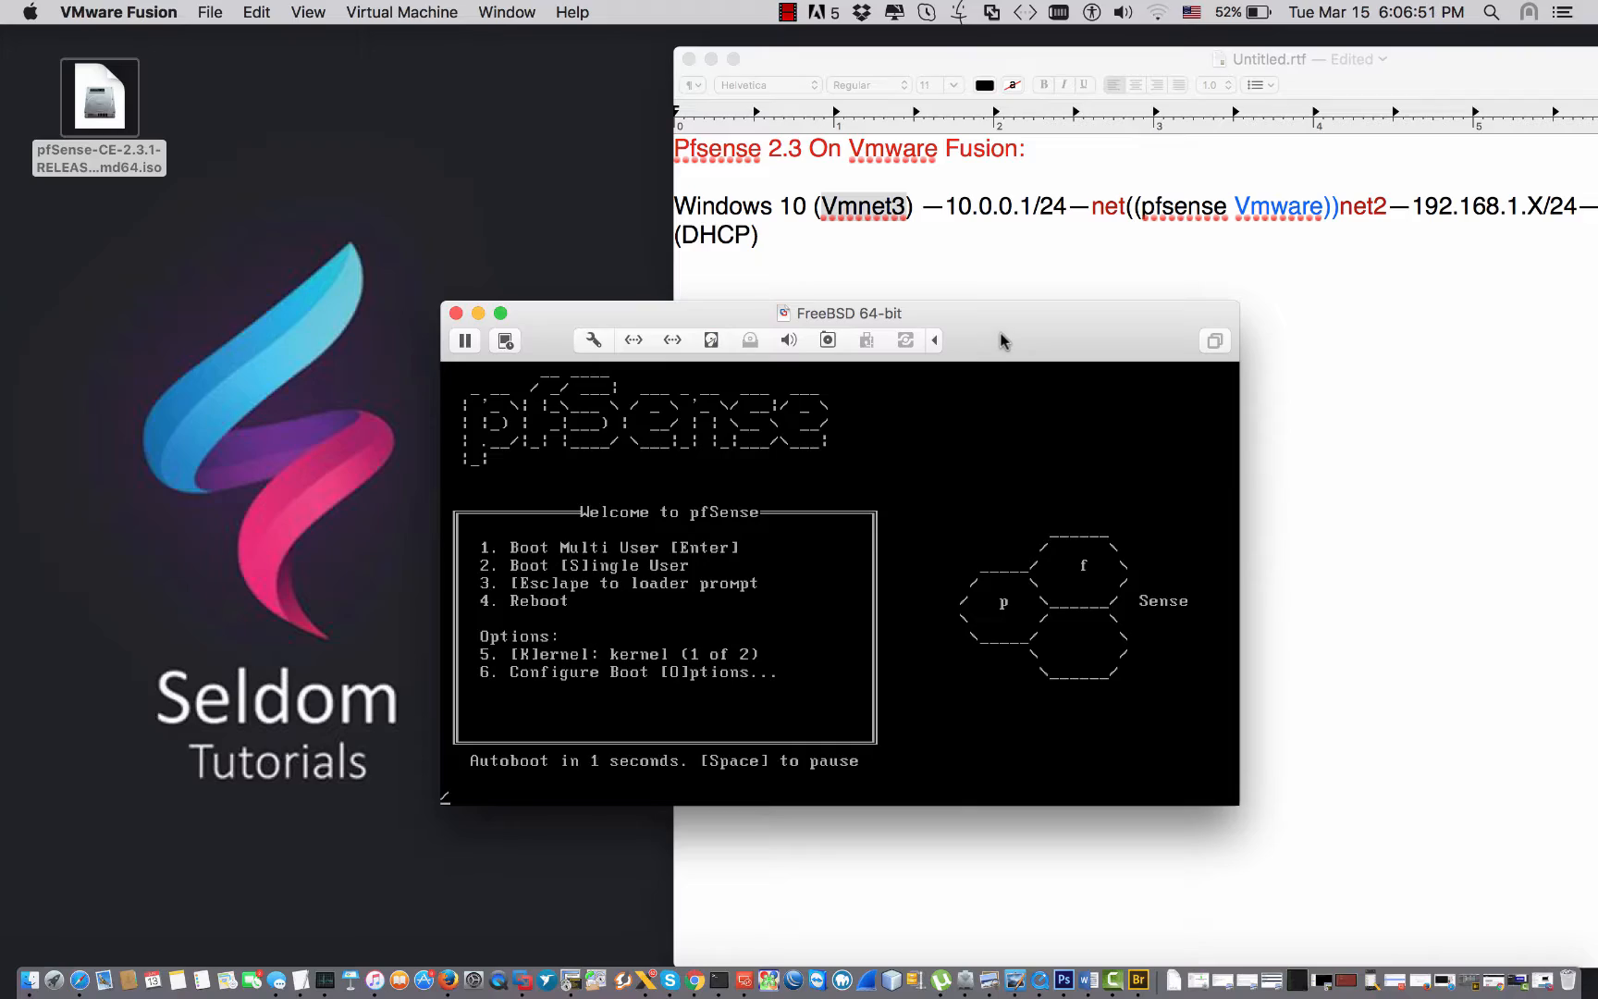
Let pfSense boot full screen to its console menu (WAN 192.168.128.130, LAN 192.168.1.1), then exit full screen.
double_click(1001, 340)
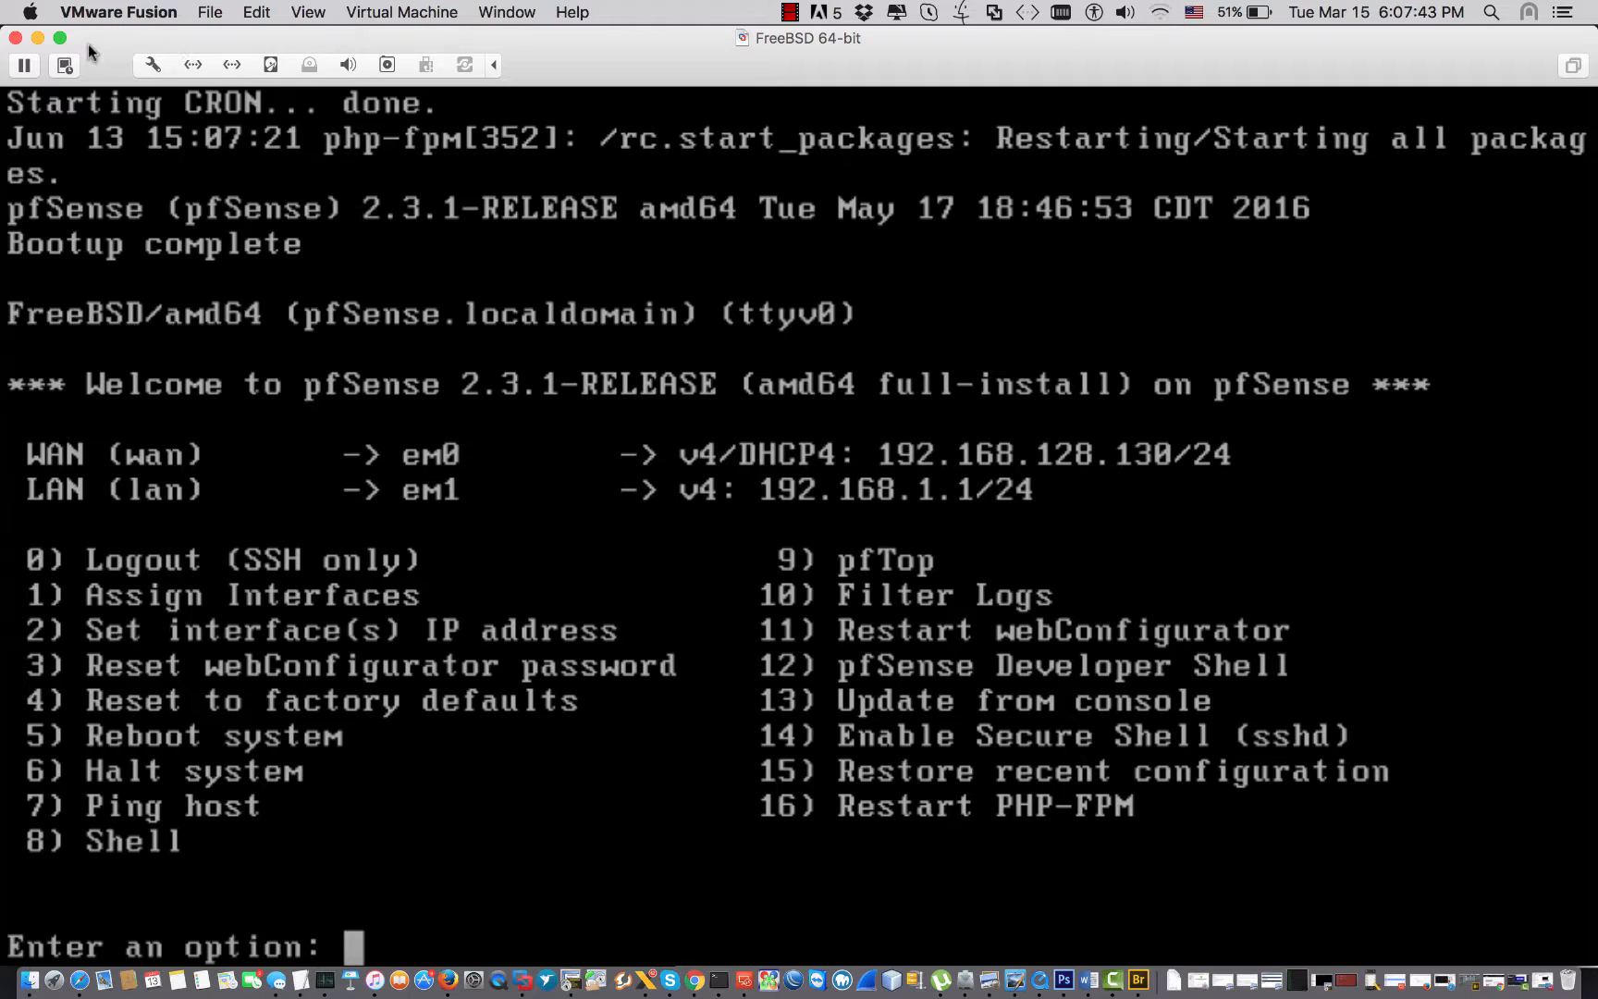
click(57, 39)
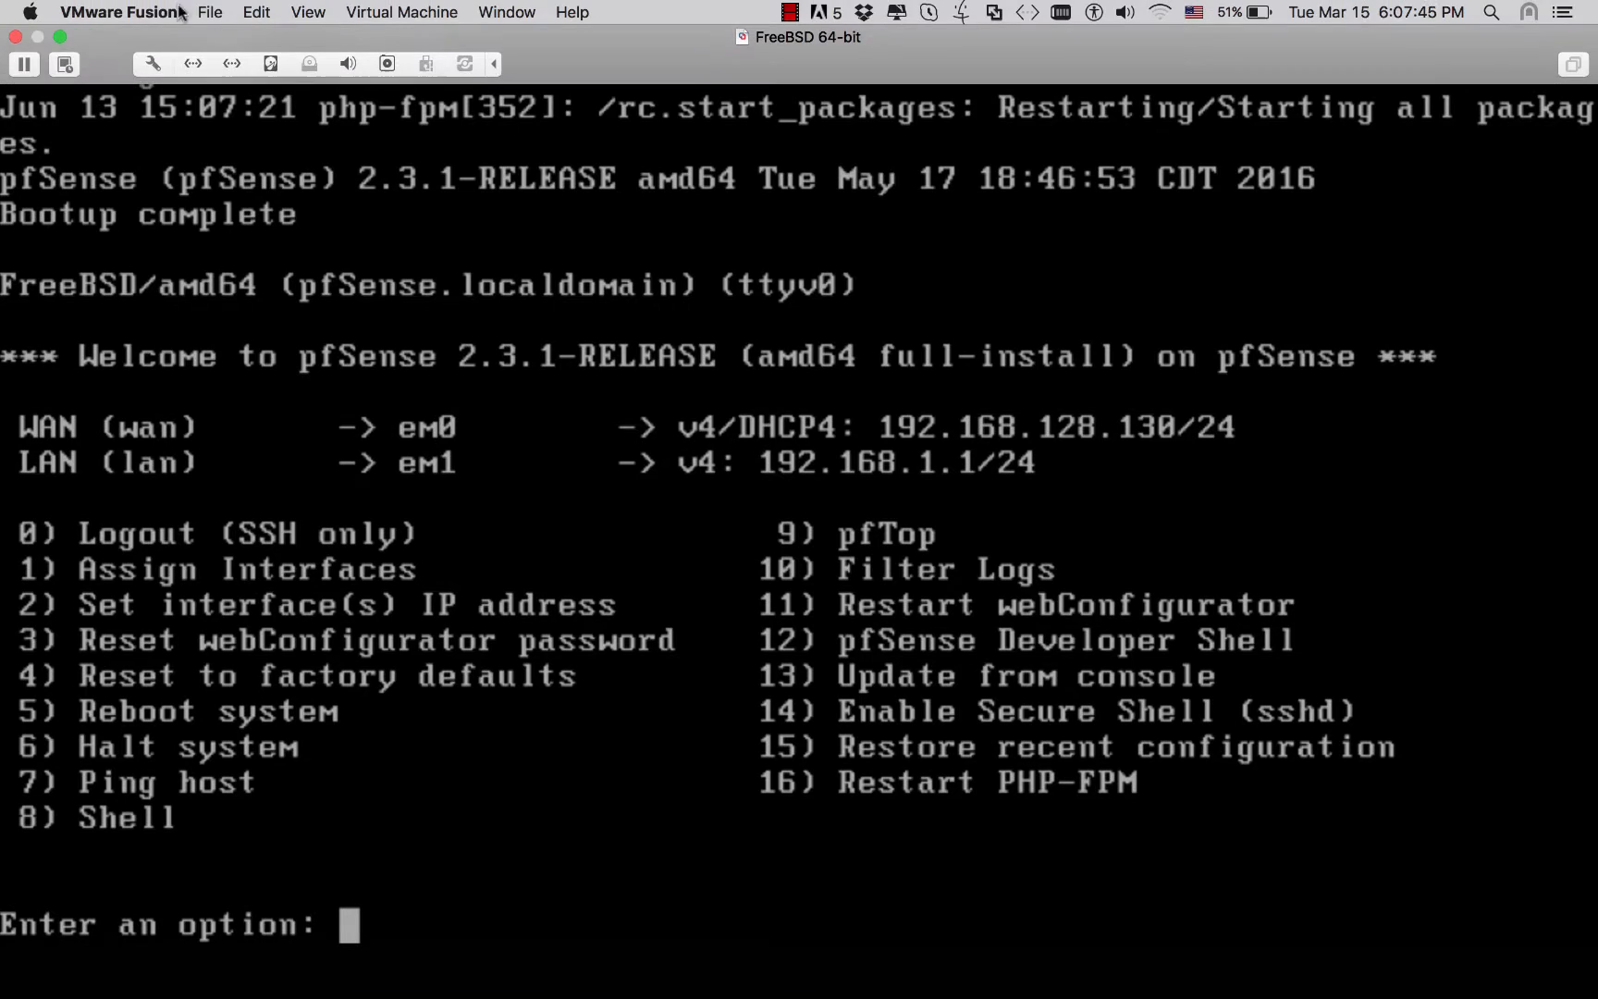
click(58, 35)
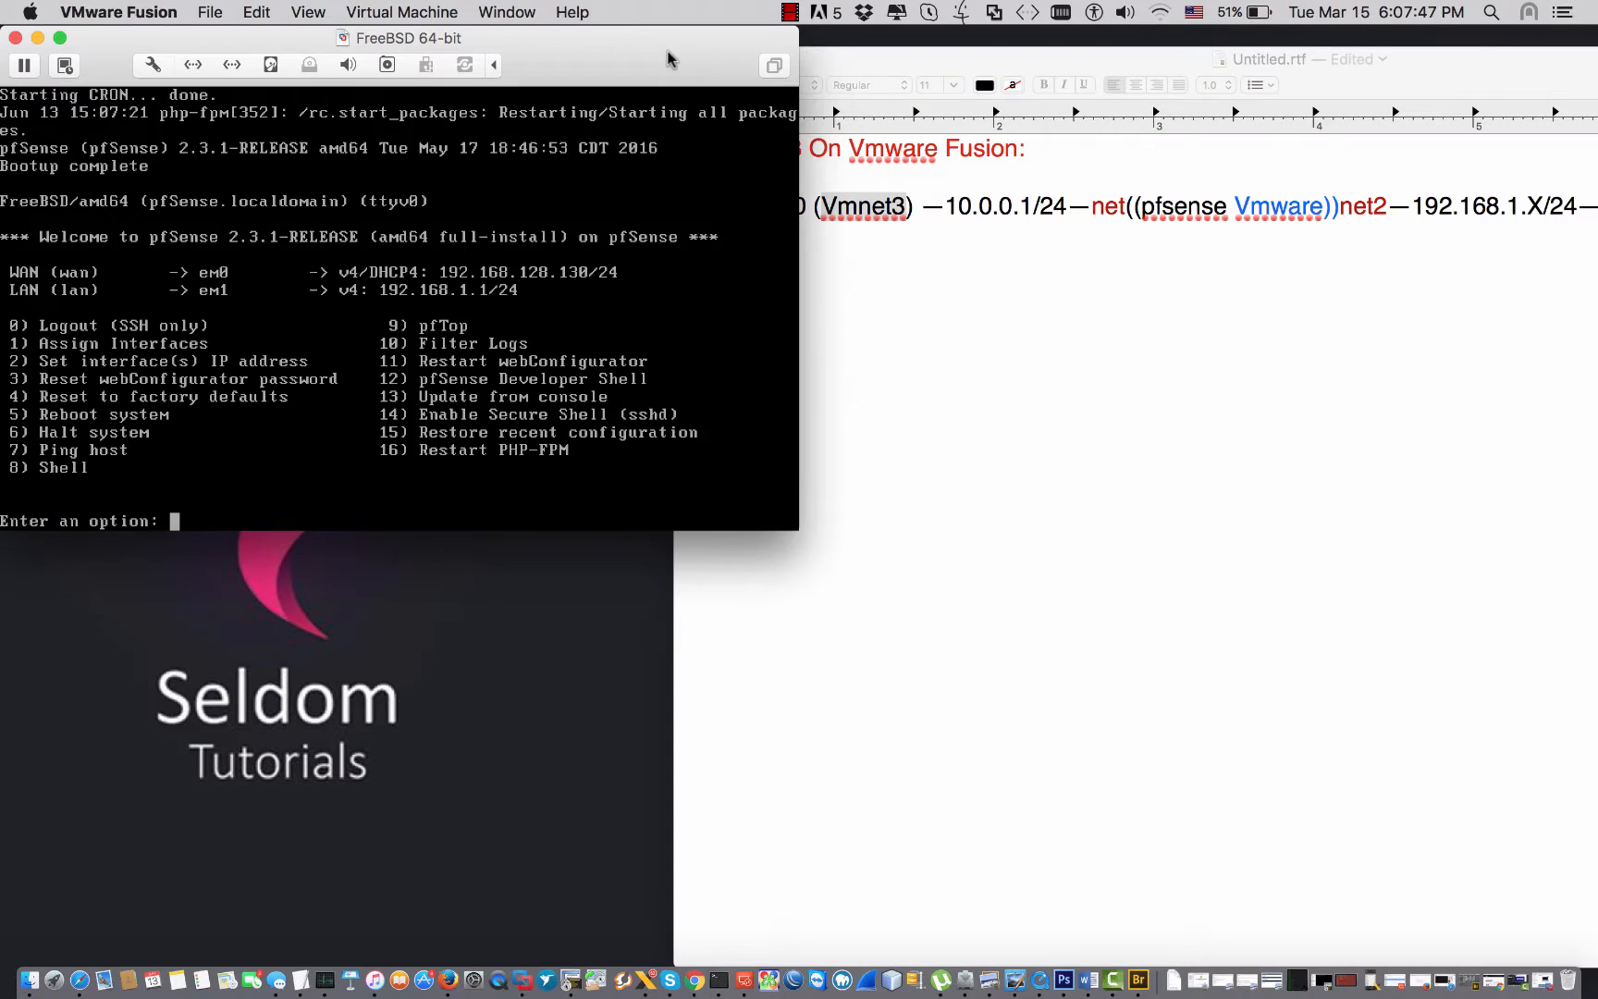
click(839, 131)
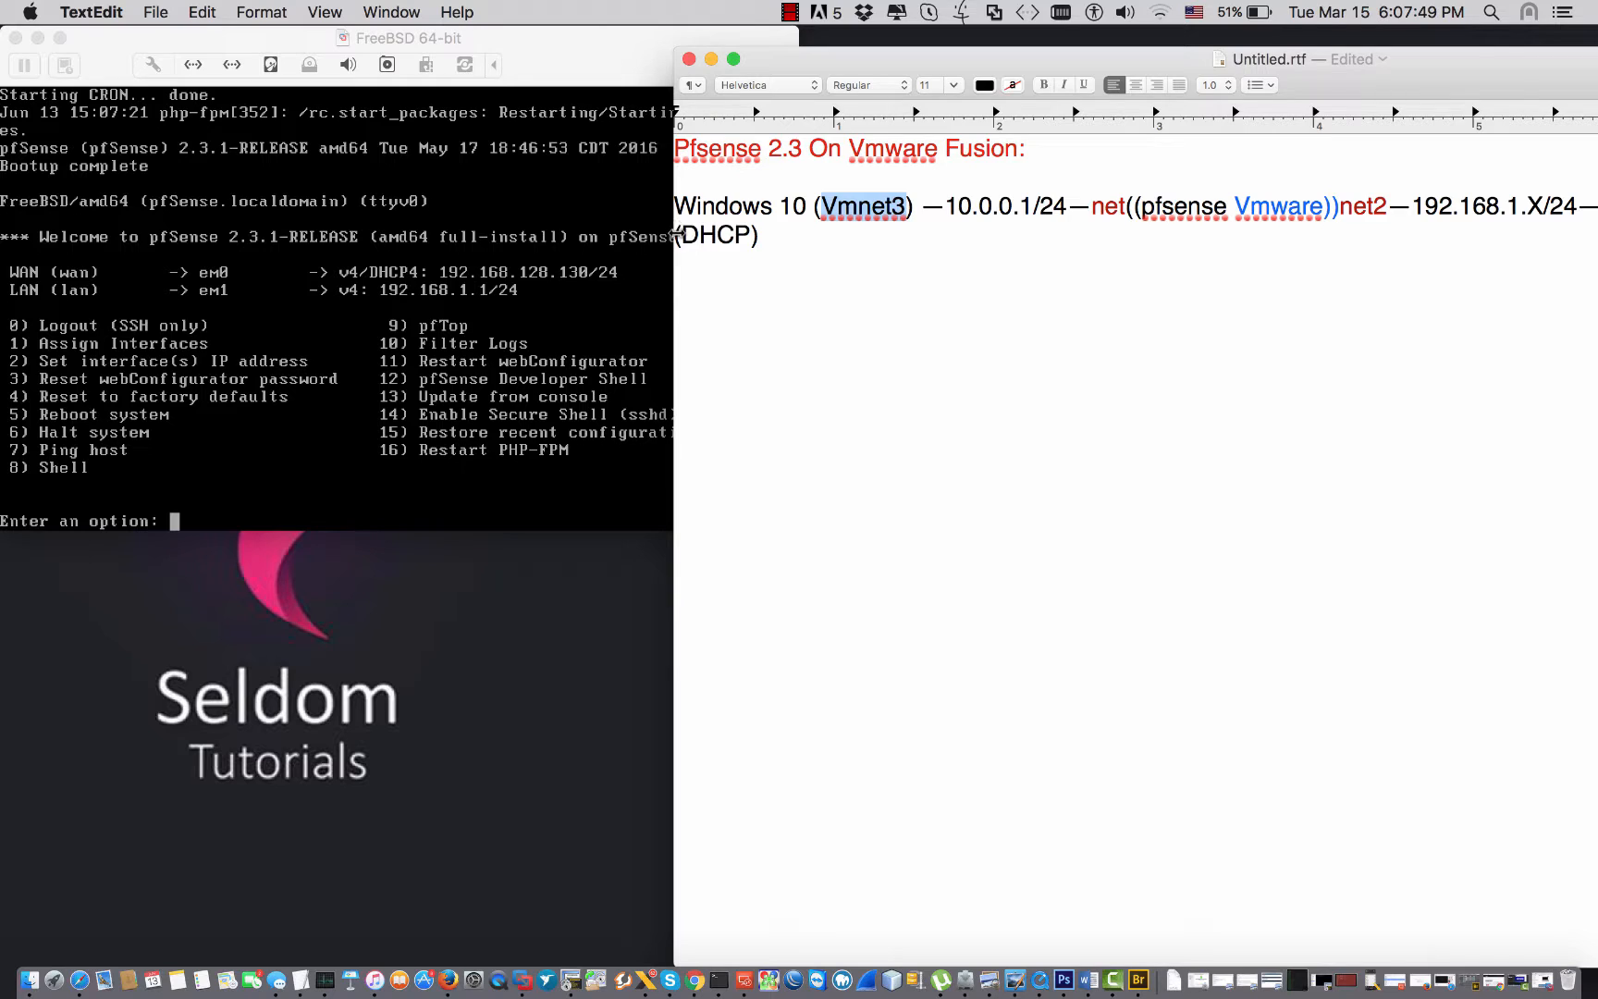
Widen the notes, highlight LAN 10.0.0.1/24 and WAN 192.168.1.X, then centre the pfSense console.
drag(678, 234, 444, 234)
click(678, 227)
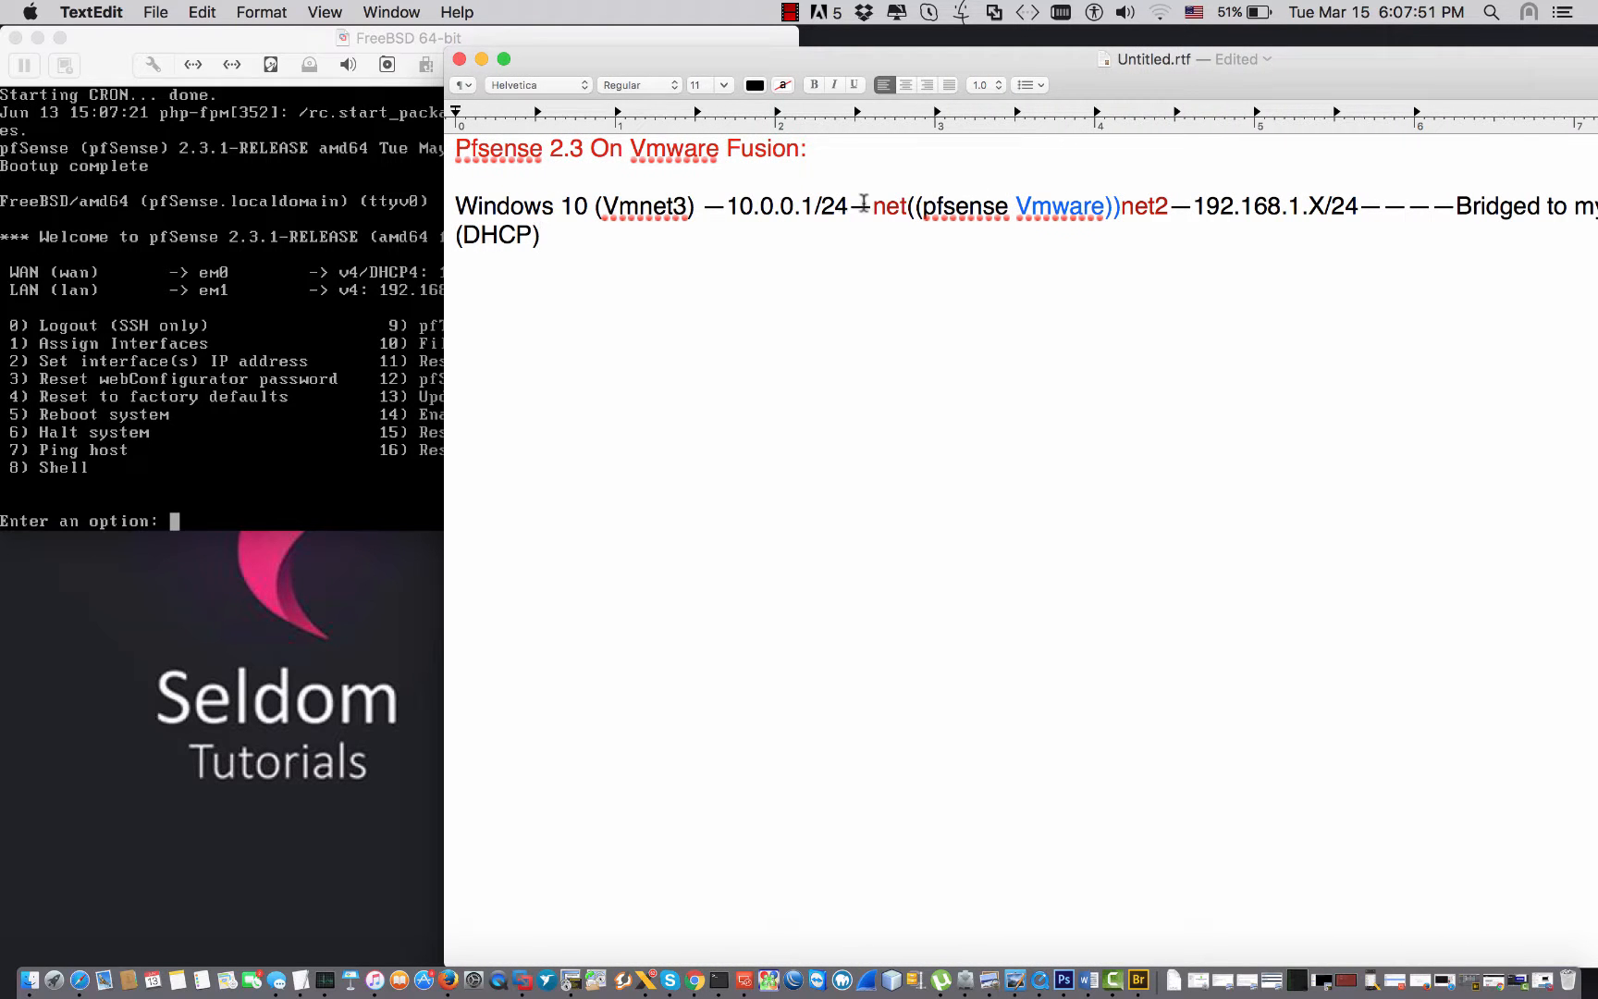
drag(871, 205, 753, 209)
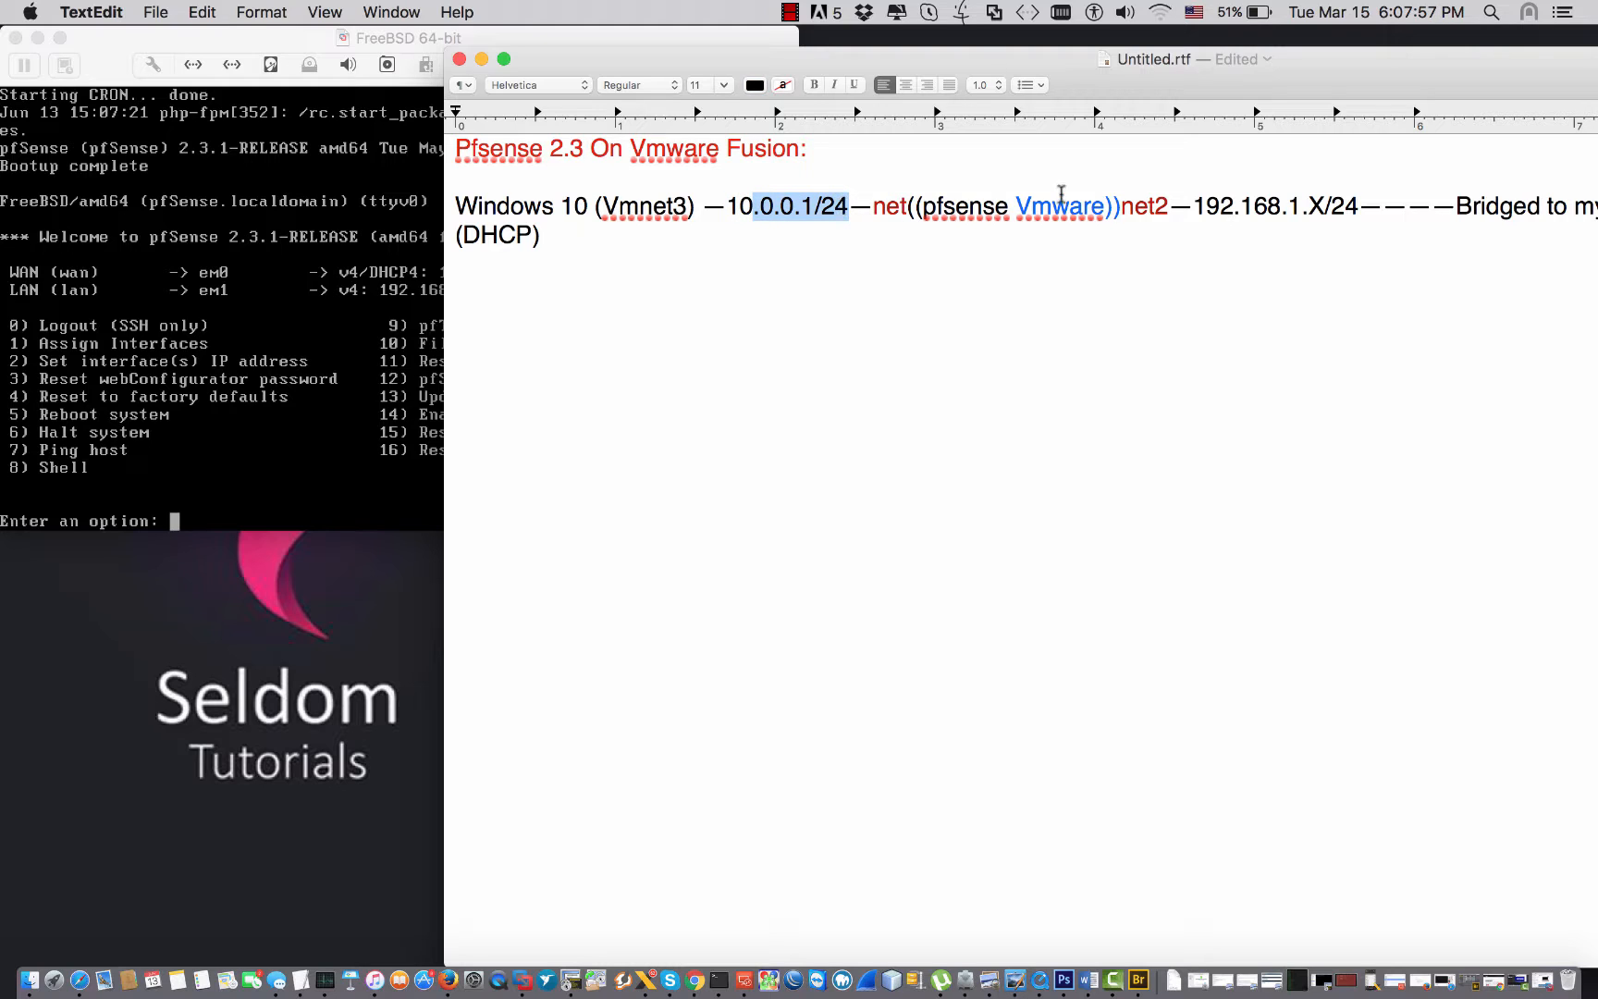
drag(1193, 205, 1332, 205)
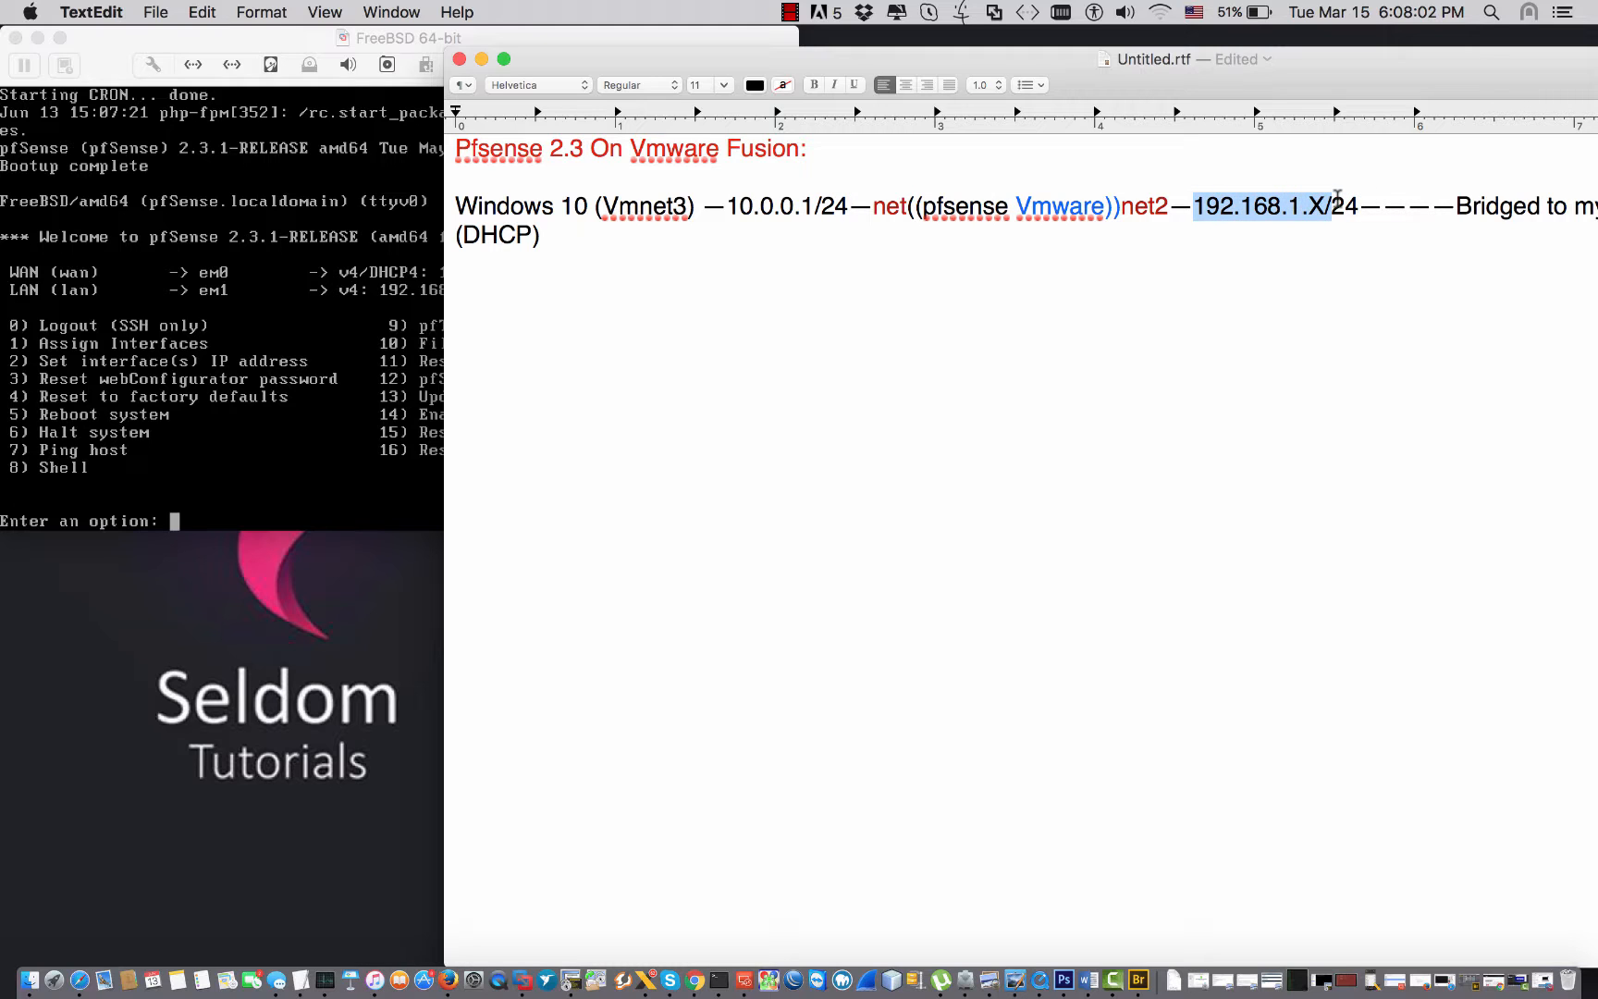
click(252, 36)
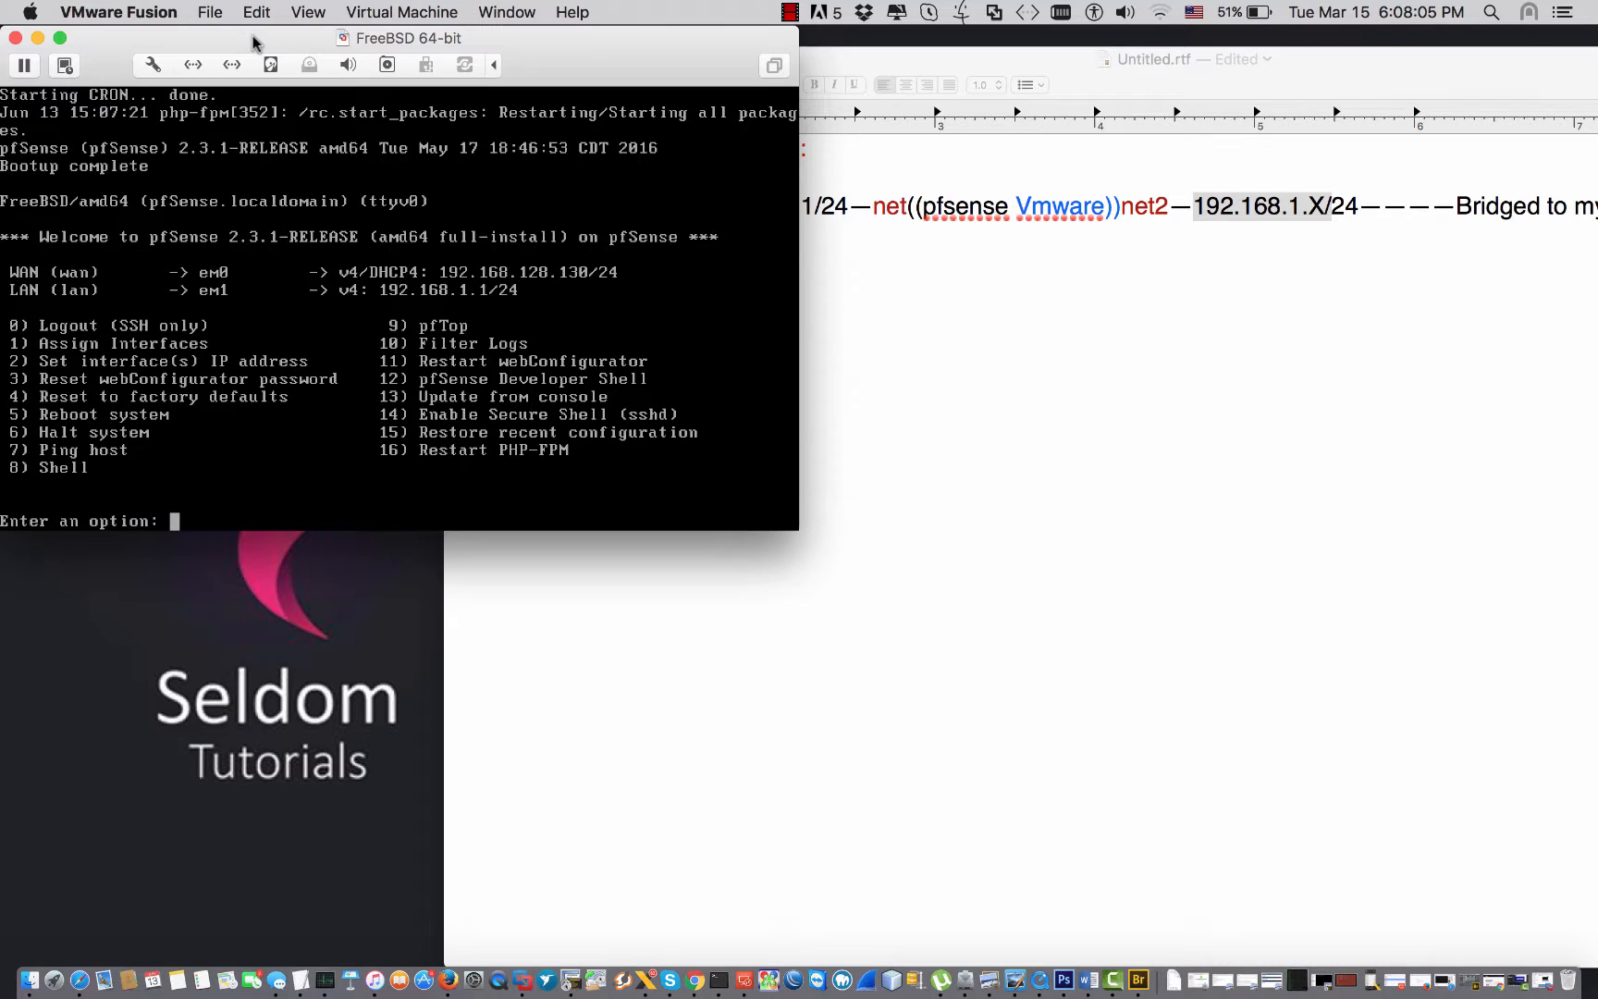
drag(254, 39, 918, 213)
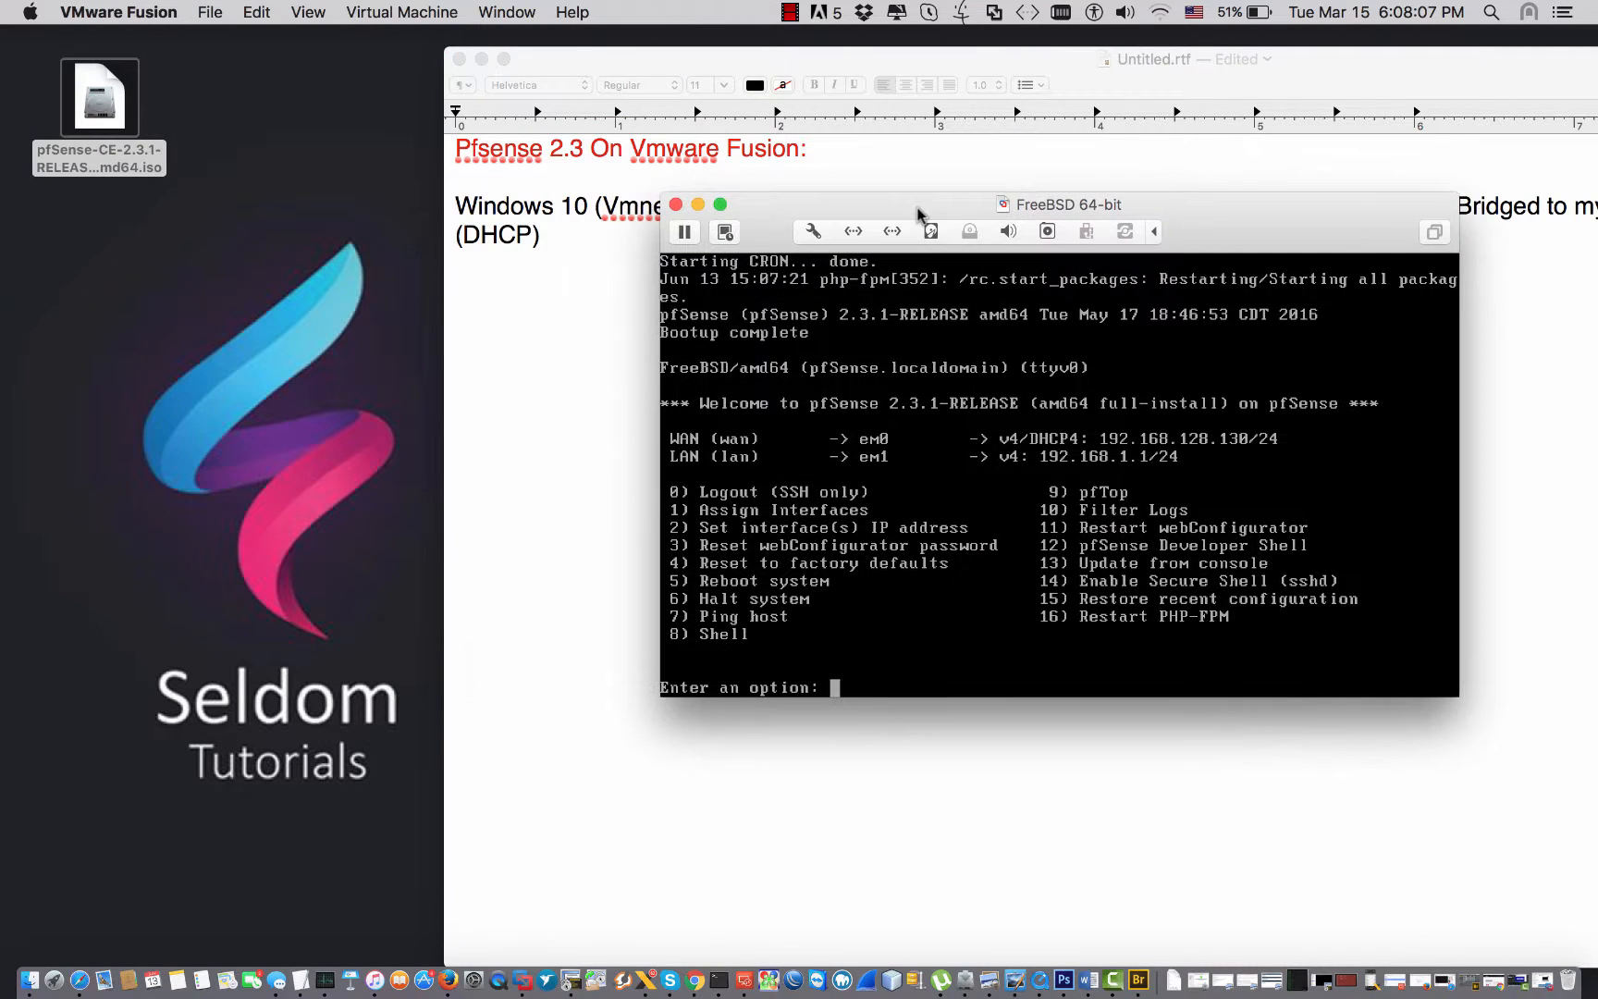
Choose console menu option 2 to set an interface IP address.
click(981, 414)
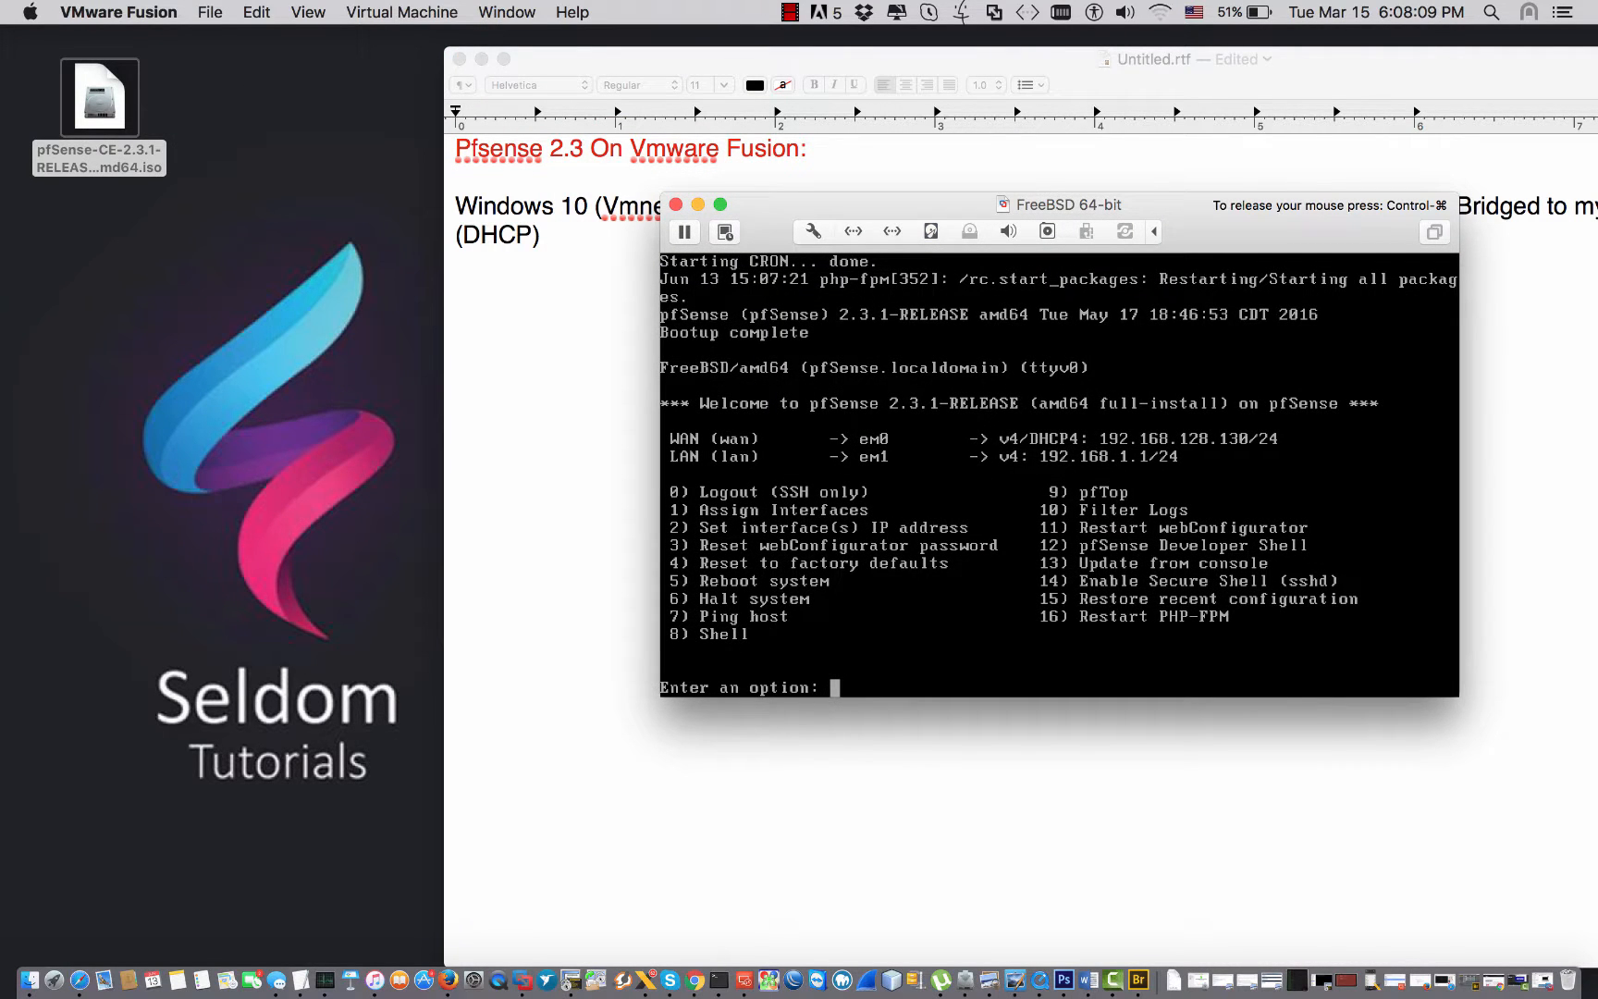
text(1)
key(BackSpace)
text(2)
key(ctrl+super)
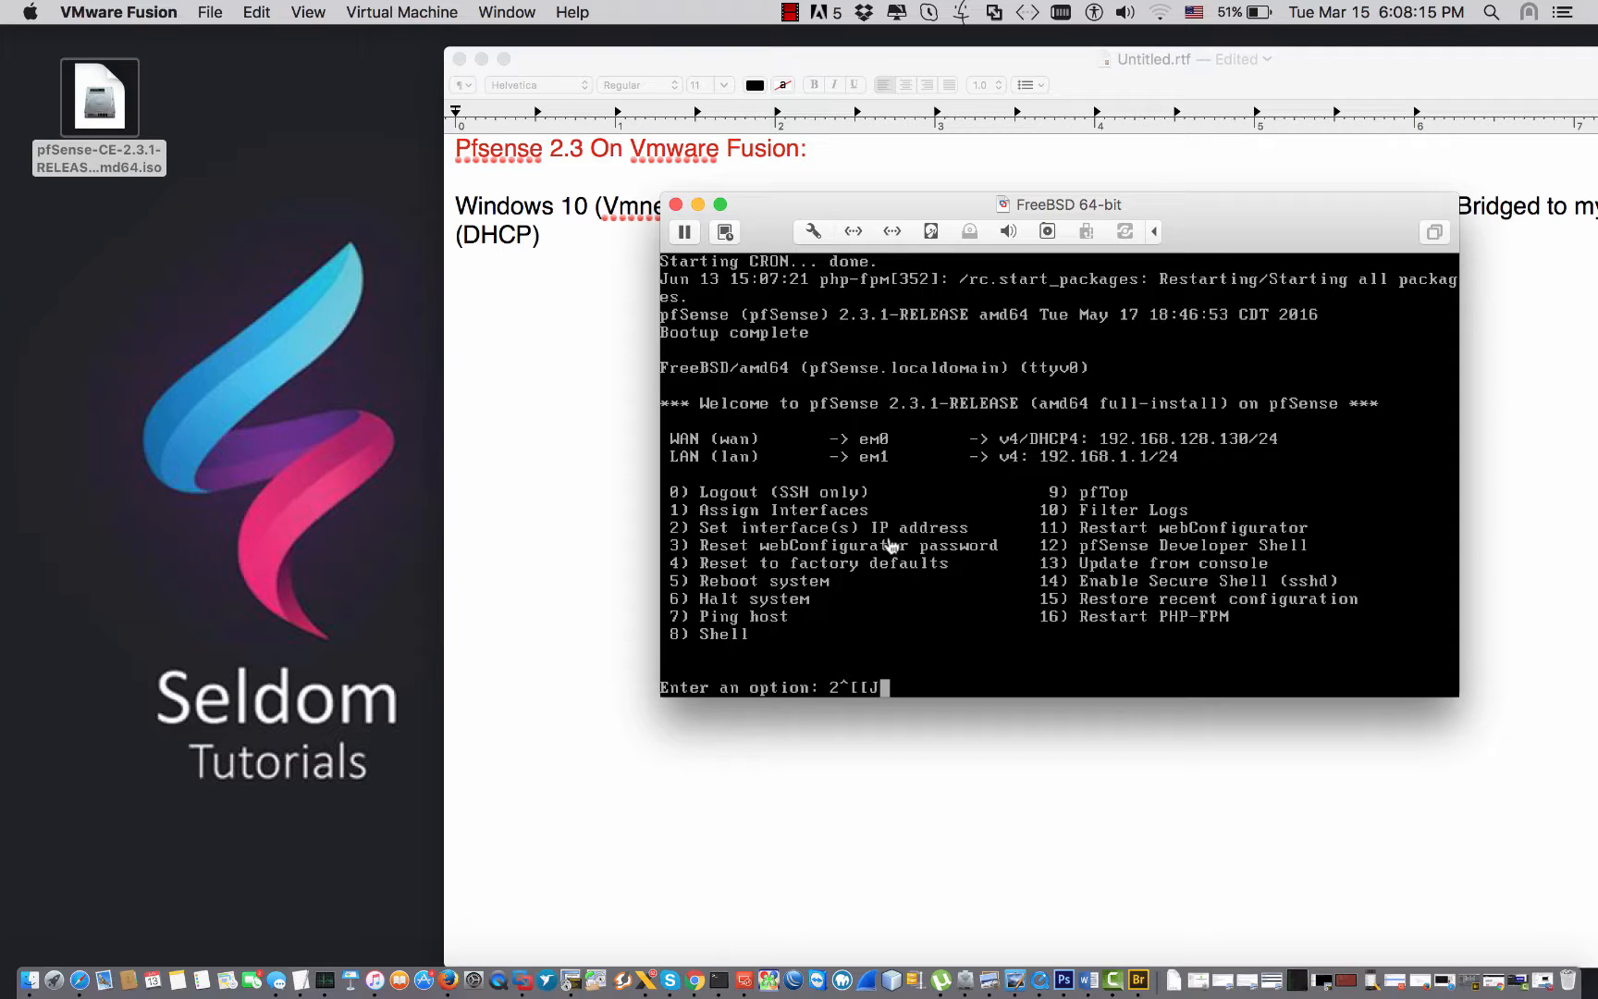
key(BackSpace)
key(BackSpace)
key(BackSpace)
key(BackSpace)
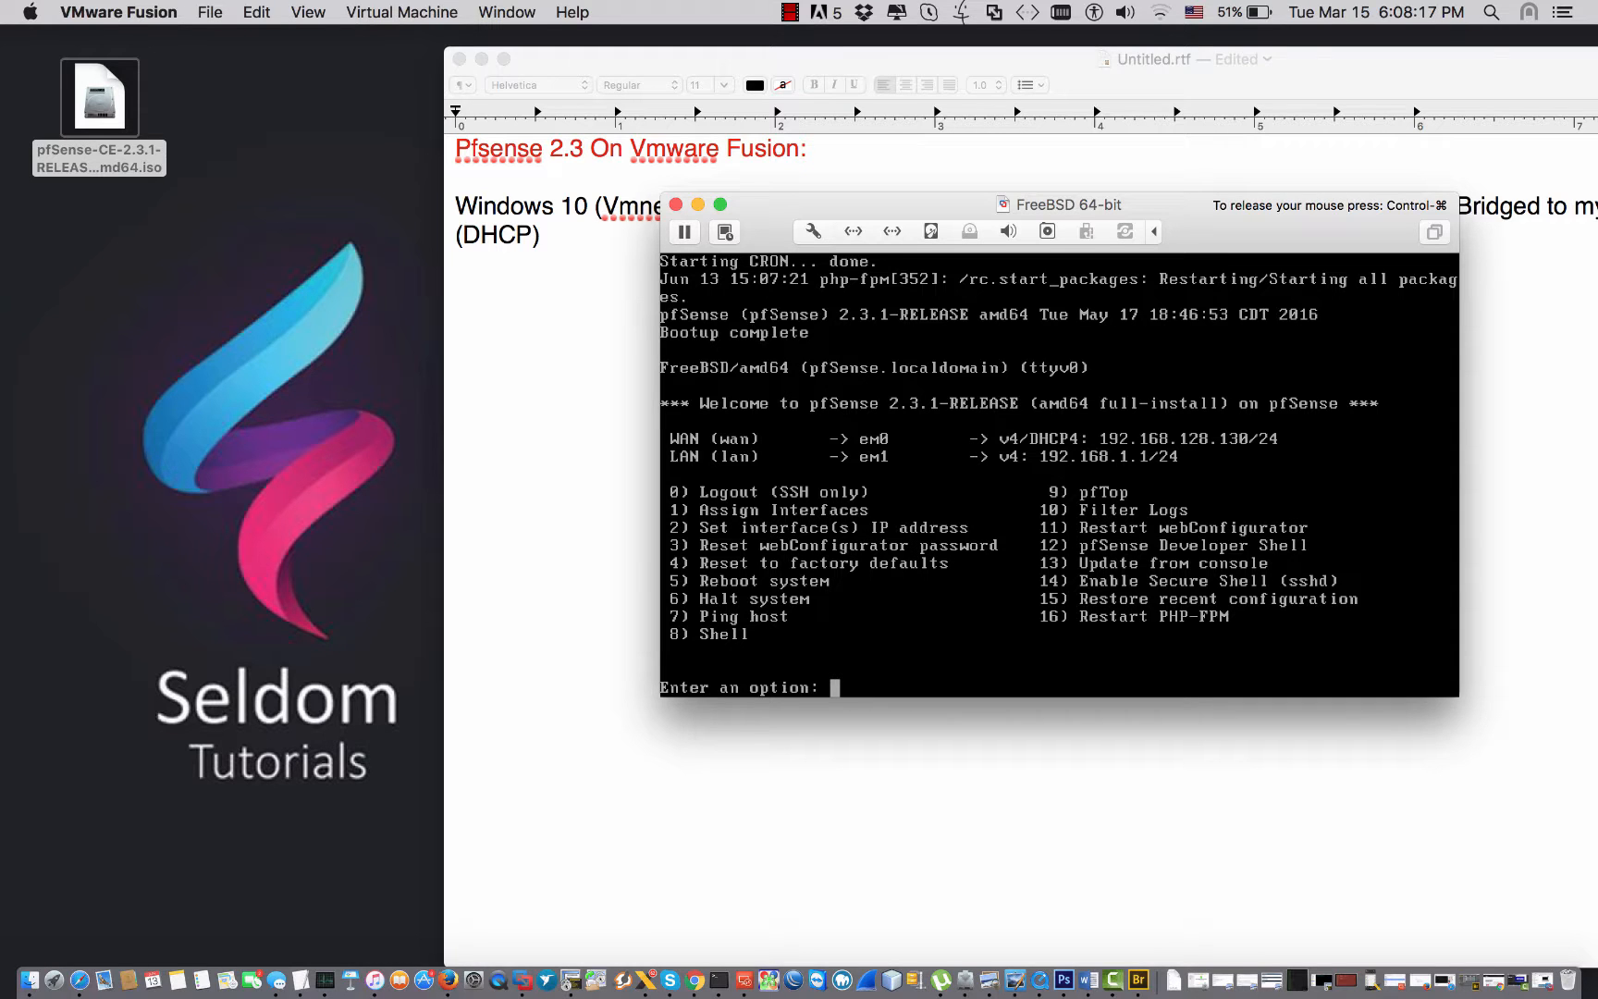
text(2)
key(Return)
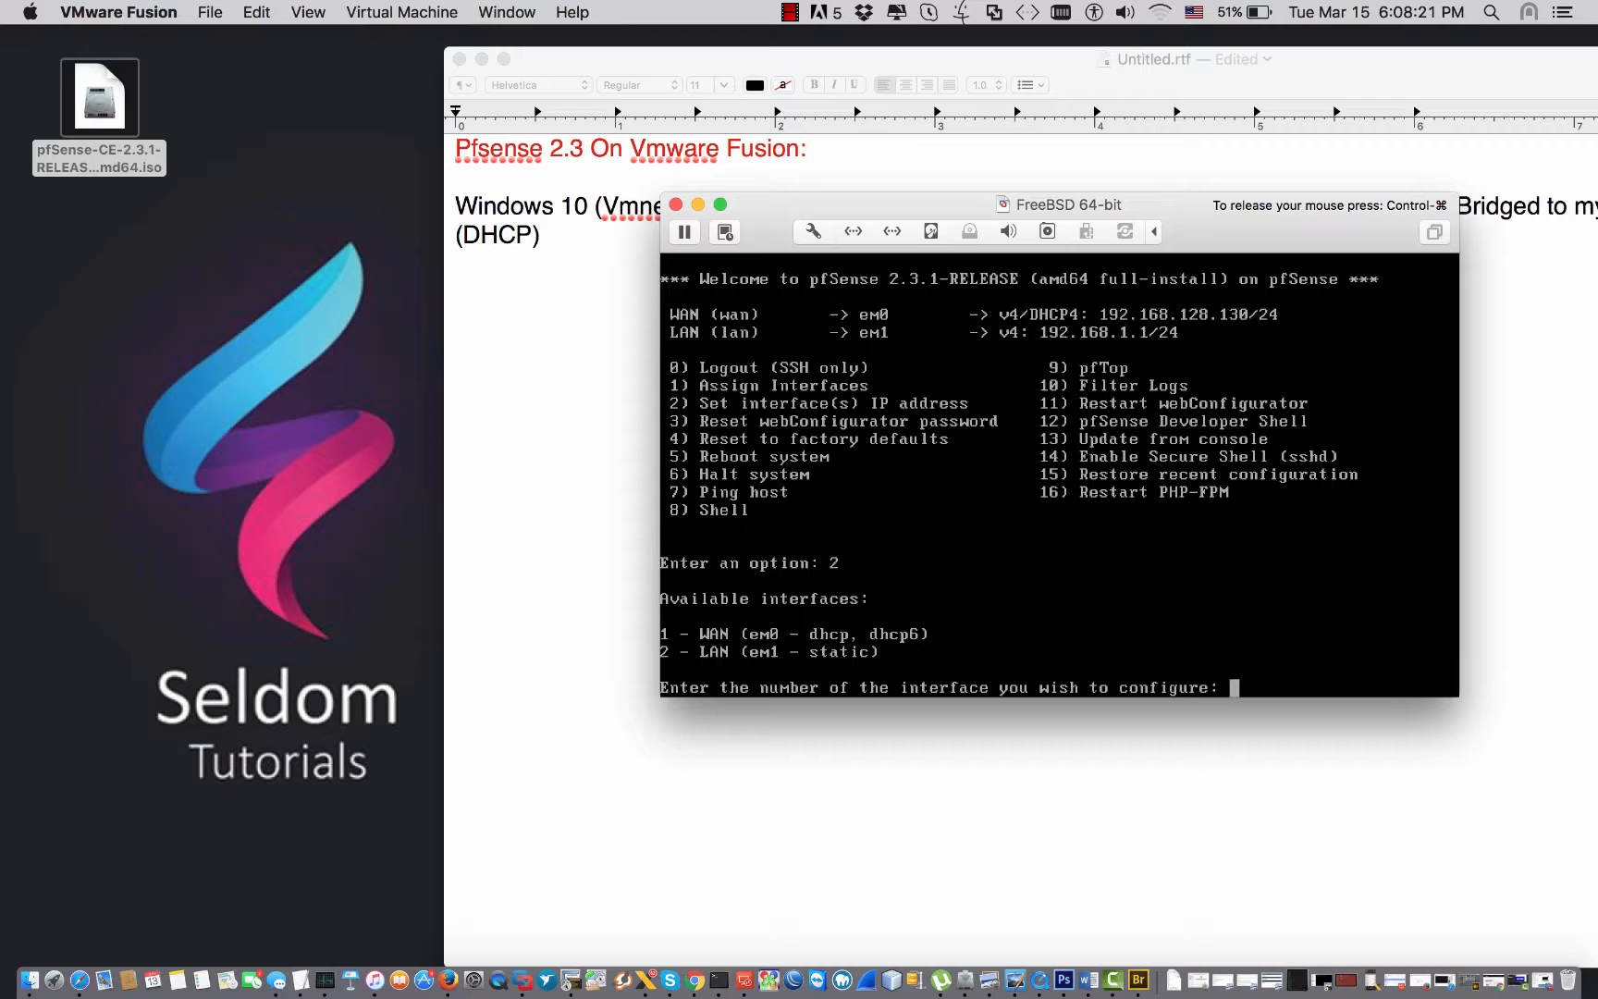
Select interface 2, the LAN, for configuration.
text(2)
key(ctrl+super)
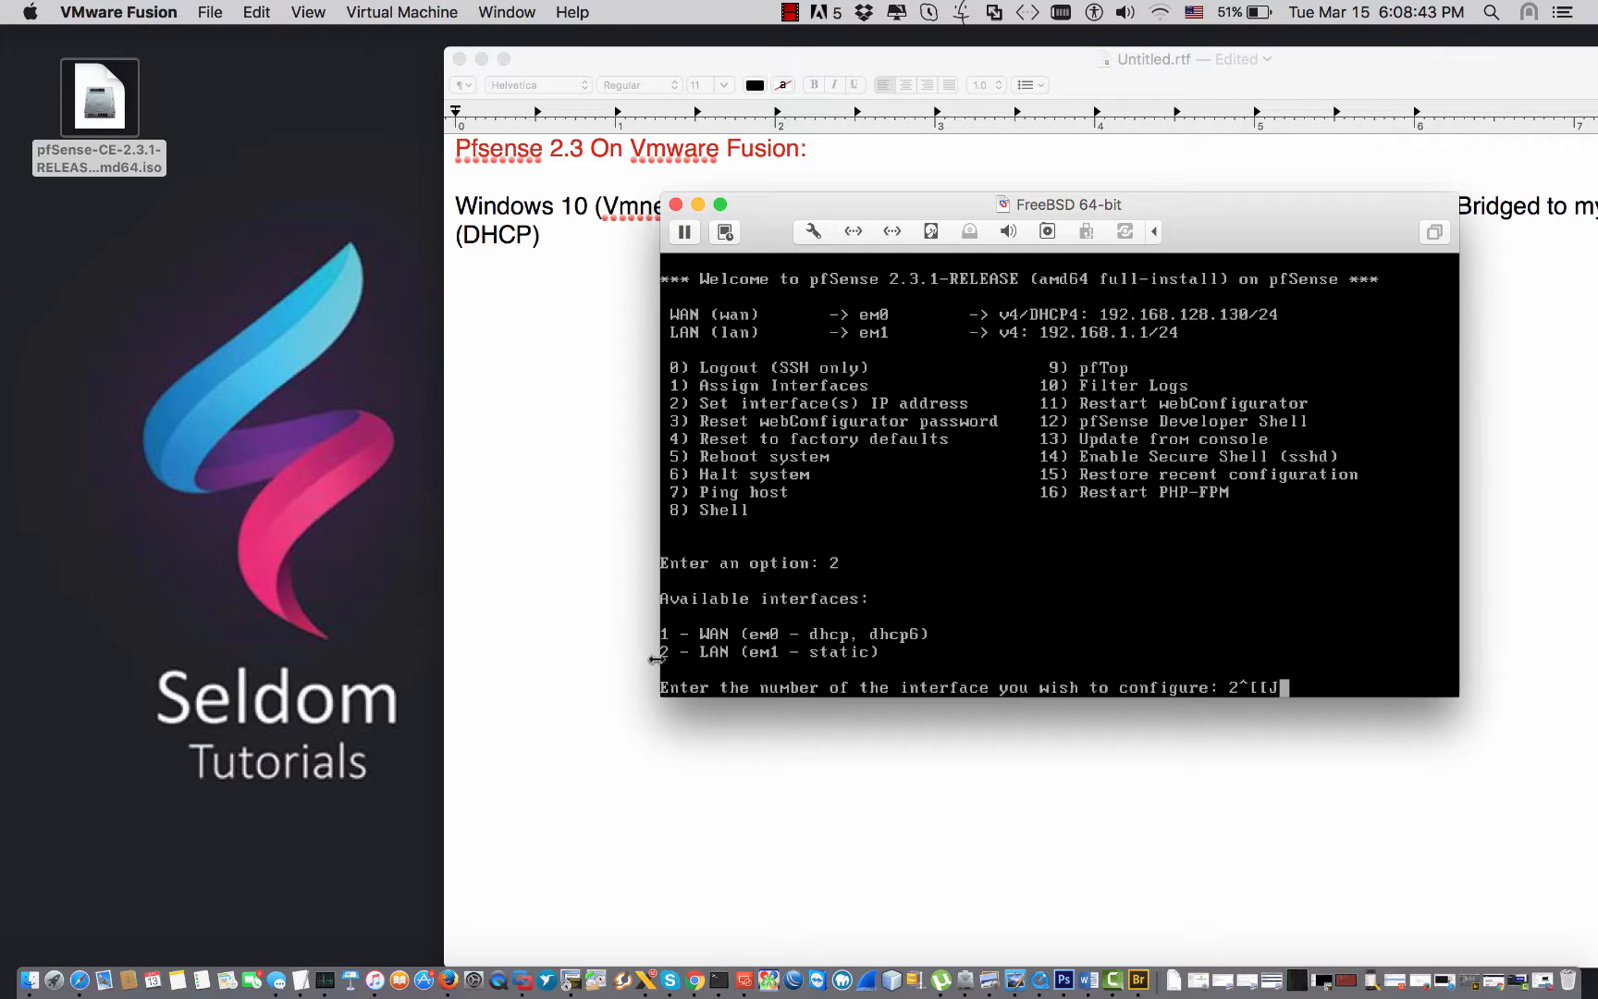
click(1006, 655)
text(u)
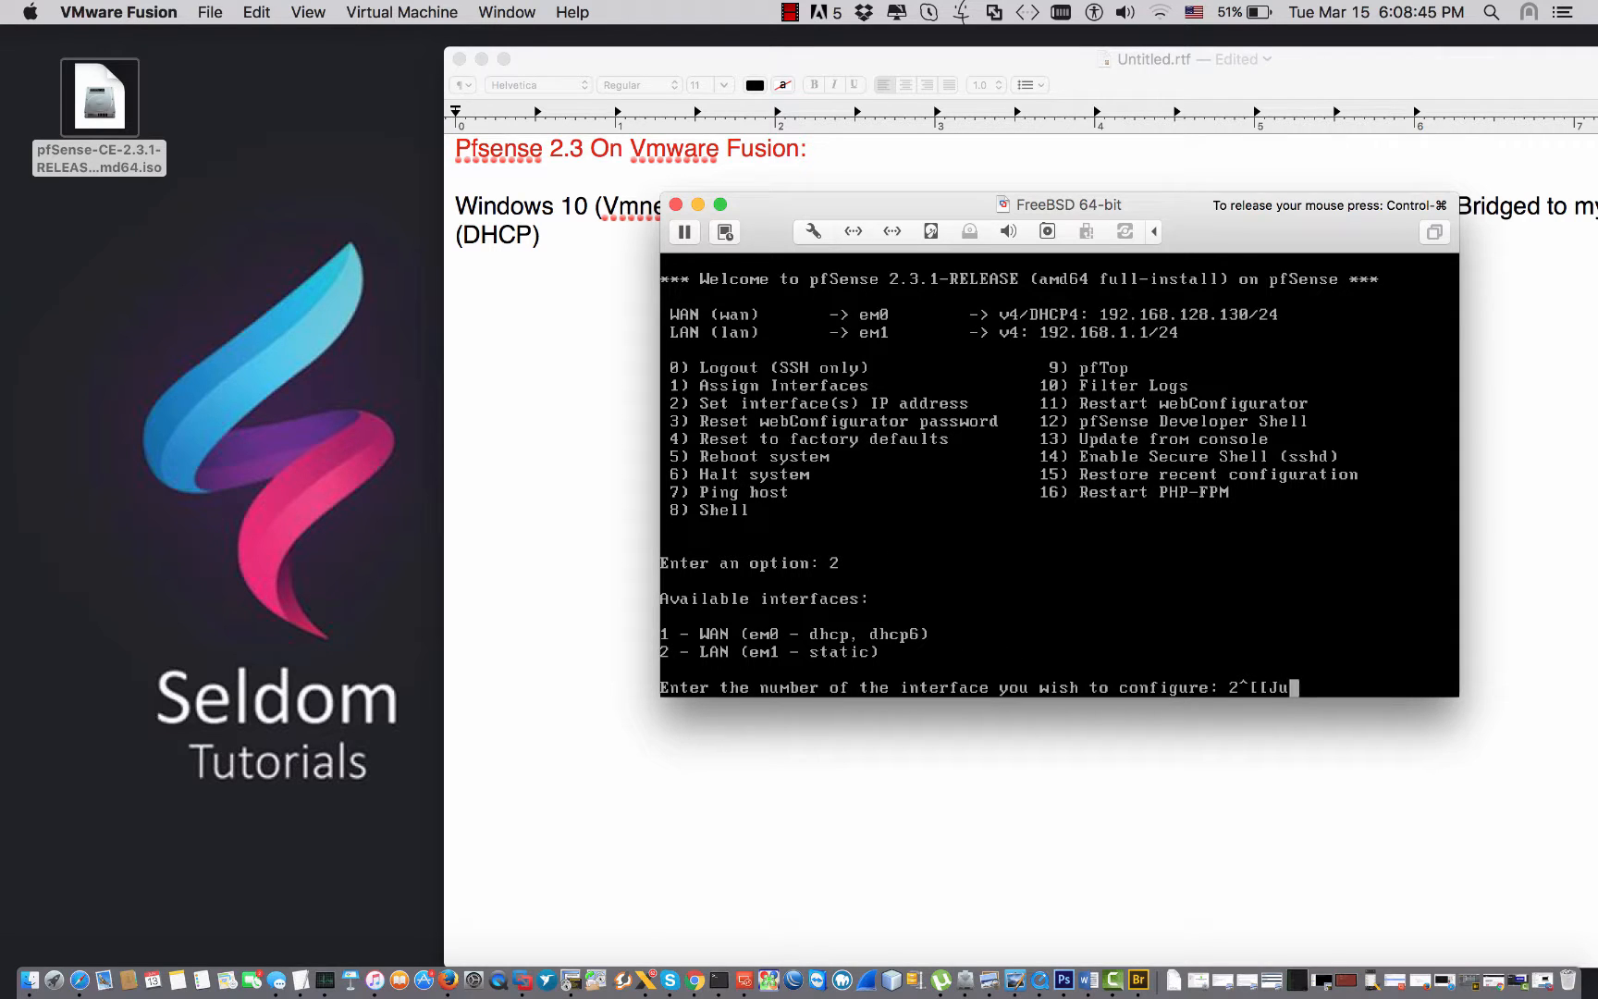
key(BackSpace)
key(BackSpace)
key(BackSpace)
key(BackSpace)
key(BackSpace)
text(2)
key(Return)
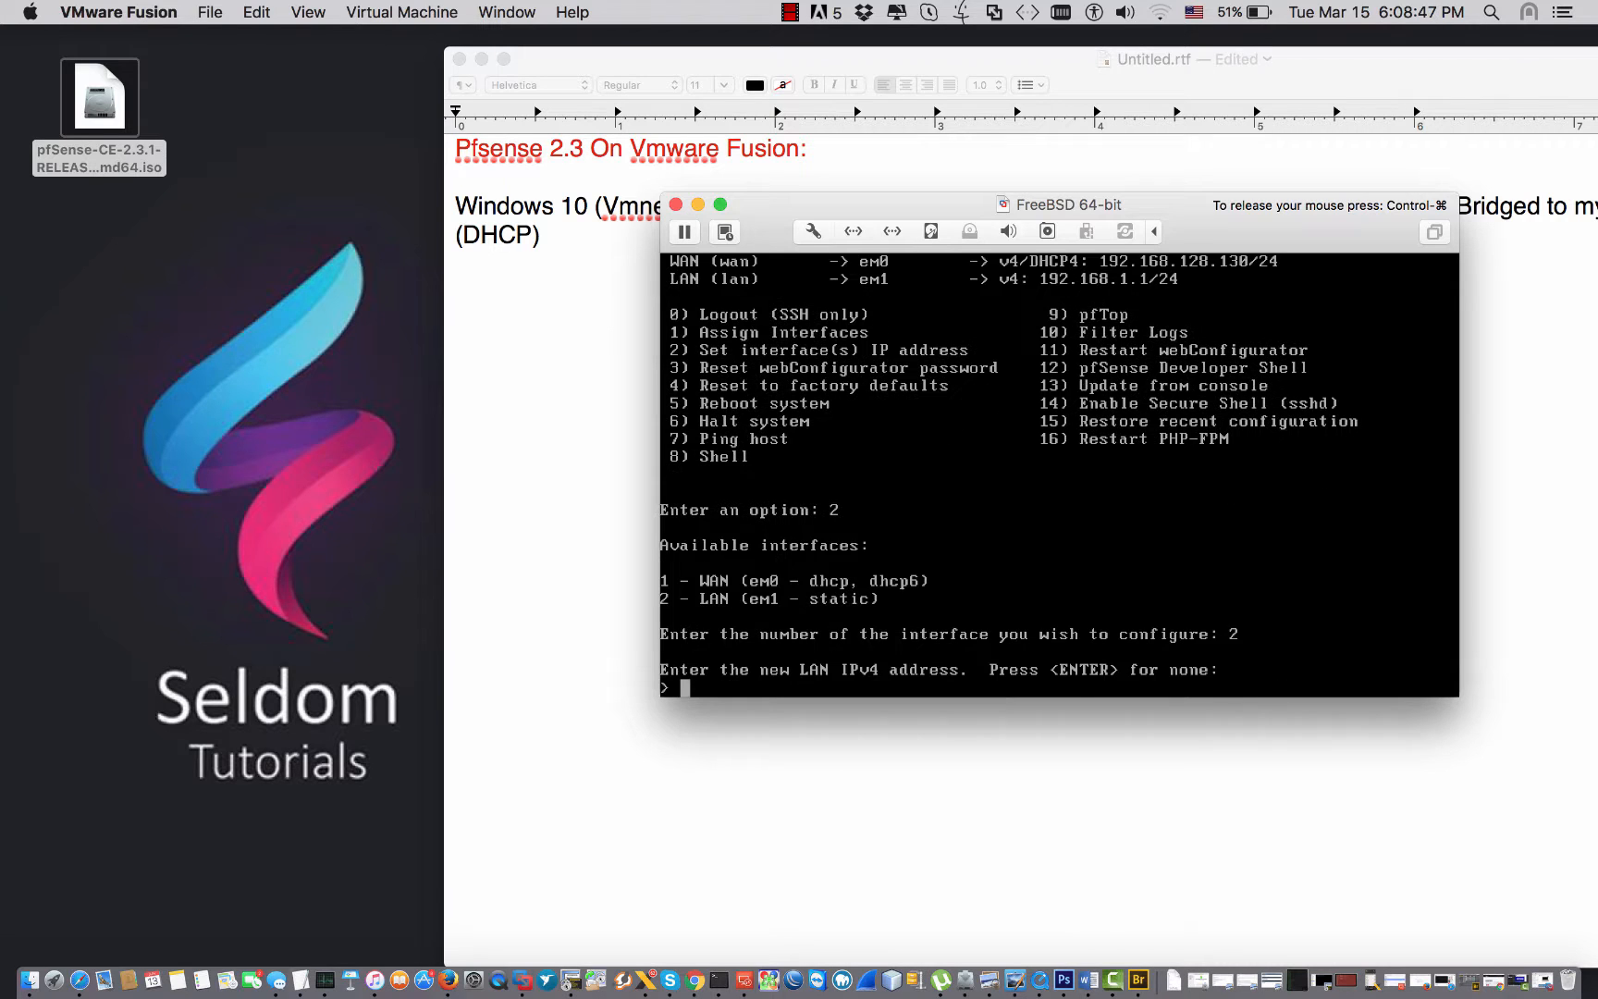
Give the LAN address 10.0.0.1 with a 24-bit mask, no upstream gateway and no IPv6.
text(10.0.0.1)
key(Return)
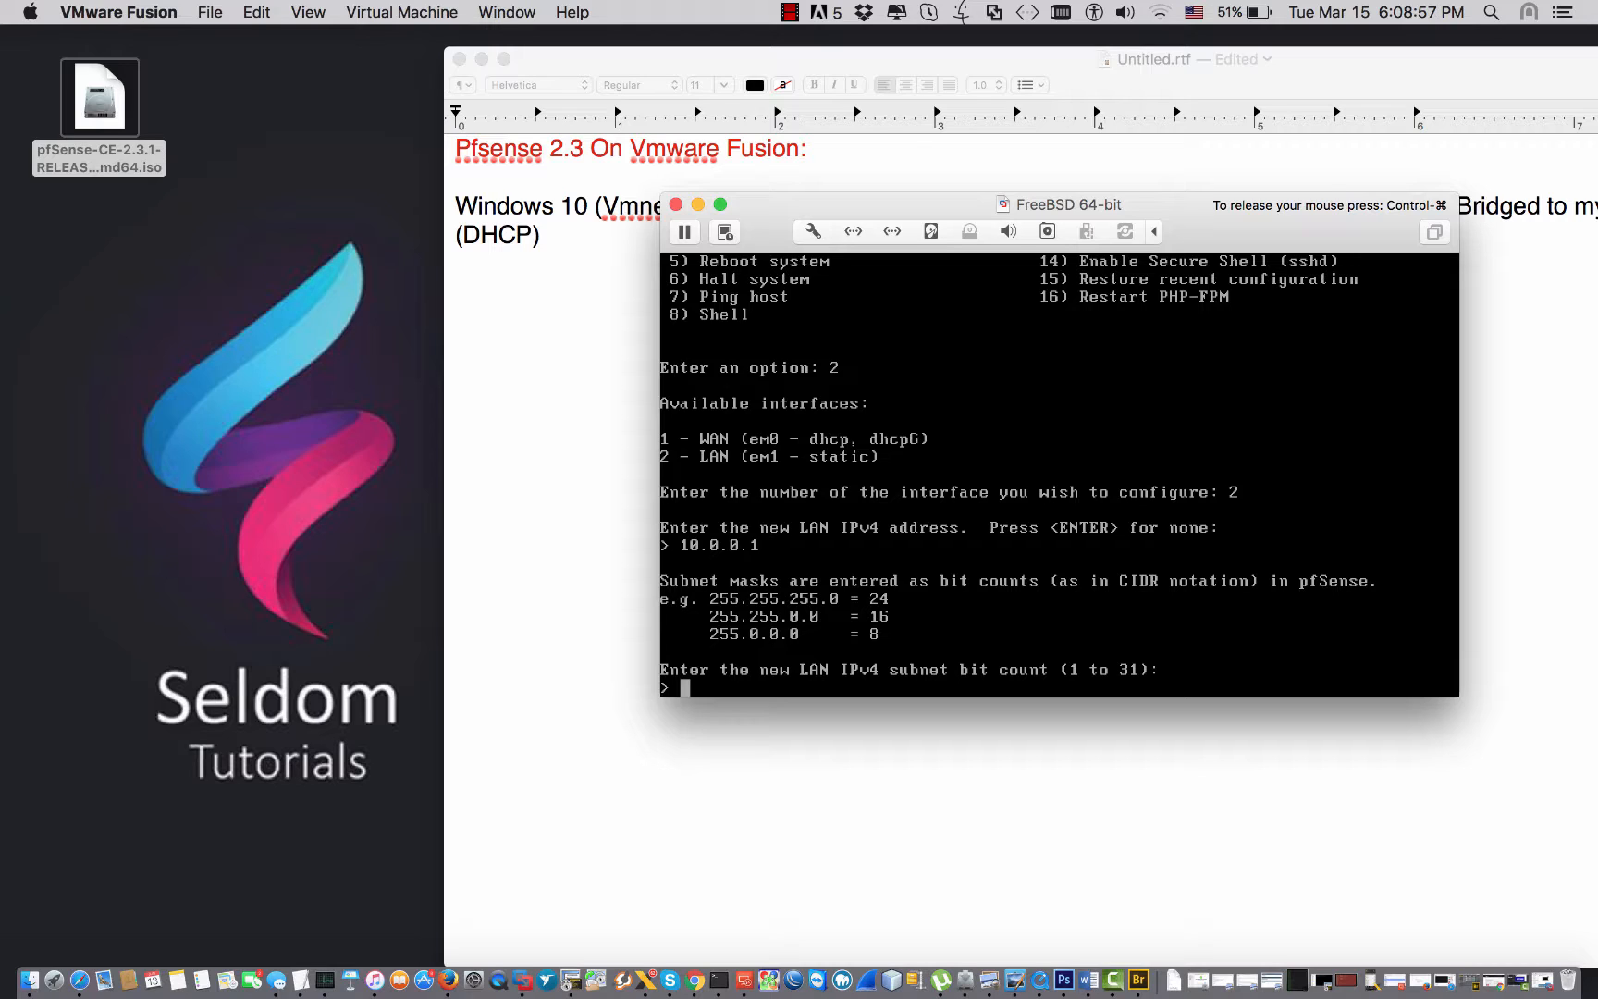
text(255.255)
key(BackSpace)
key(BackSpace)
key(BackSpace)
key(BackSpace)
key(BackSpace)
key(BackSpace)
key(BackSpace)
text(24)
key(Return)
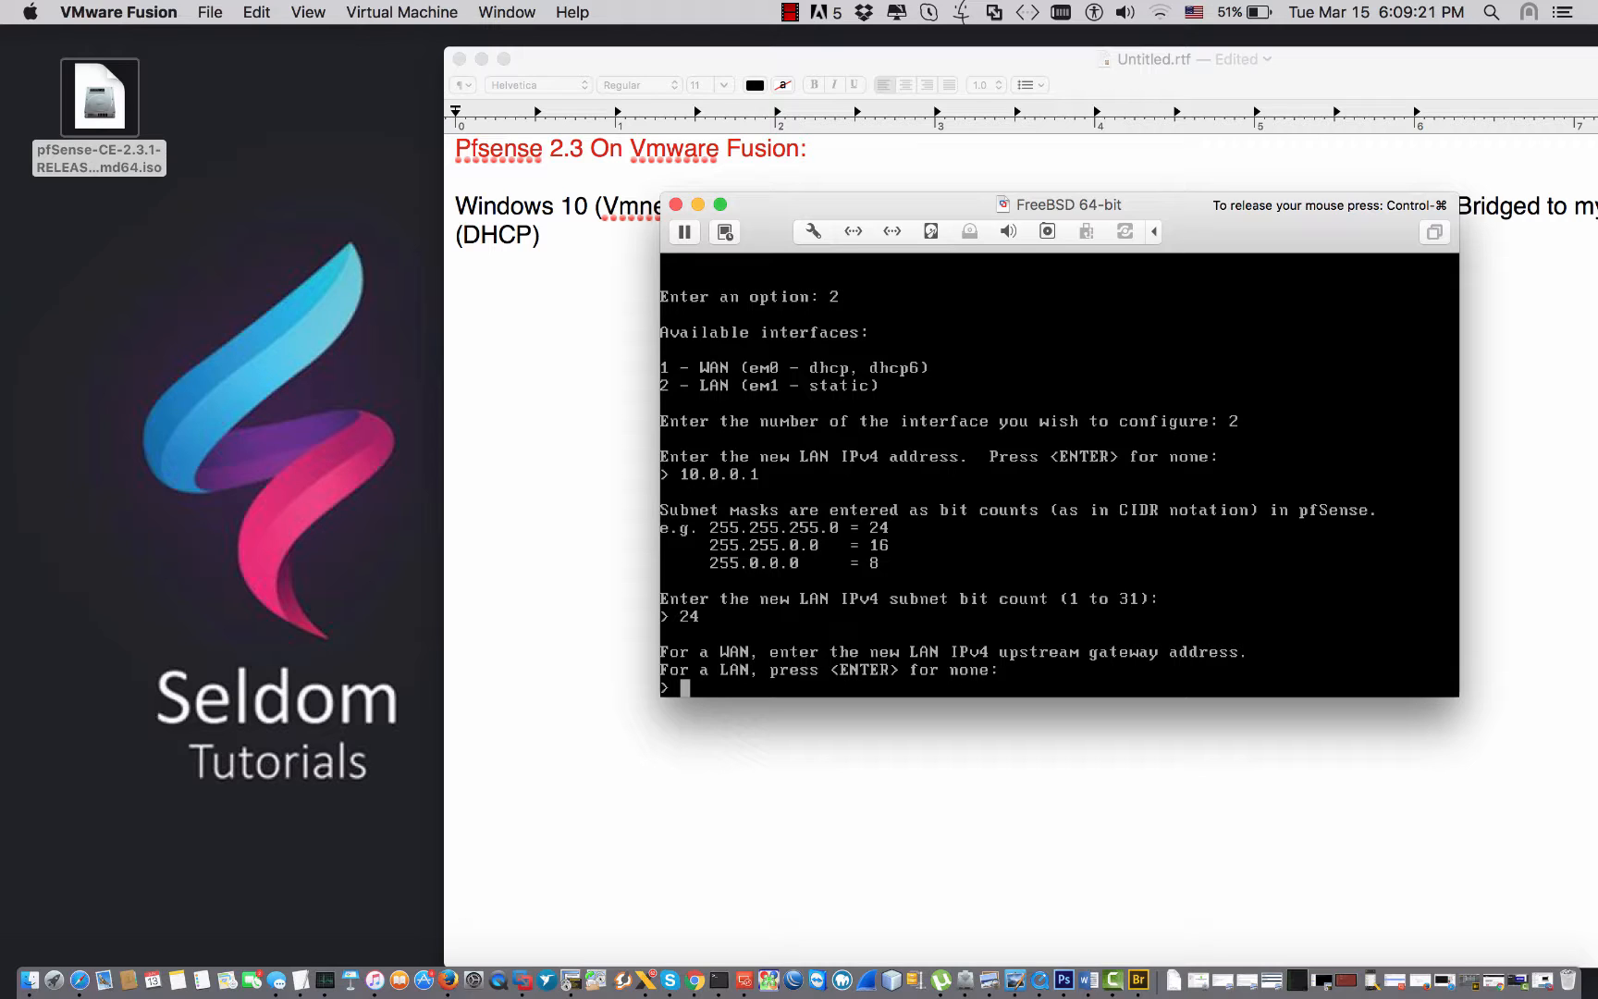
key(Return)
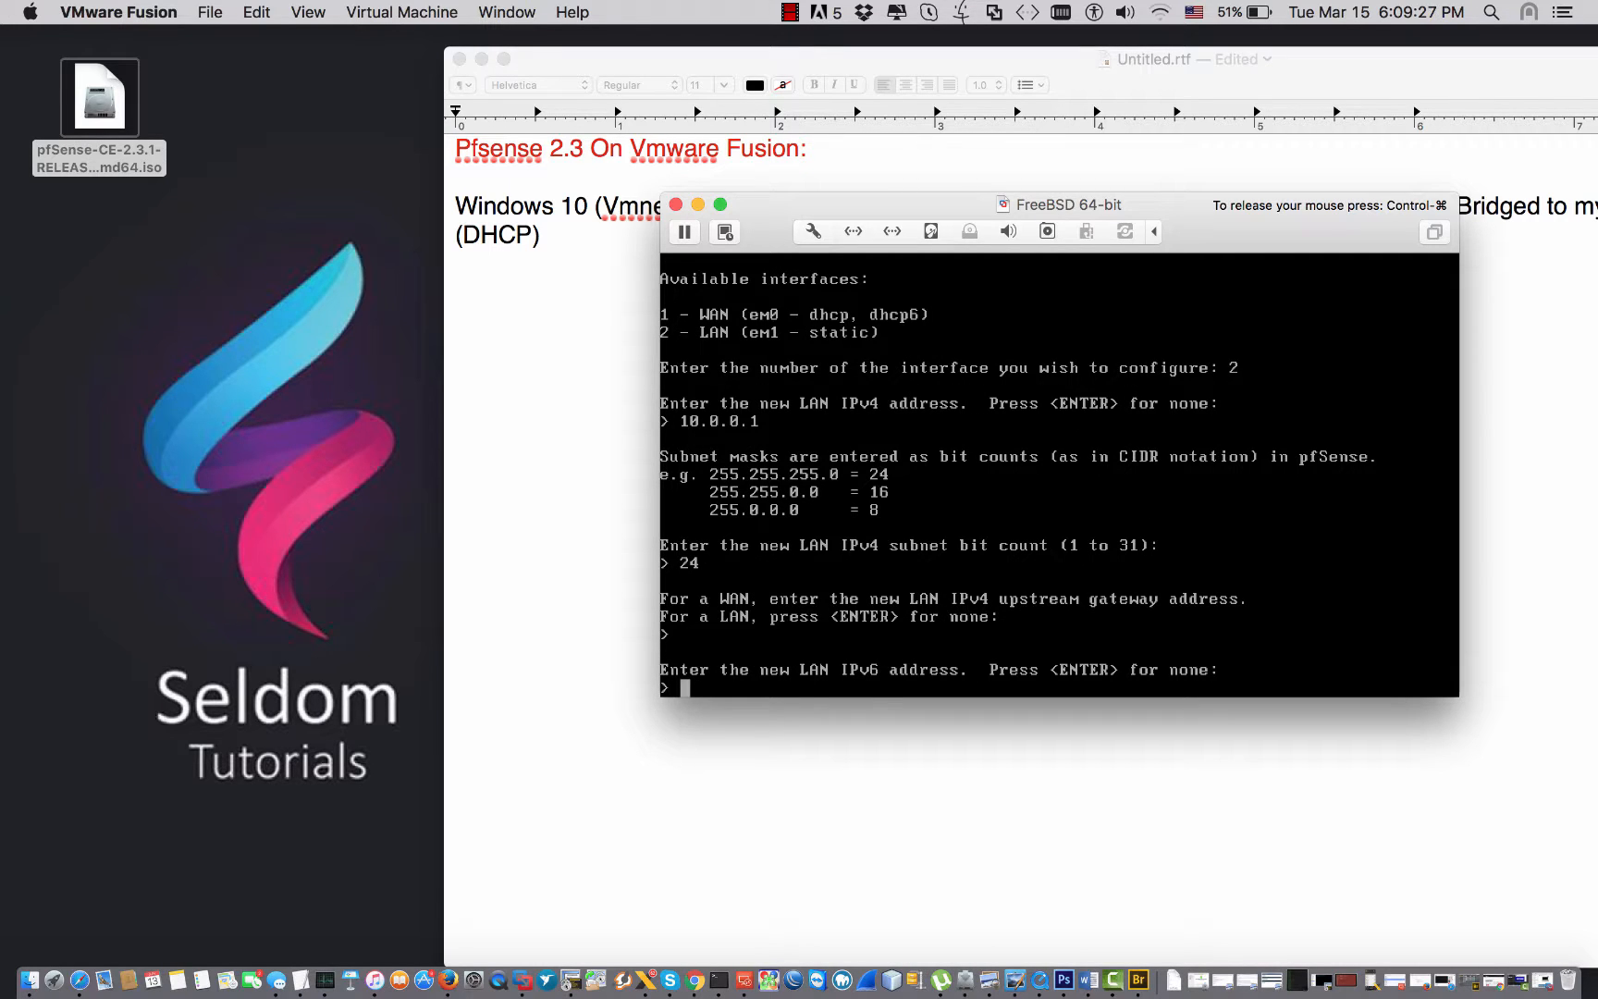
key(Return)
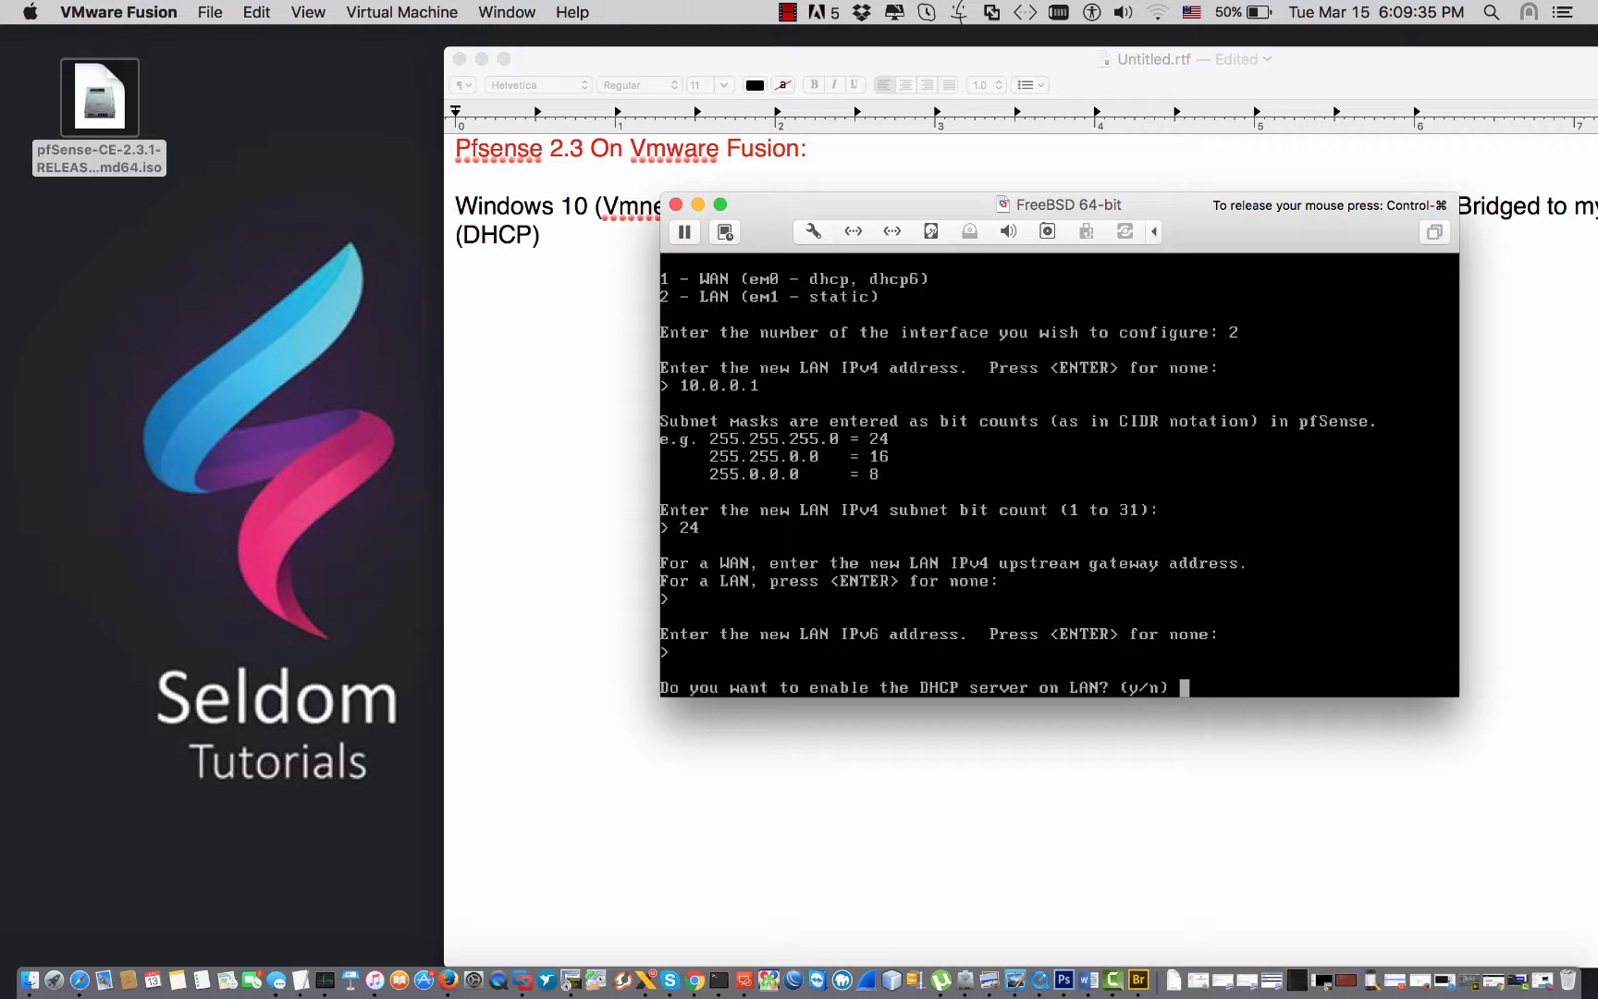
Enable the LAN DHCP server with the range 10.0.0.100 to 10.0.0.200.
key(ctrl+super)
click(571, 257)
drag(603, 207, 535, 205)
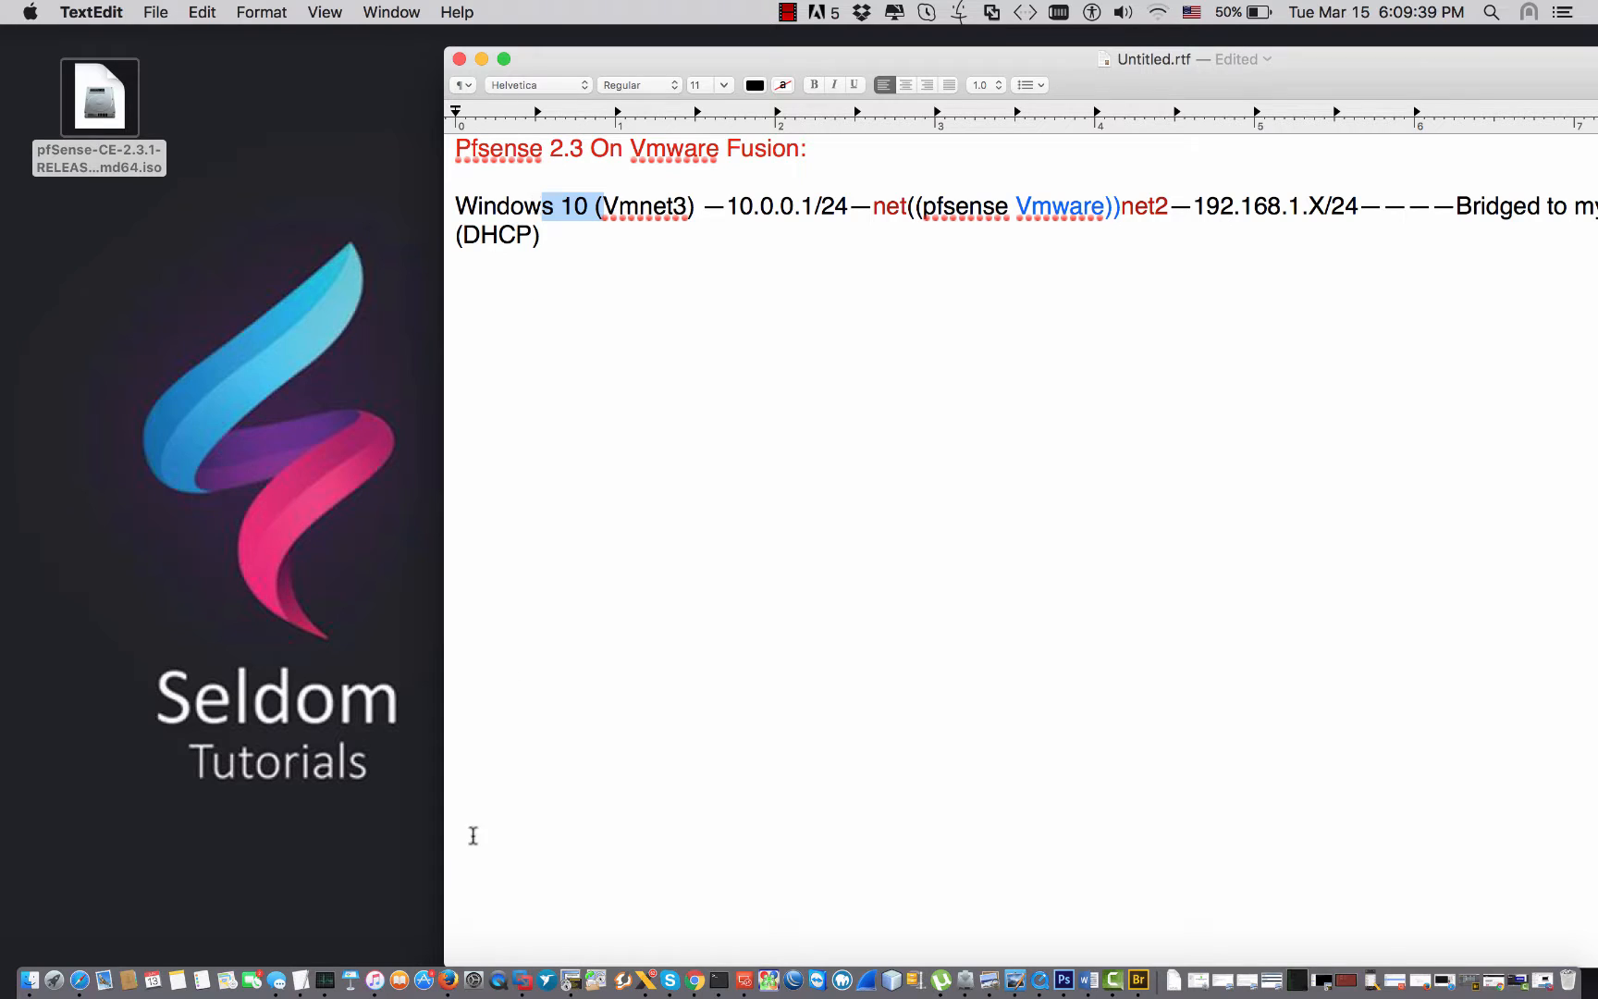
click(523, 981)
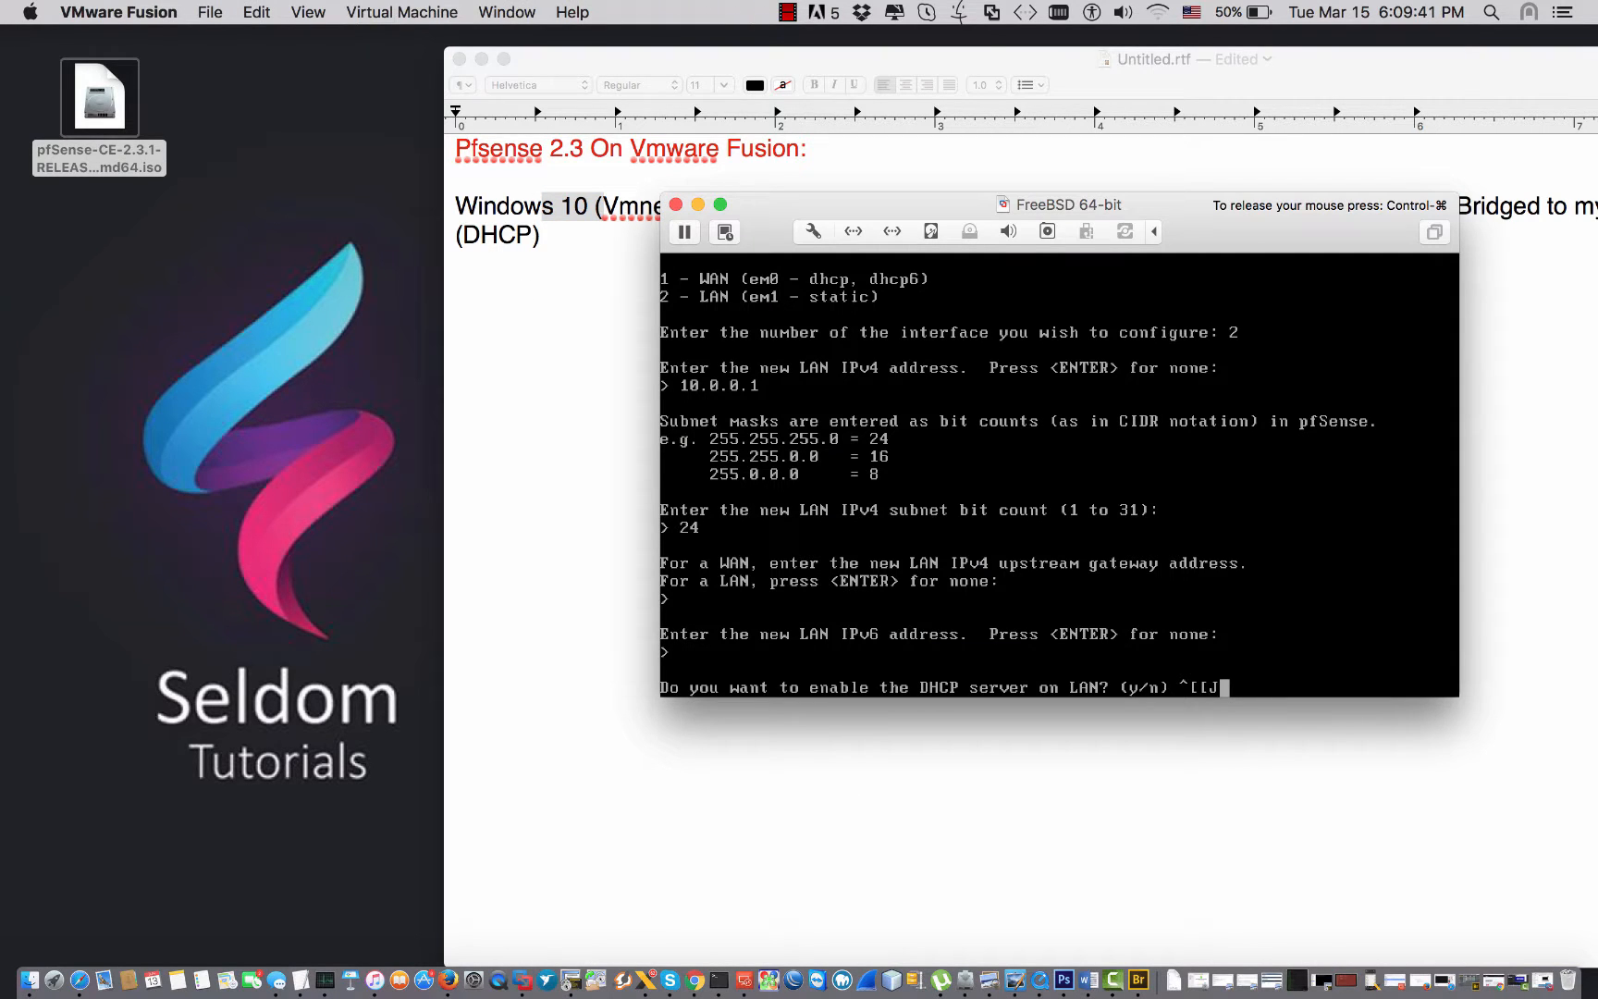
key(BackSpace)
key(BackSpace)
key(BackSpace)
key(BackSpace)
text(y)
key(Return)
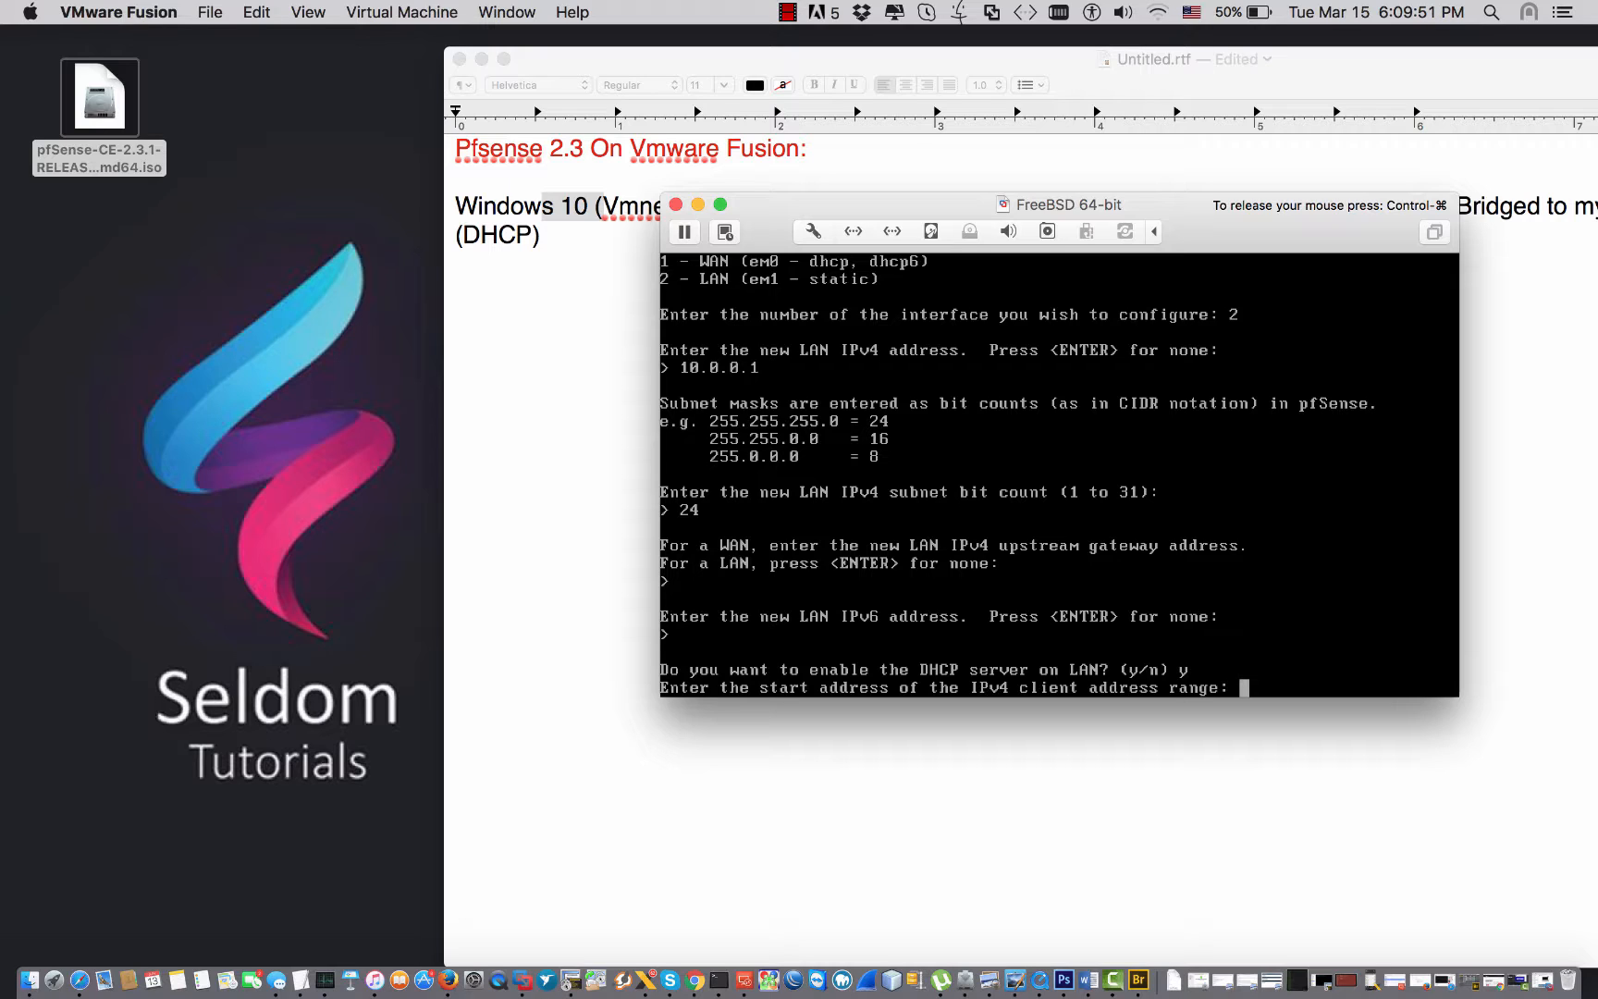
text(10.0.0.100)
key(Return)
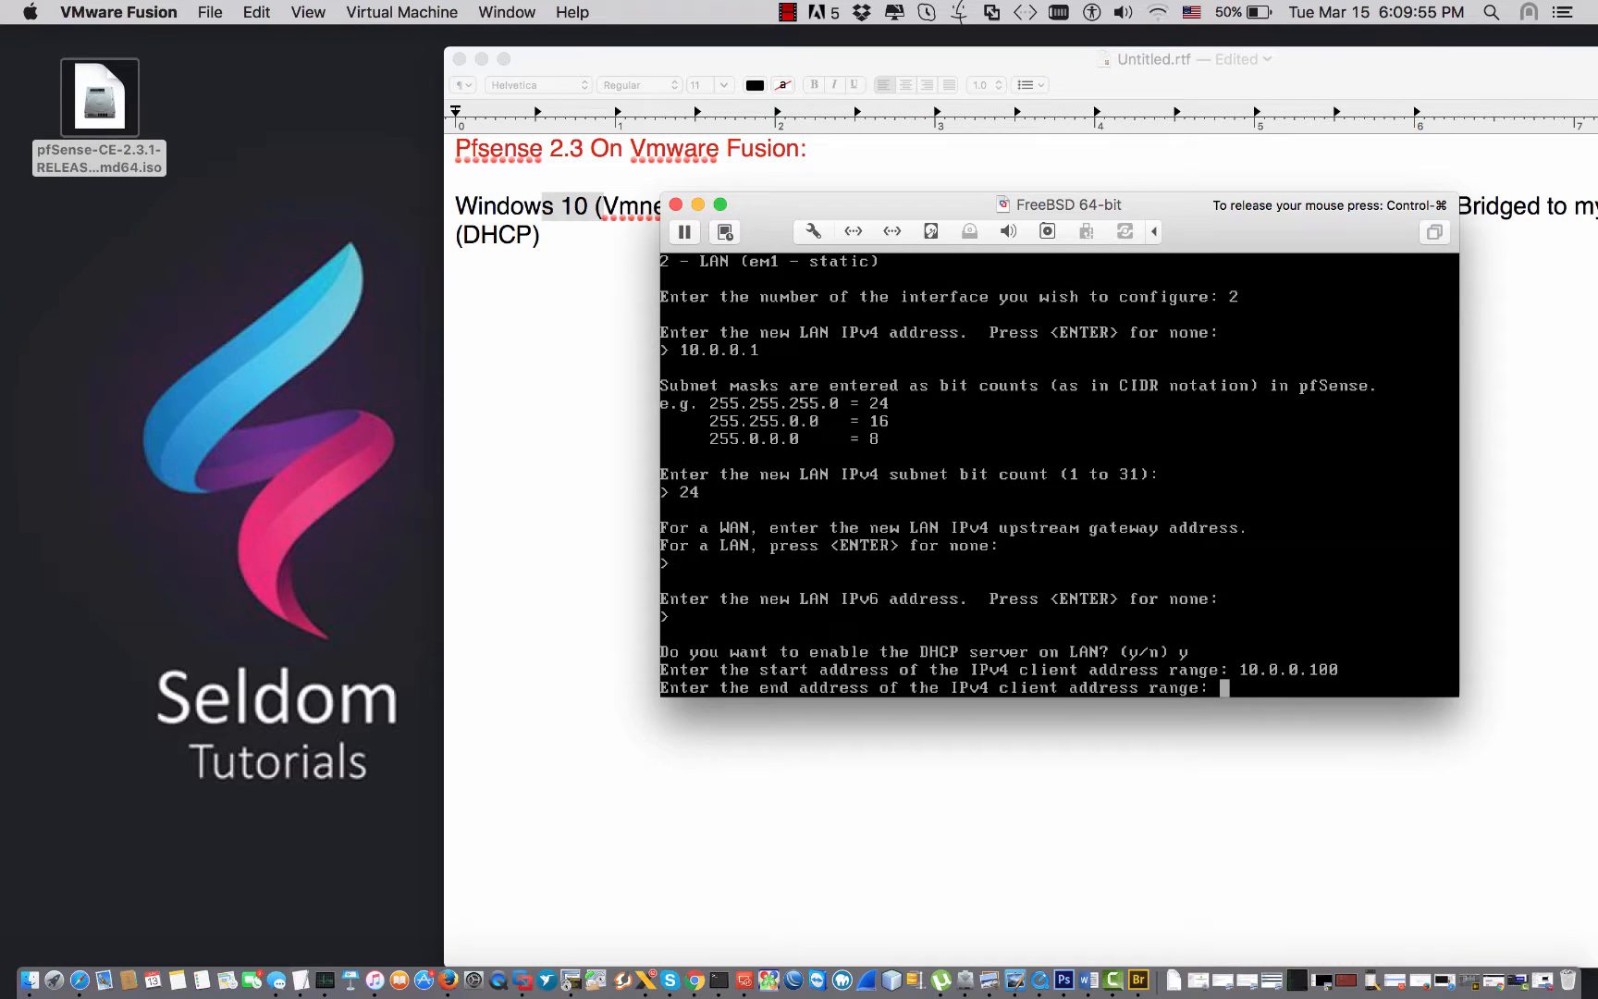
text(10.0.0.200)
key(Return)
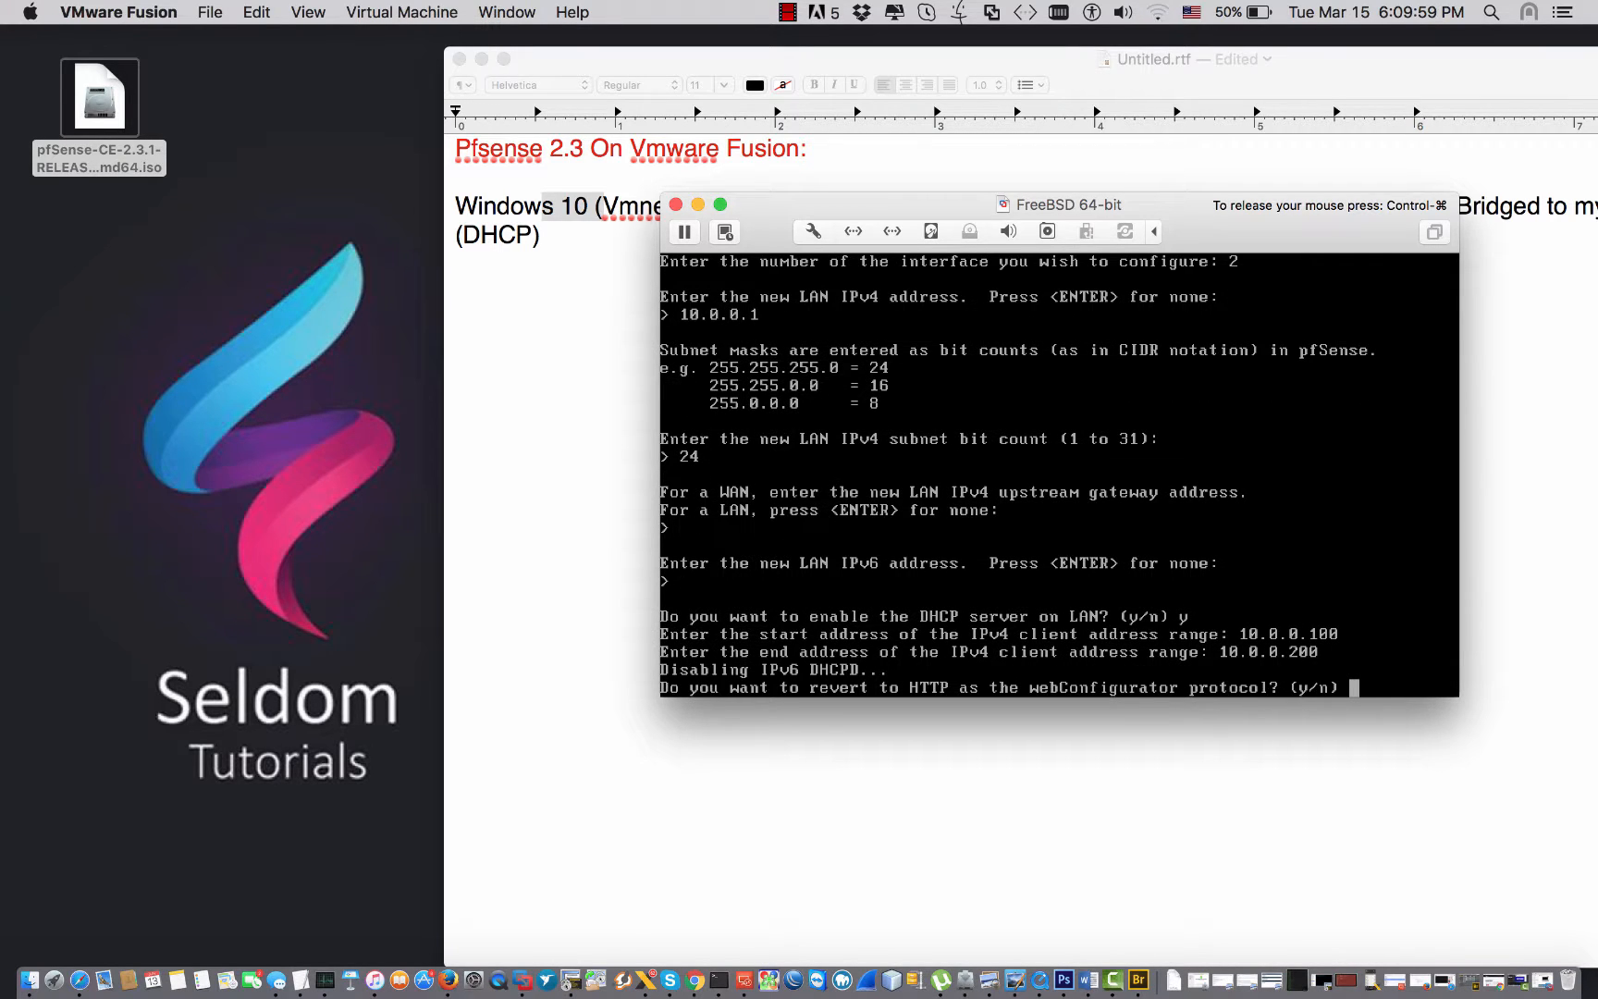
Revert the web configurator to HTTP and return to the console menu.
text(y)
key(Return)
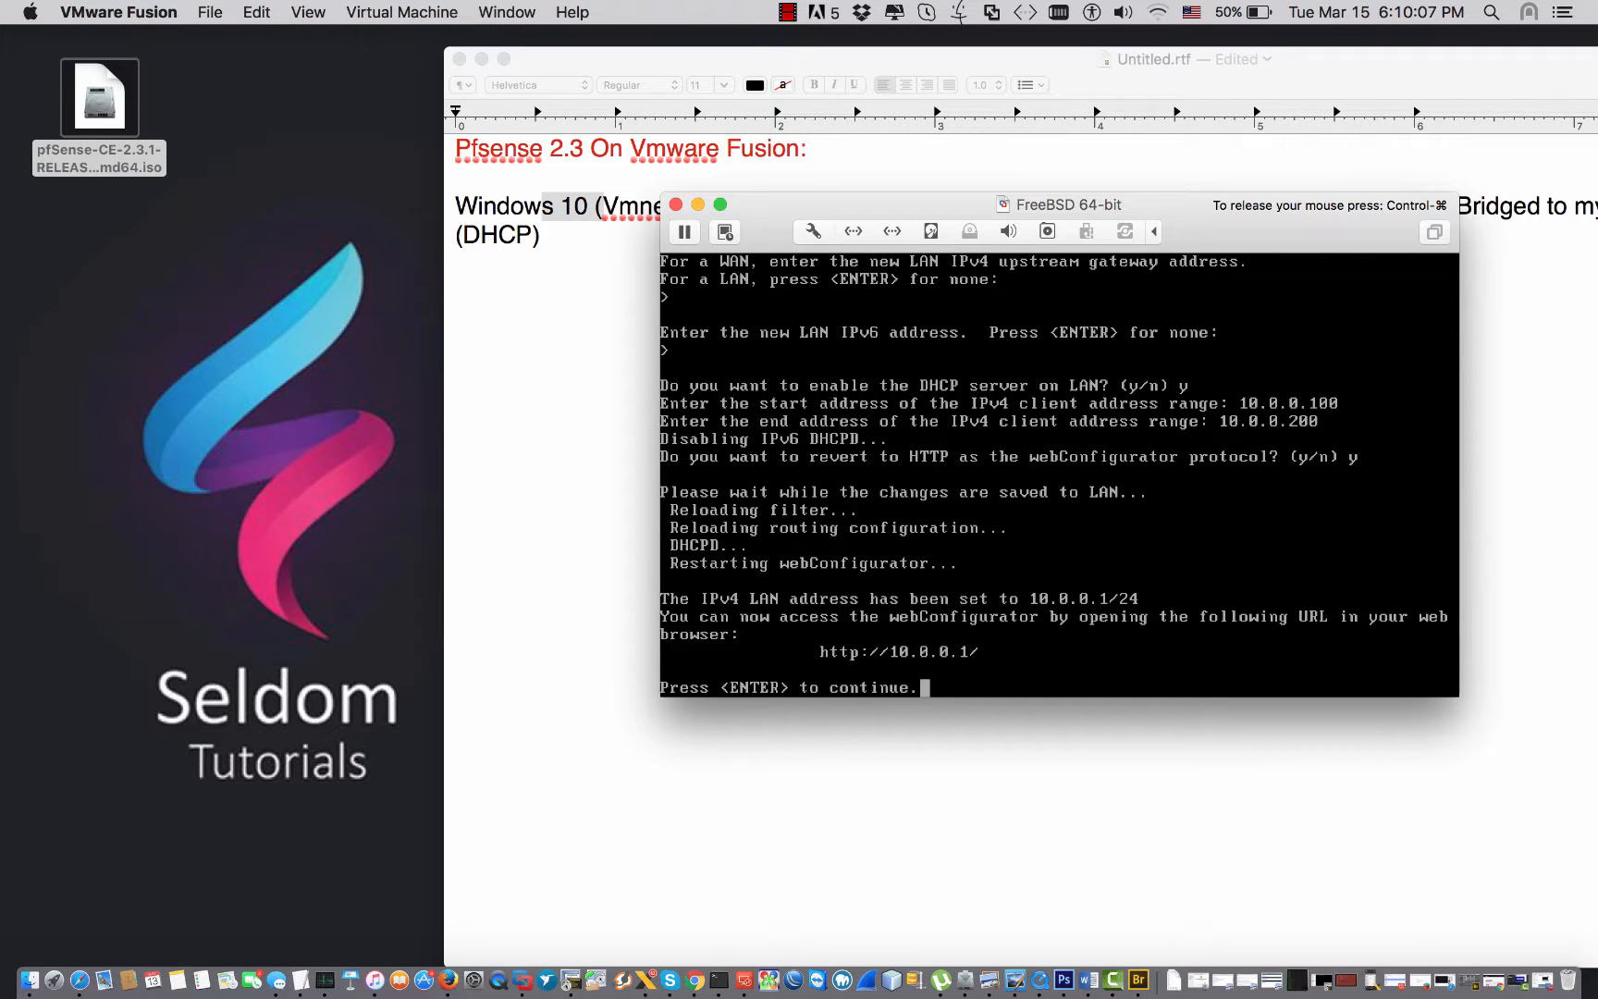
key(Return)
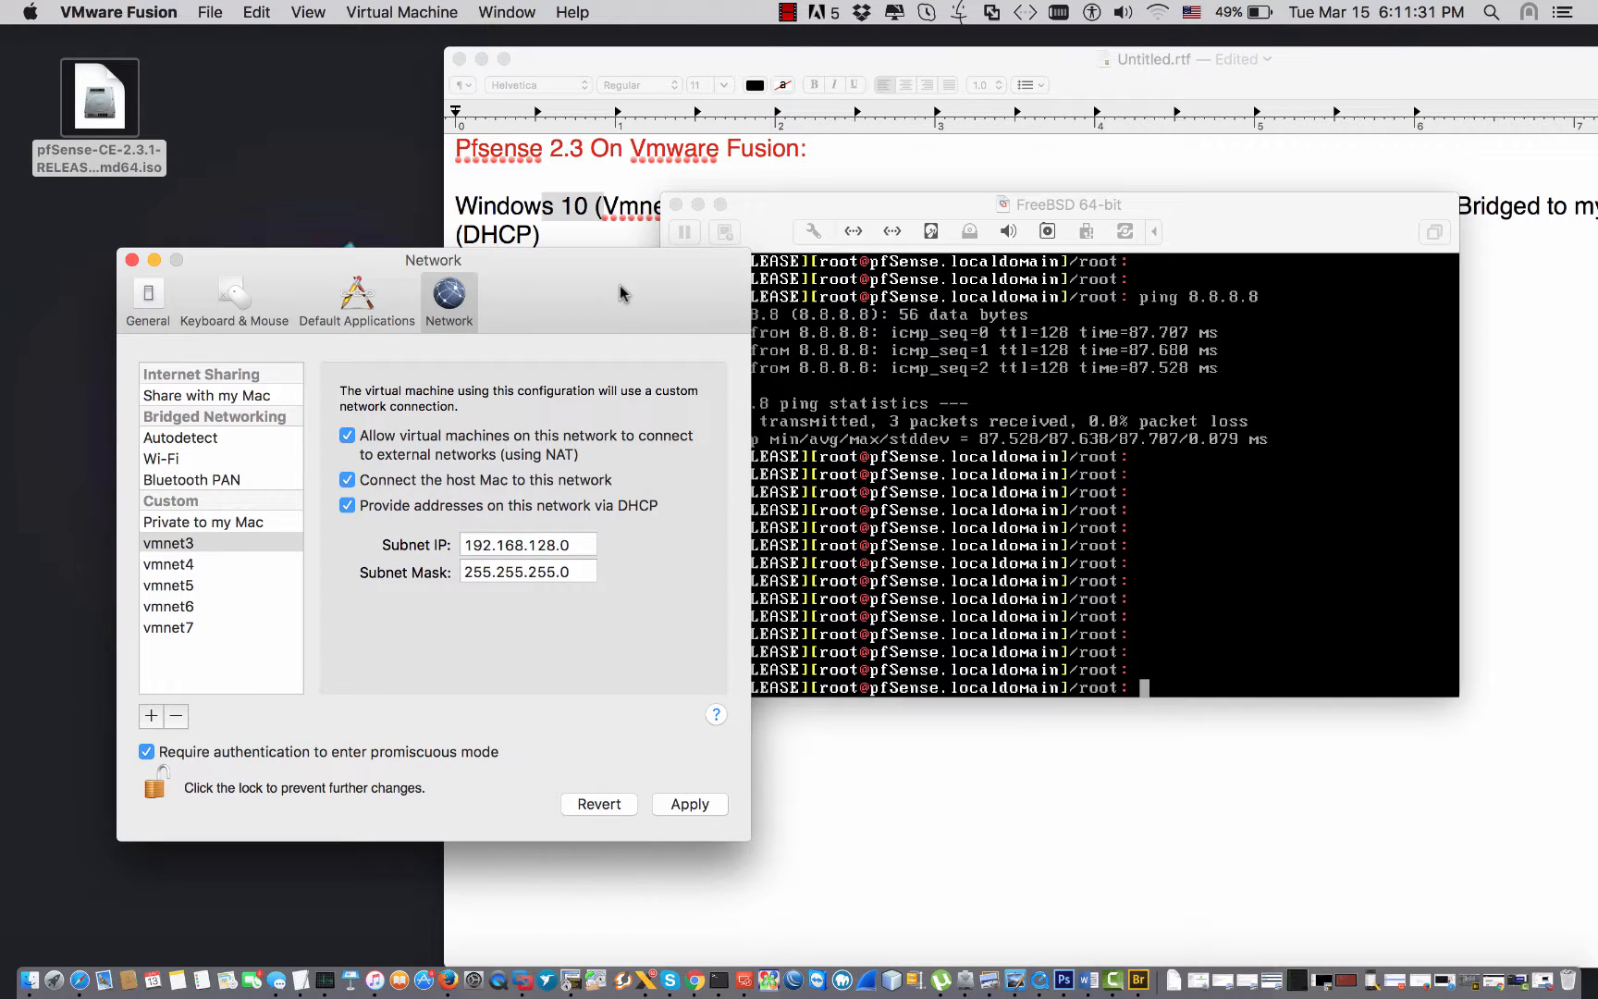
Disable DHCP, NAT and the host Mac connection on vmnet3, apply, then return to the pfSense shell.
drag(679, 303, 631, 278)
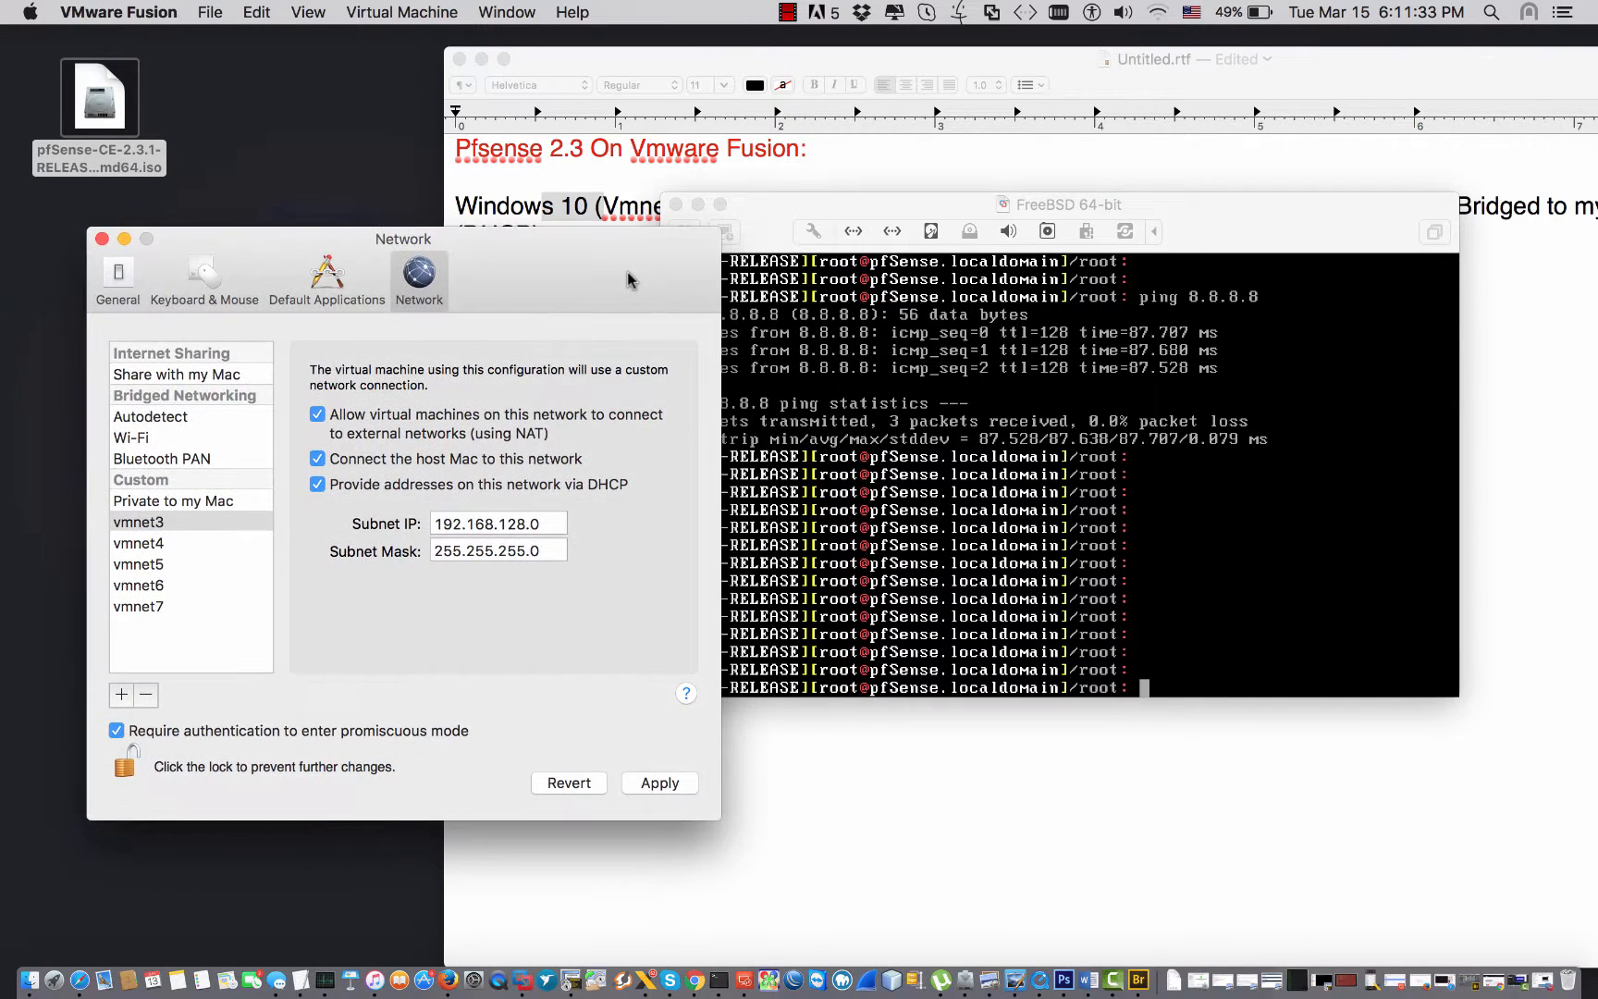
click(208, 523)
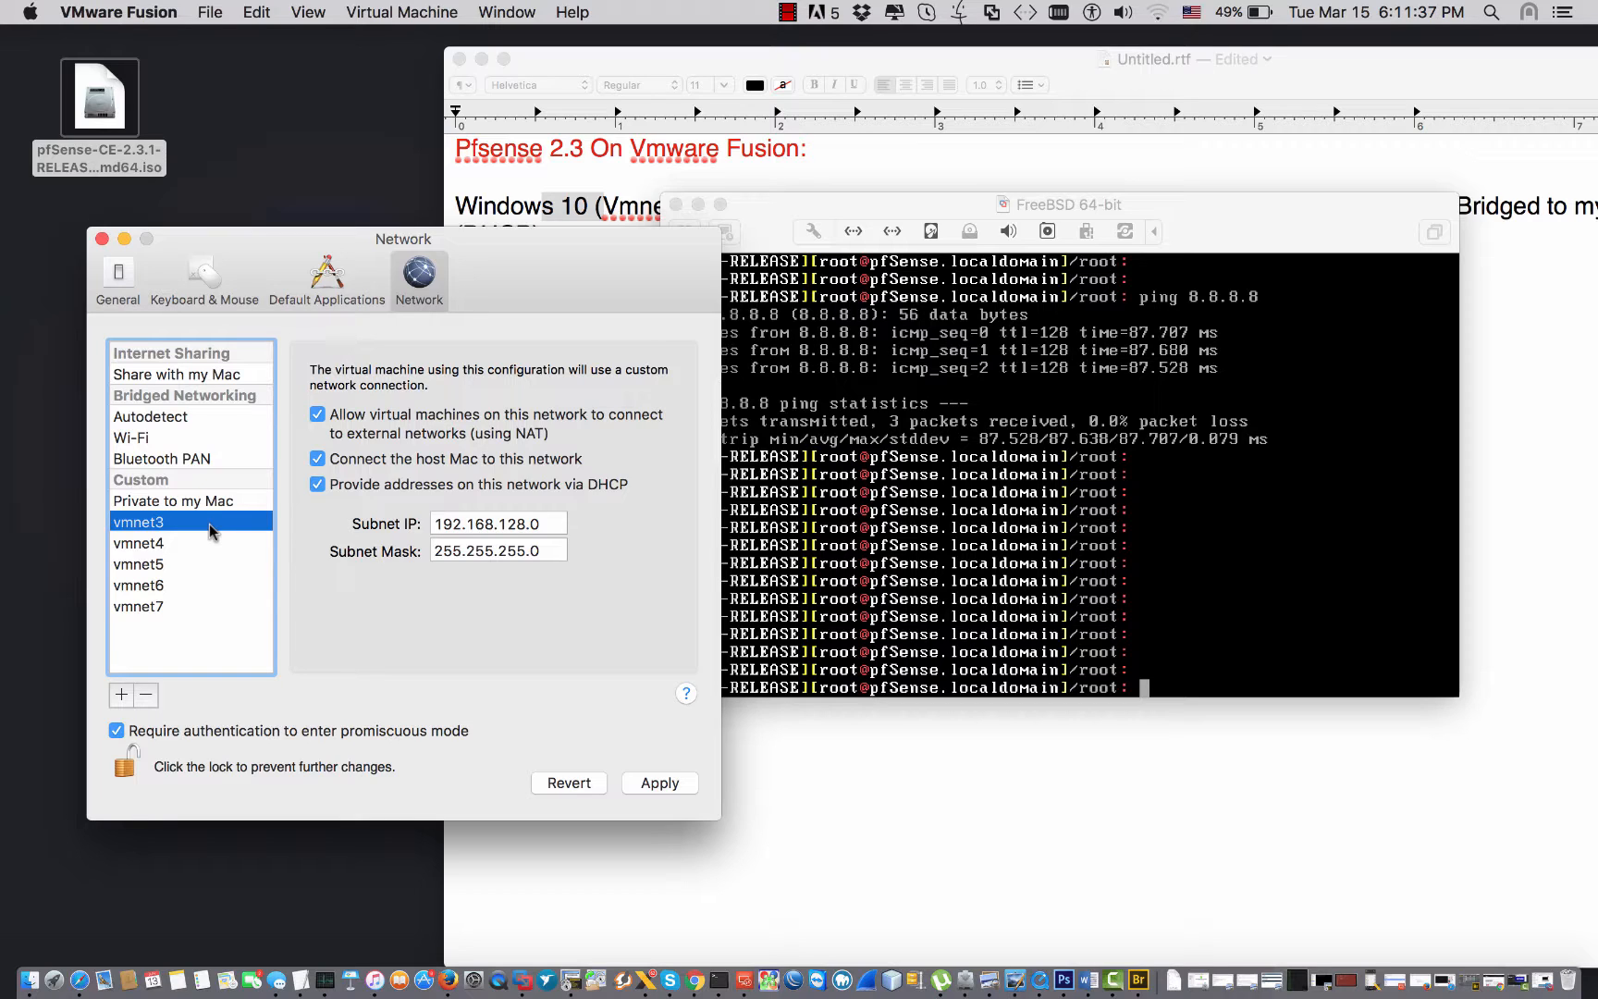
click(317, 485)
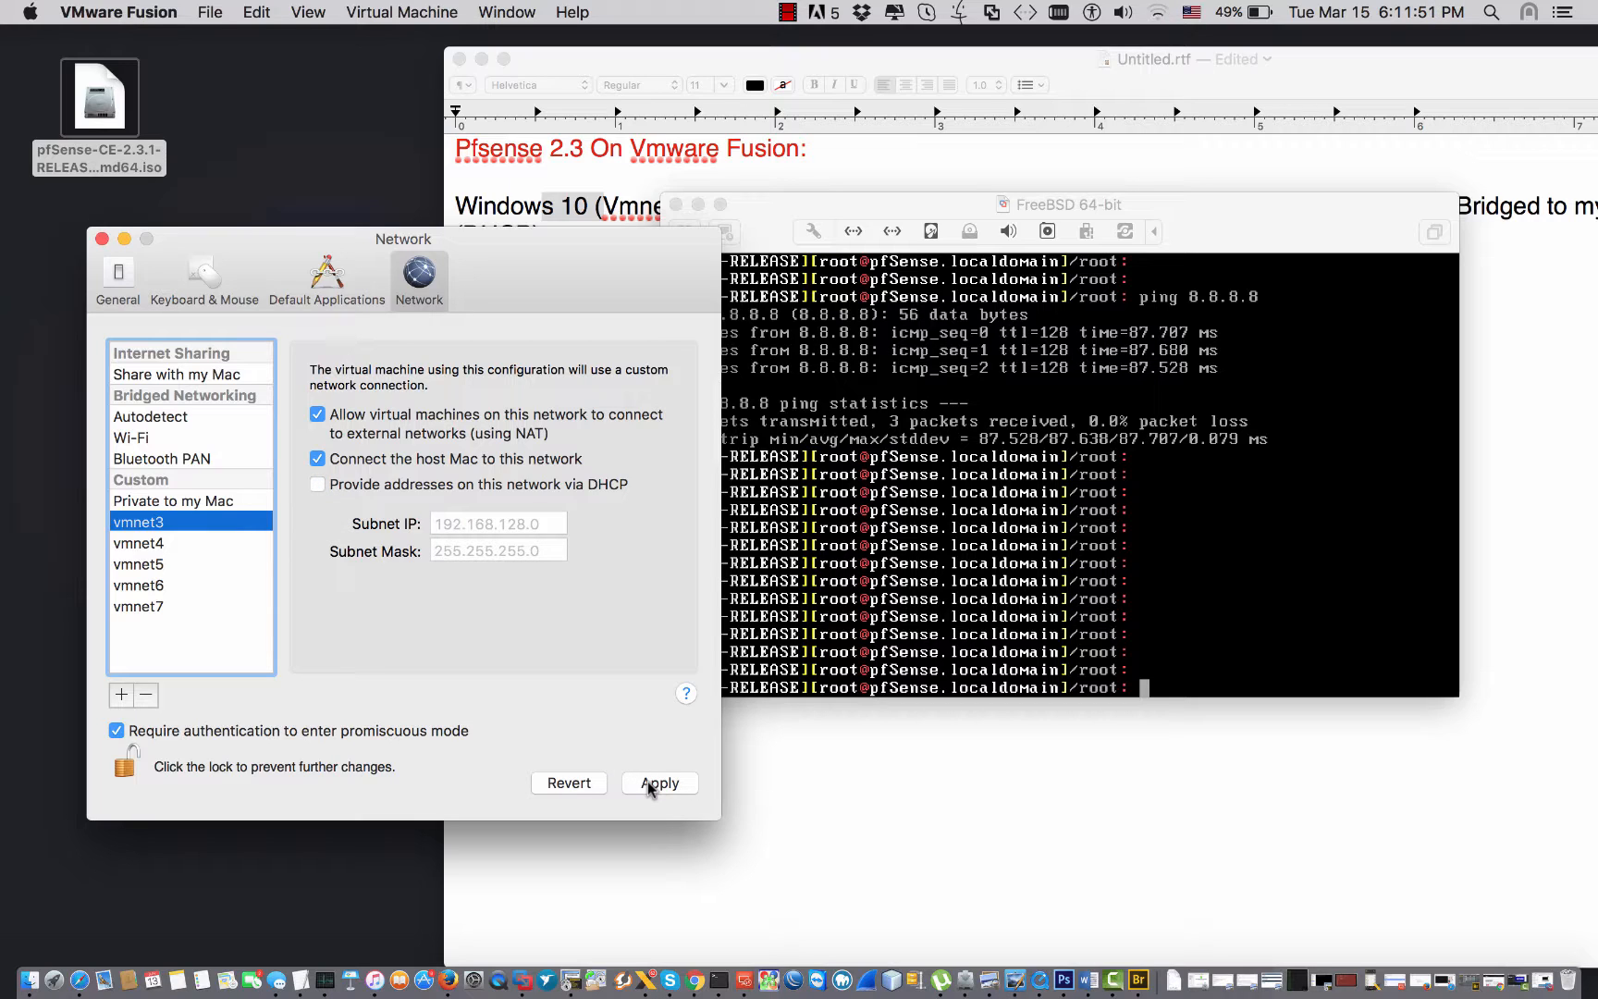
click(321, 418)
click(317, 461)
click(659, 784)
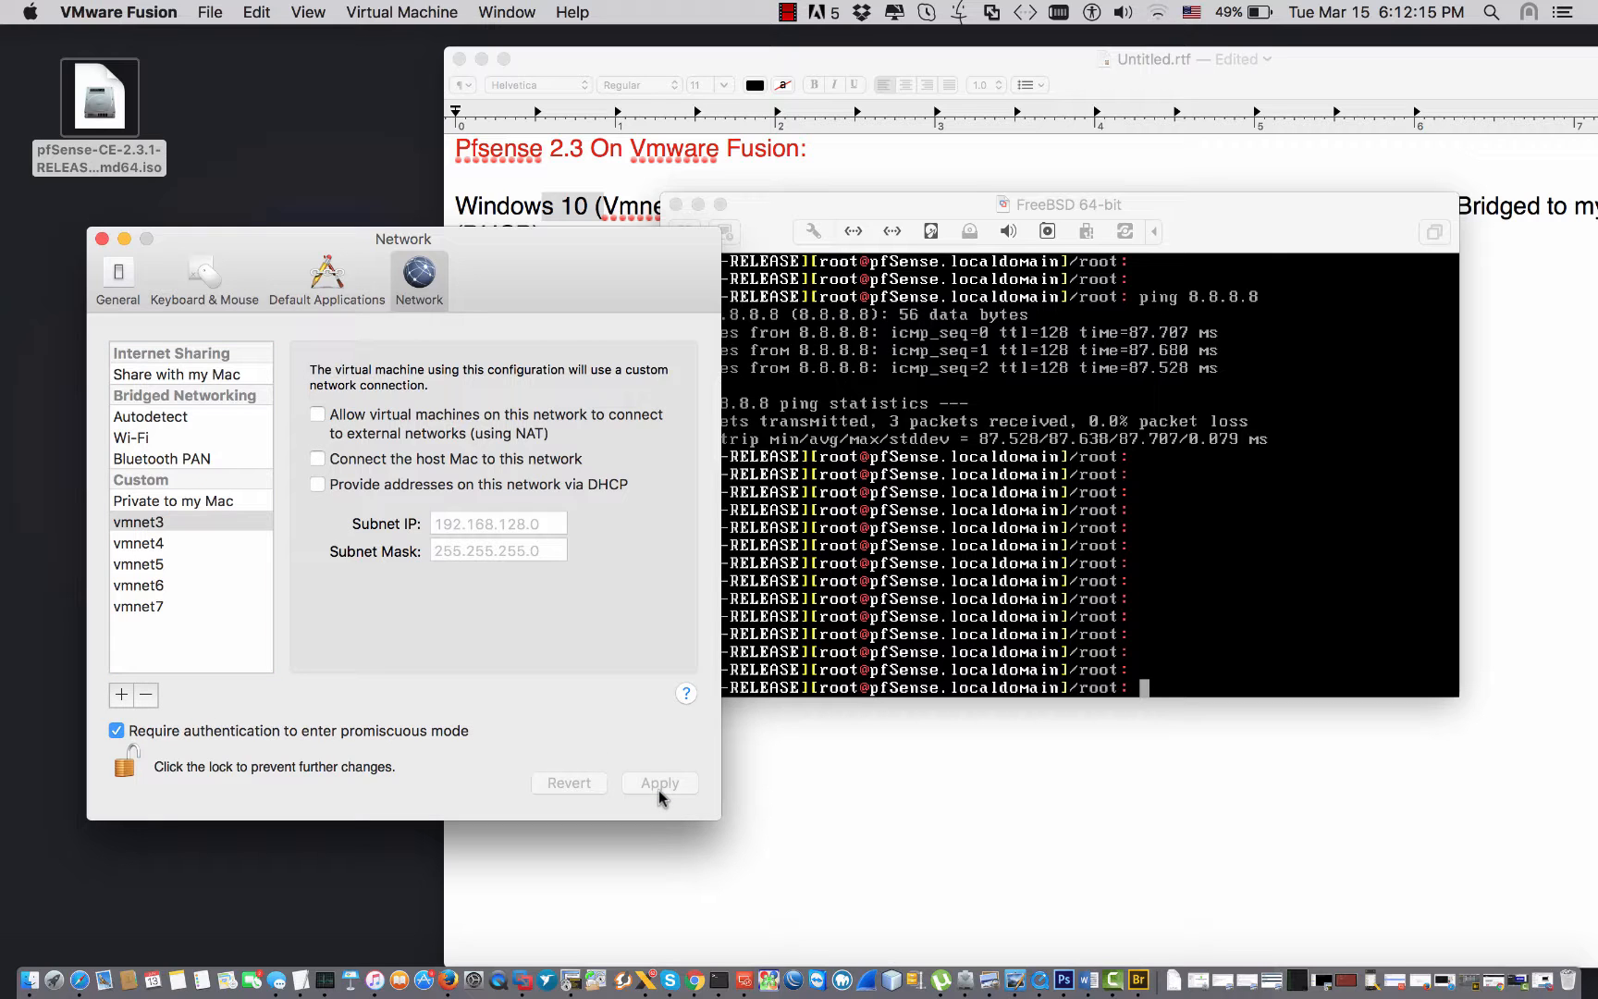
click(856, 591)
key(Return)
key(Return)
key(Return)
key(Return)
key(Return)
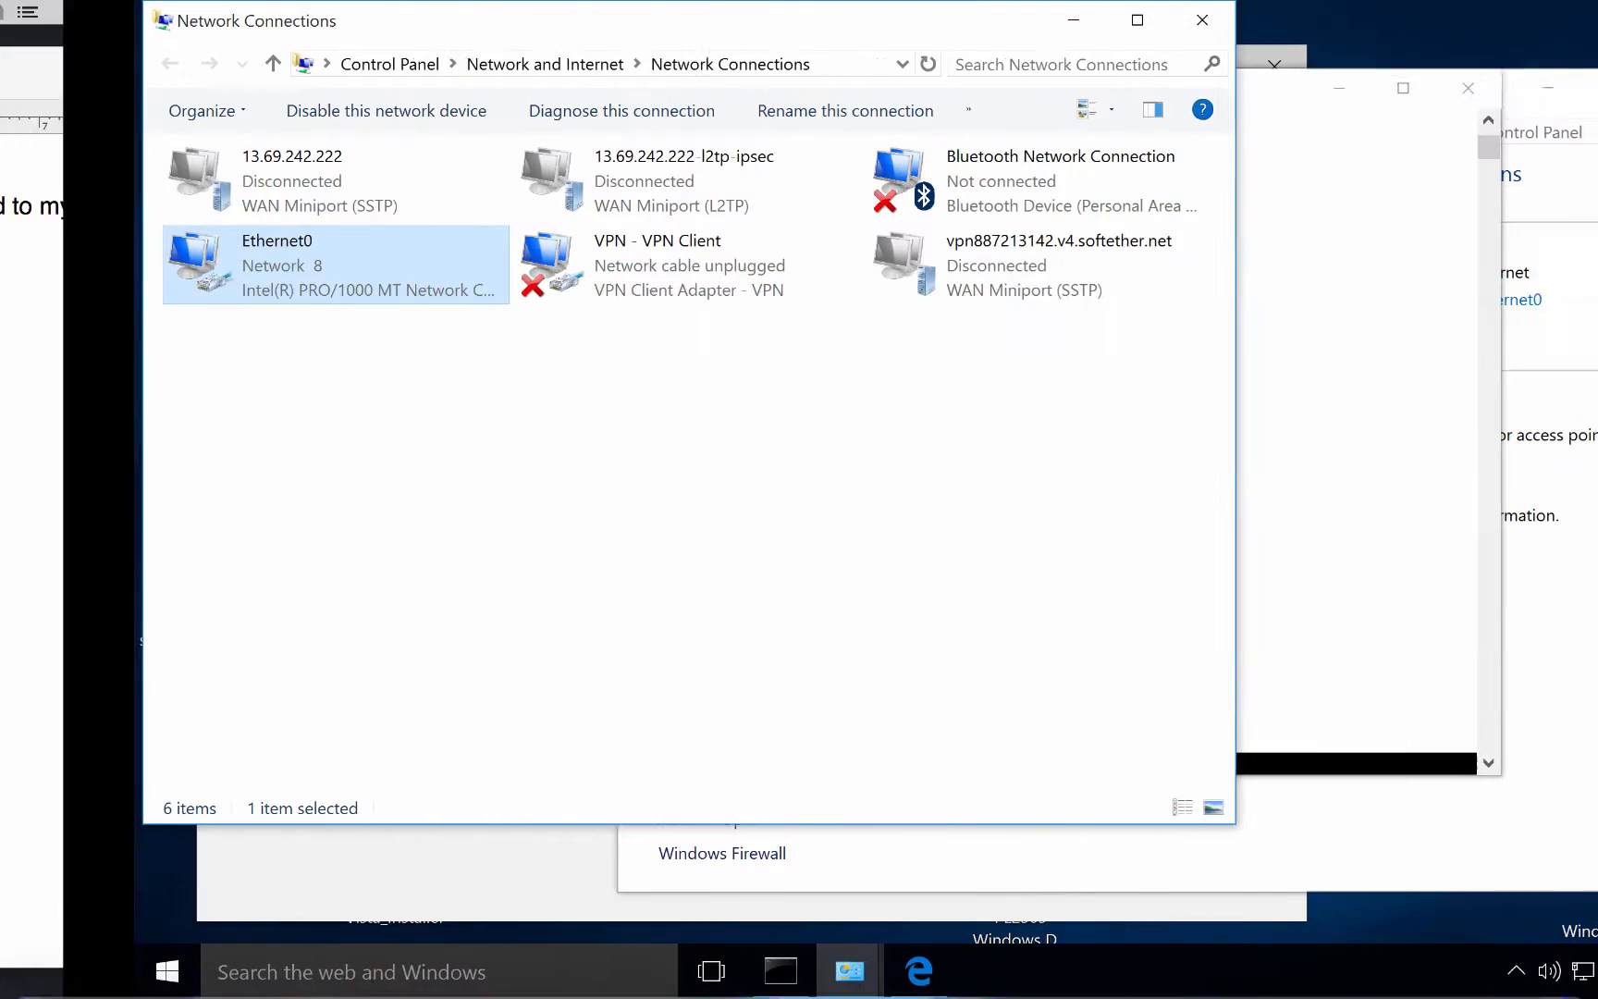
Disable the Ethernet0 connection, then enable it again.
click(591, 357)
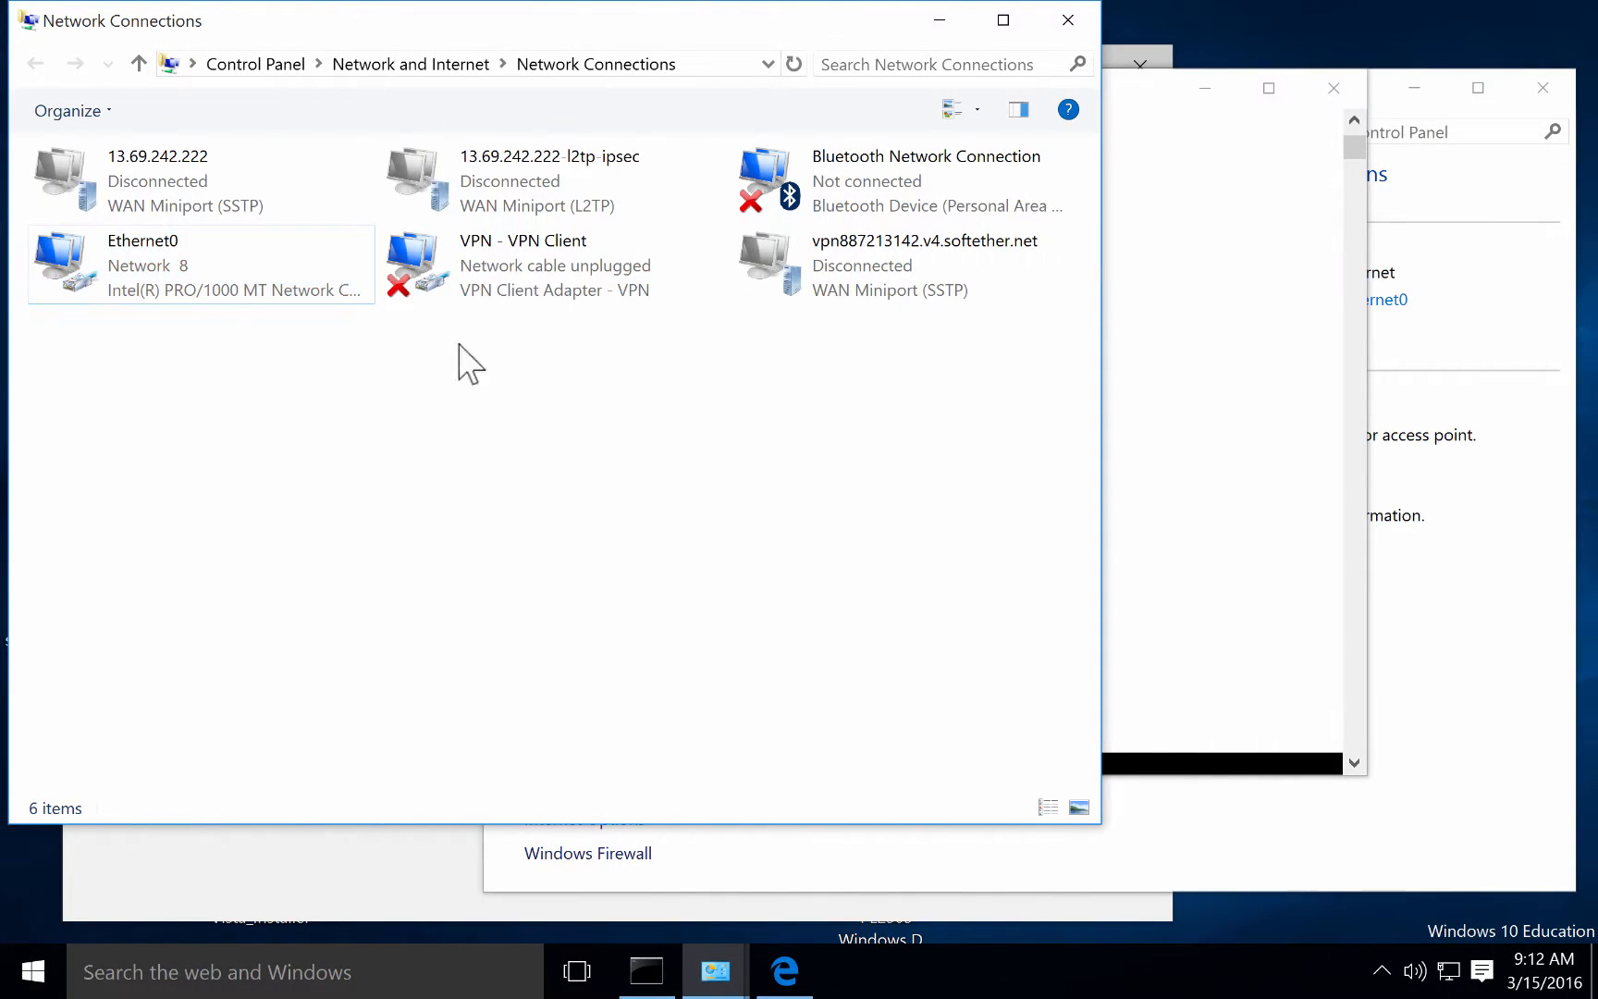
click(378, 271)
right_click(378, 271)
click(268, 290)
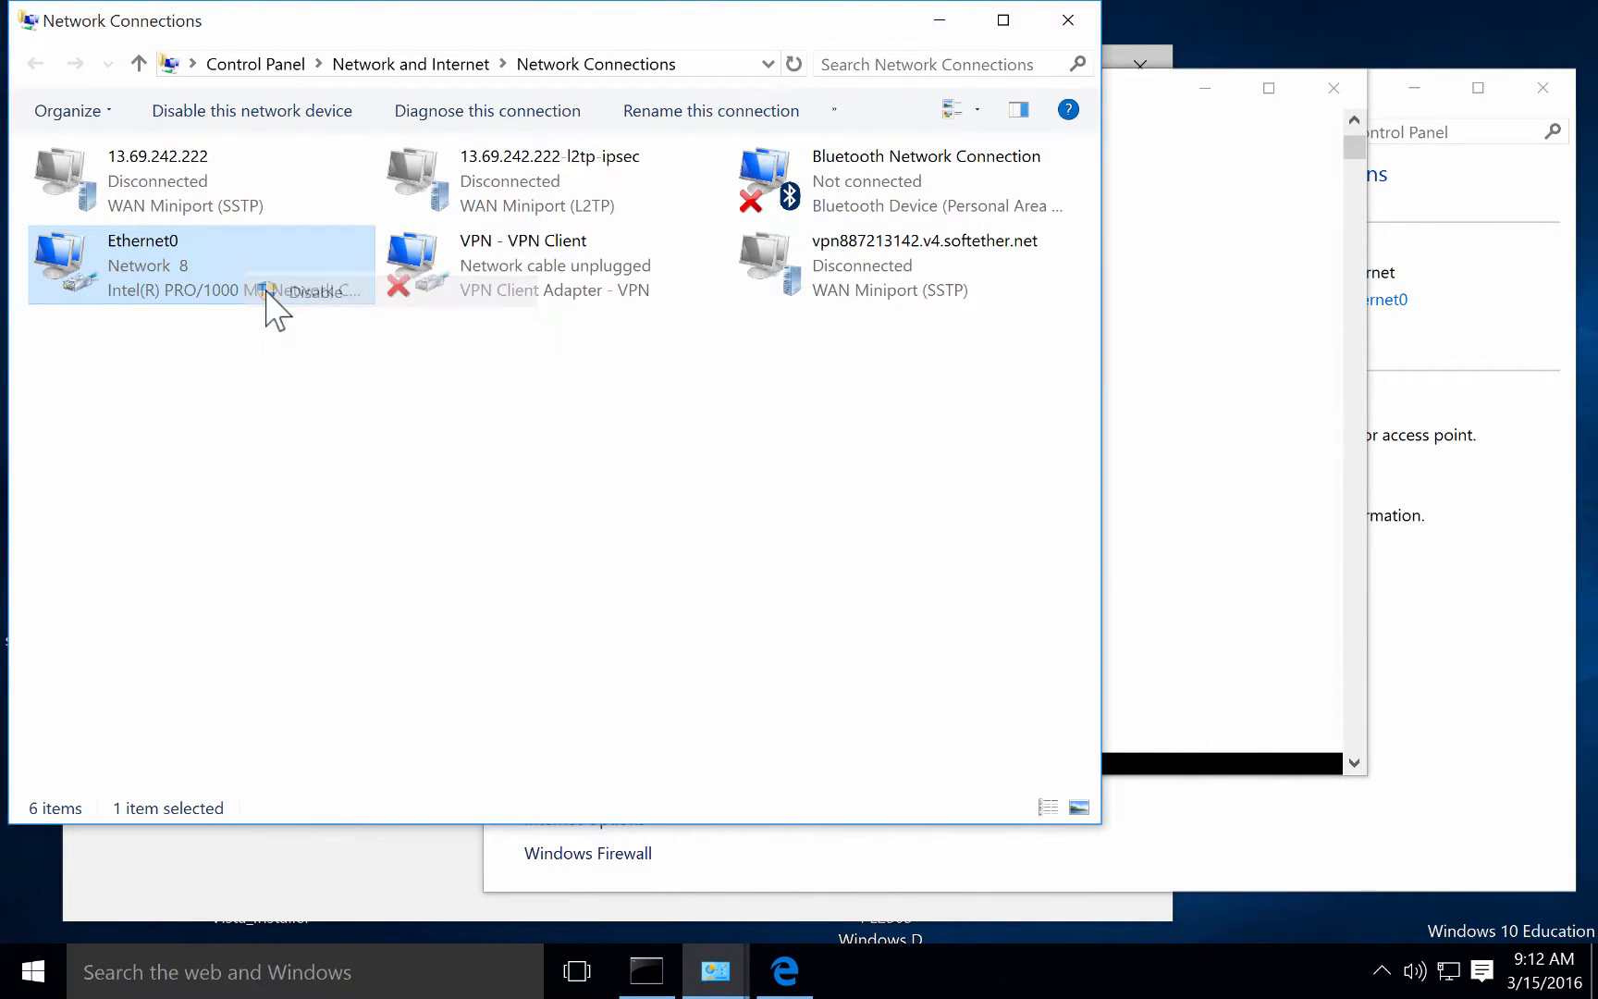
right_click(166, 280)
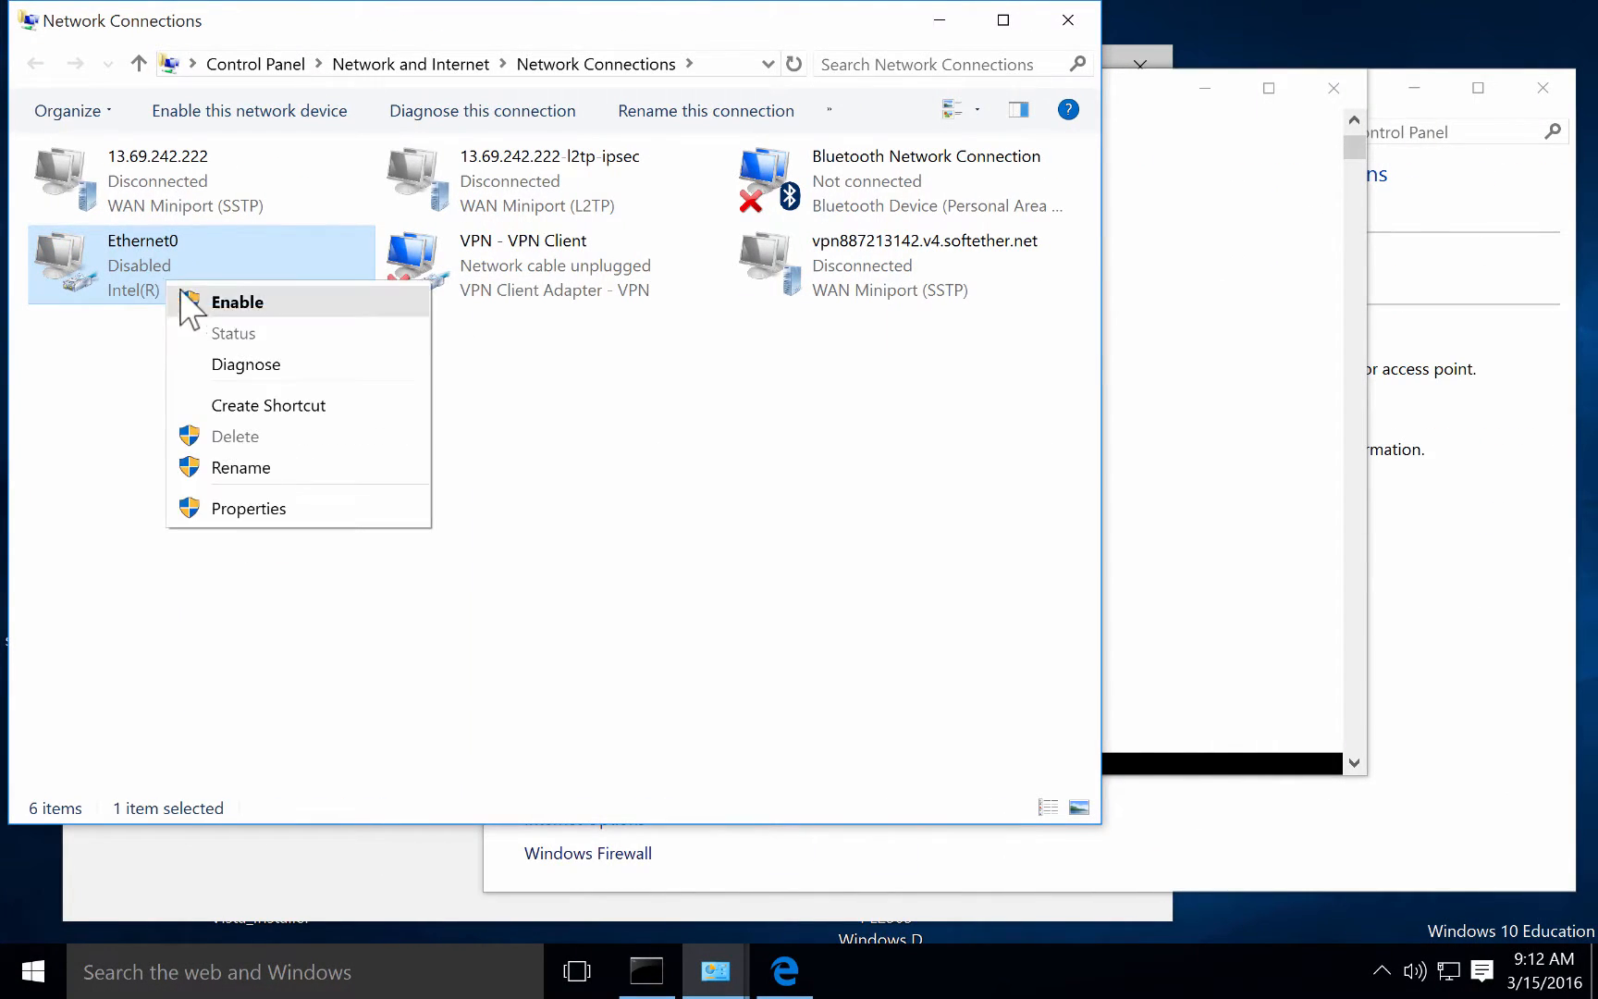
click(186, 296)
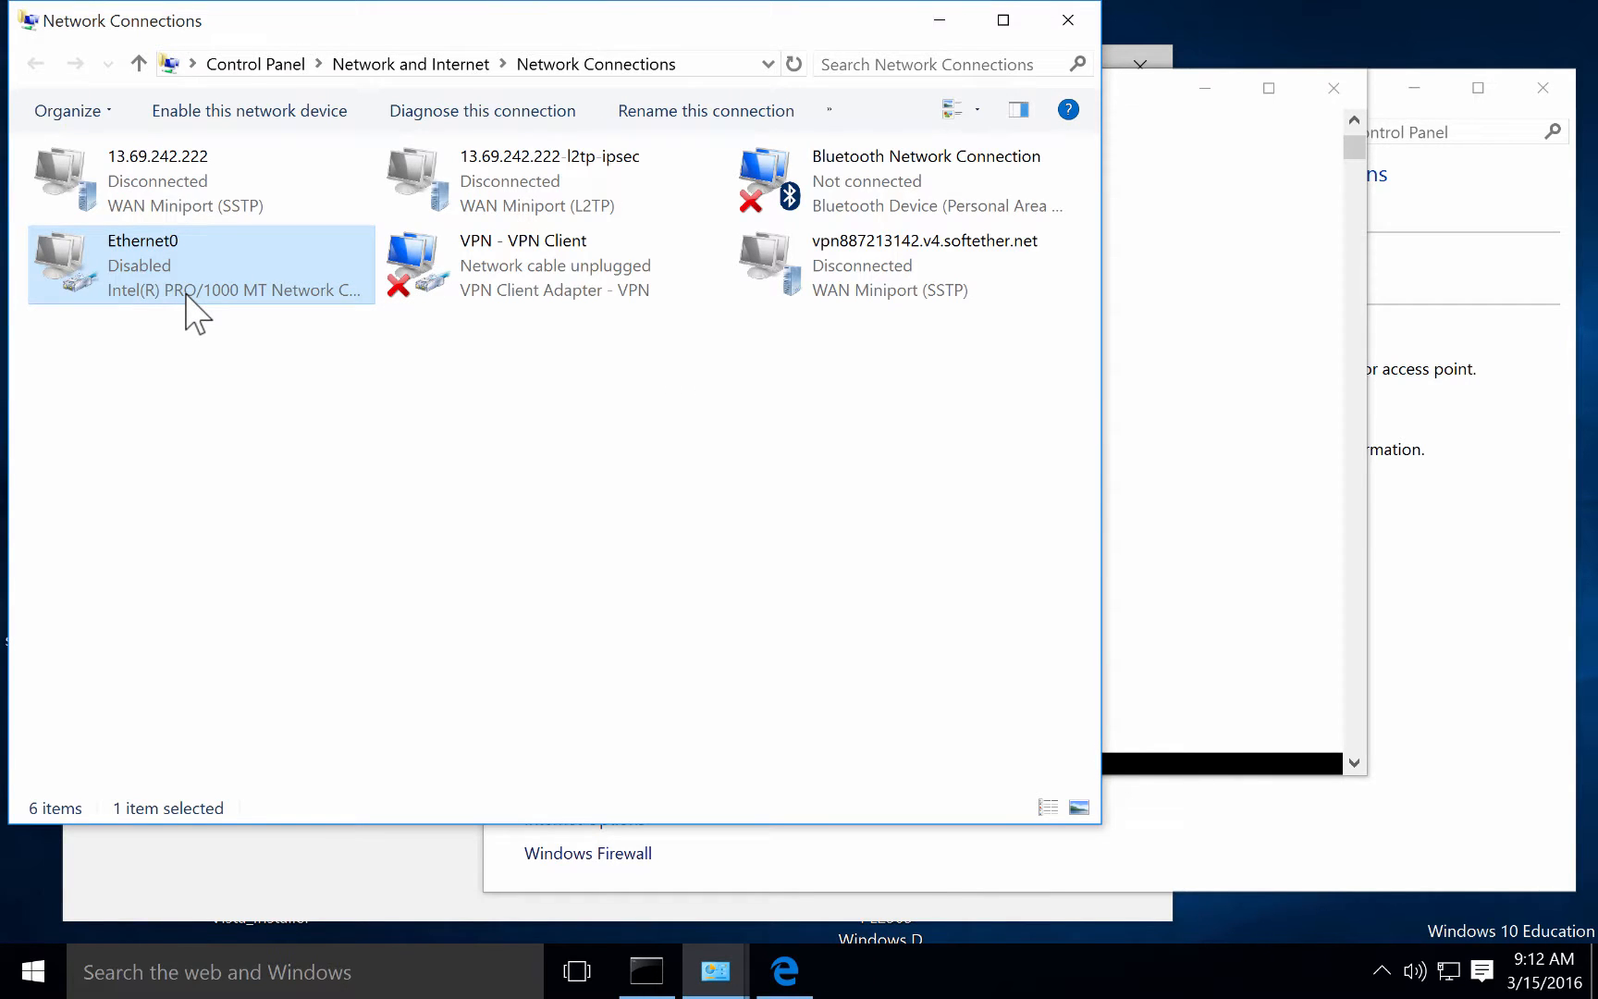
Refresh the network connections list three times.
right_click(205, 409)
click(254, 504)
right_click(250, 404)
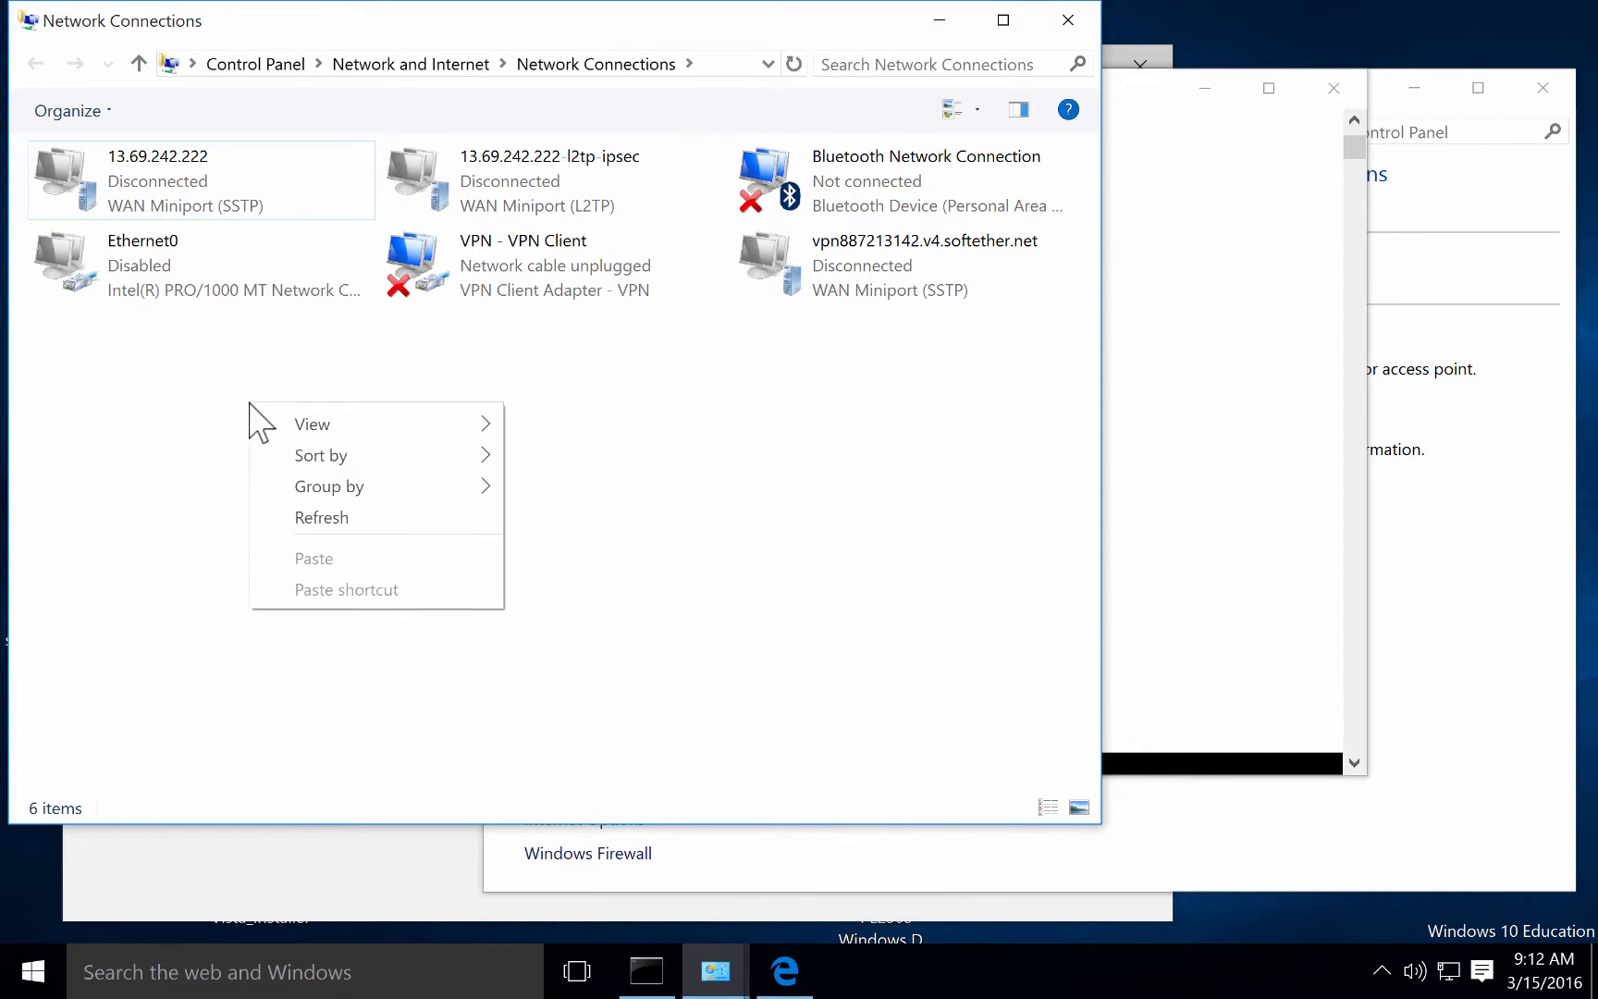
click(281, 517)
right_click(261, 432)
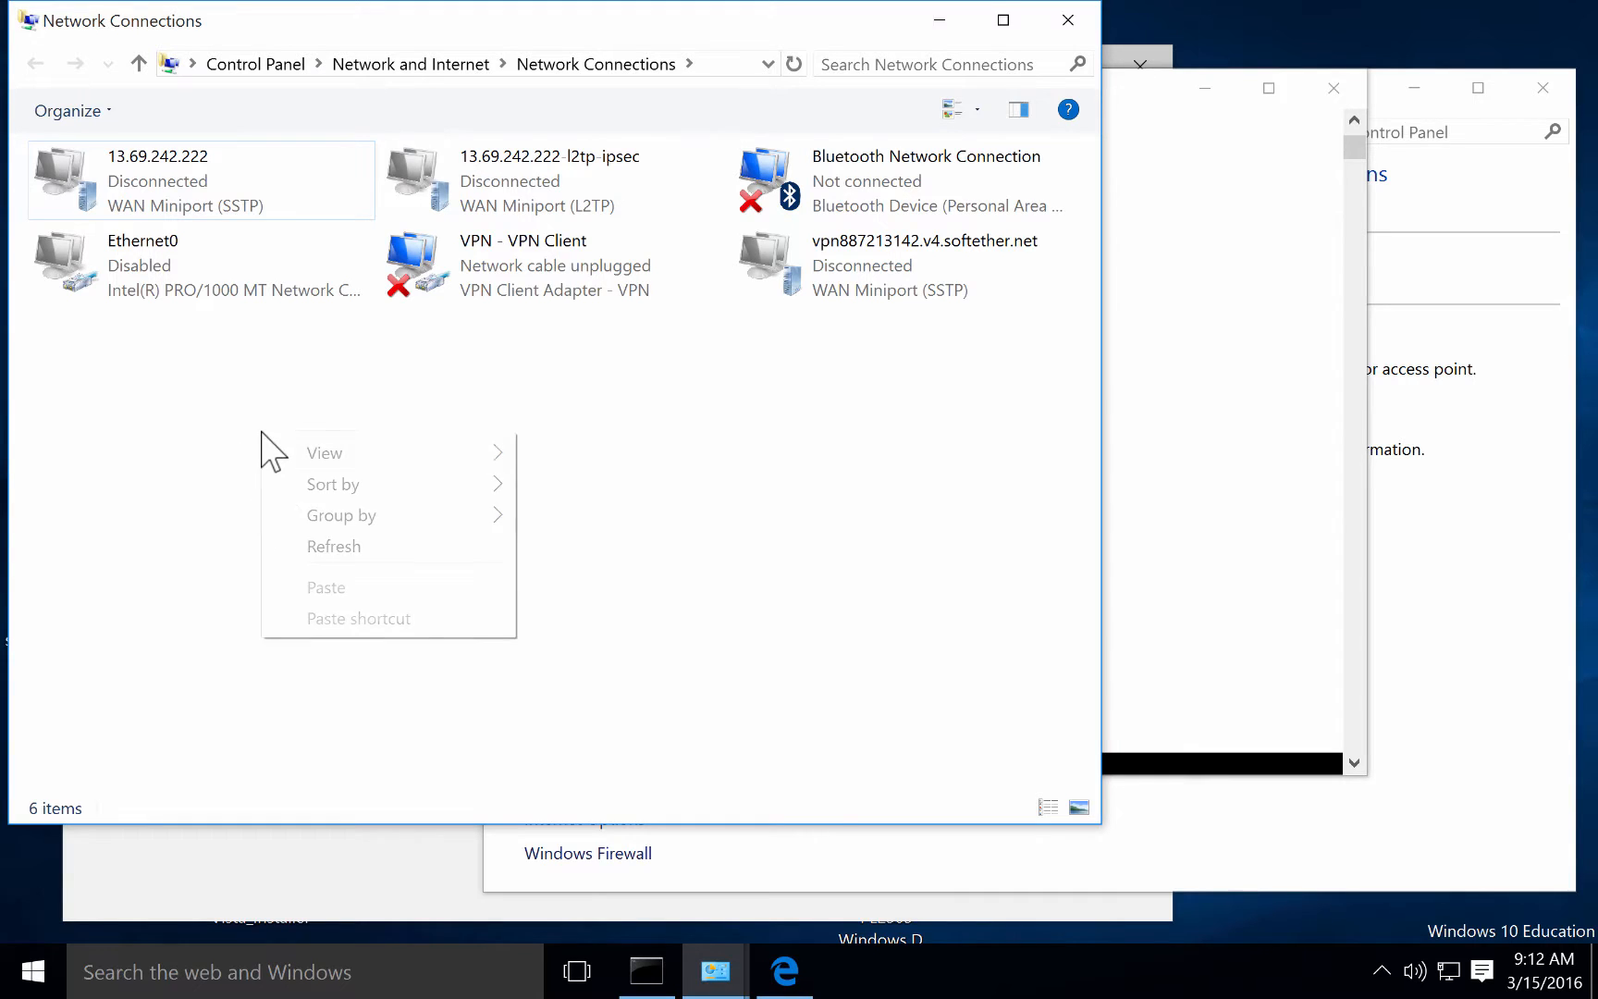
click(311, 546)
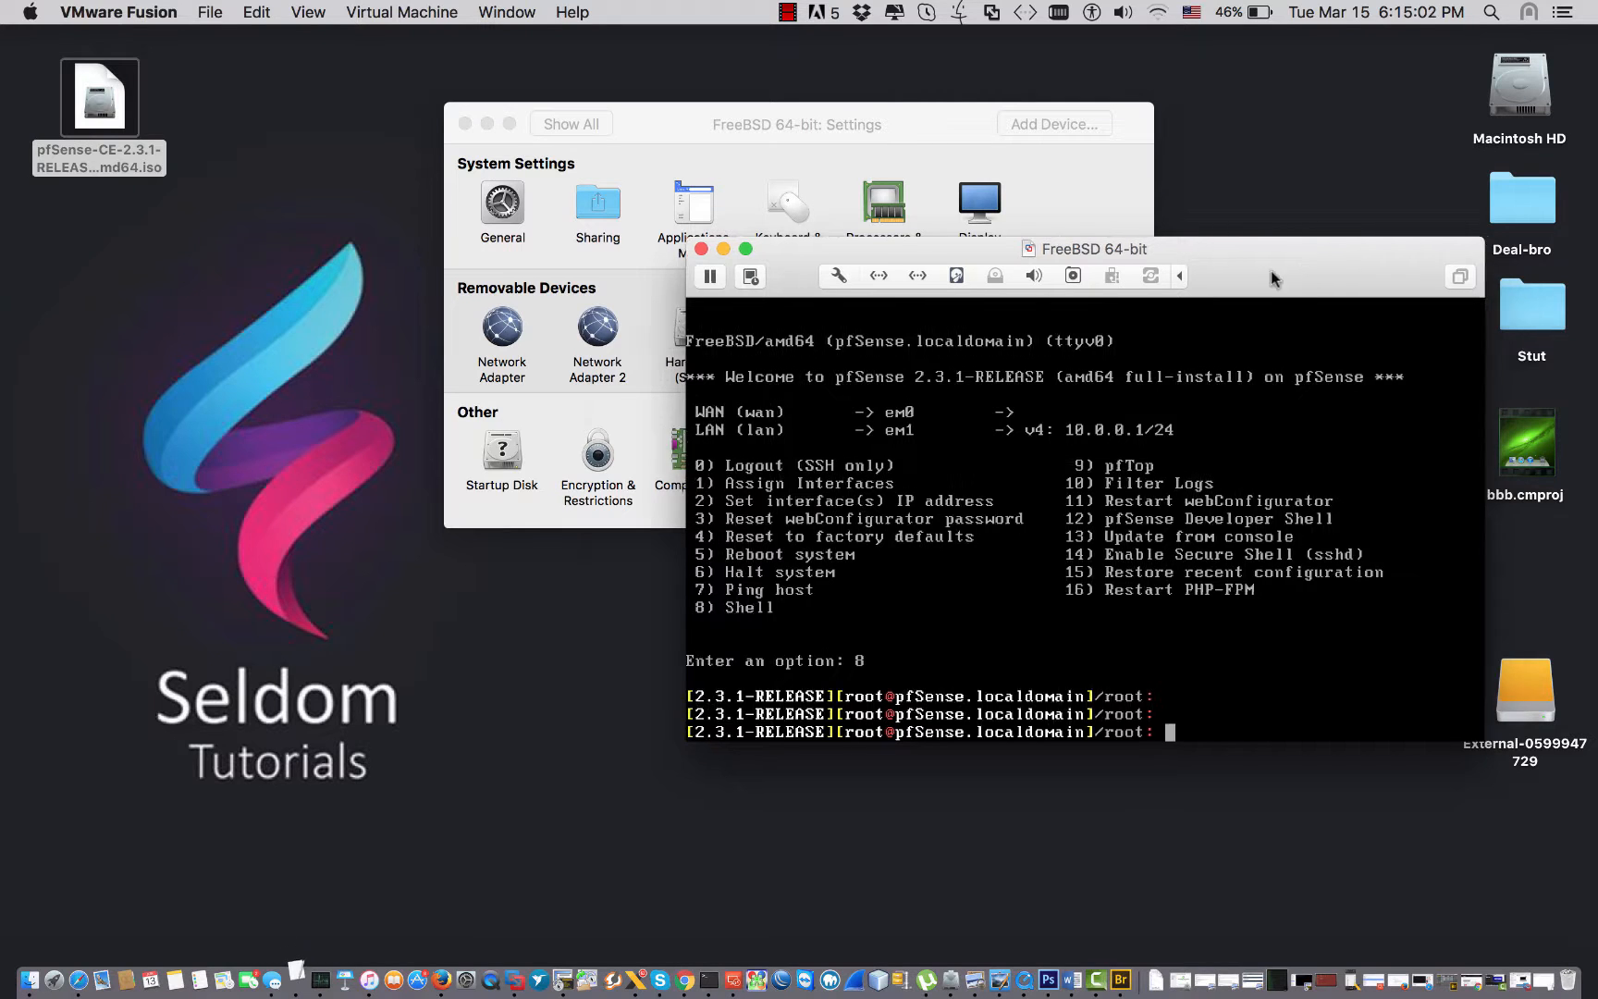
Leave the pfSense root shell with the exit command.
drag(1270, 270, 1016, 365)
key(Return)
key(Return)
key(Return)
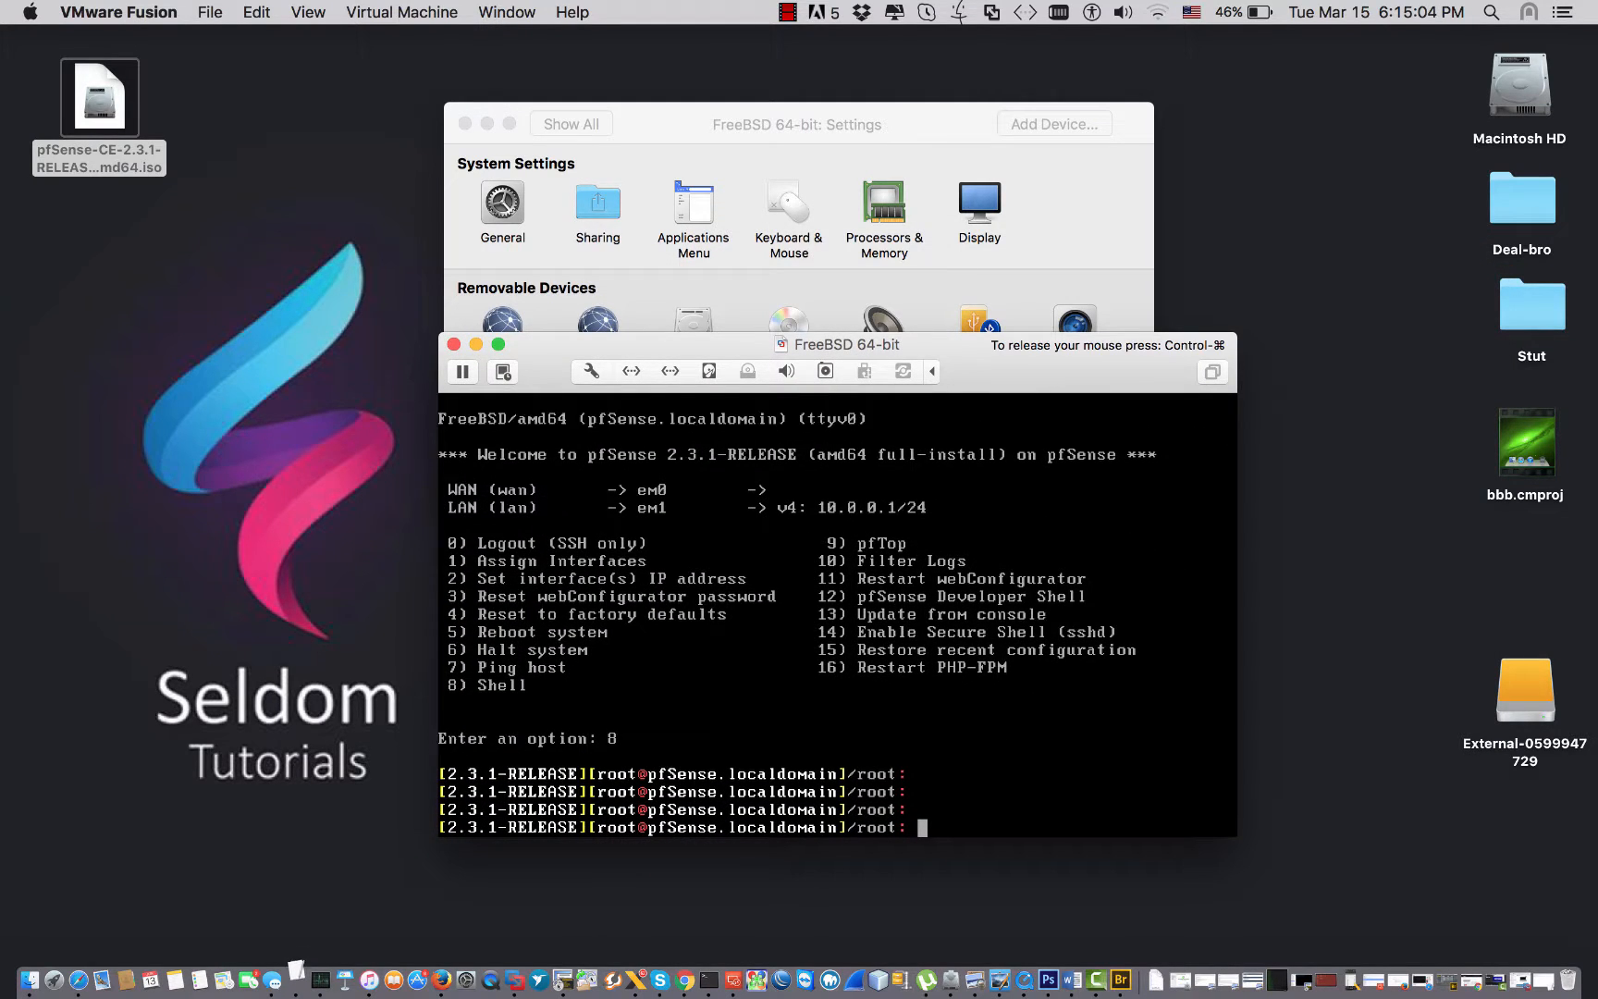
text(exxit)
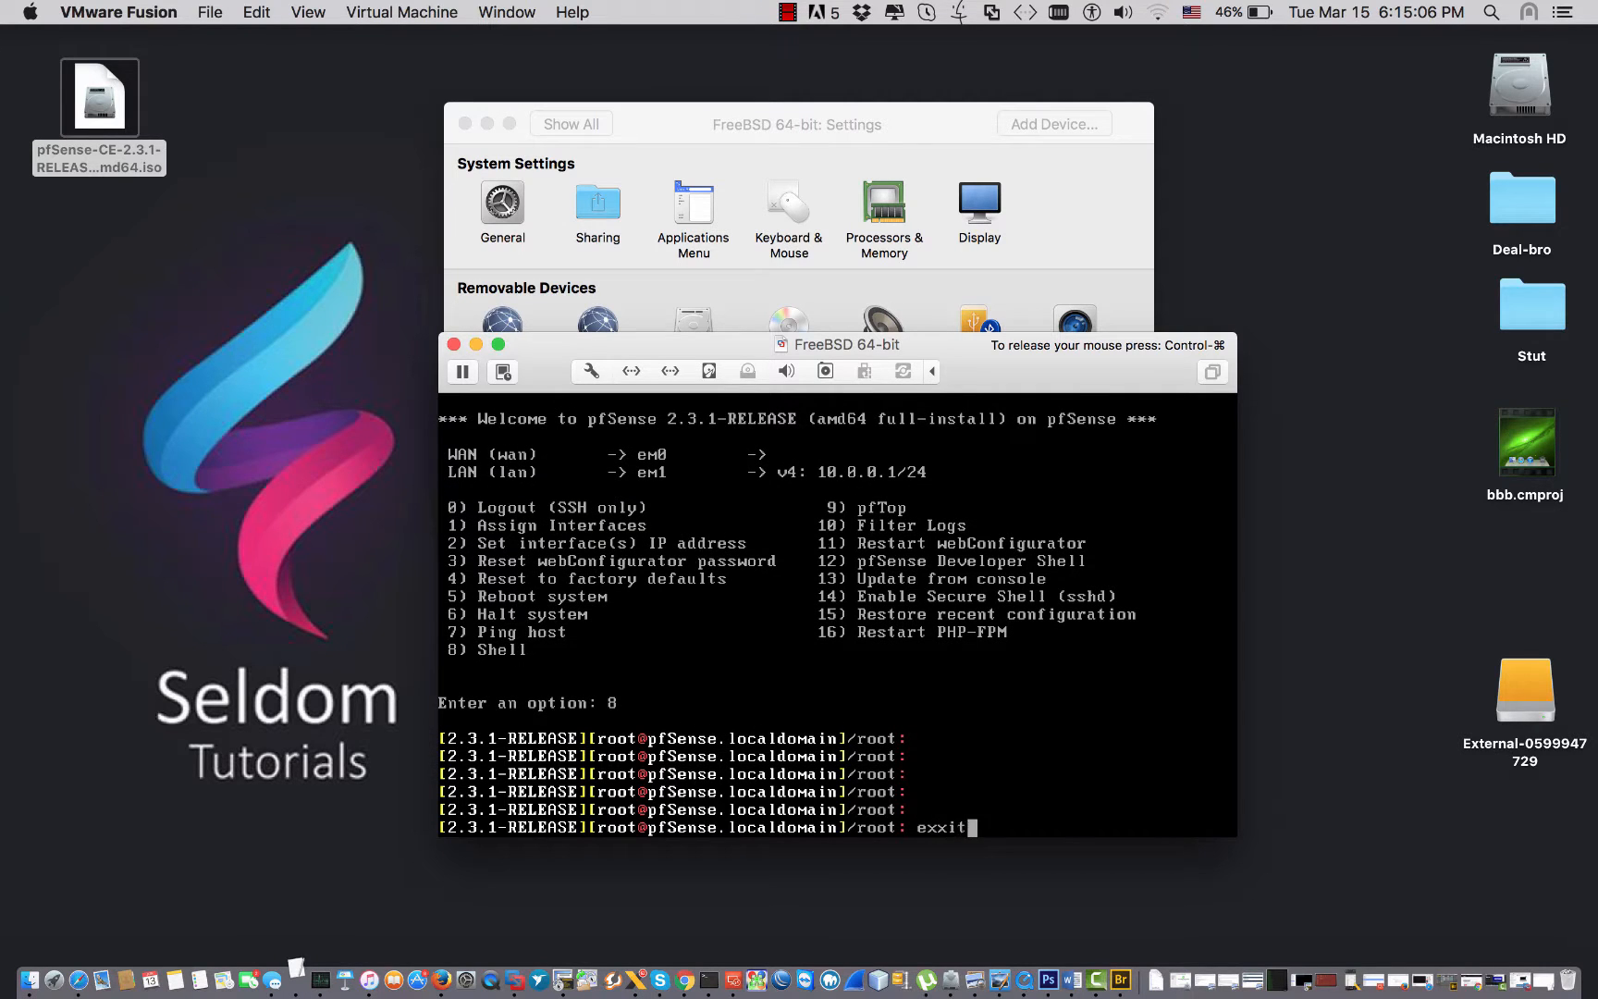
key(Return)
key(Return)
key(Return)
text(exit)
key(Return)
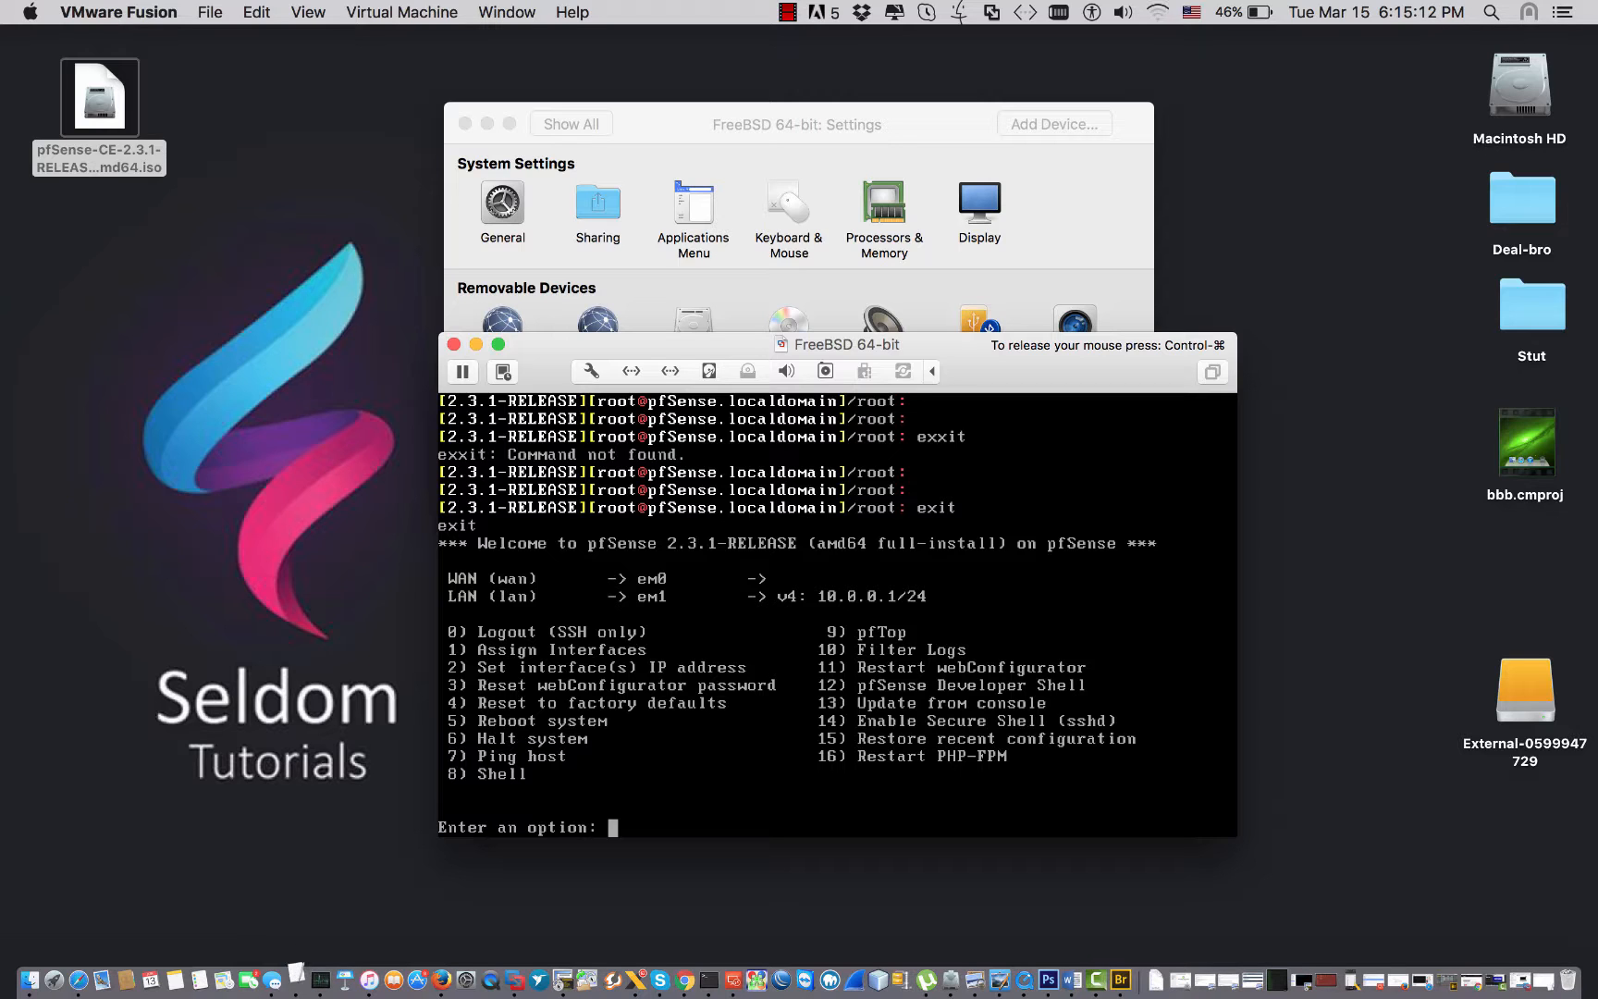
Reopen the shell with option 8 and reboot pfSense with init 6.
text(8)
key(Return)
key(Return)
key(Return)
key(Return)
text(init 6)
key(Return)
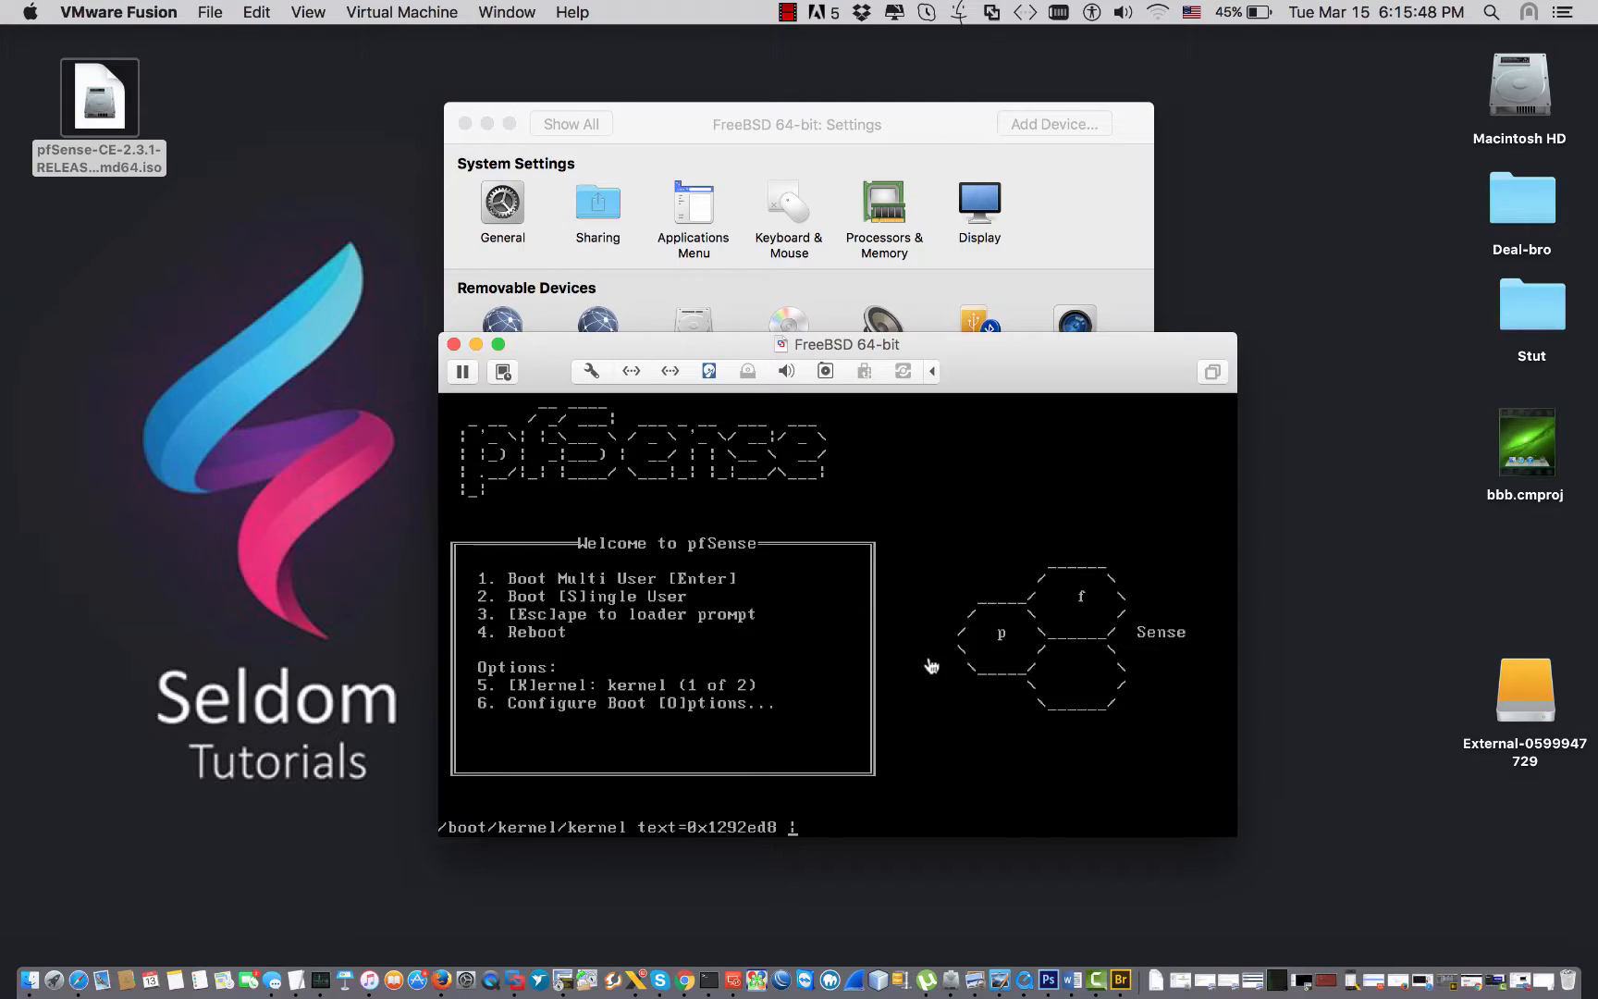
Join the Mac's Wi-Fi to R2014 and confirm it shows as connected.
click(1156, 12)
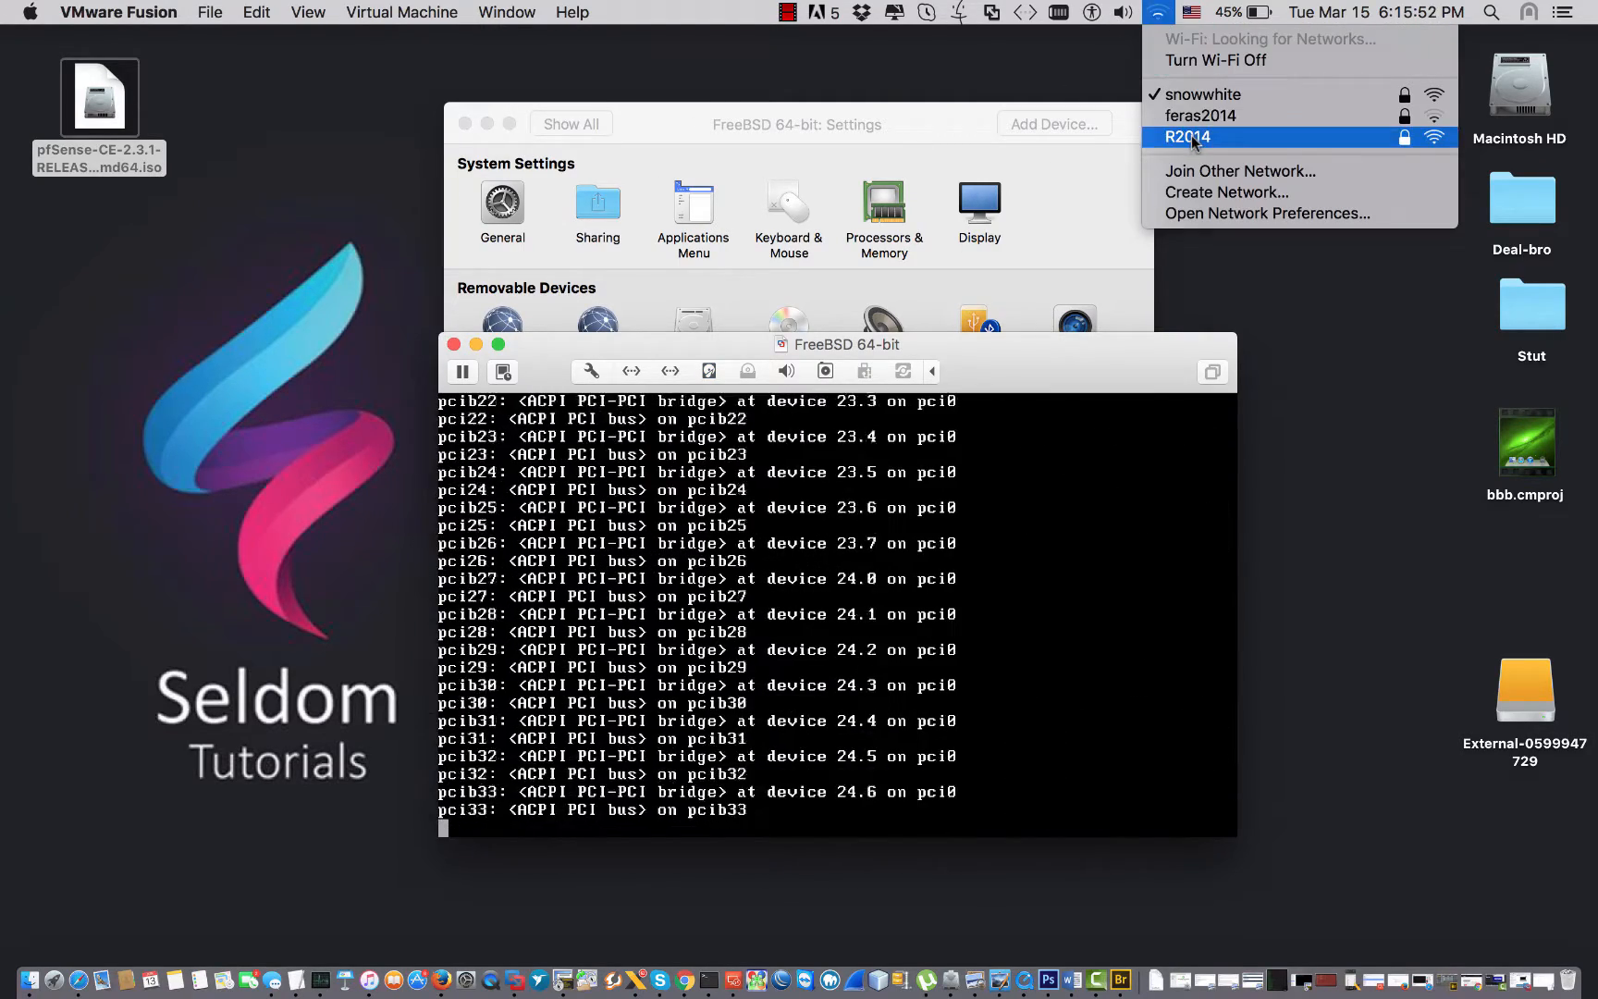
click(1191, 137)
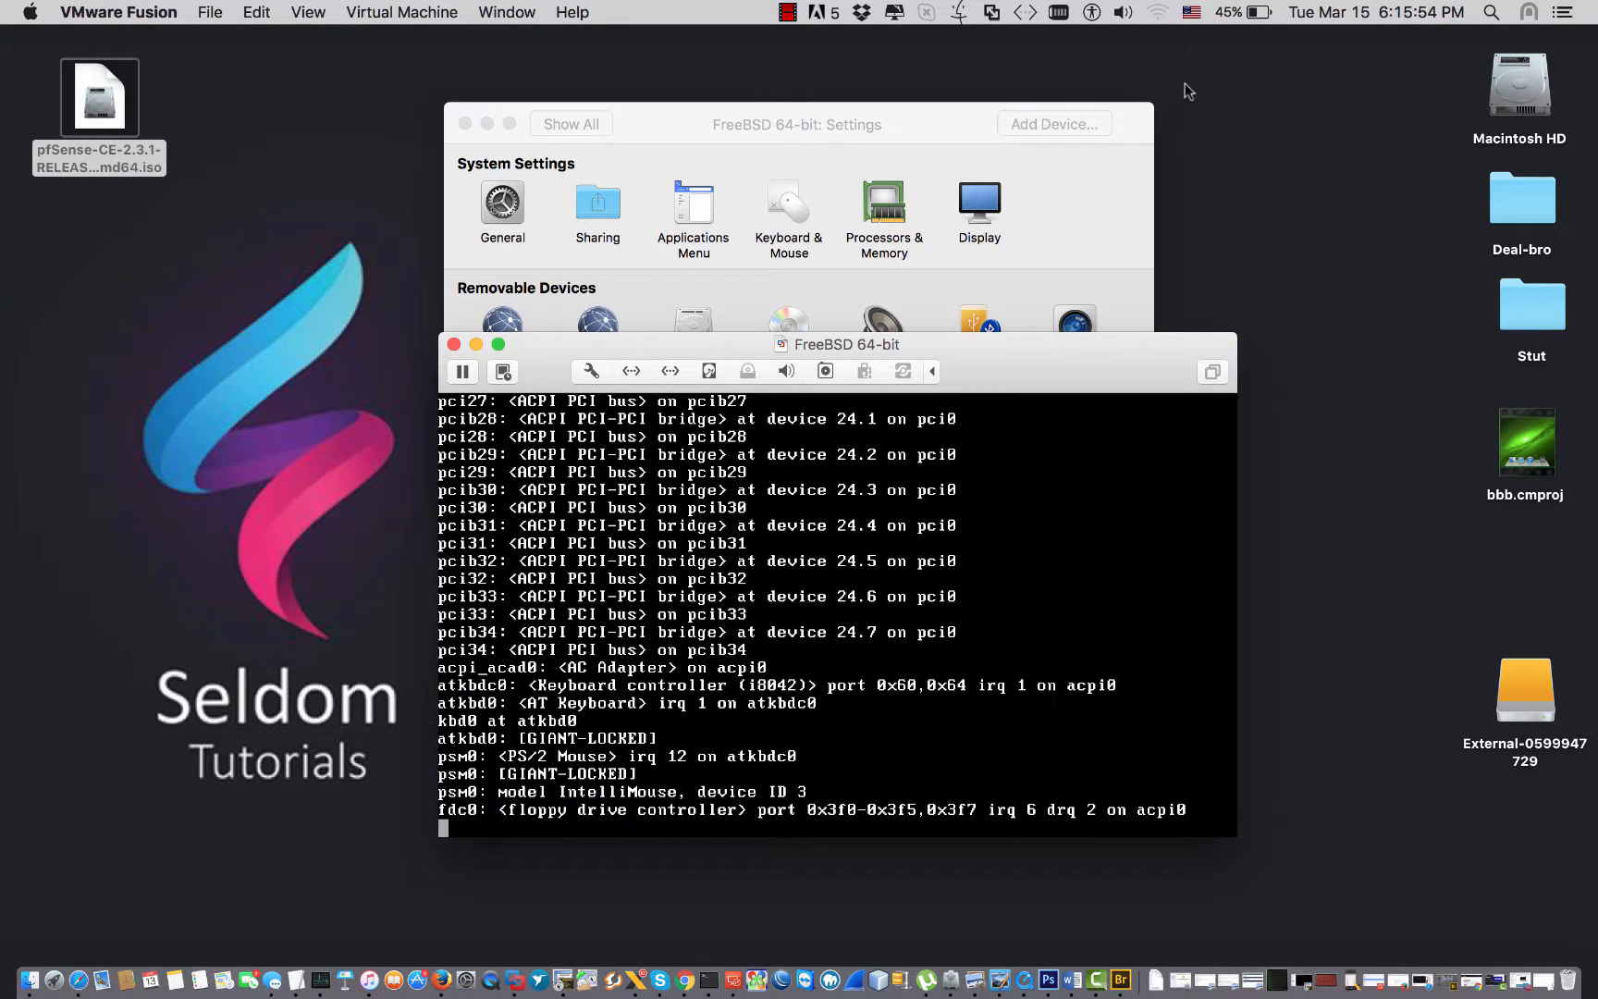
click(1157, 13)
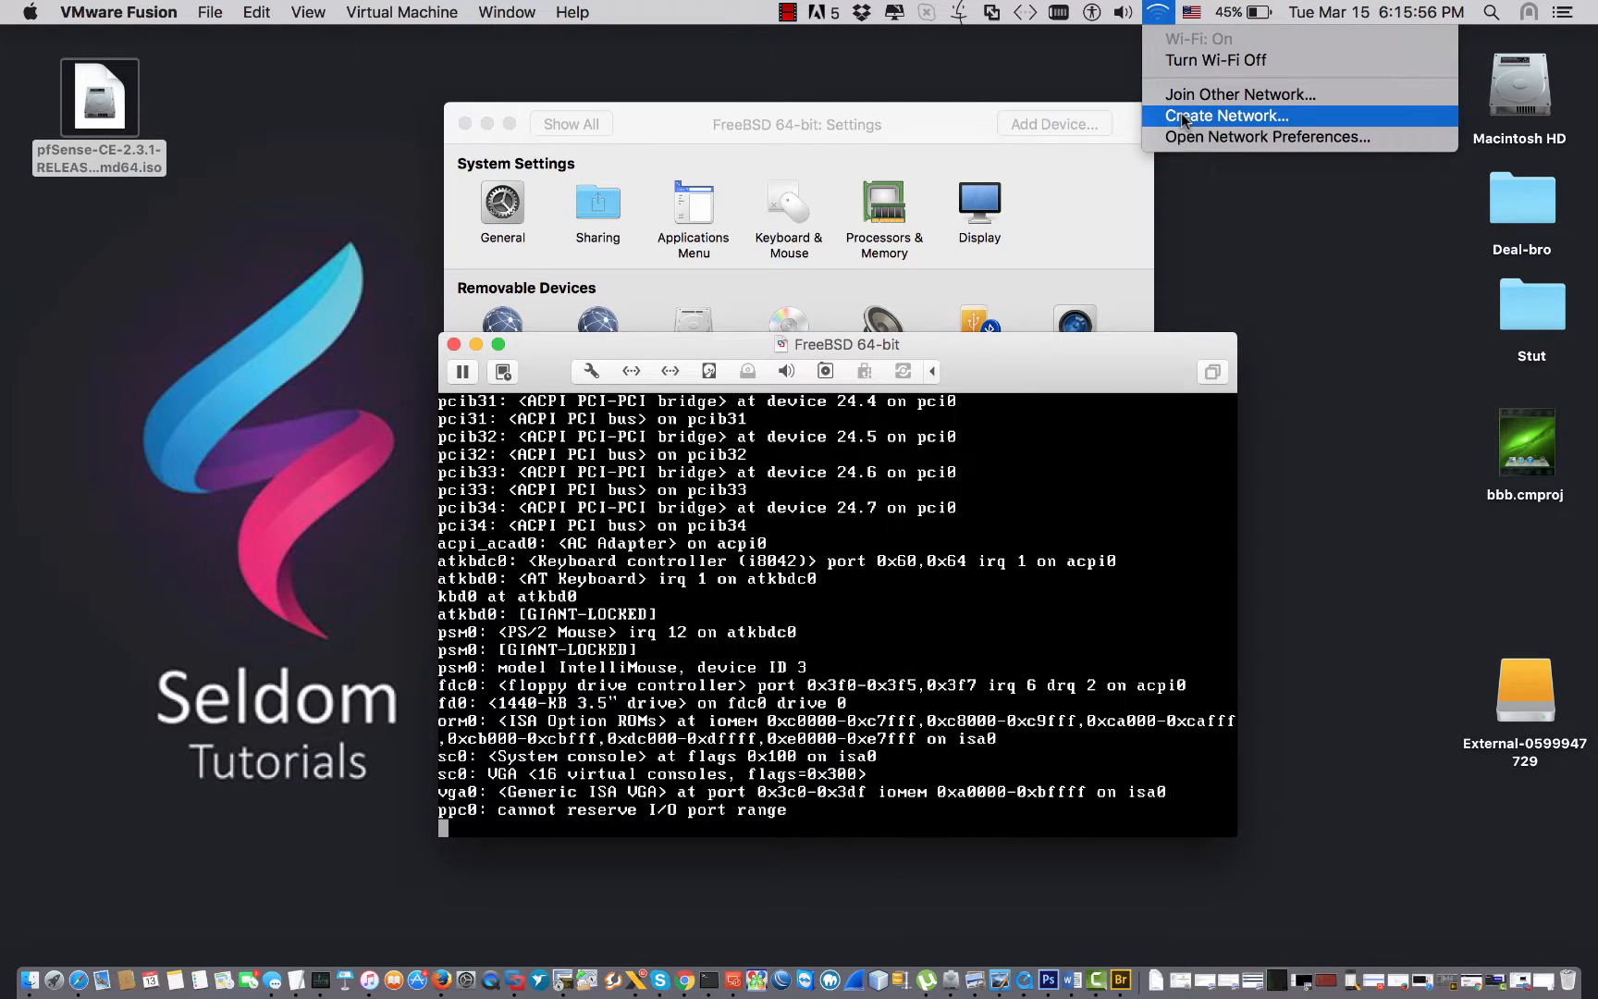
click(1094, 364)
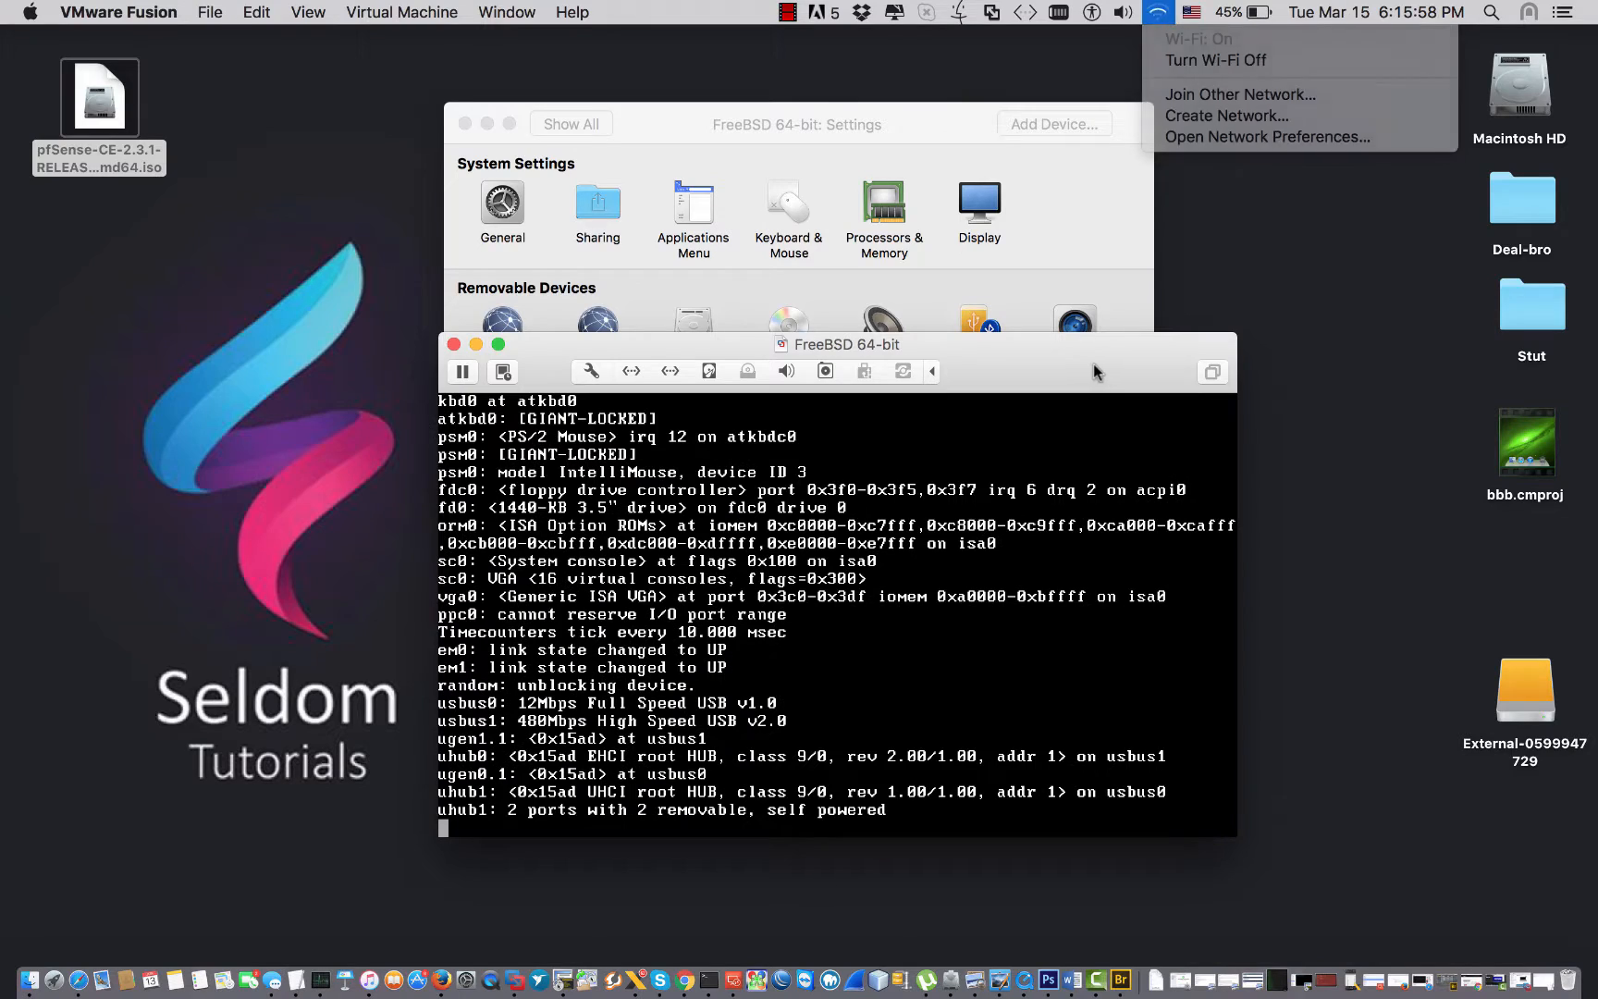
click(1157, 13)
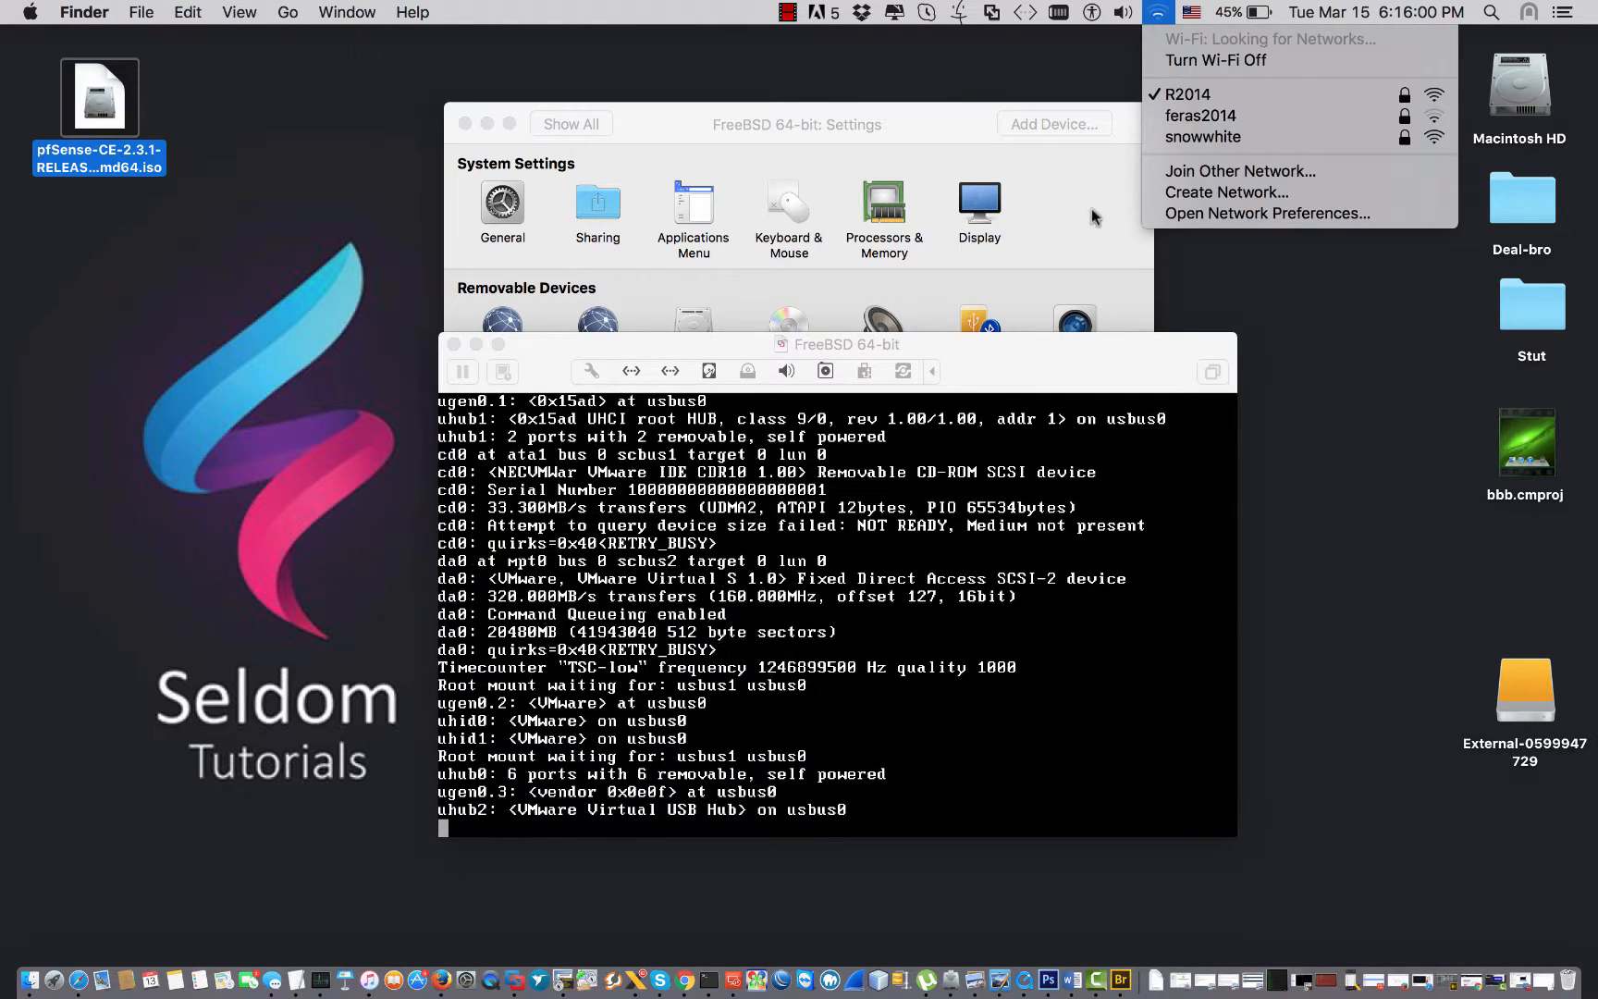
click(1066, 362)
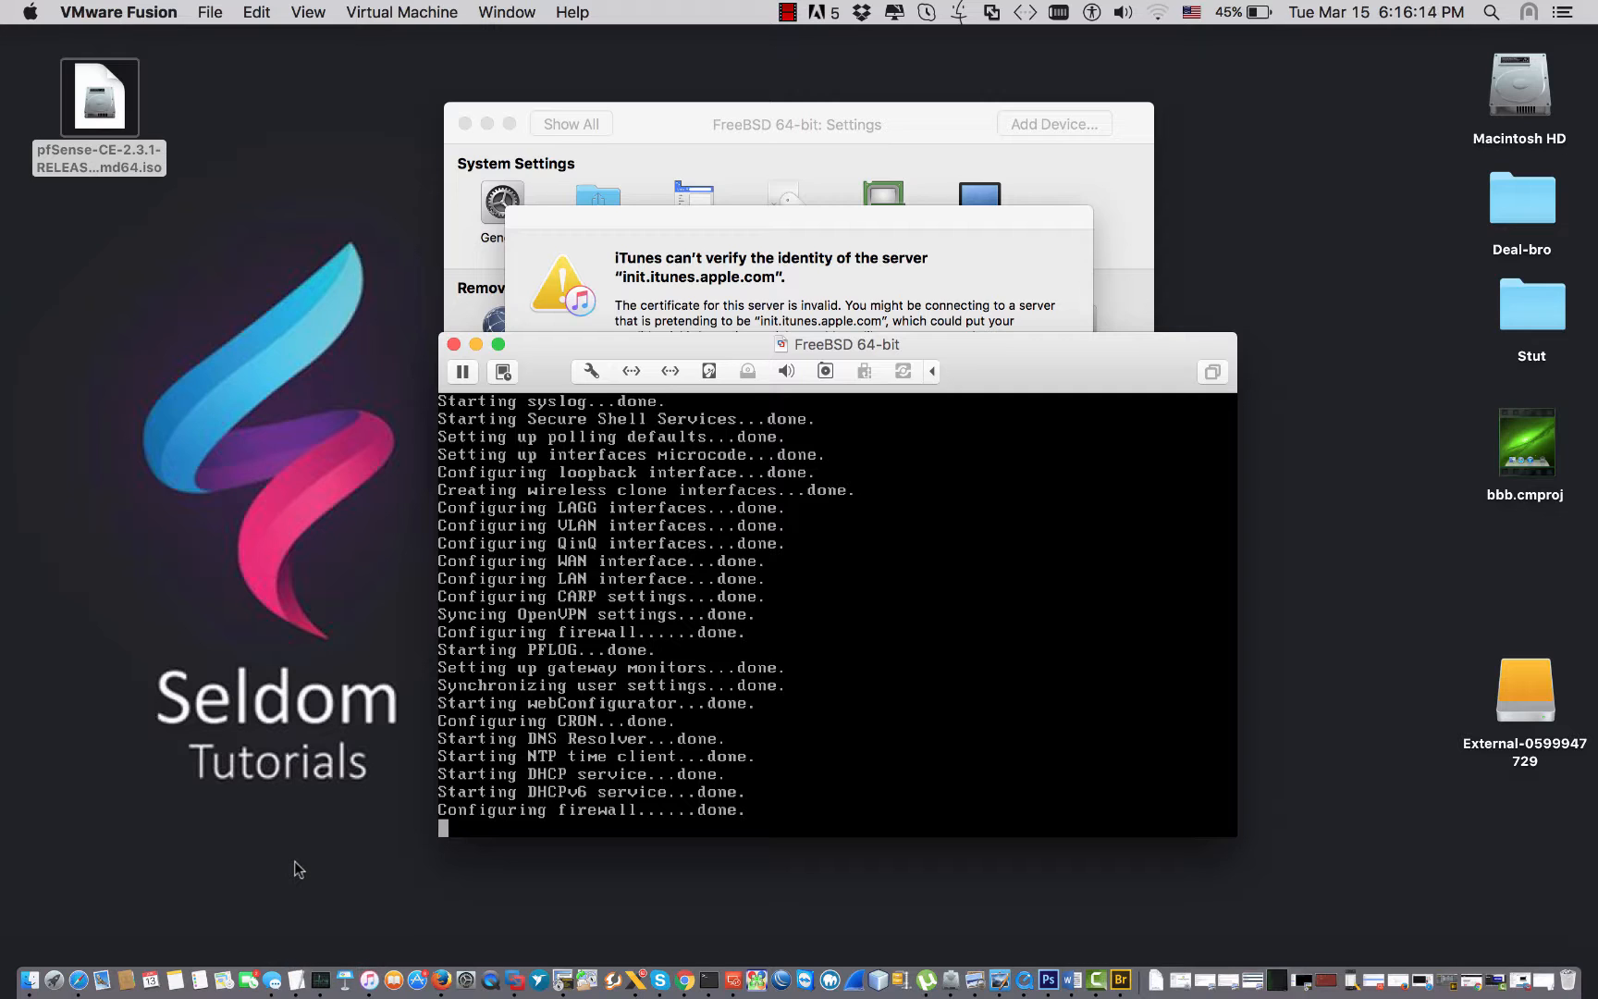
Cancel the iTunes certificate warning and bring the pfSense console into focus.
click(671, 207)
click(927, 398)
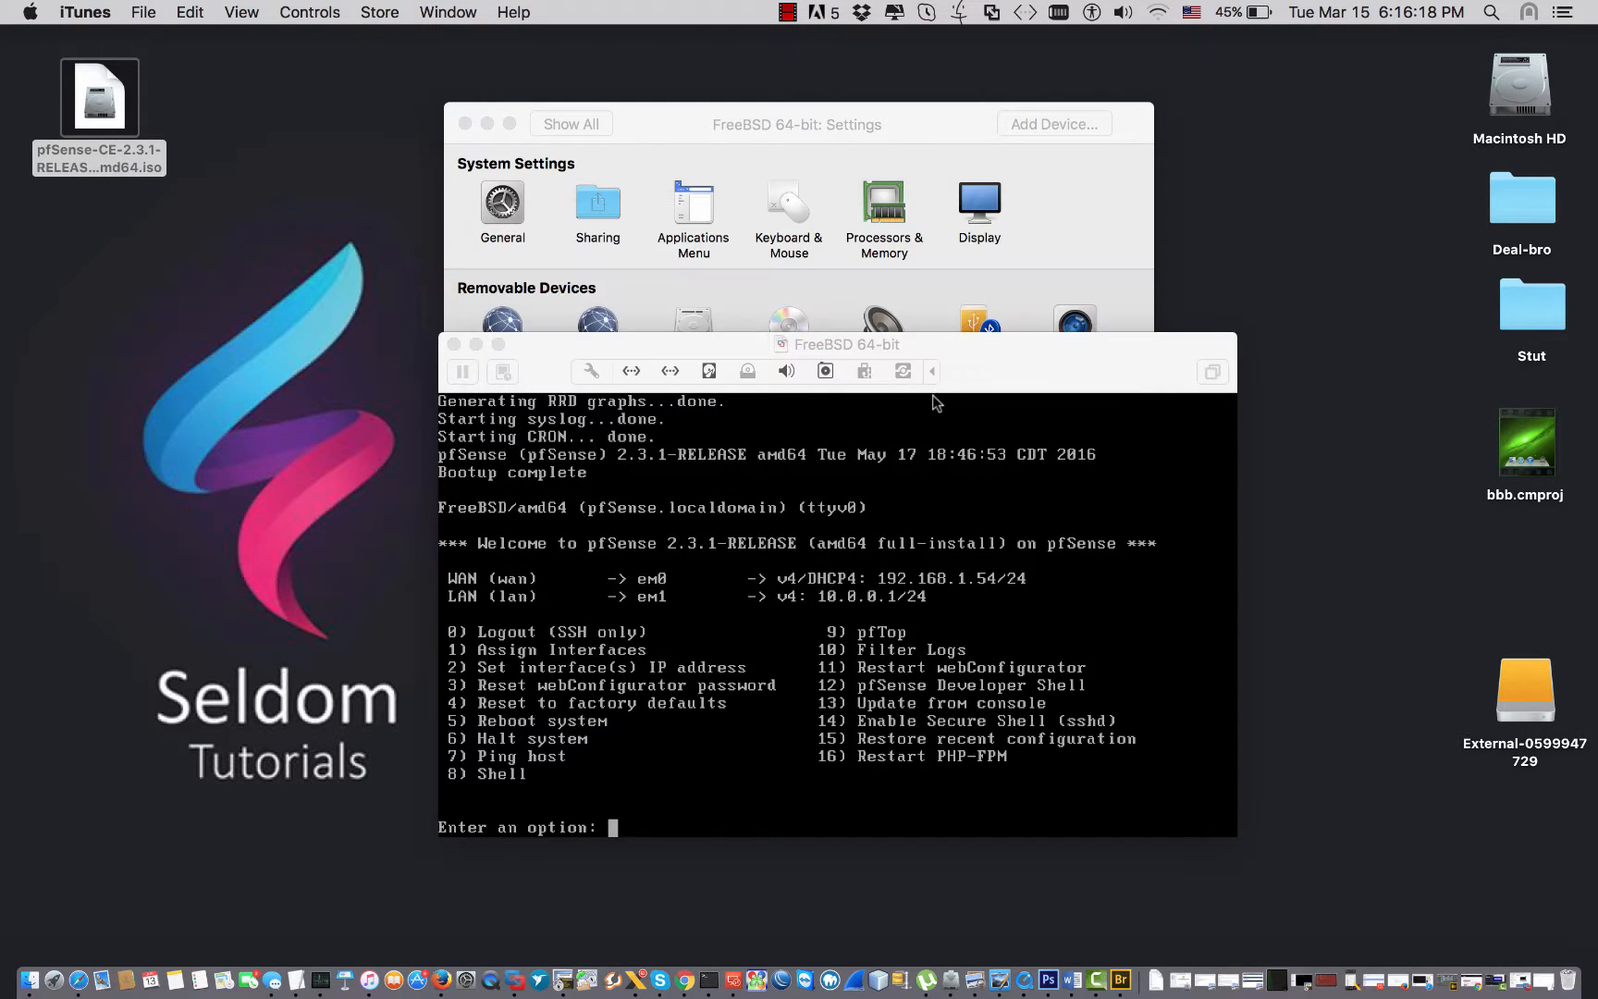
drag(987, 347, 987, 263)
click(903, 547)
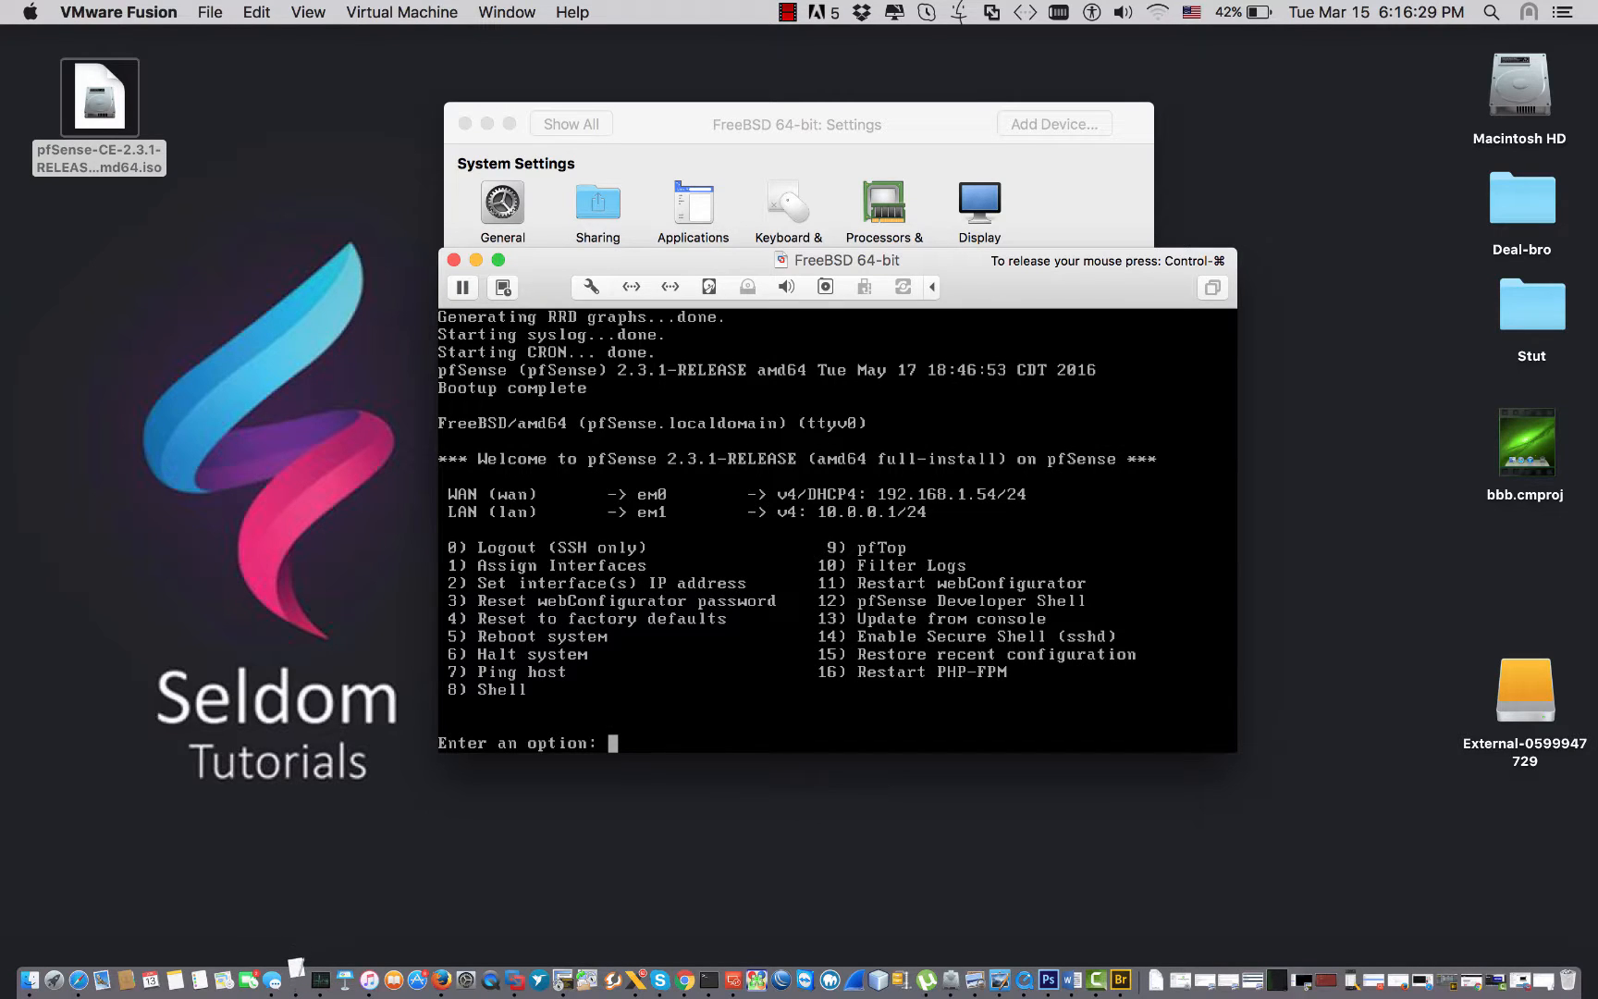
key(ctrl+super)
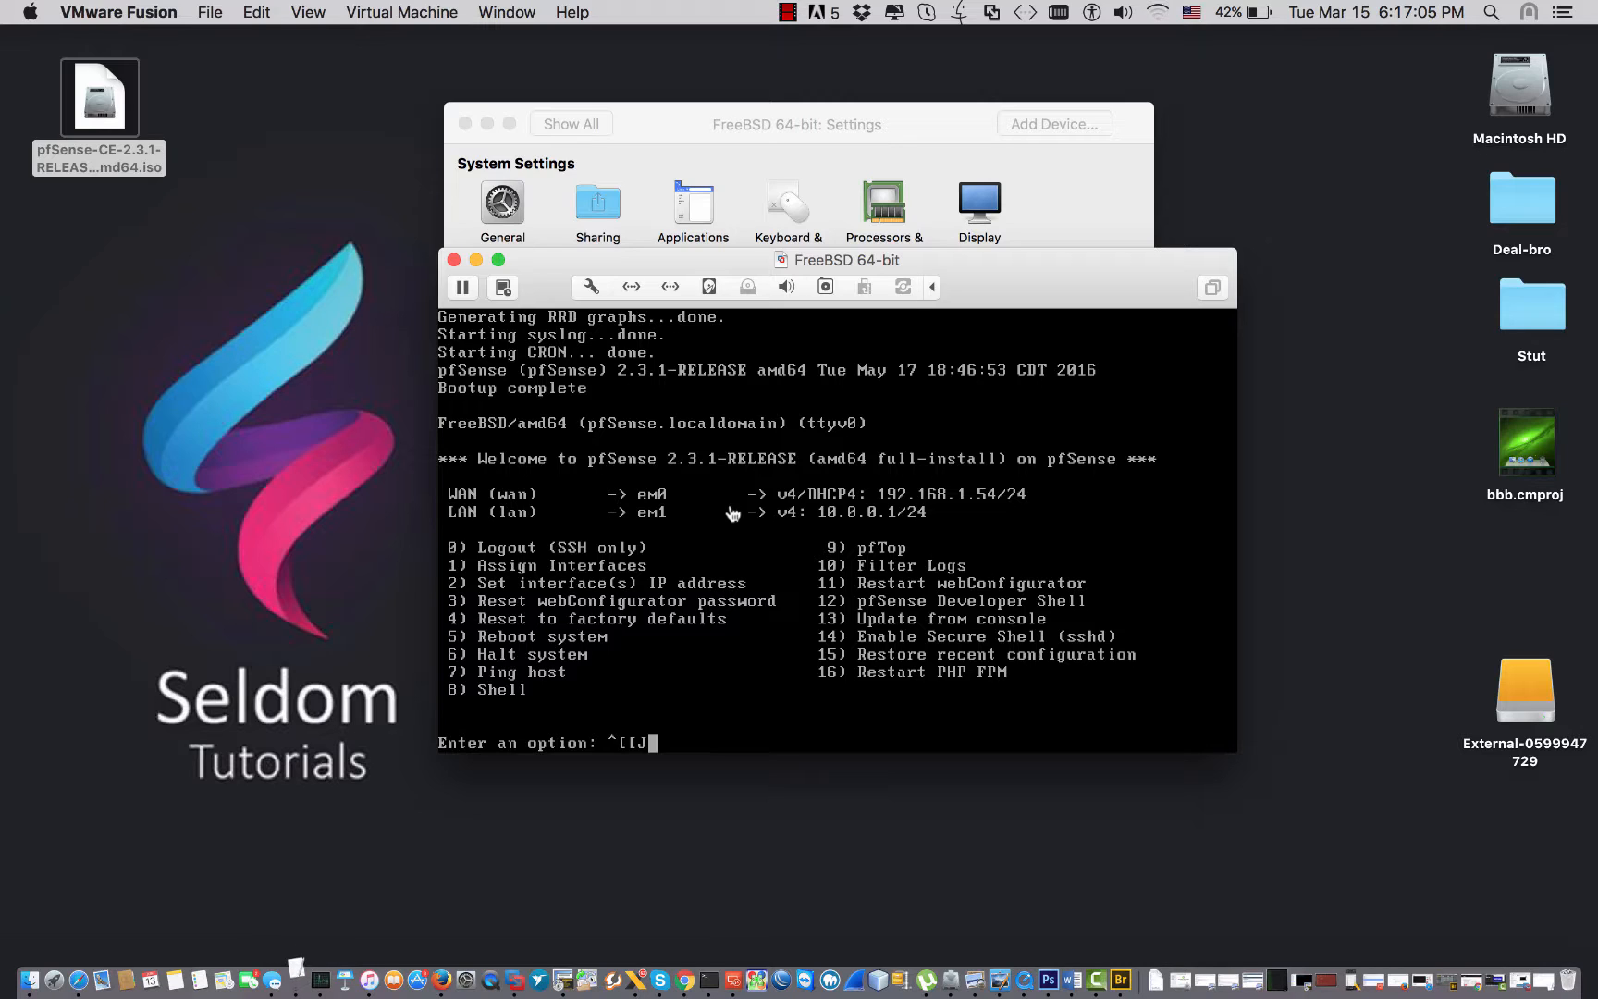
From the pfSense shell (option 8), ping 8.8.8.8 and stop it with Ctrl+C.
click(732, 513)
key(BackSpace)
key(BackSpace)
key(BackSpace)
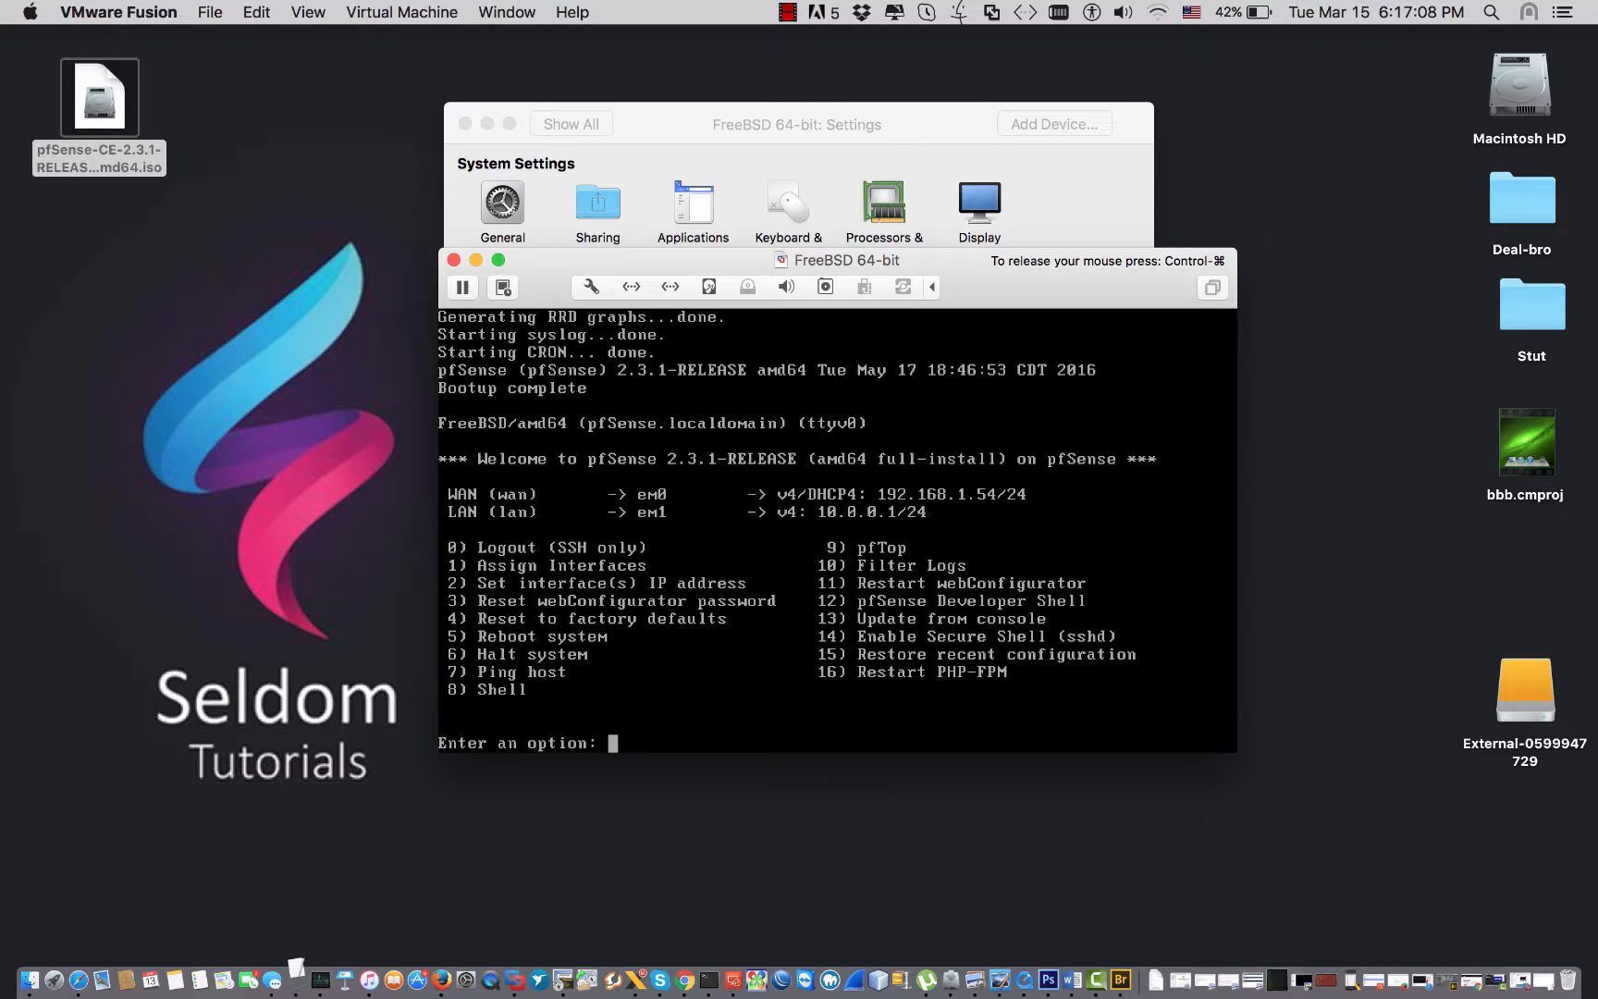
text(8)
key(Return)
key(Return)
key(Return)
key(Return)
key(Return)
key(Return)
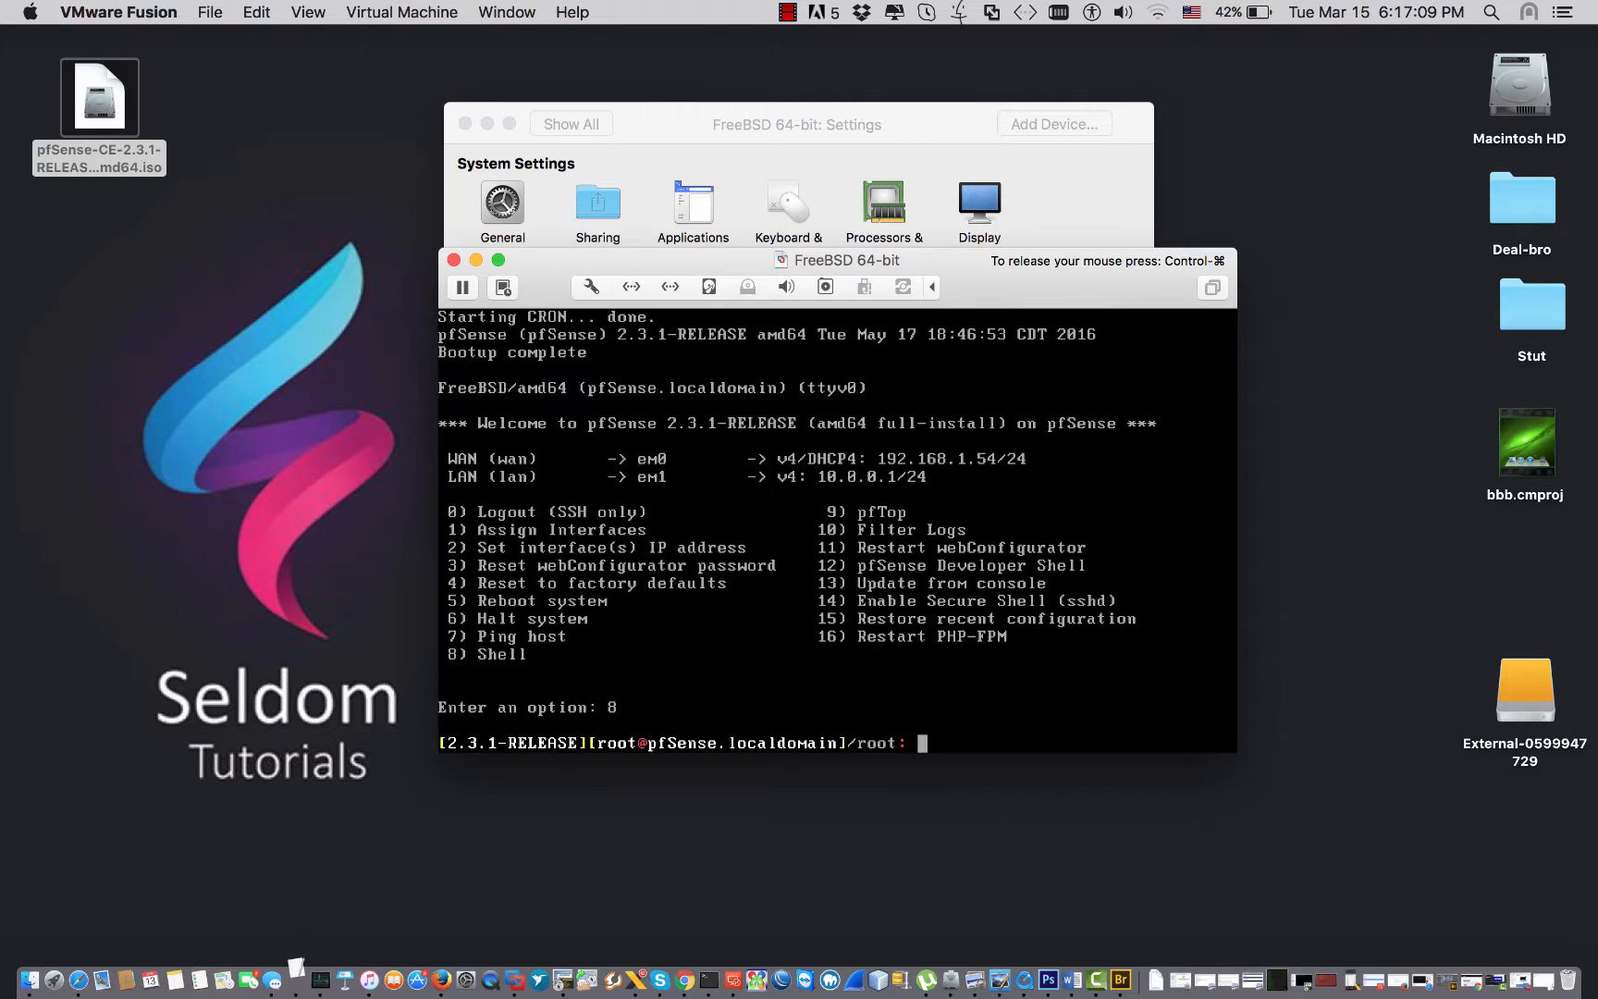
key(Return)
text(ping )
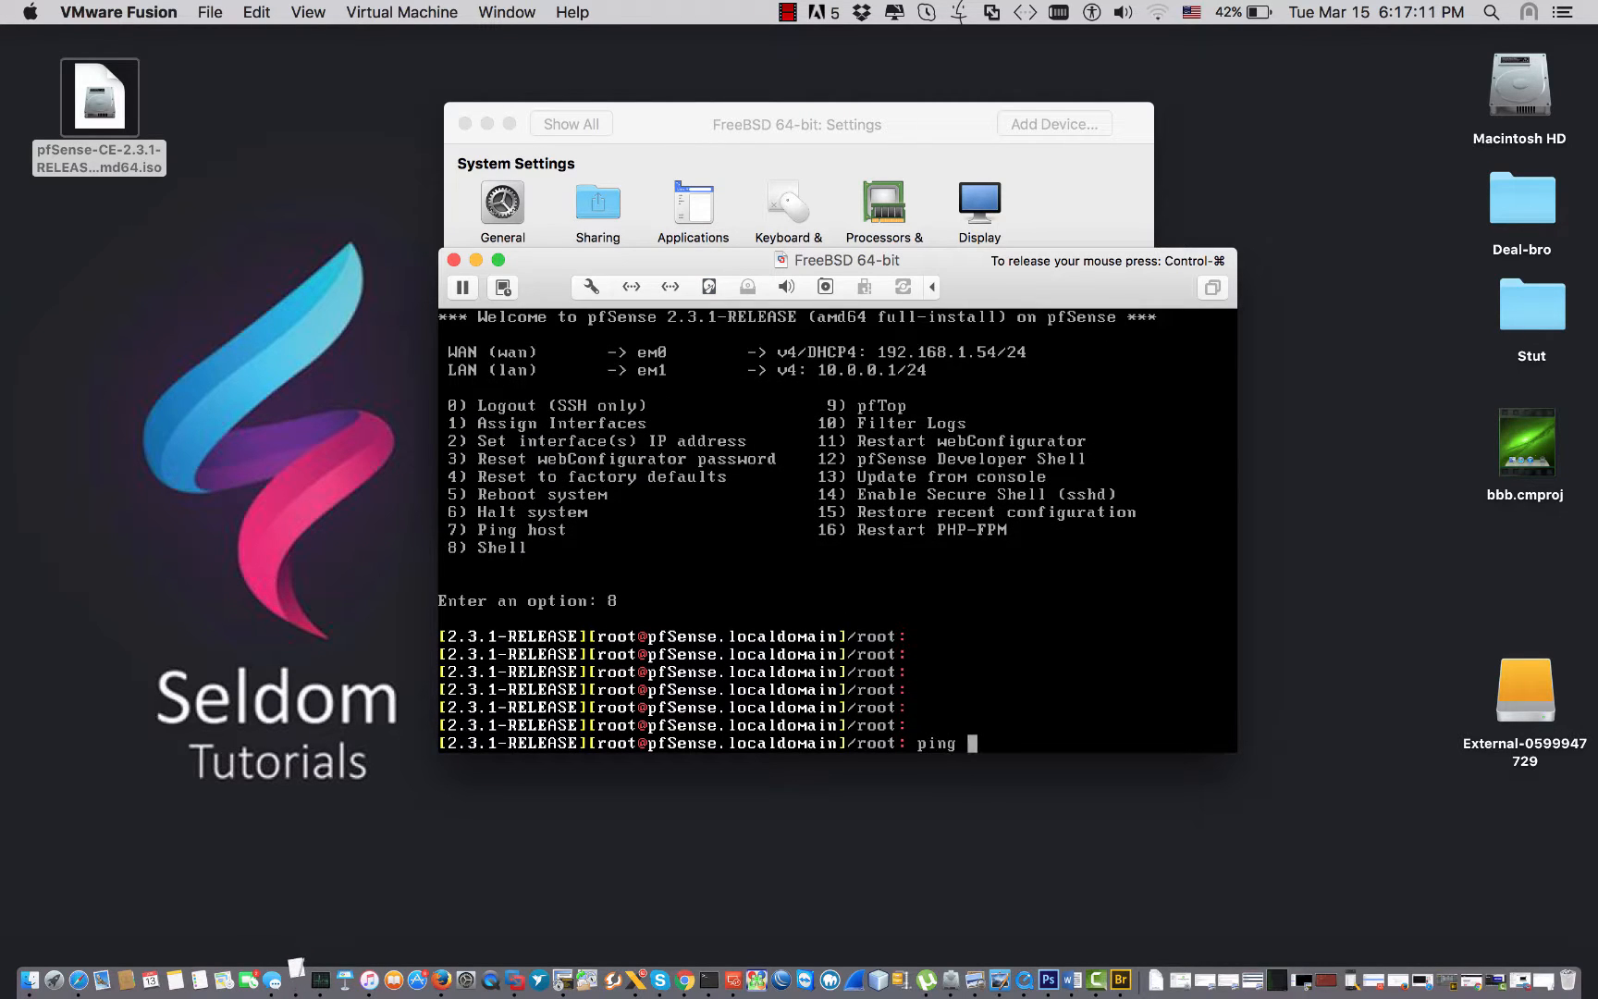
text(8.8.8.8)
key(Return)
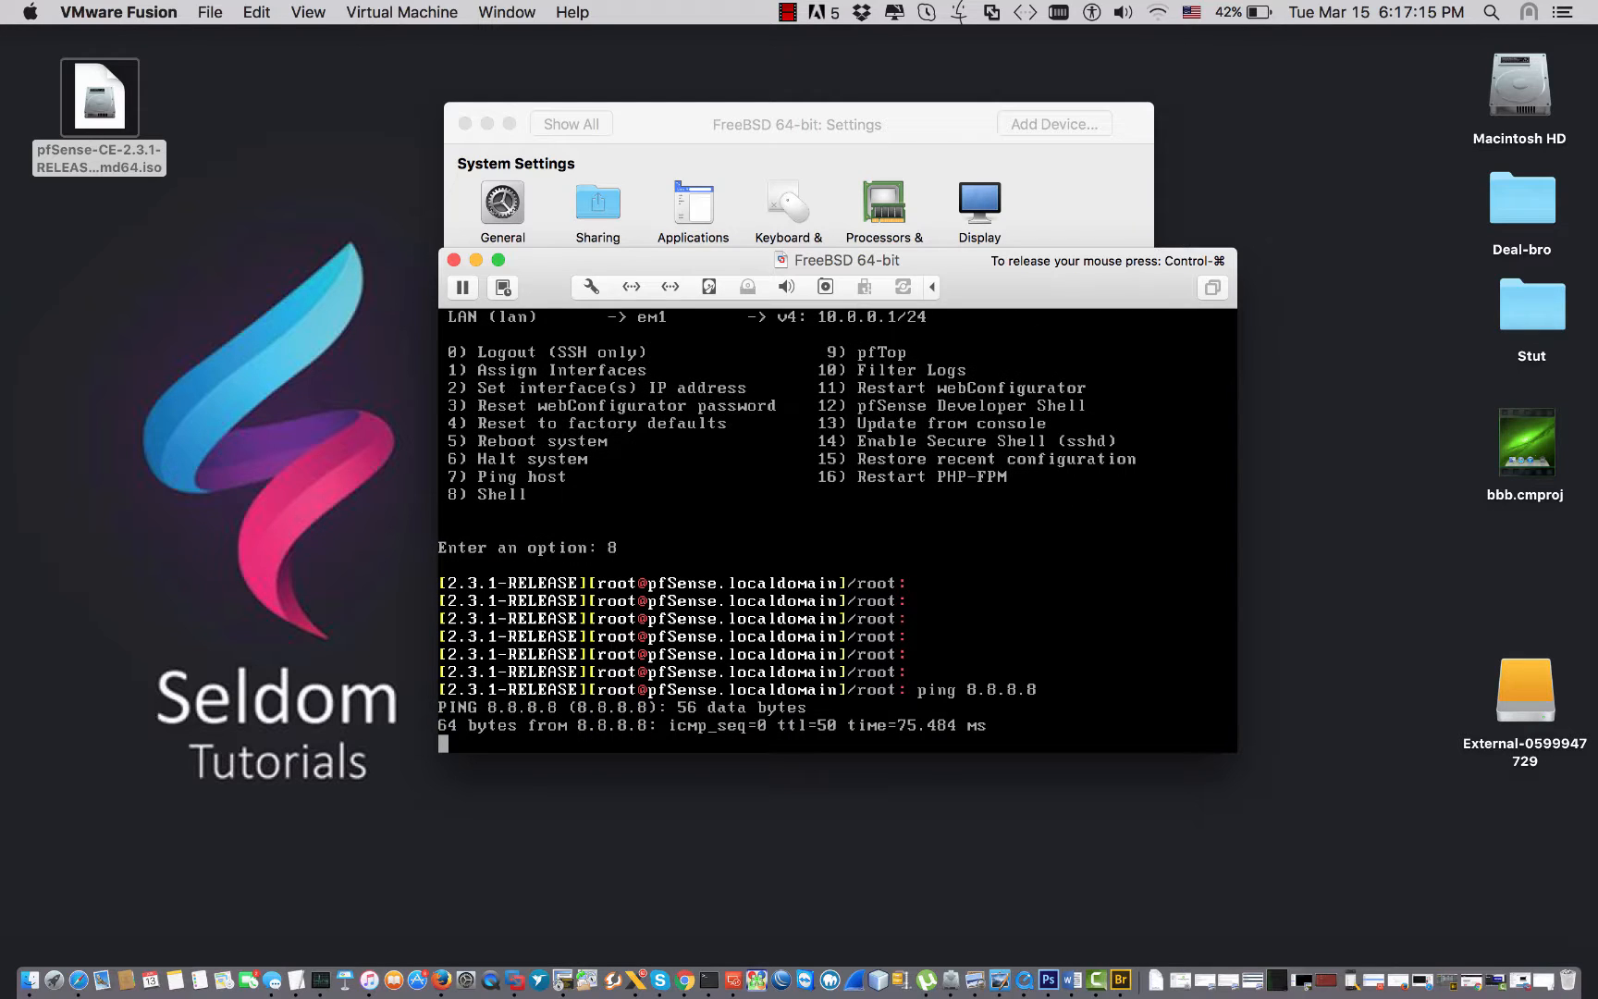
key(ctrl+c)
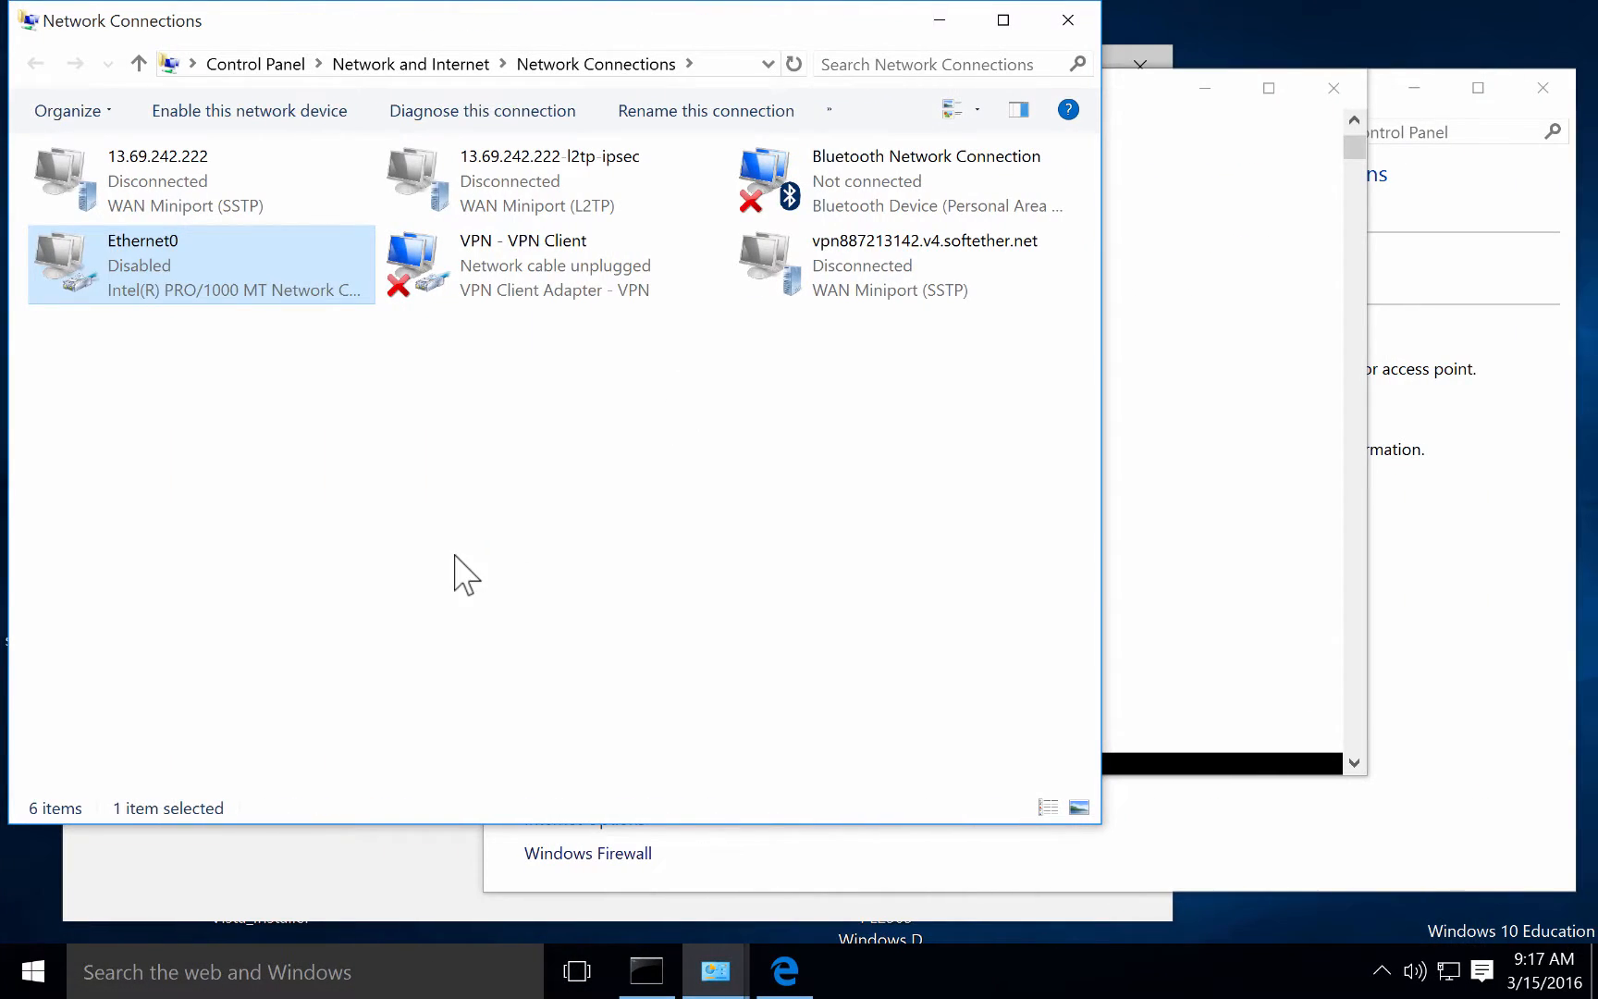
Enable the Ethernet0 adapter and refresh the connections list twice.
click(439, 555)
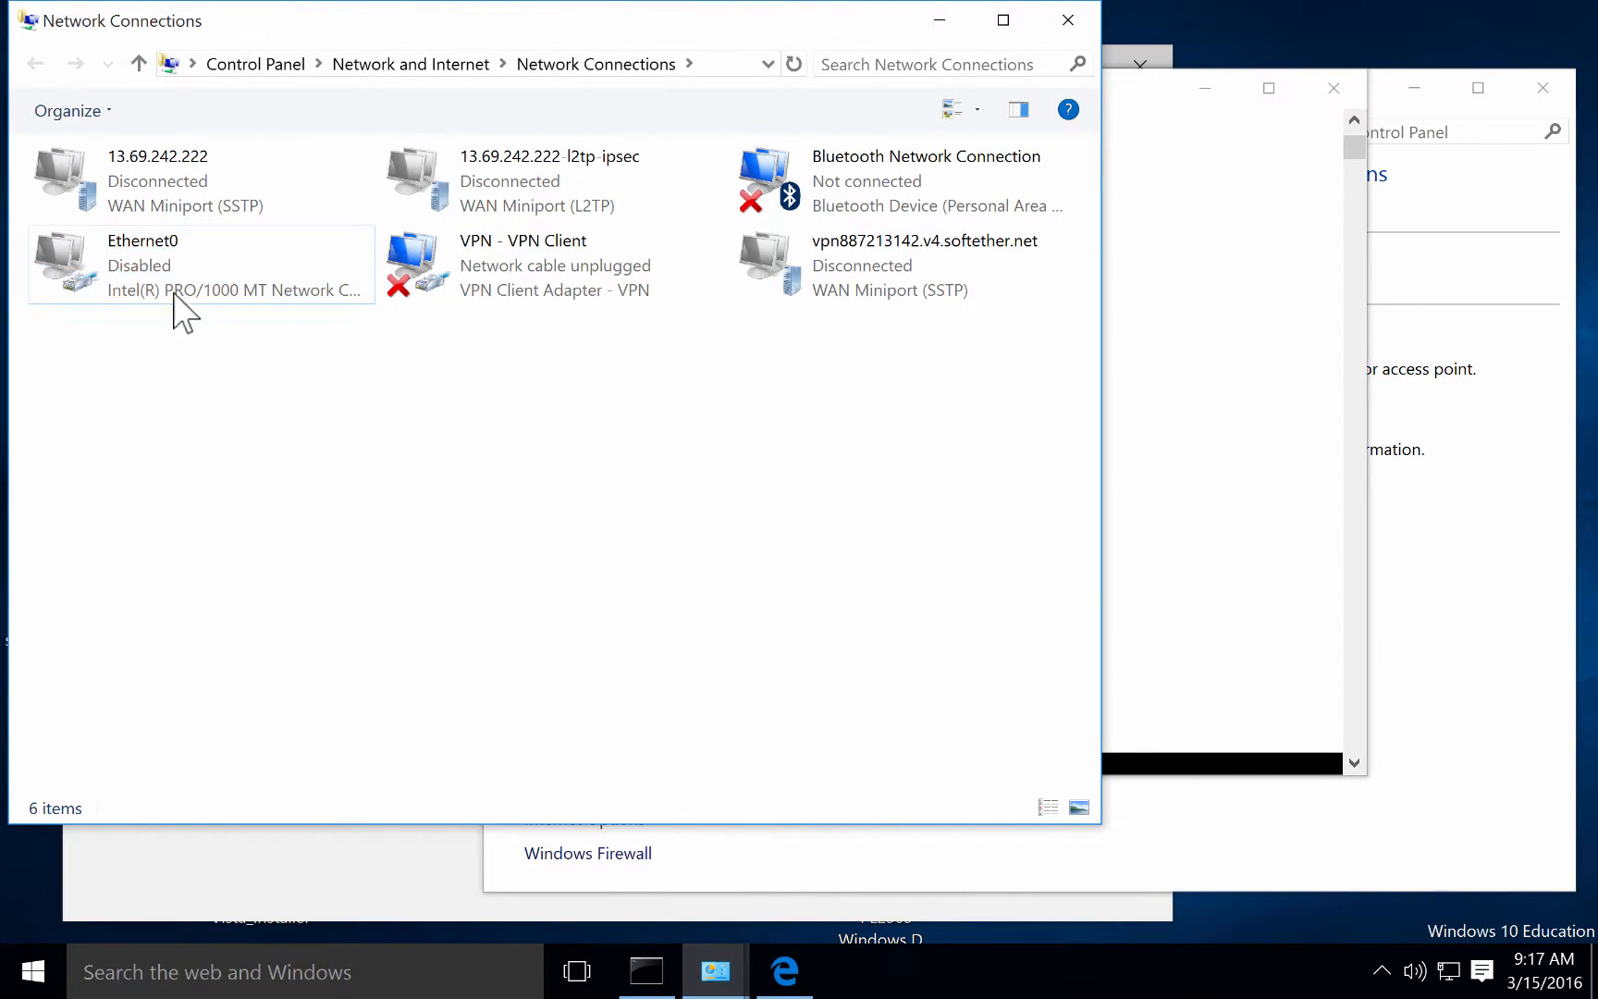
right_click(167, 278)
click(190, 291)
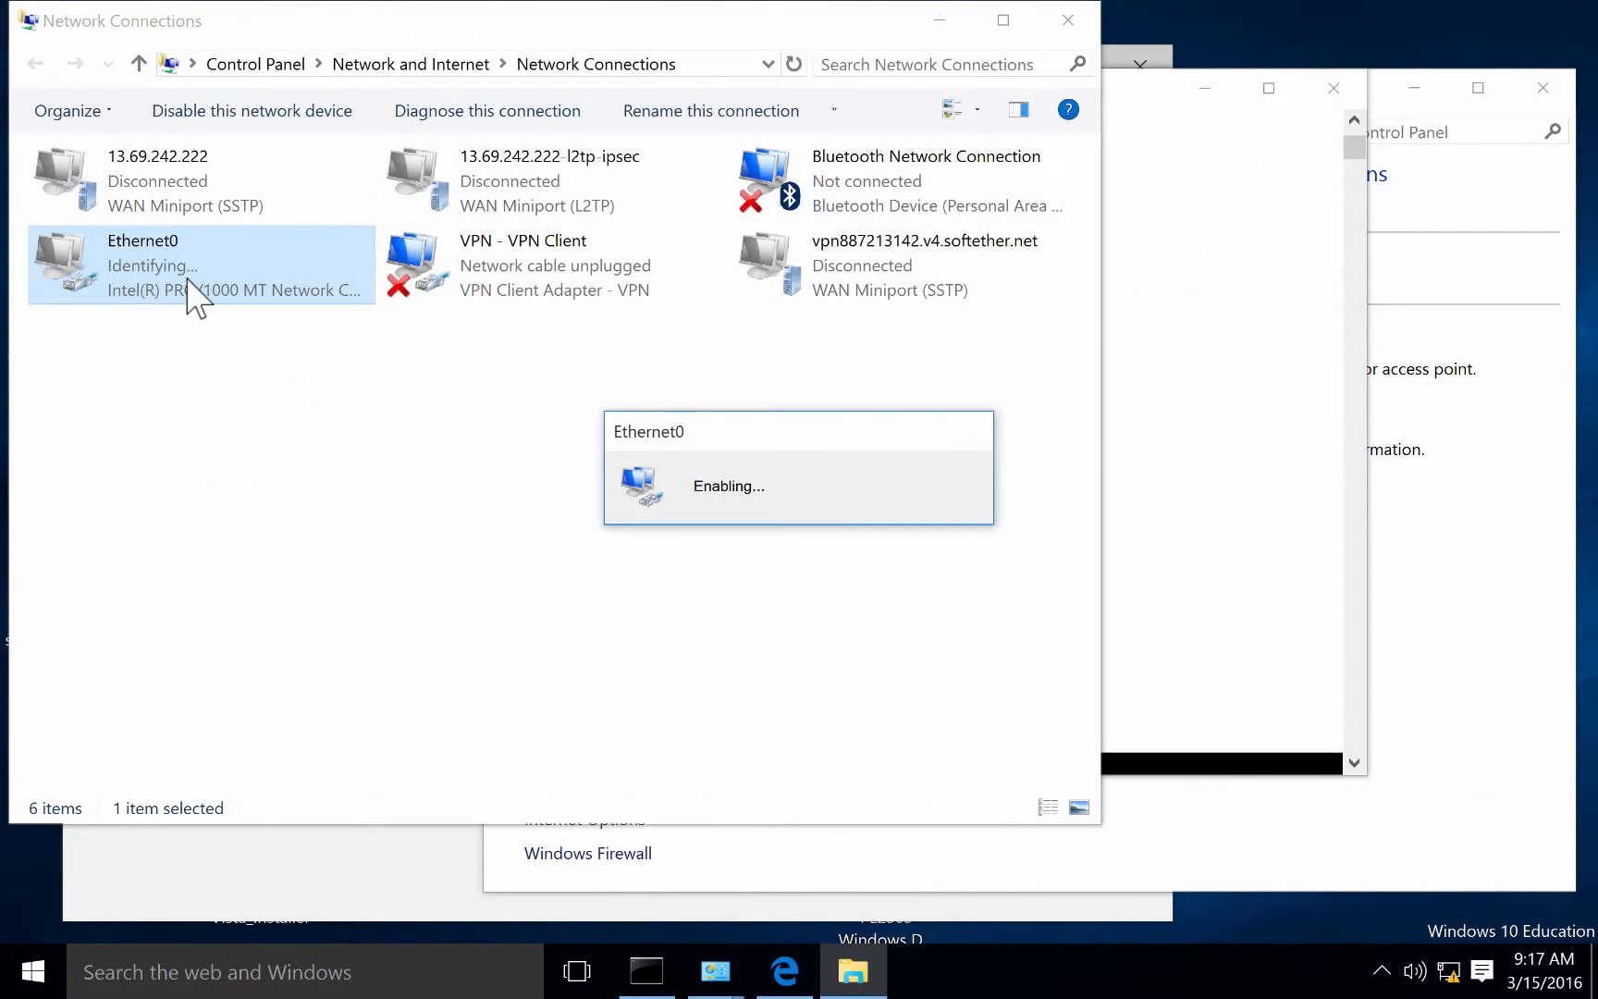
right_click(181, 396)
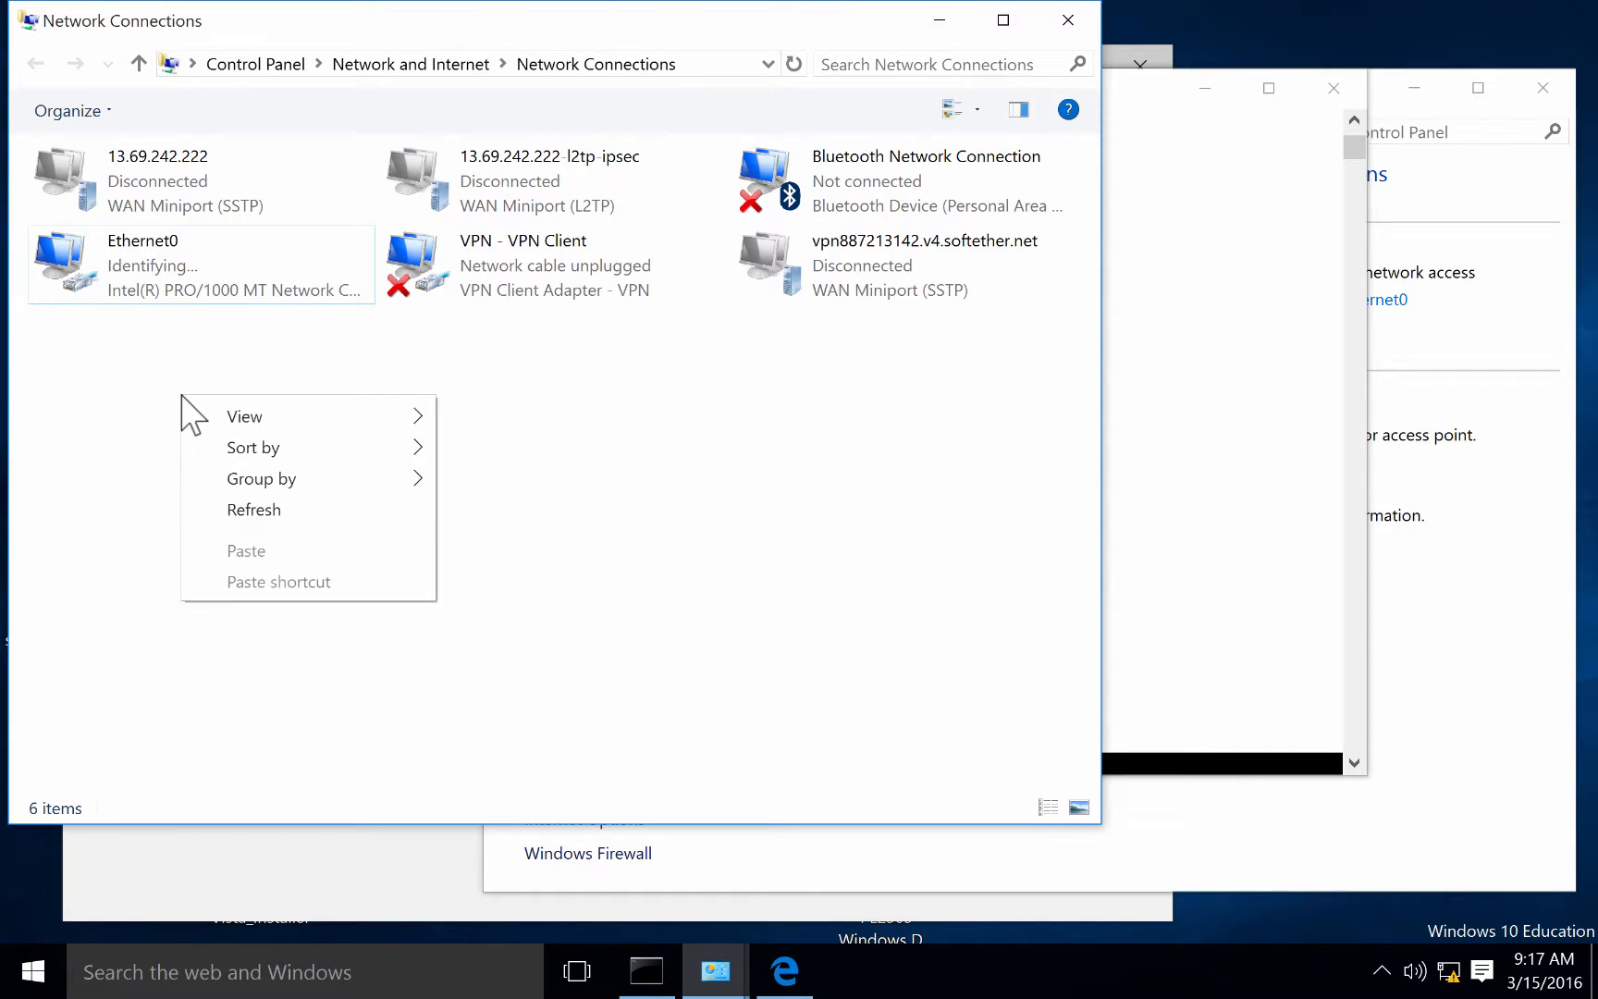
click(239, 514)
right_click(205, 368)
click(267, 482)
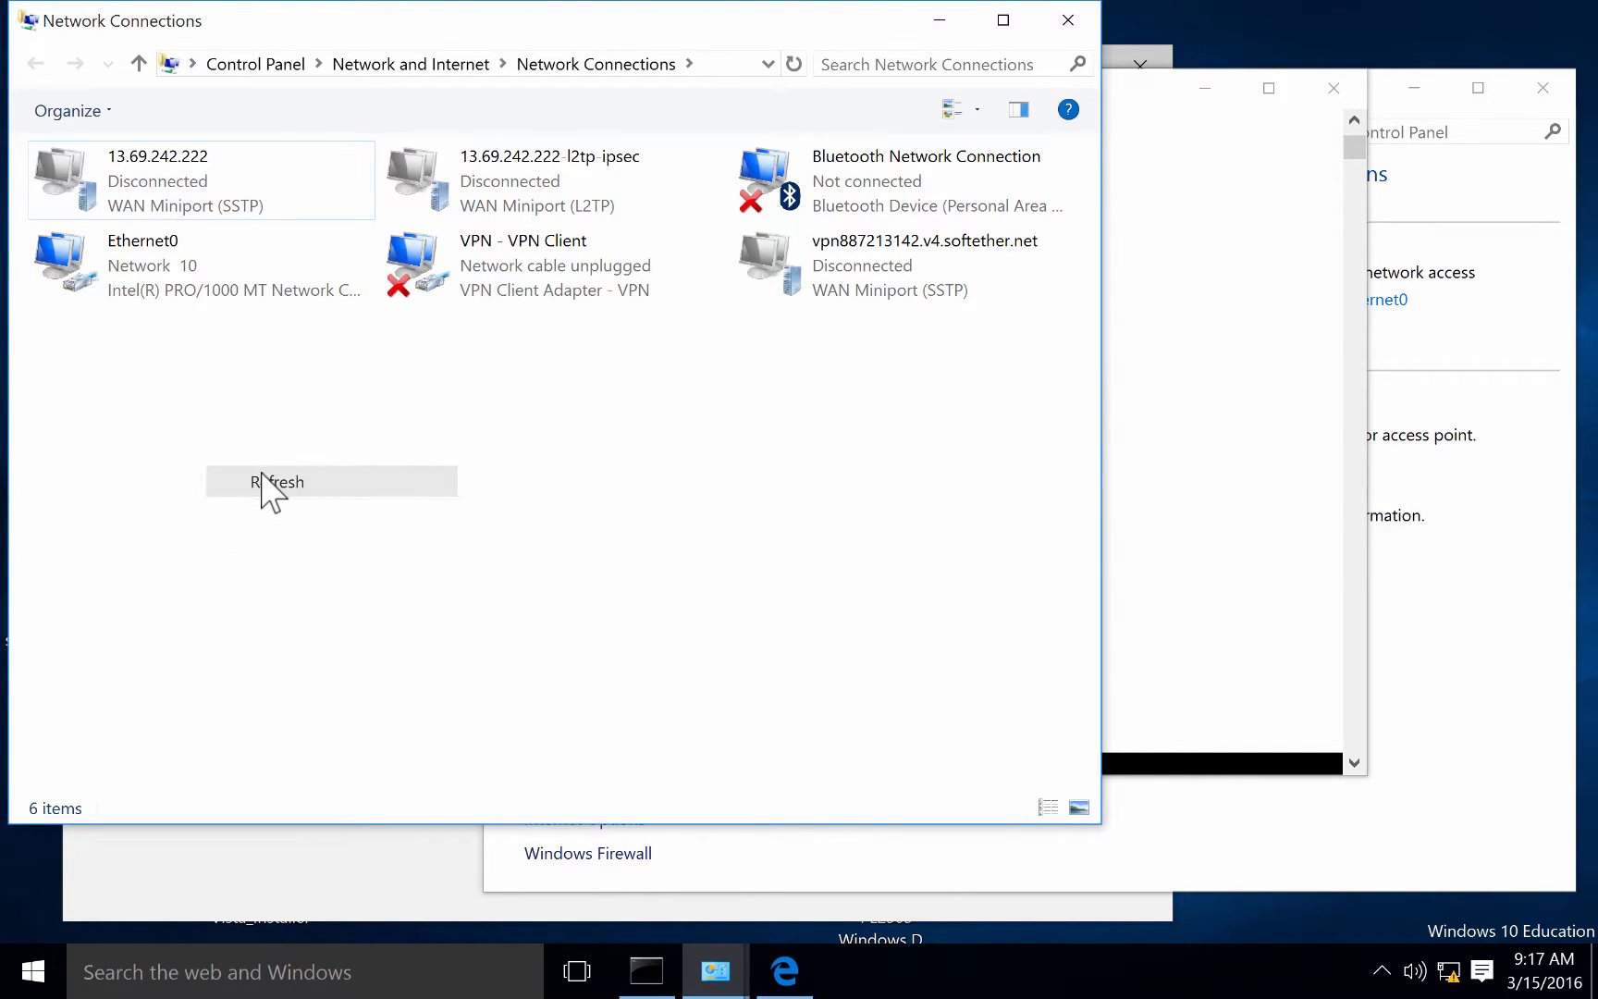
Show Ethernet0's status details, with IPv4 address 10.0.0.100 and gateway 10.0.0.1.
click(212, 294)
right_click(212, 294)
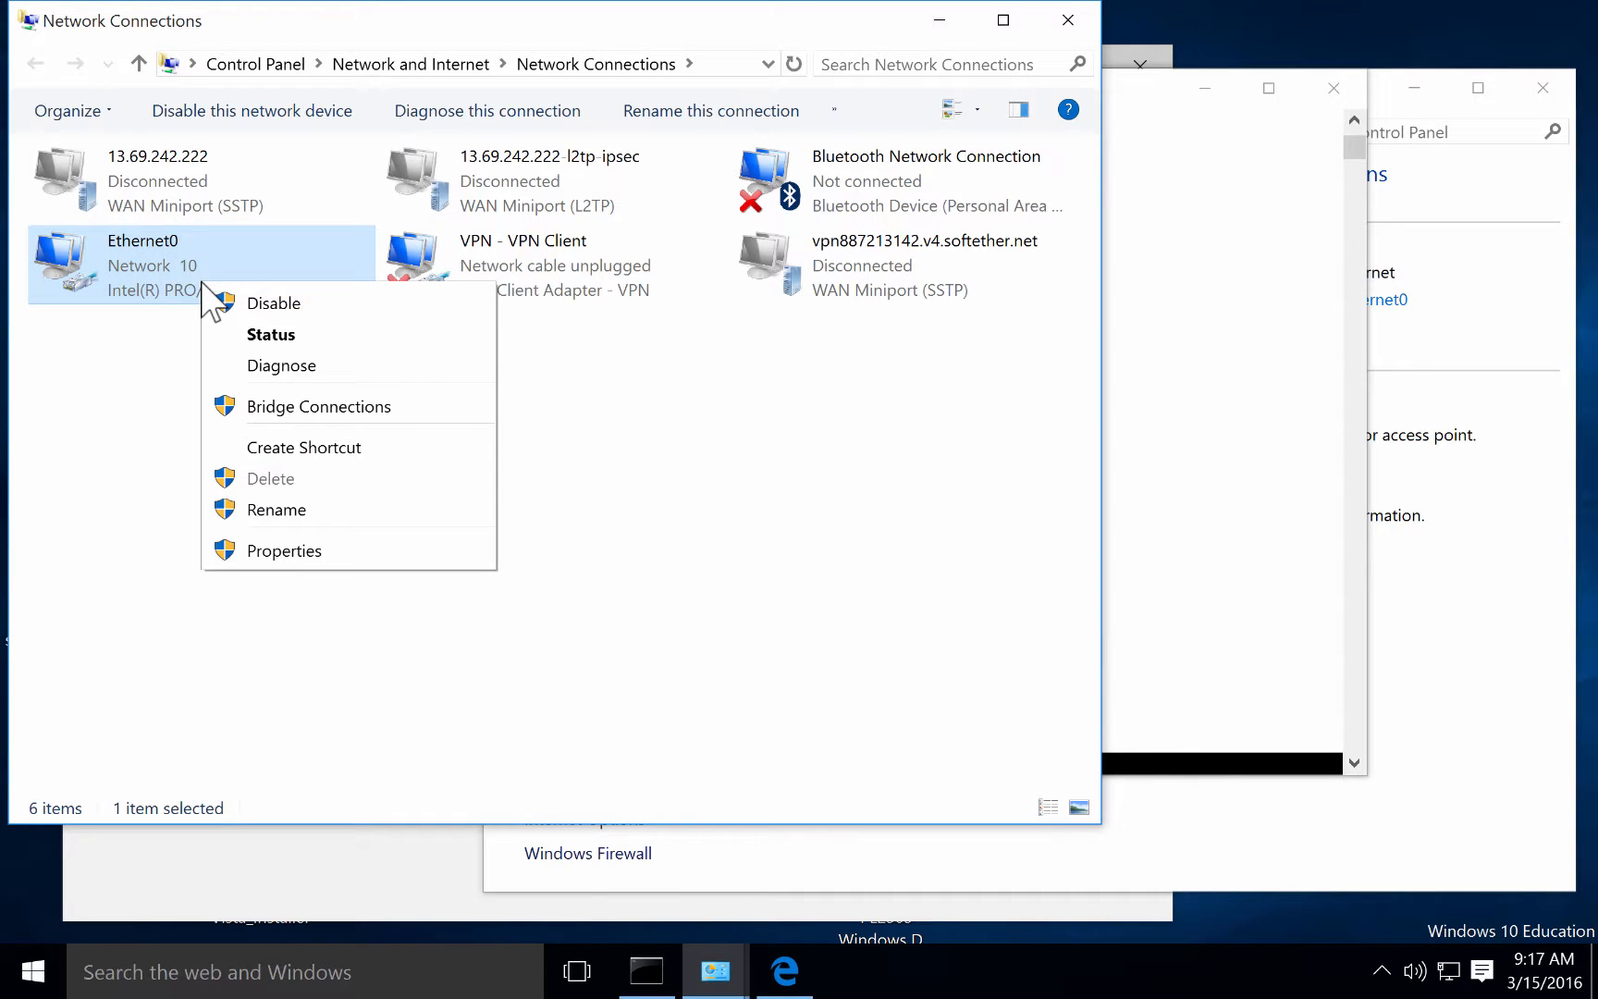
click(240, 335)
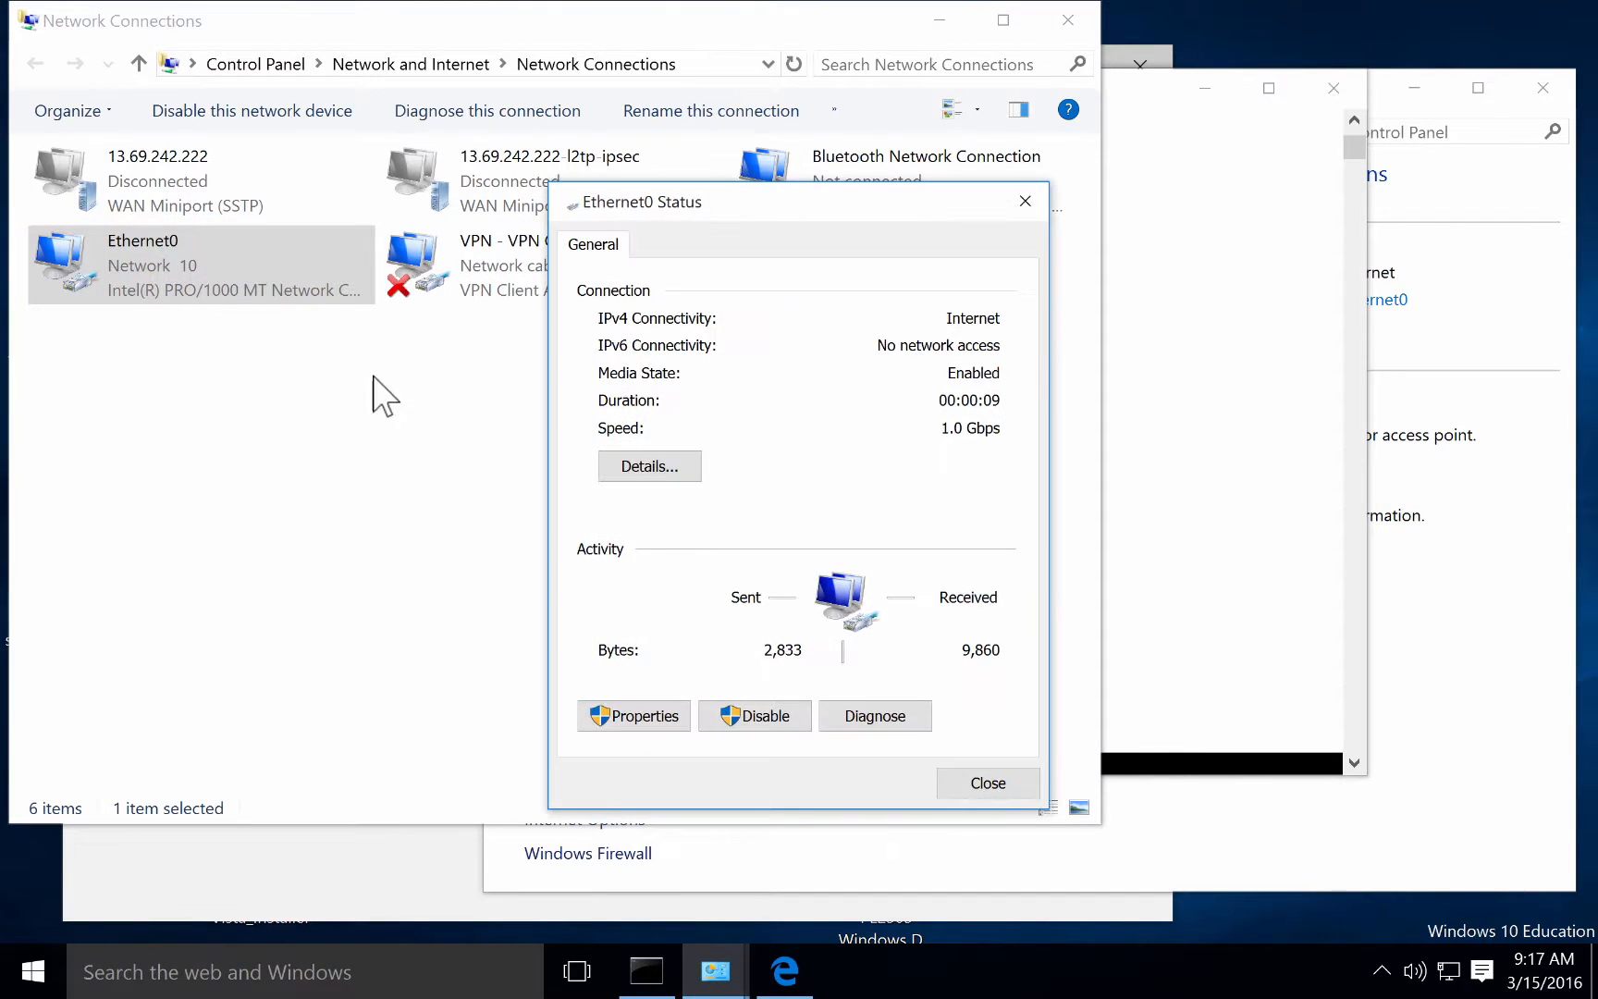
click(649, 467)
click(811, 412)
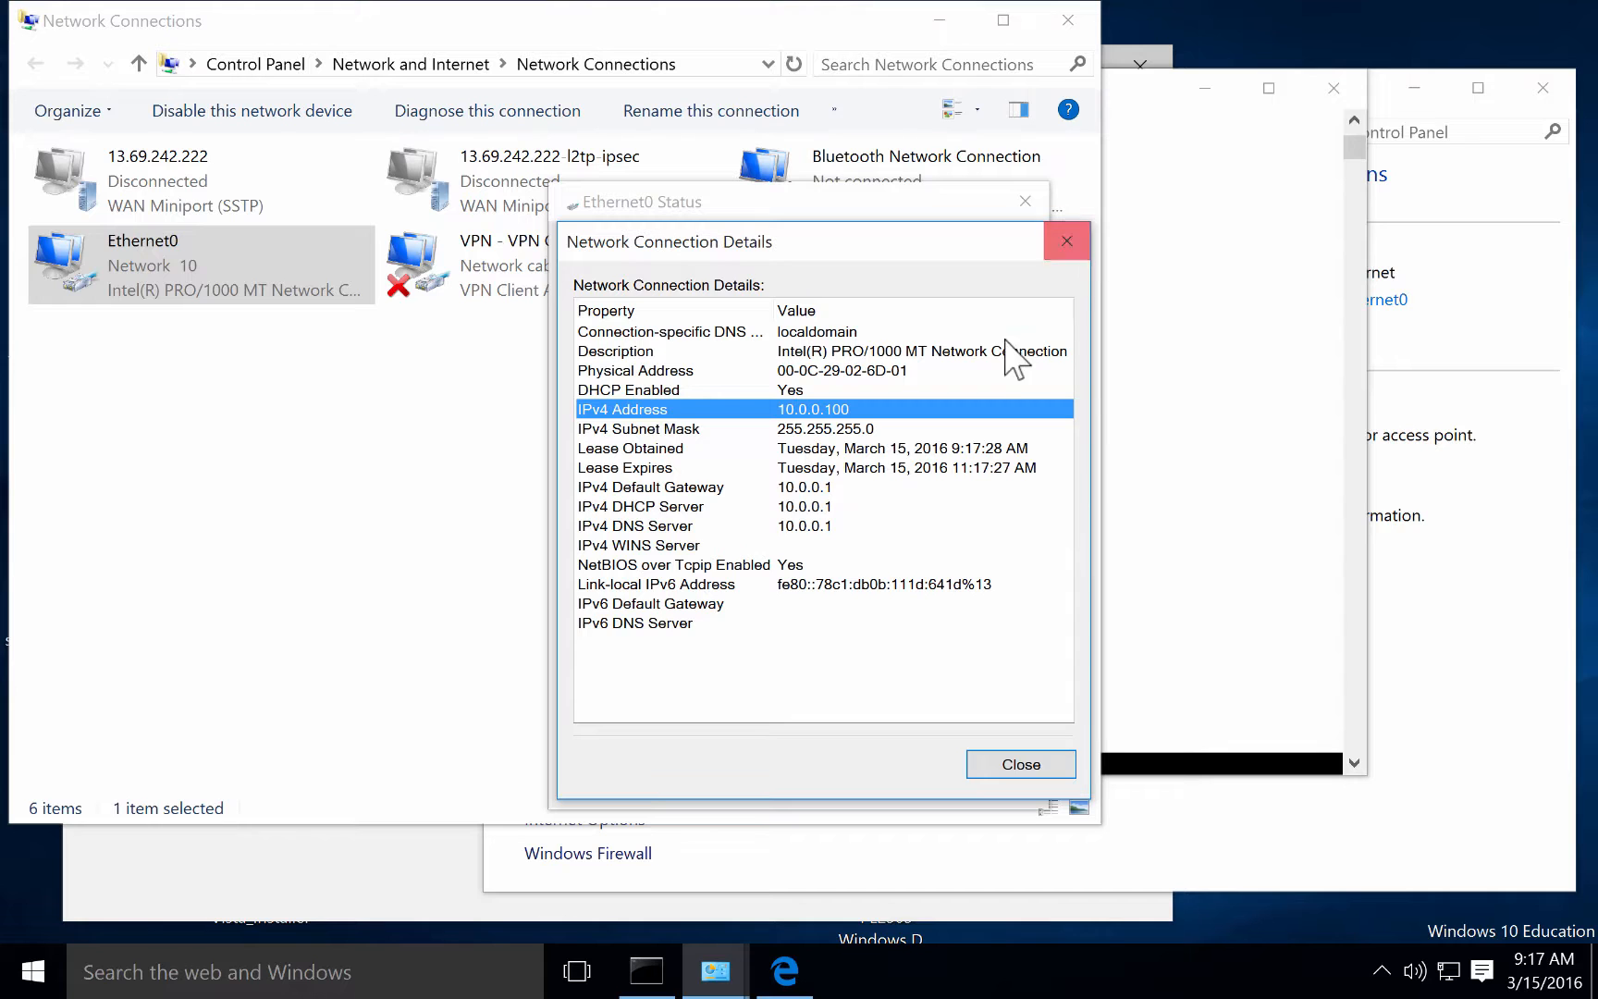
Close the status windows and ping 8.8.8.8 from a new cmd prompt, stopping with Ctrl+C.
click(1065, 242)
click(1026, 200)
click(647, 973)
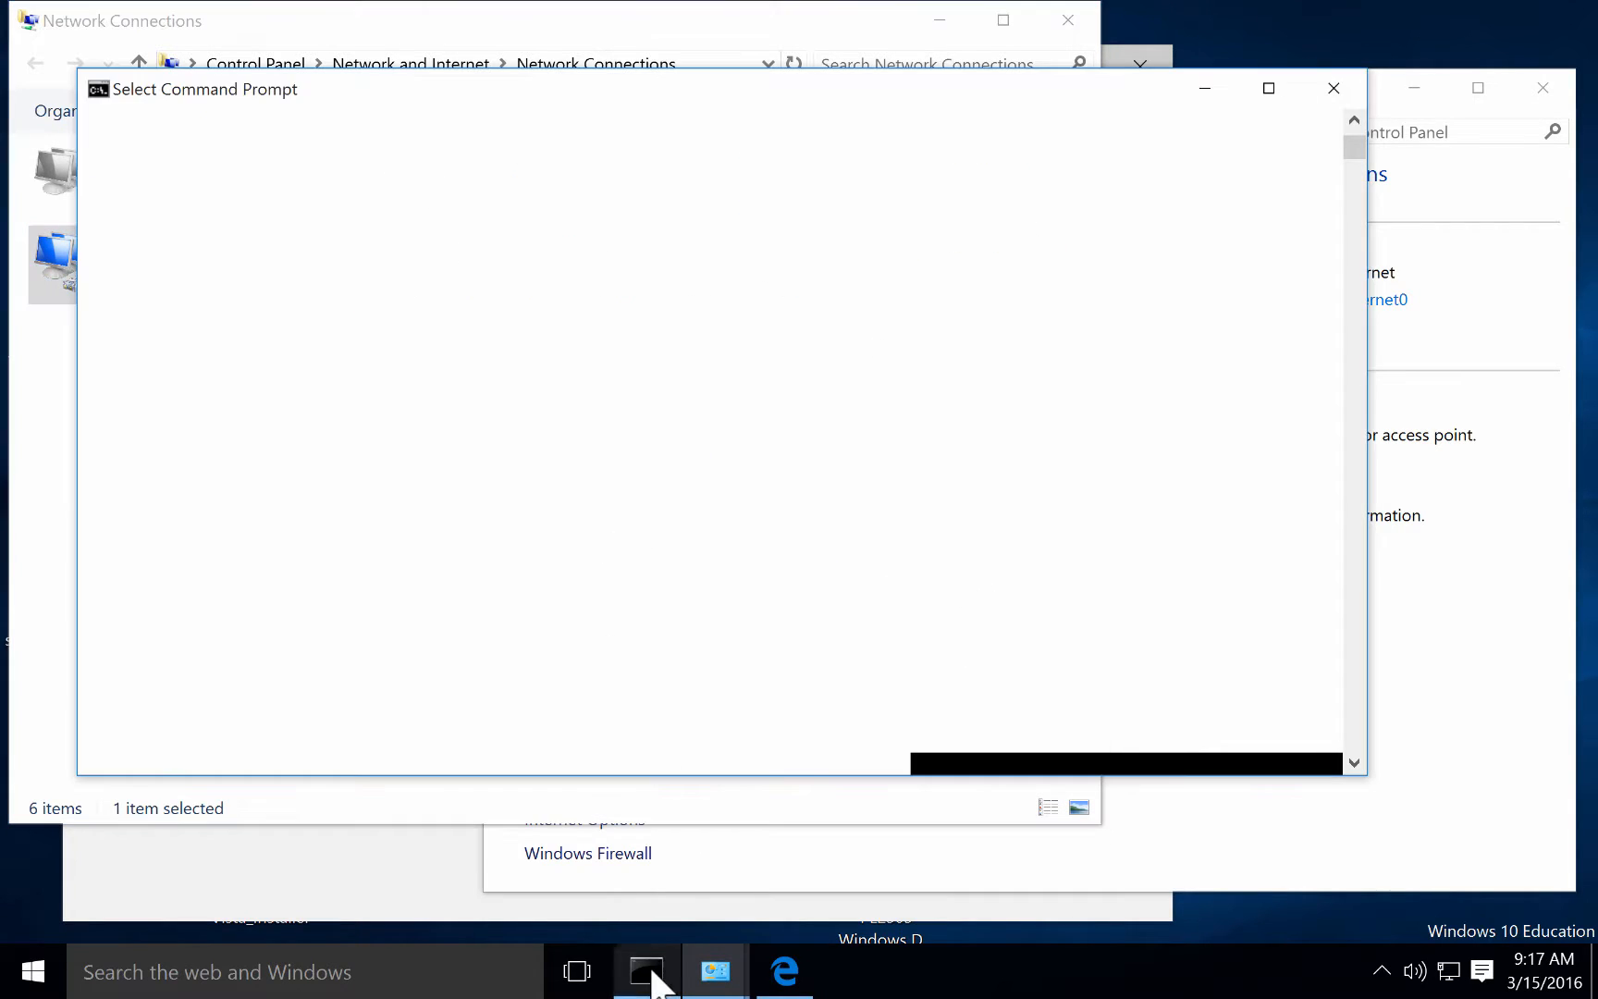
click(518, 981)
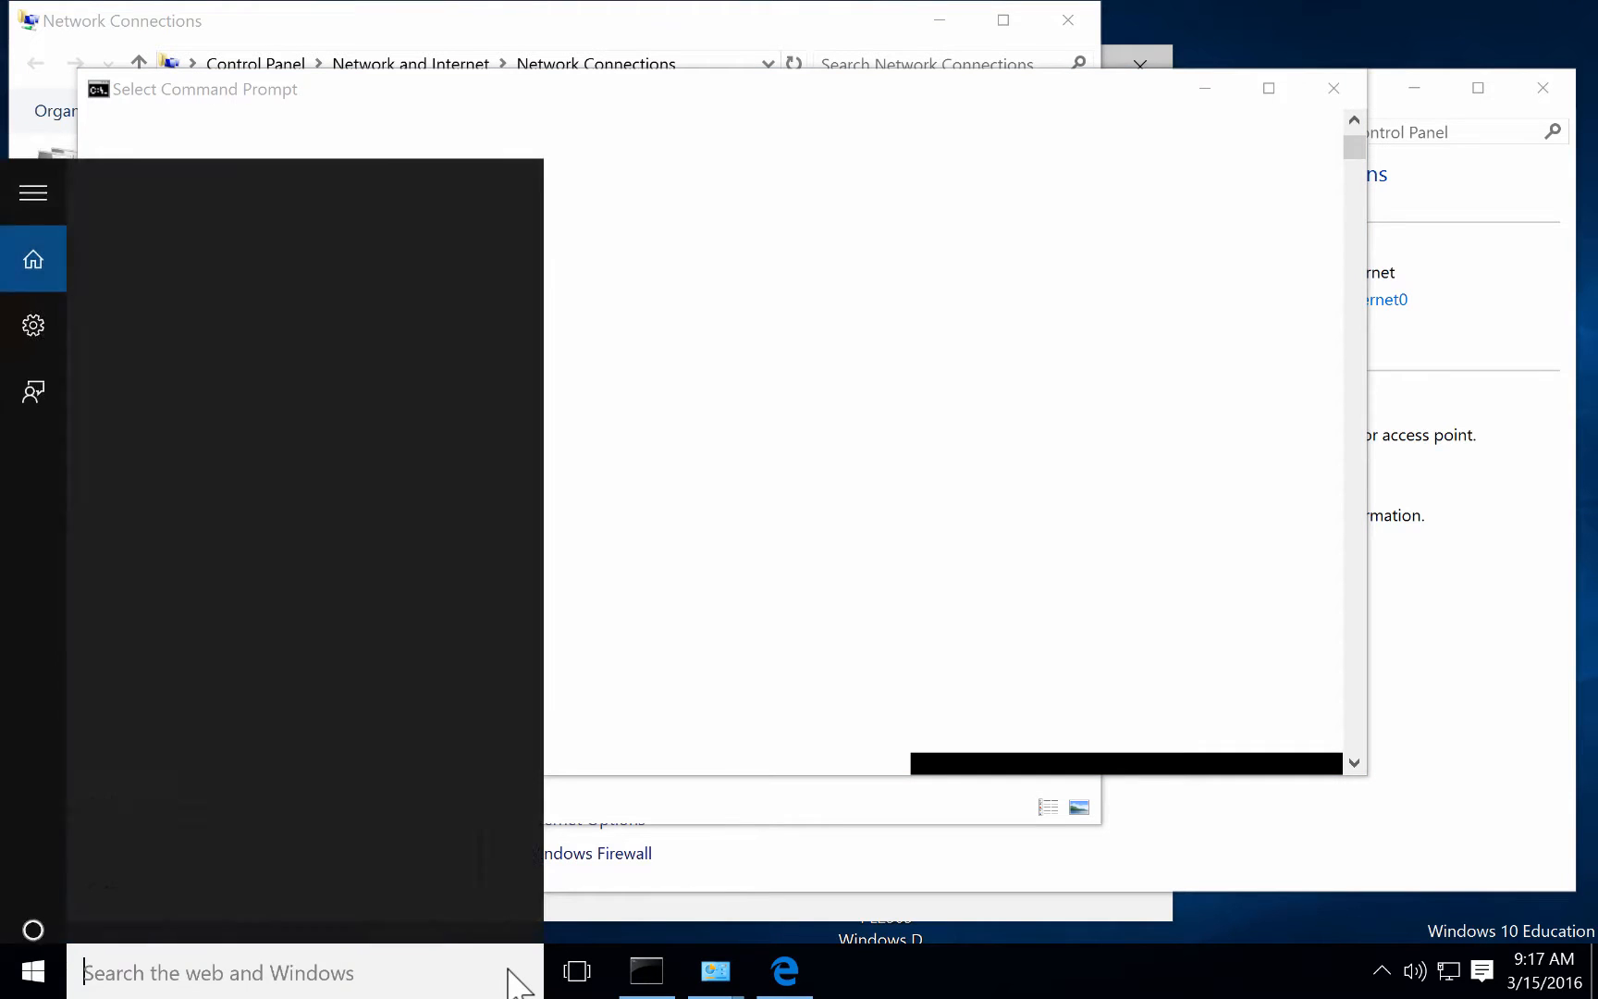
text(cmd)
key(Return)
key(Return)
key(Return)
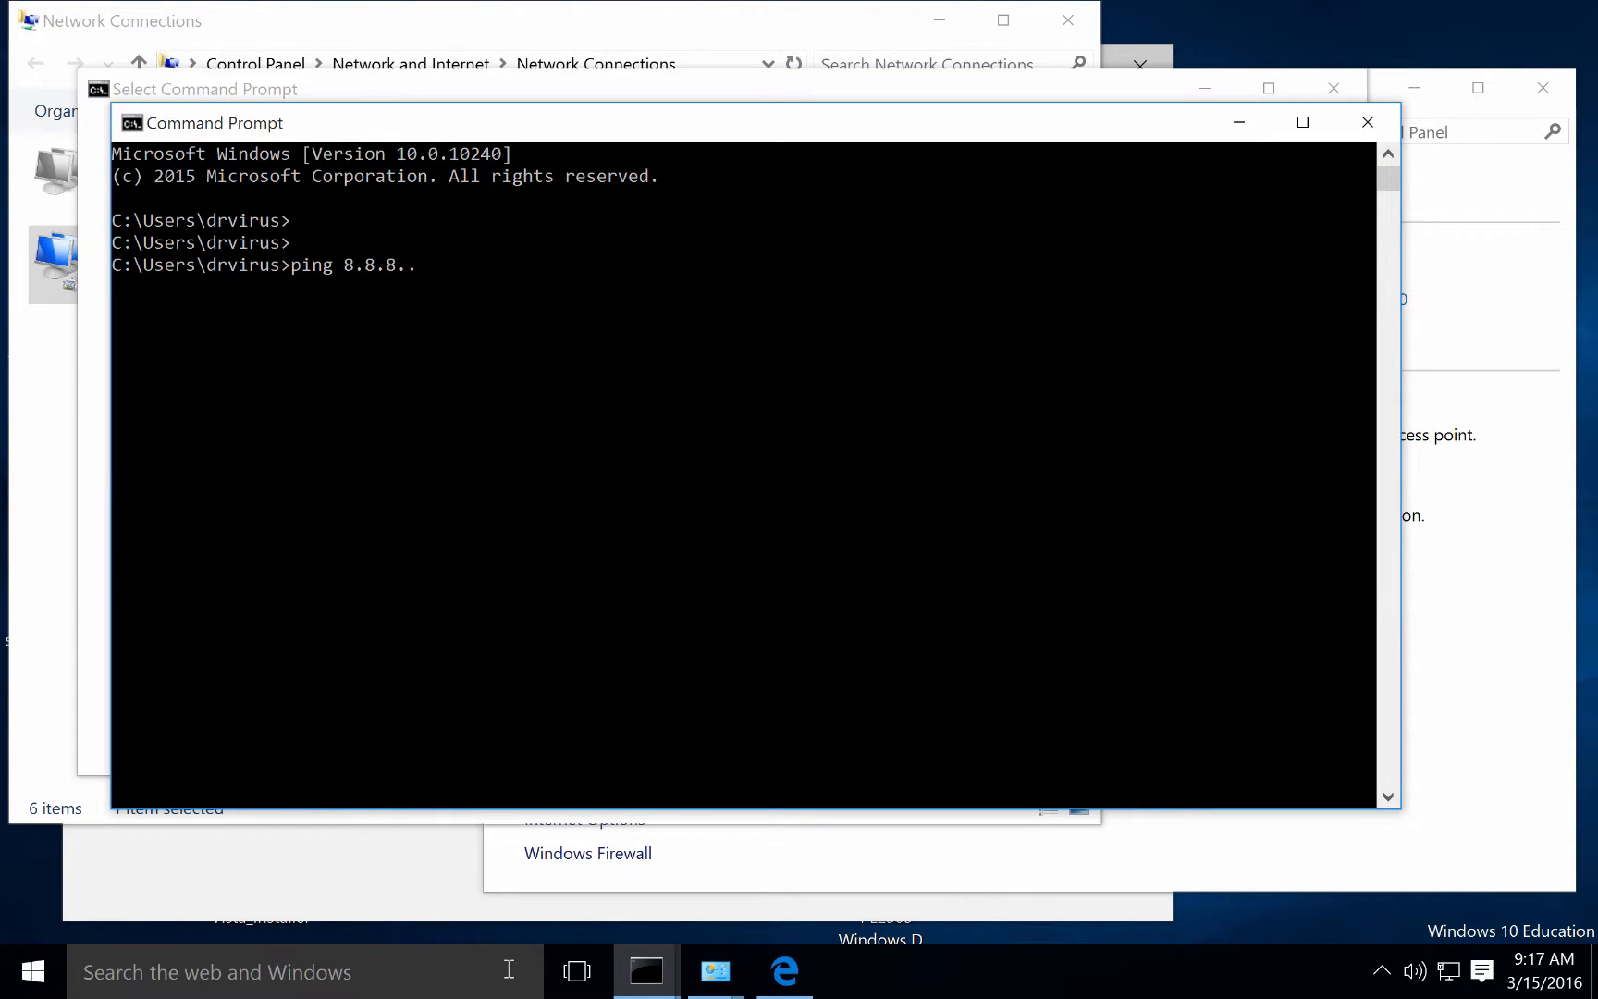
text(ping 8.8.8.8)
key(Return)
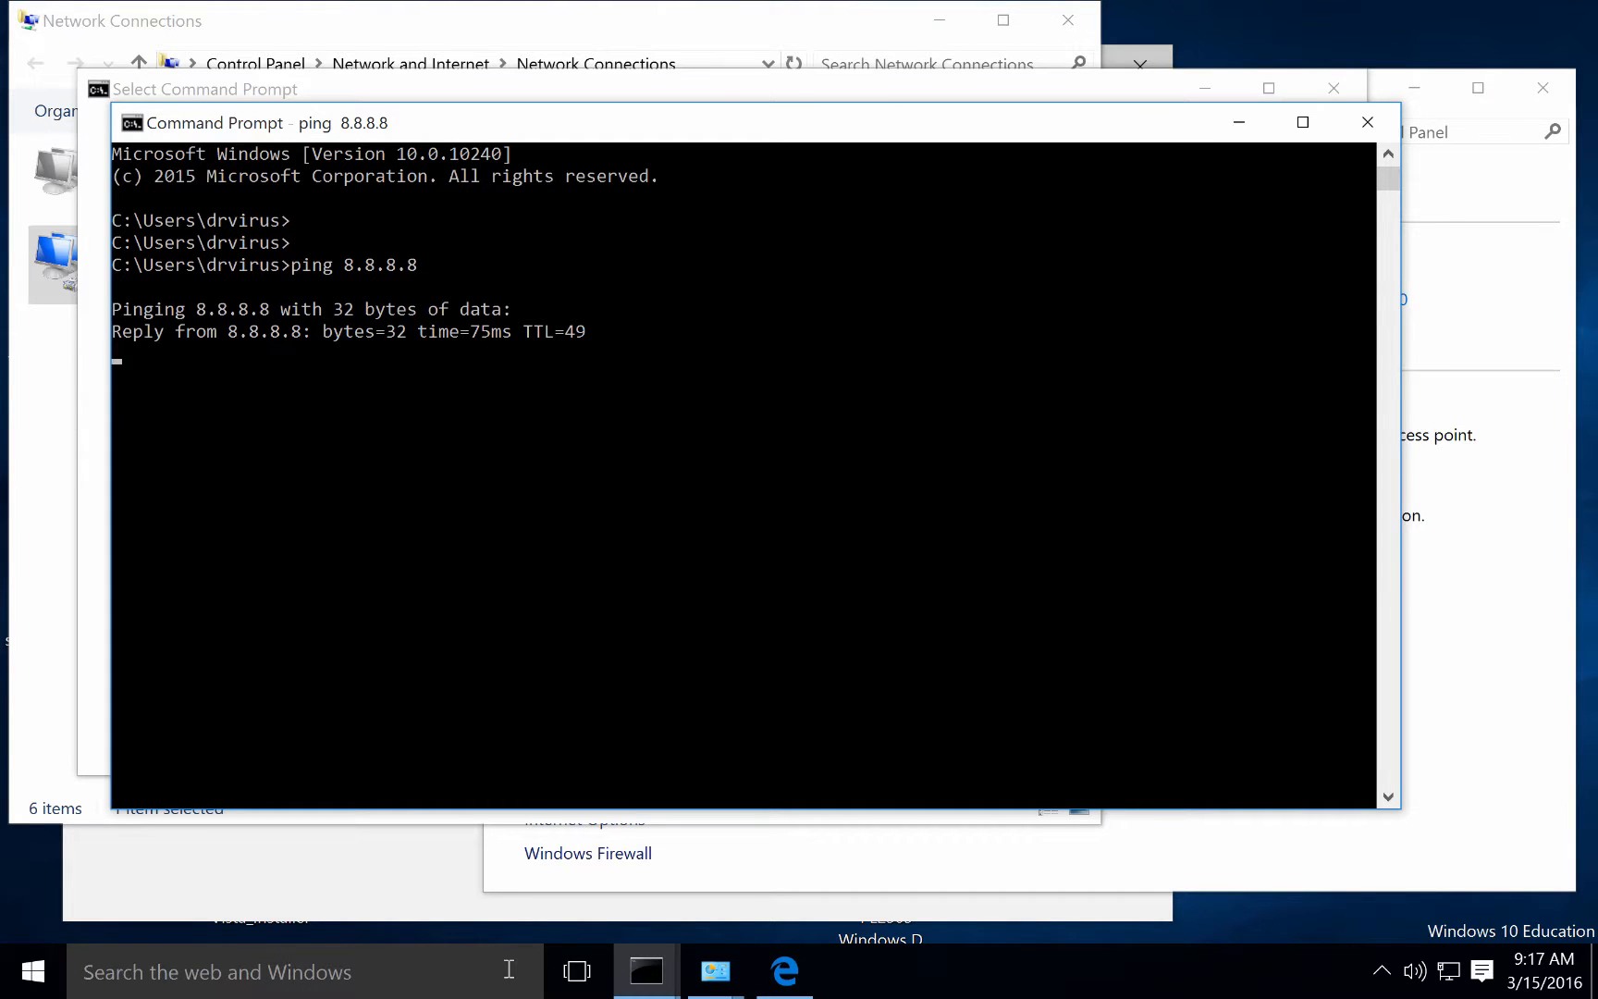
key(ctrl+c)
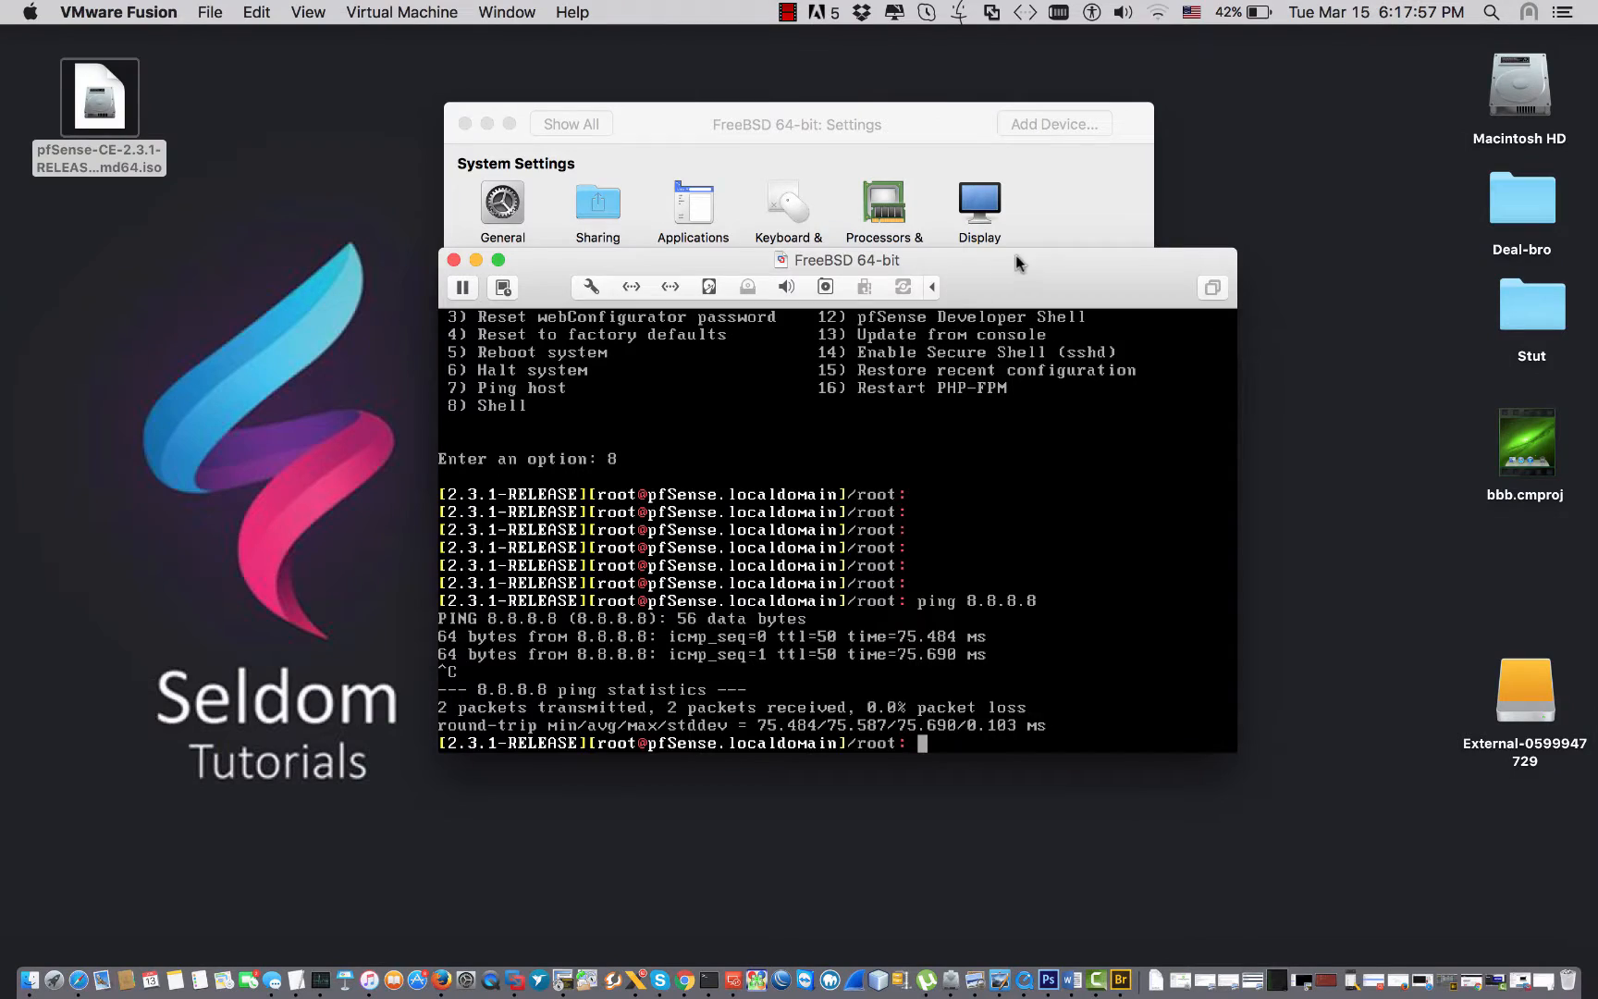
Launch Microsoft Edge in the Windows 10 guest.
drag(1016, 264, 998, 73)
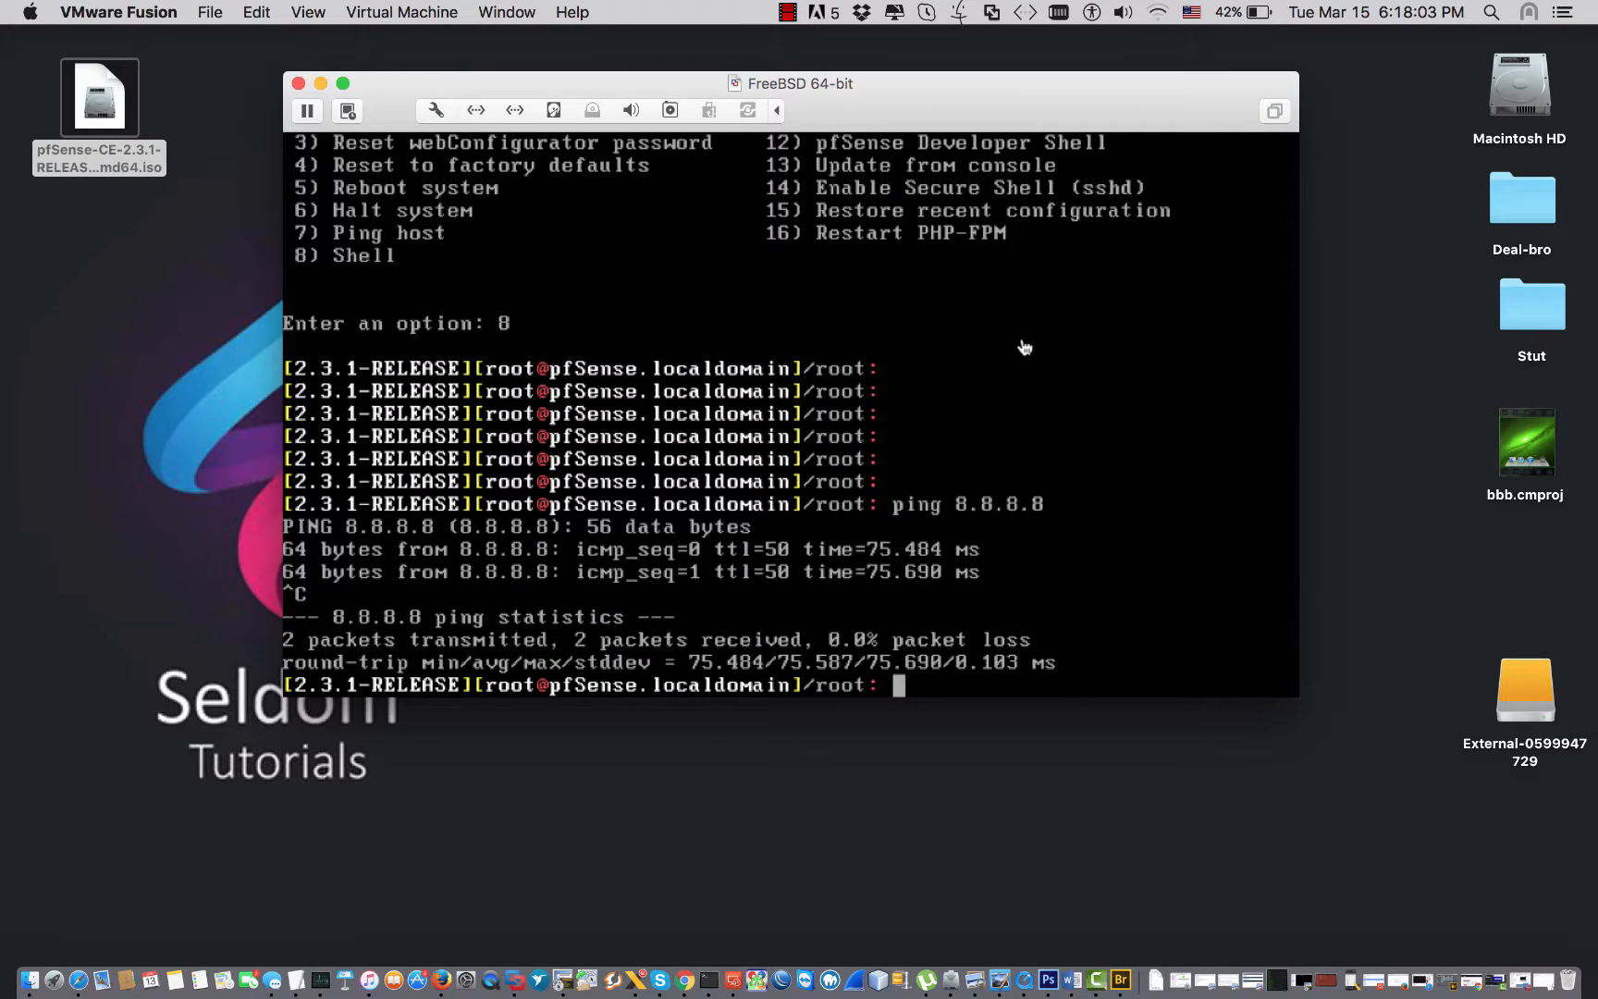
key(ctrl+Right)
click(784, 971)
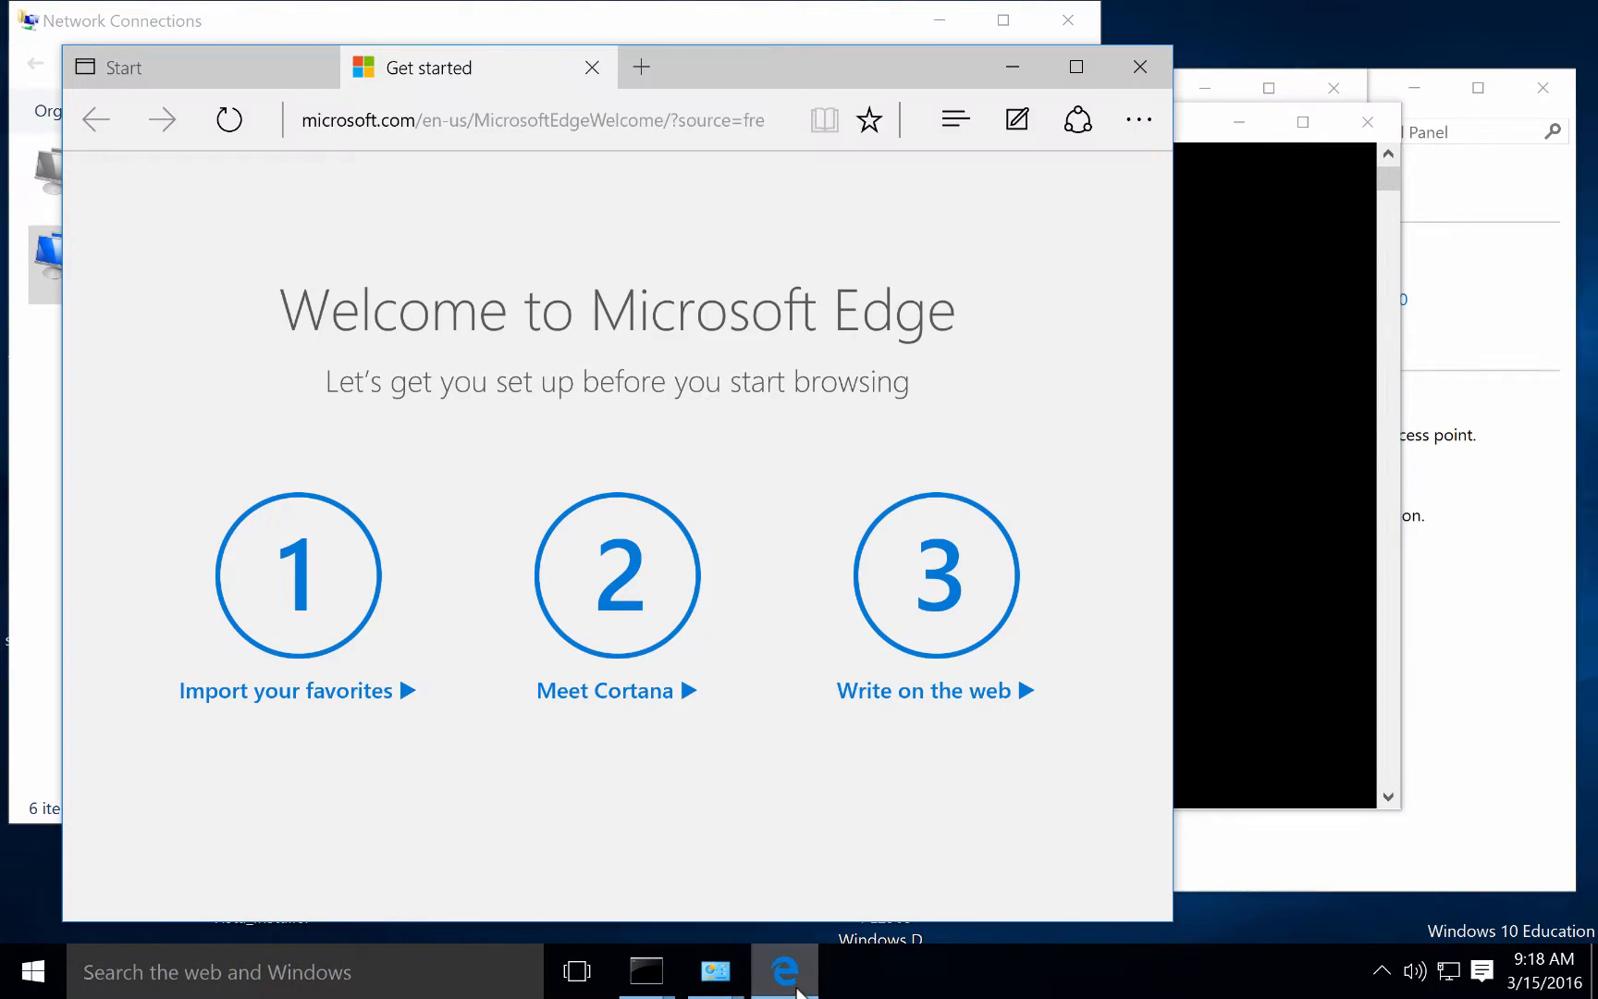
Browse to 10.0.0.1 and log in to pfSense as admin with the default password.
click(646, 125)
text(10.0)
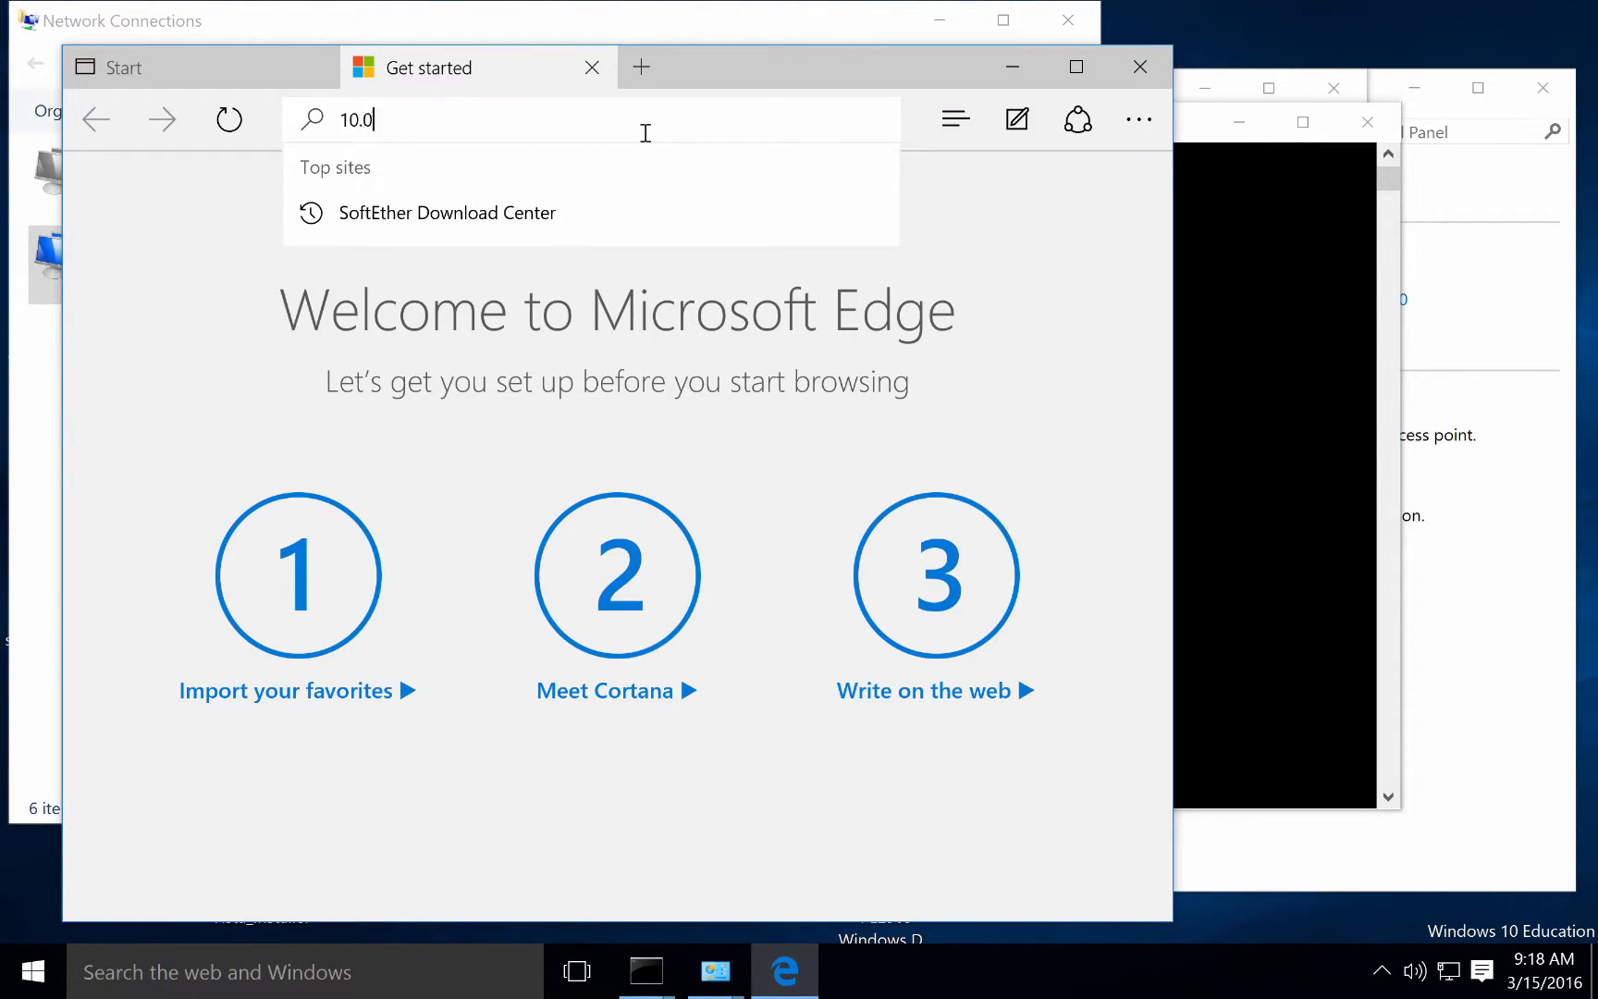
text(.0.1)
key(Return)
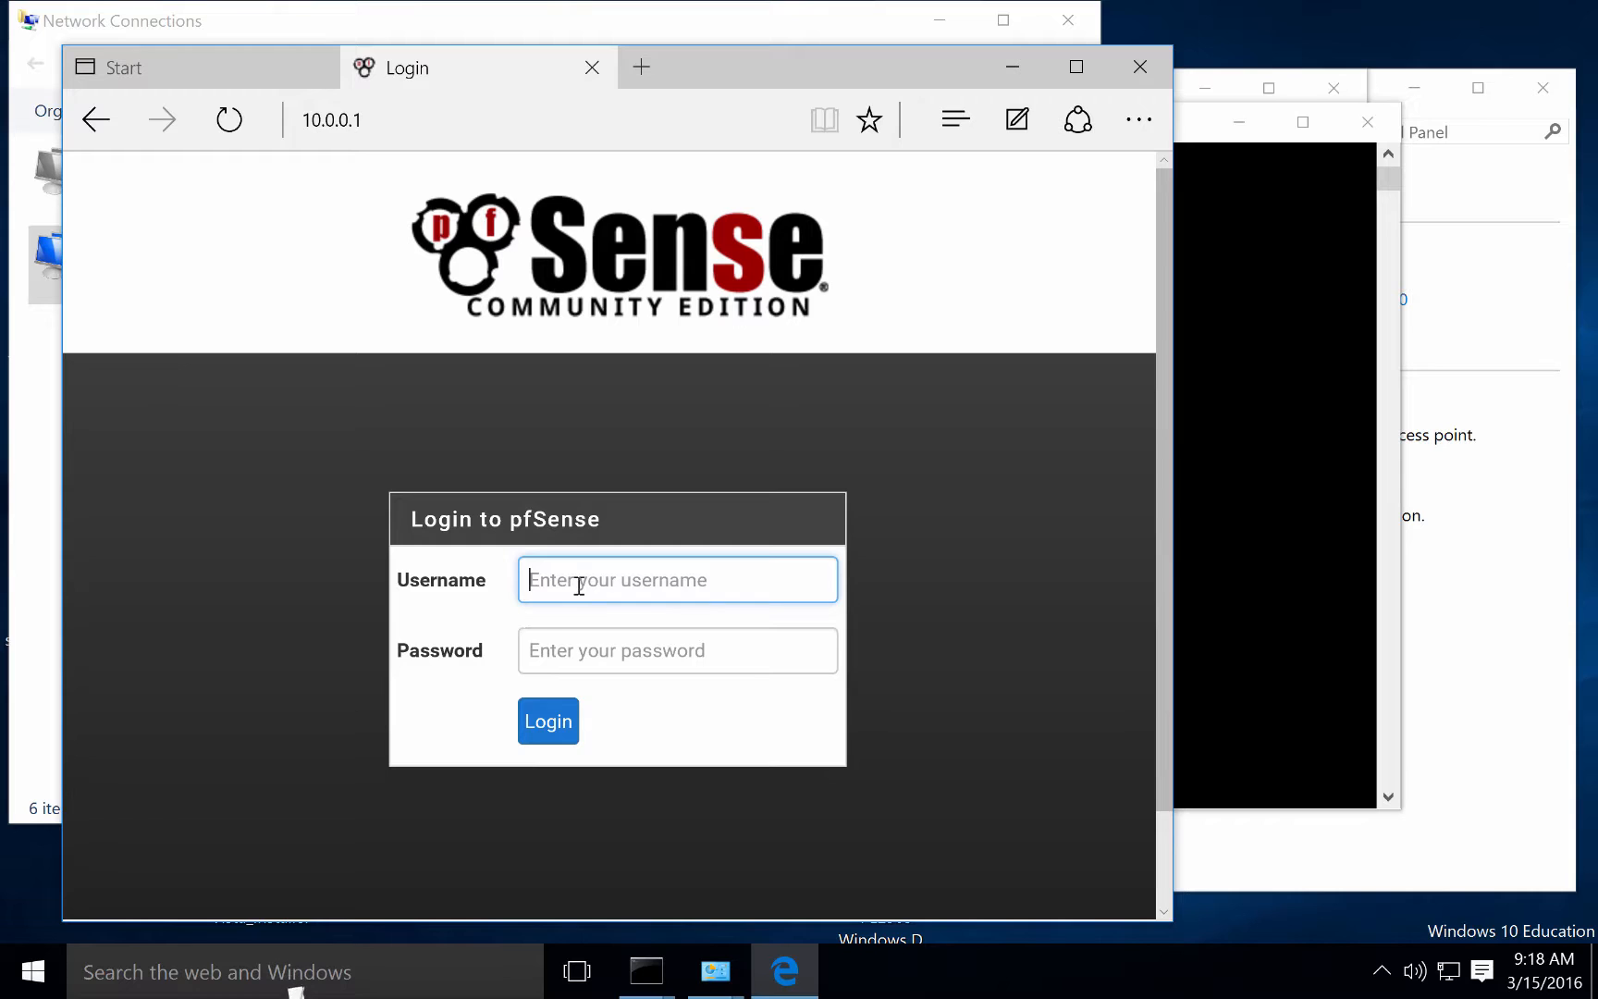
text(admin)
key(Tab)
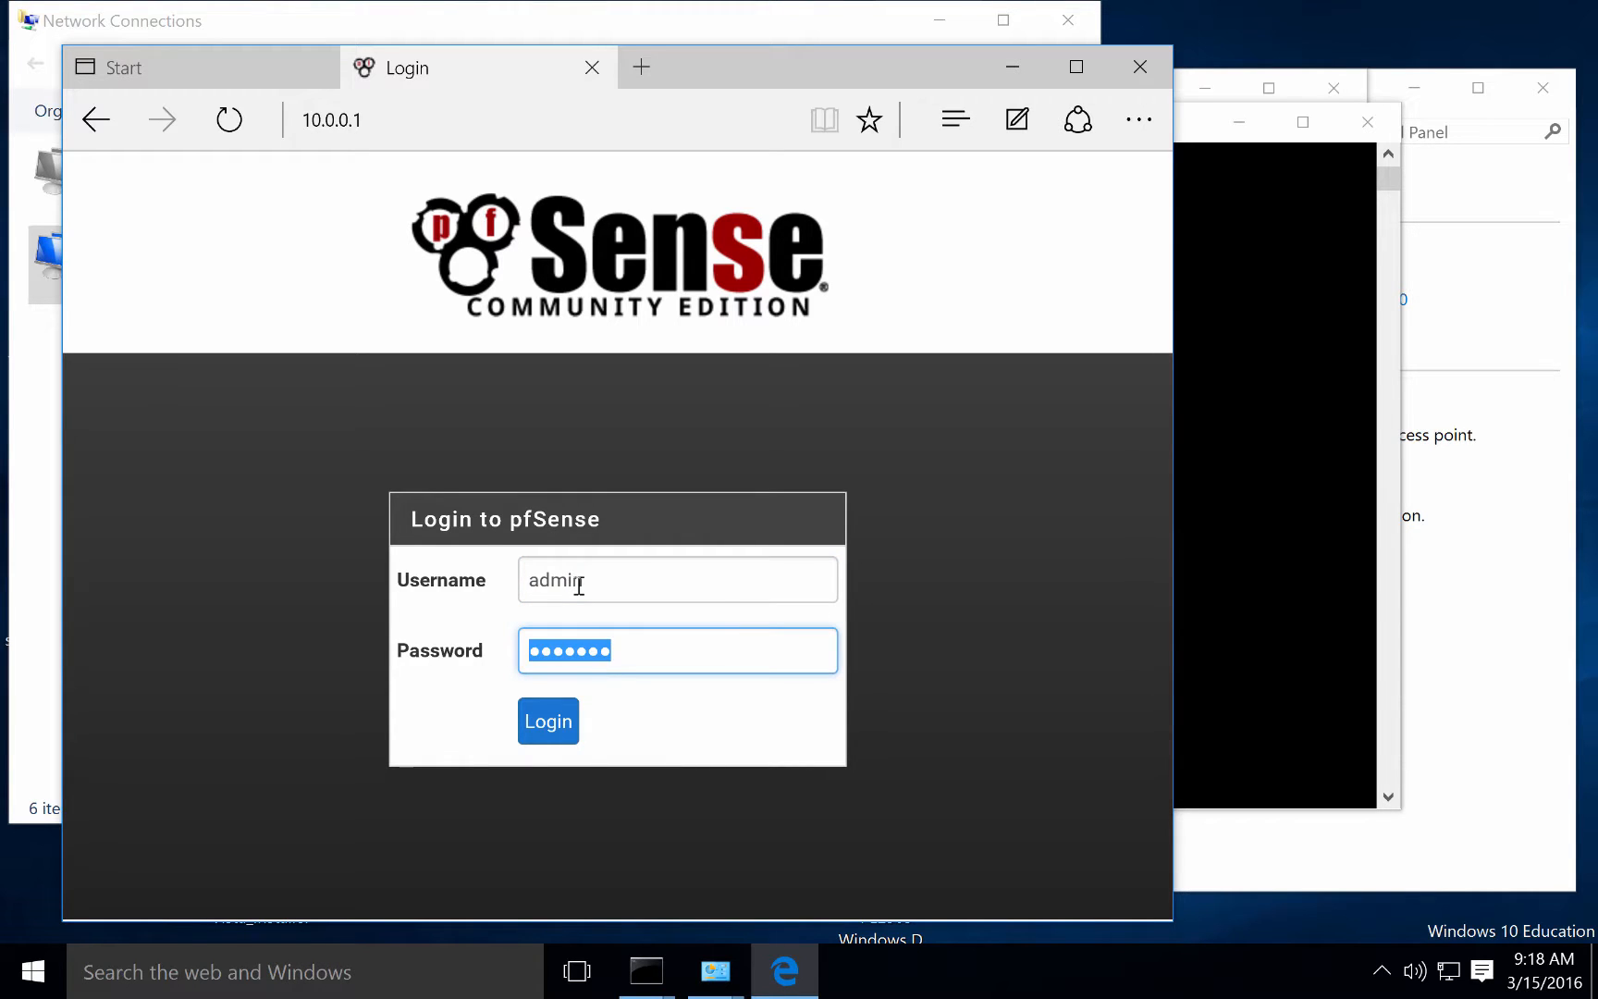
text(pfsense)
key(Return)
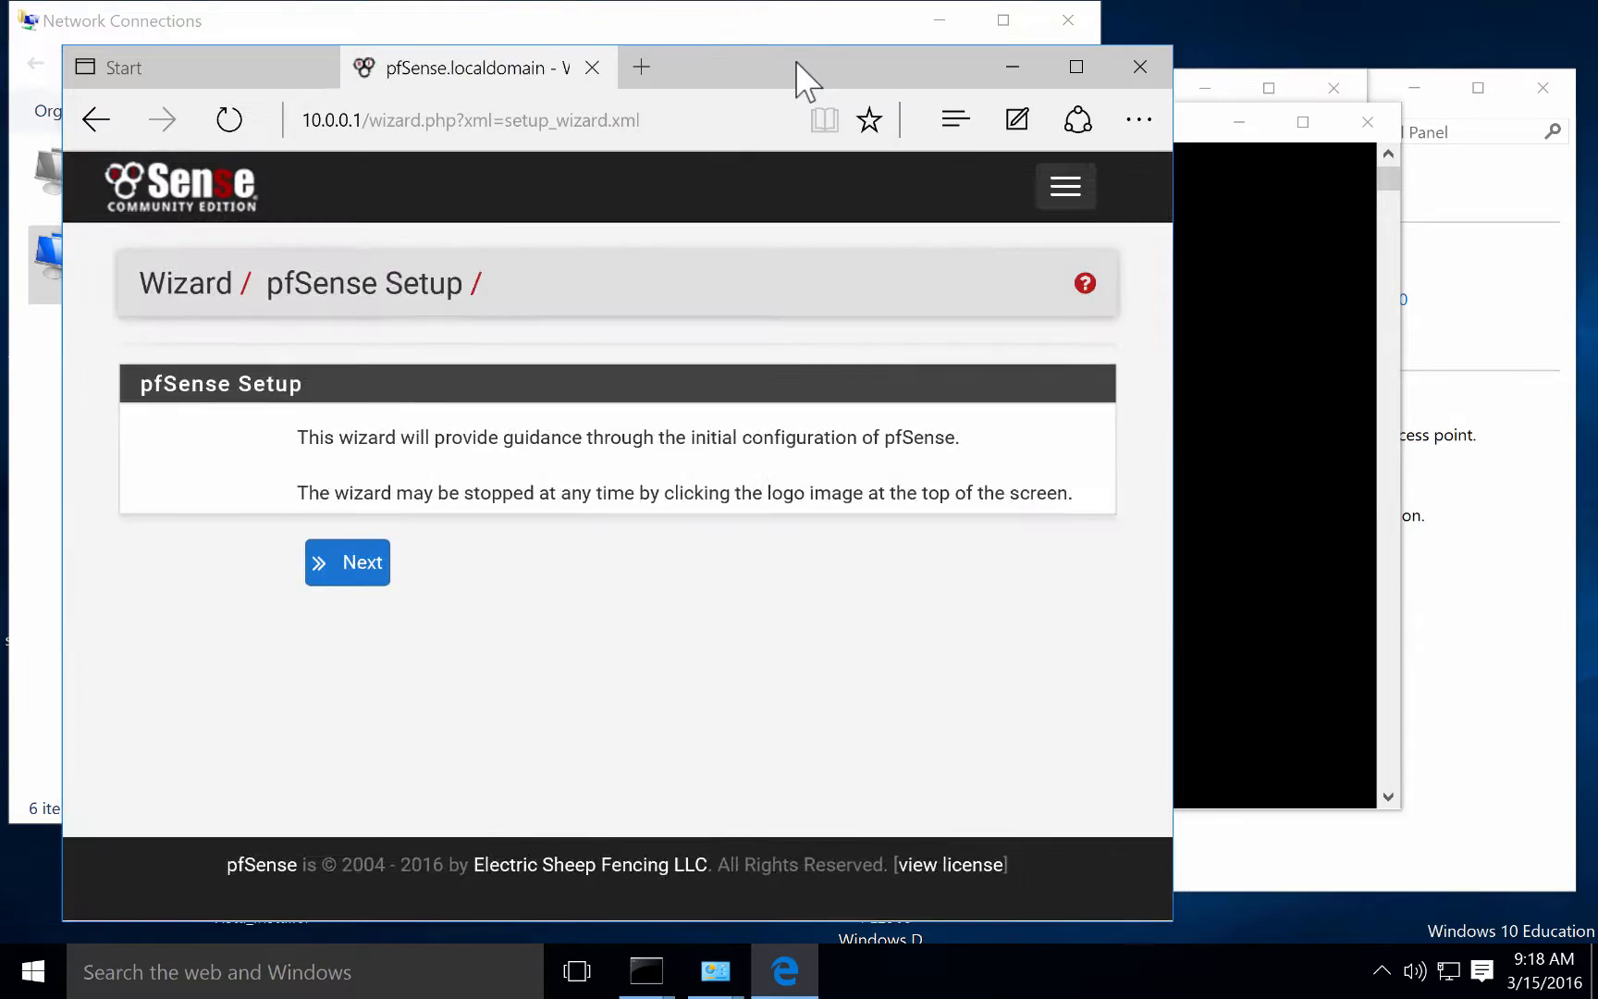
double_click(797, 65)
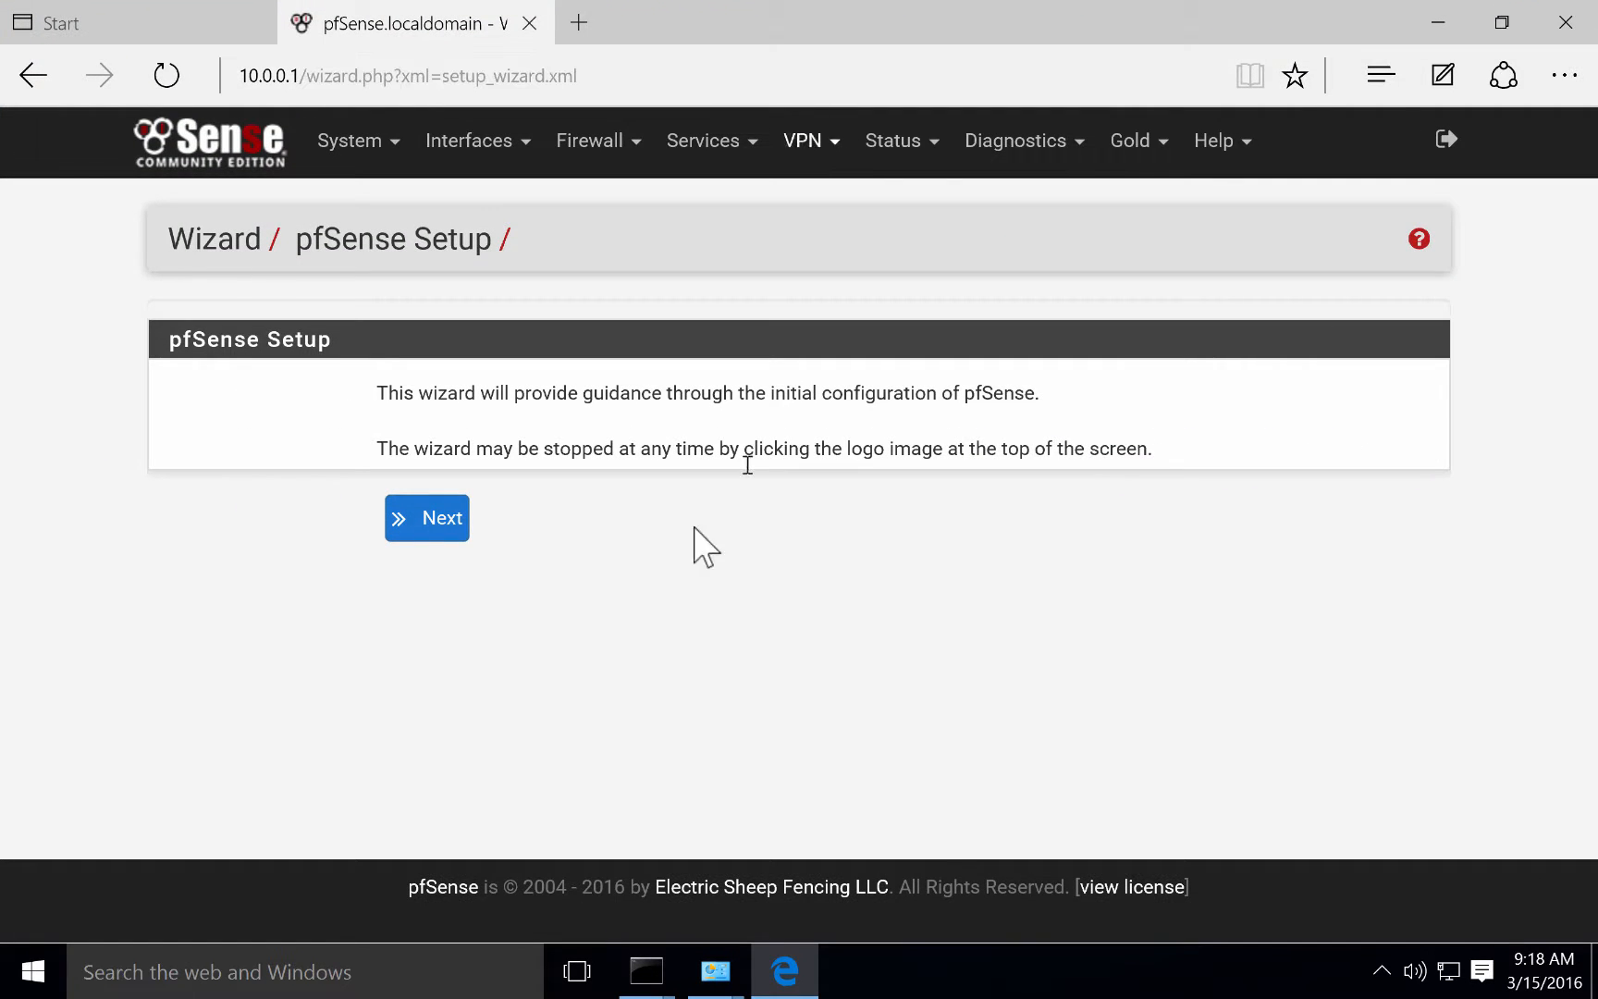
In the wizard, set hostname seldomtuts, domain seldomtuts.com and primary DNS 8.8.8.8.
click(425, 530)
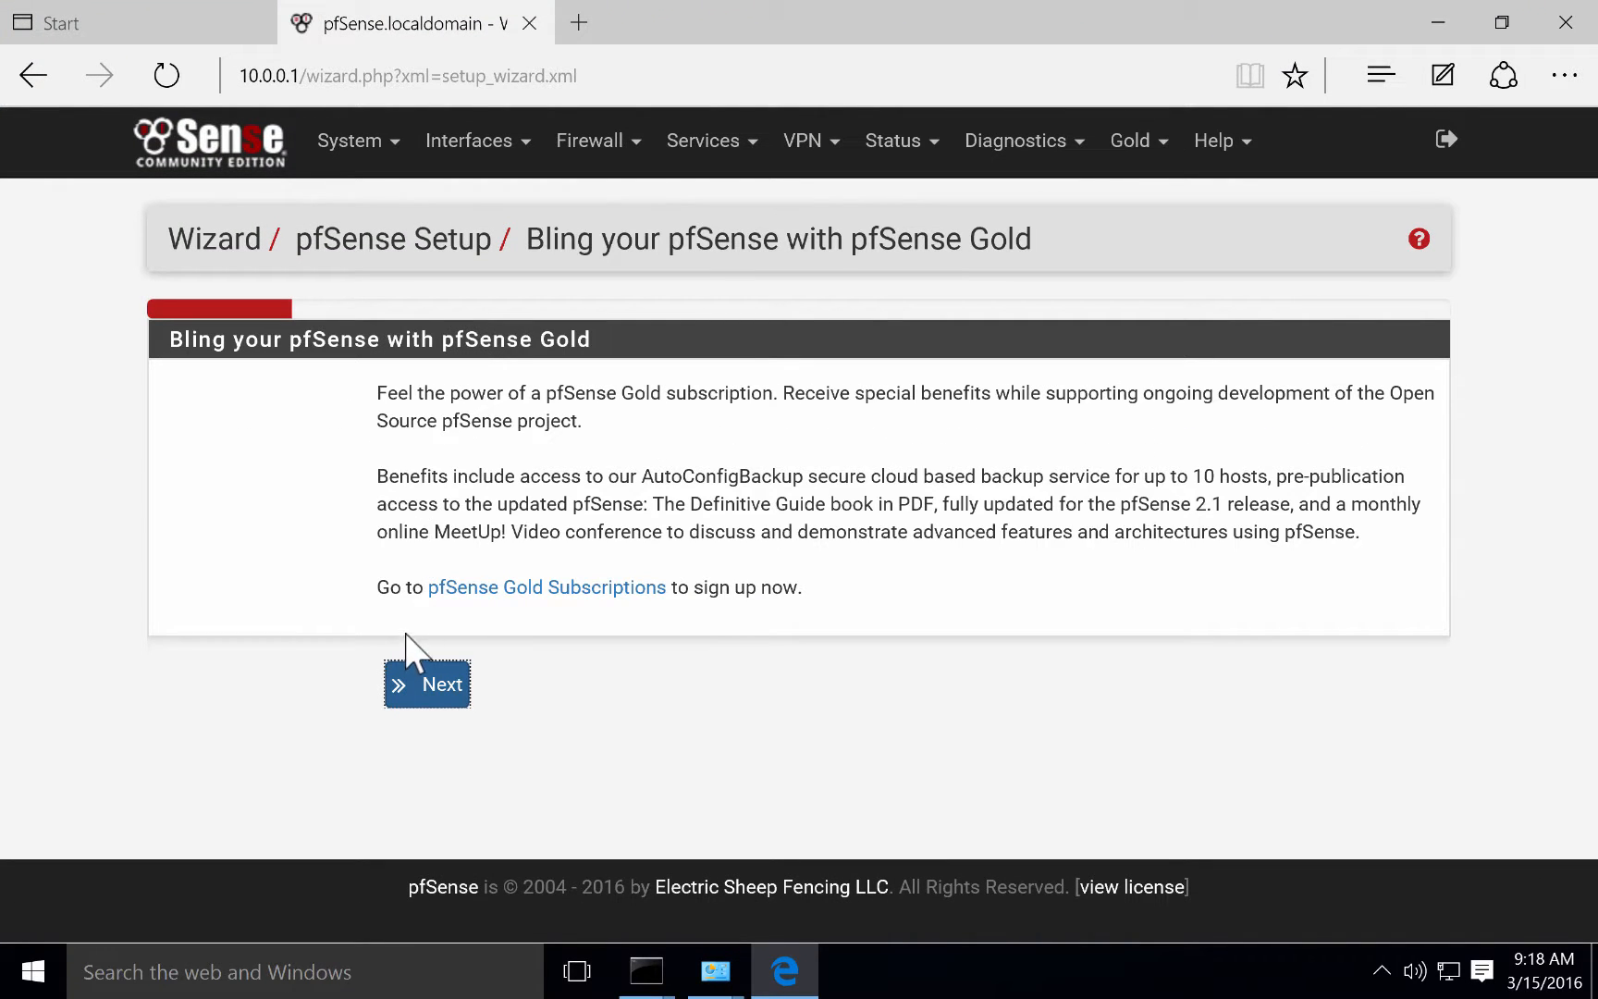
click(424, 697)
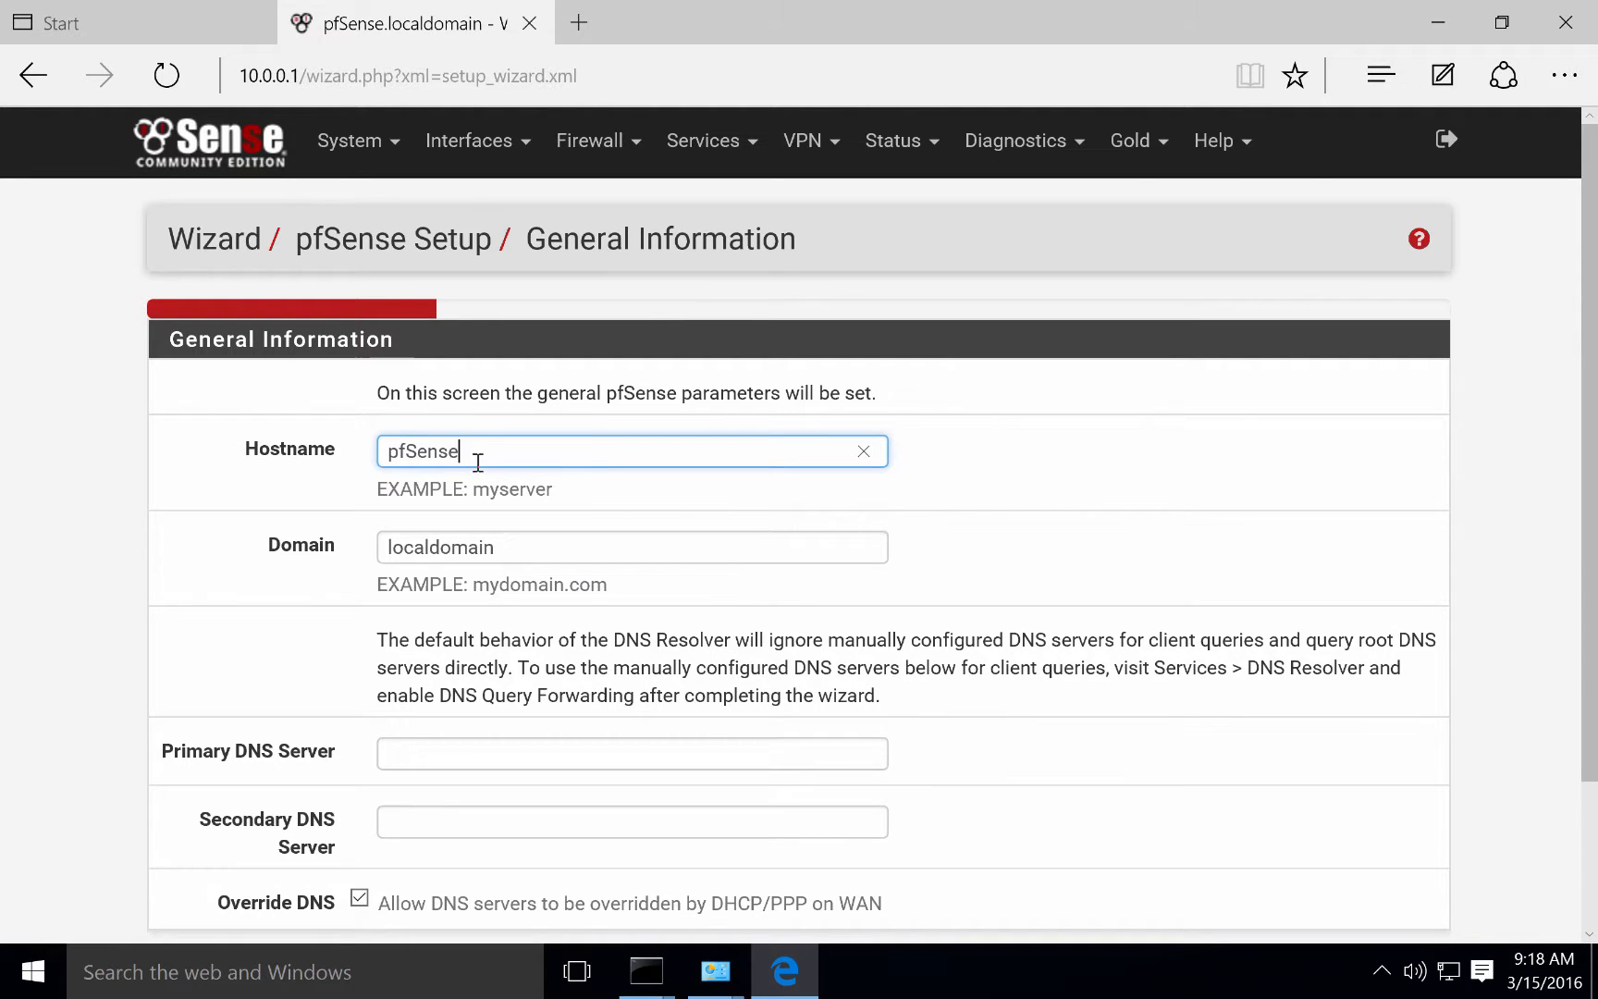
drag(474, 460, 304, 460)
text(seldomtuts)
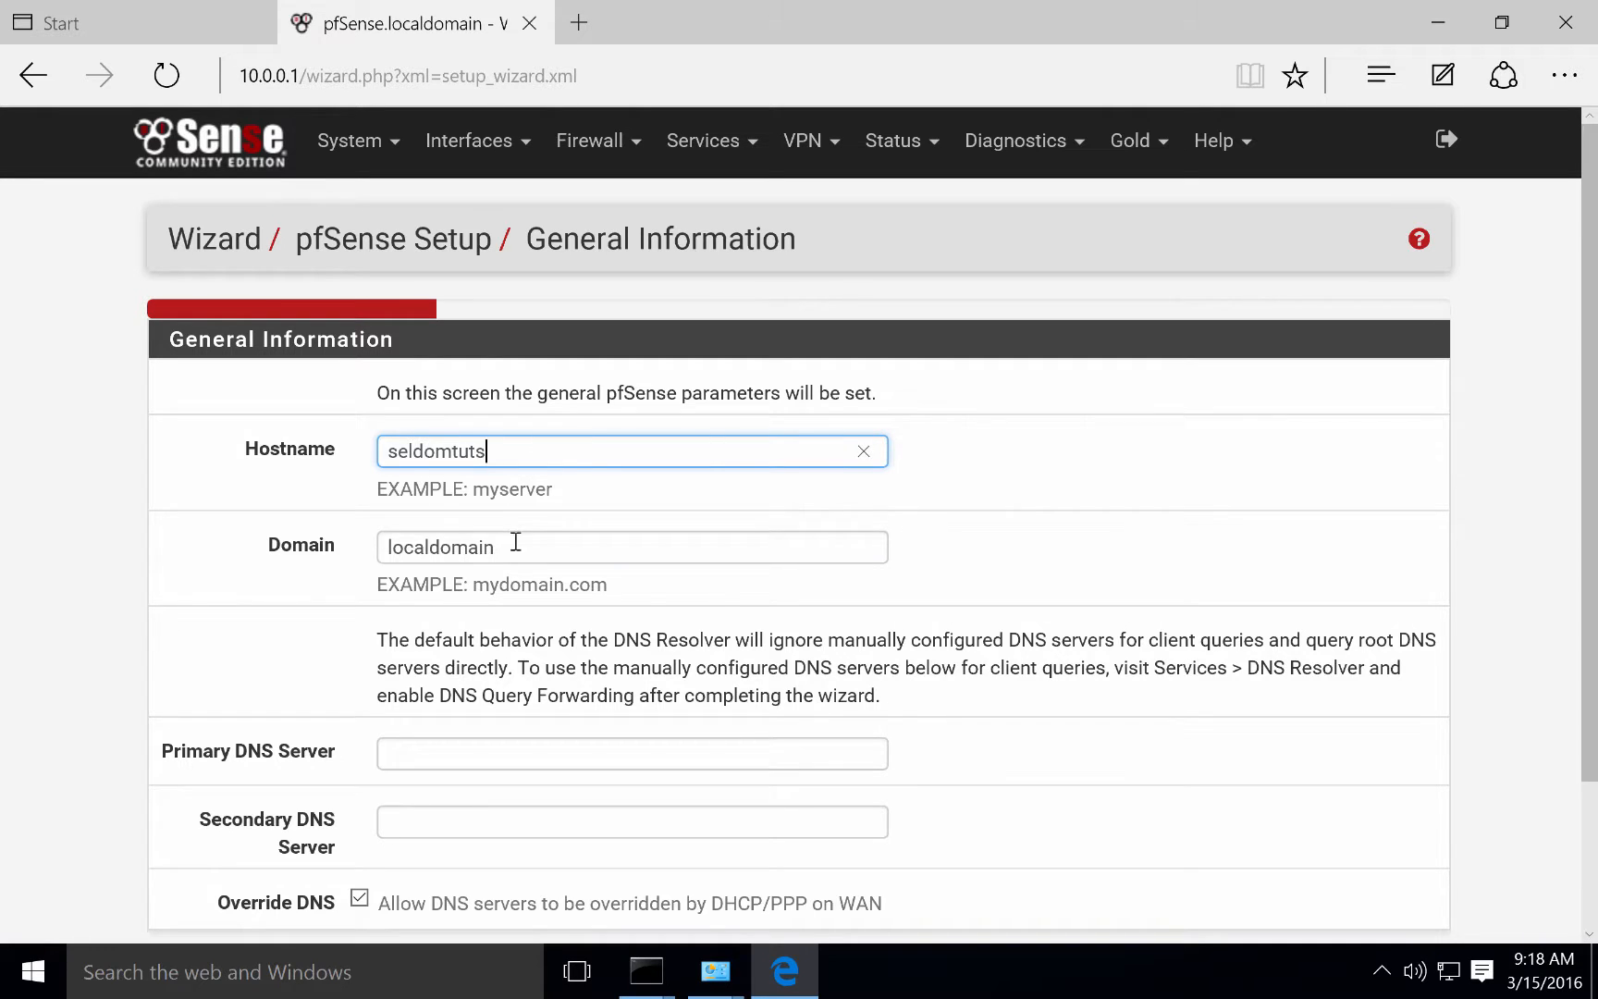
drag(514, 546, 339, 544)
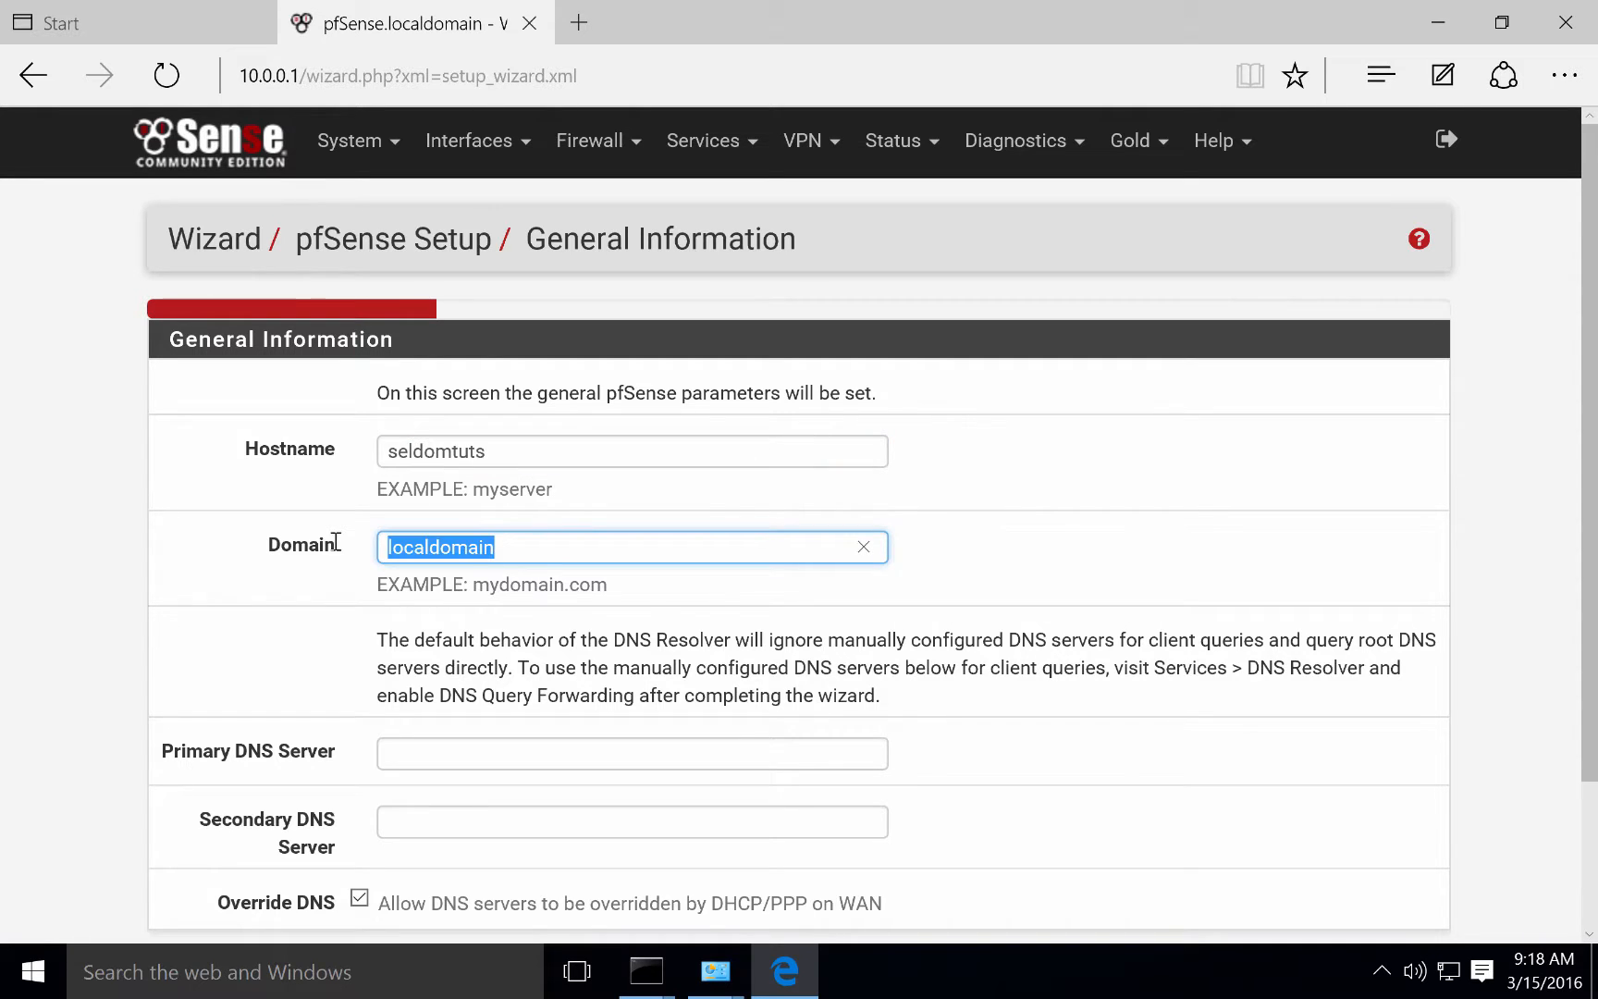
text(seldomtuts.c)
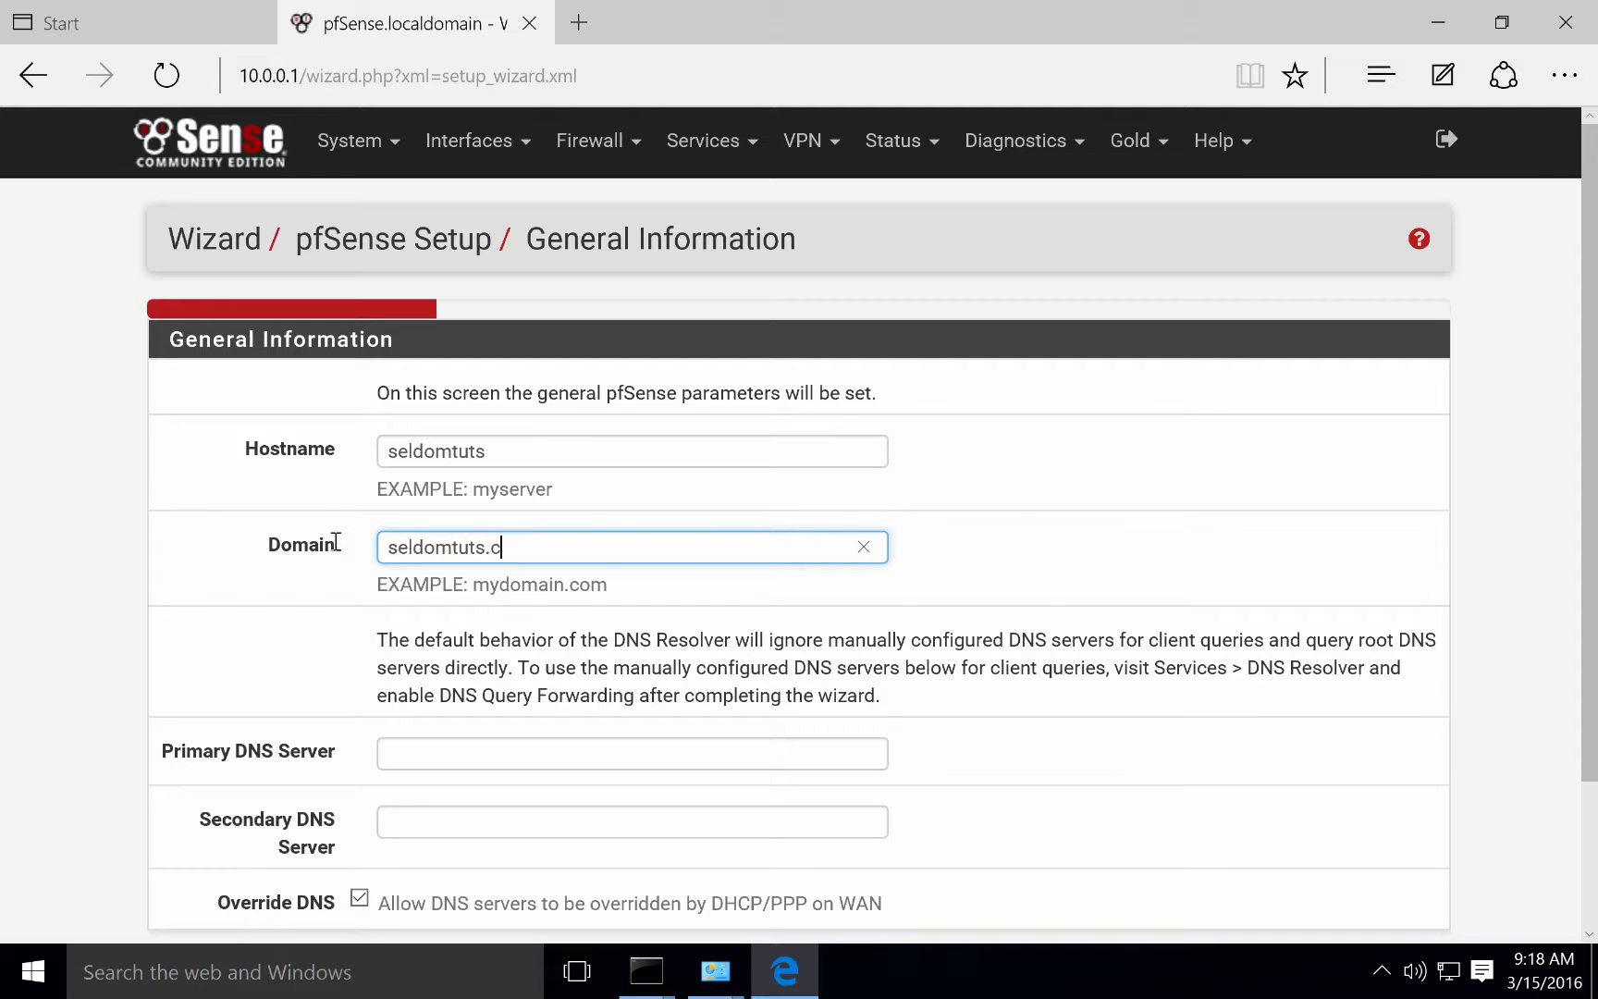
text(om)
scroll(389, 583, down, 2)
click(421, 582)
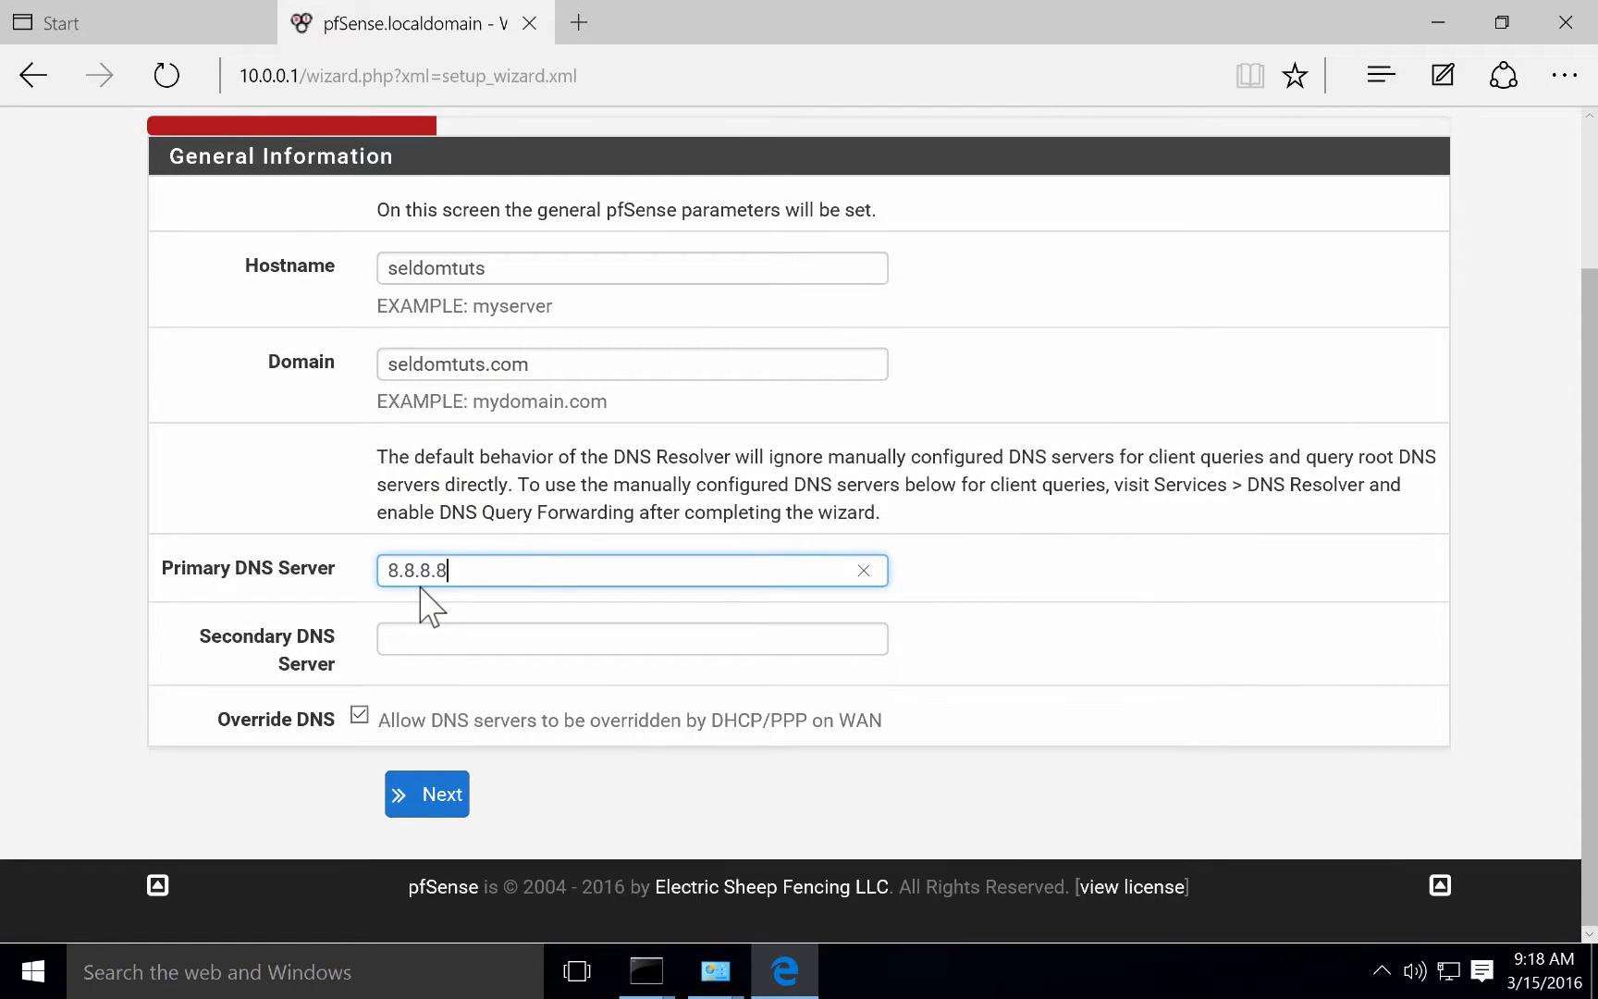
key(Tab)
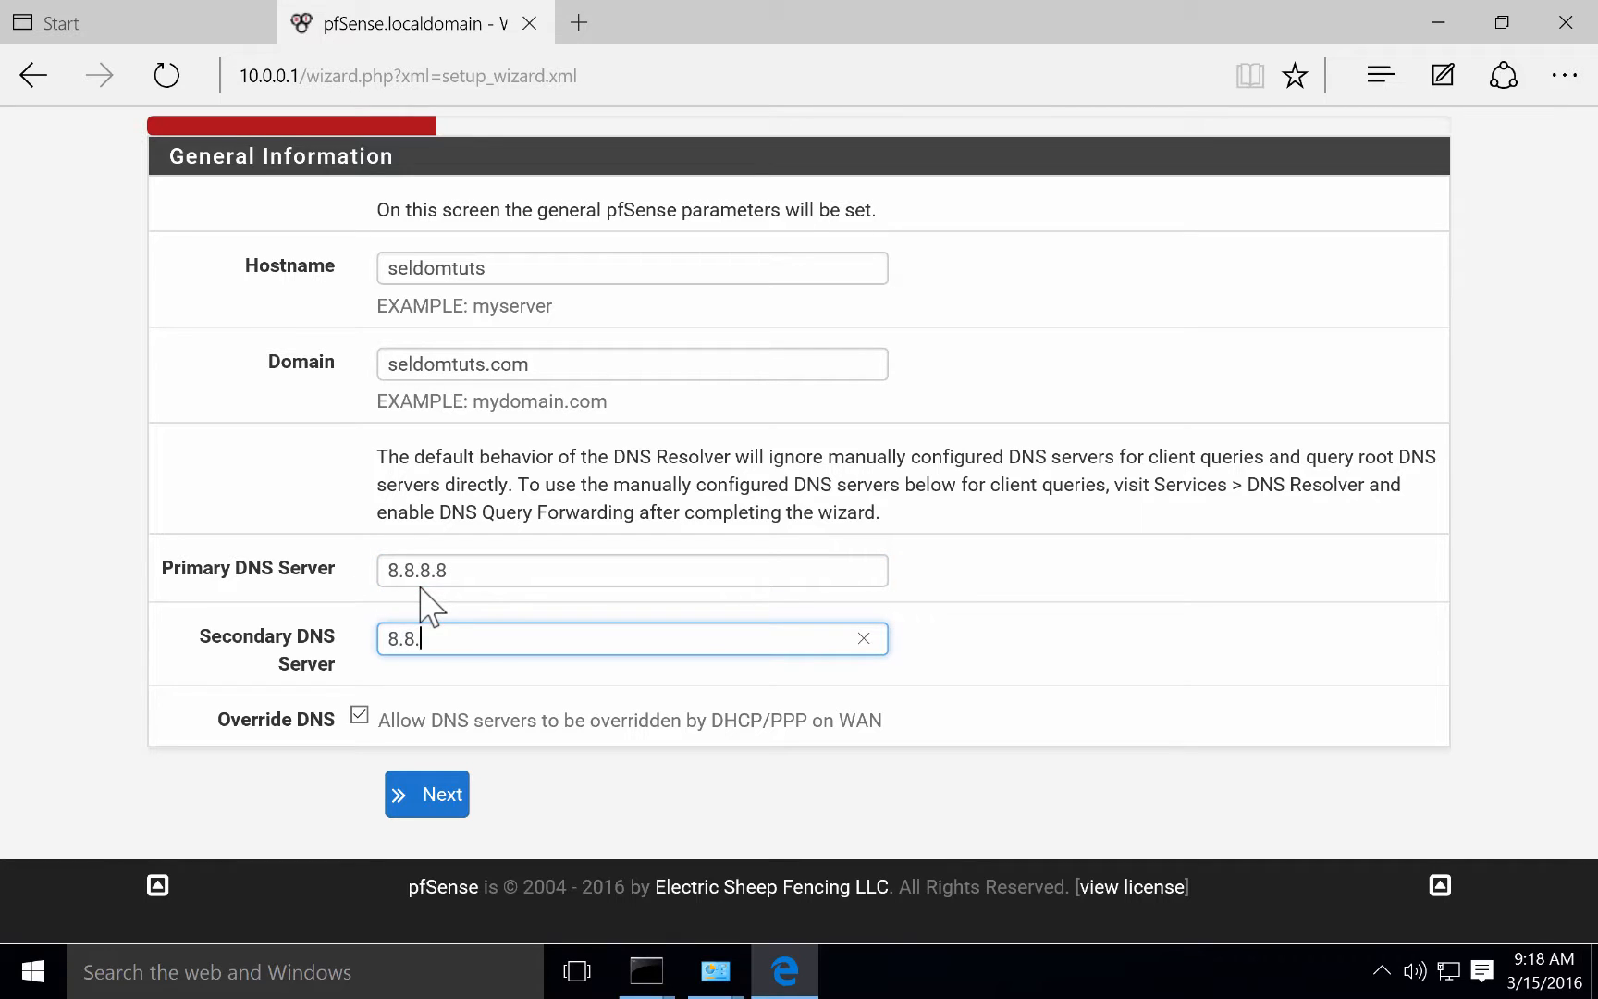
click(439, 795)
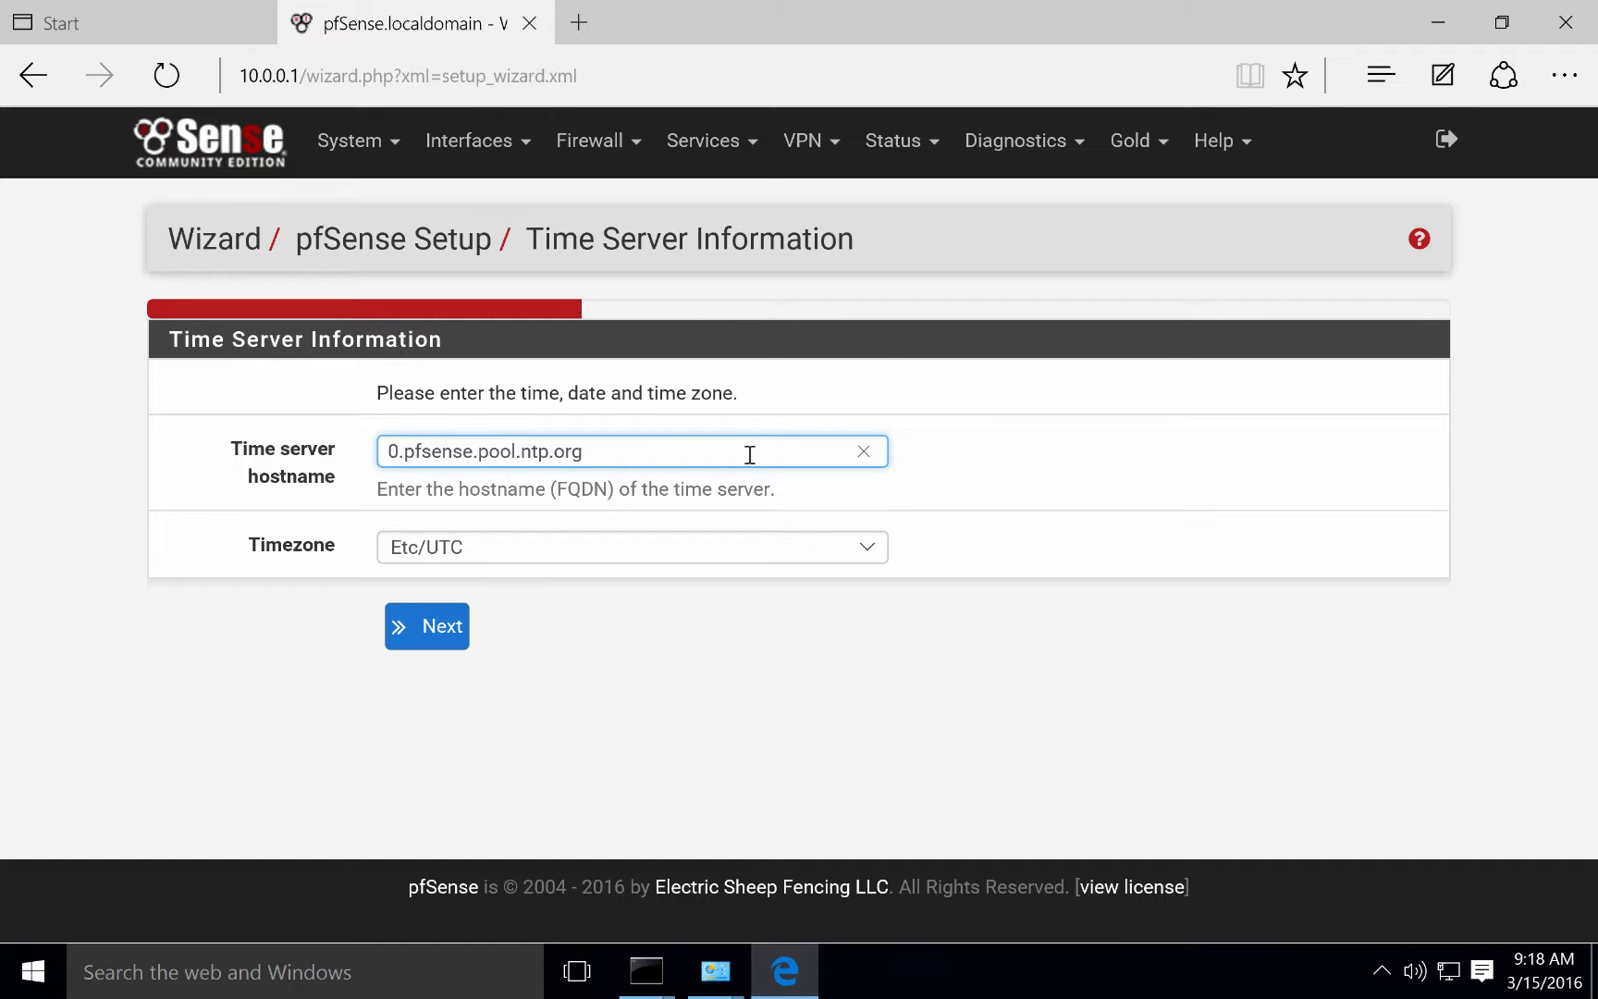
Set the timezone to Etc/GMT-8 and continue.
click(764, 546)
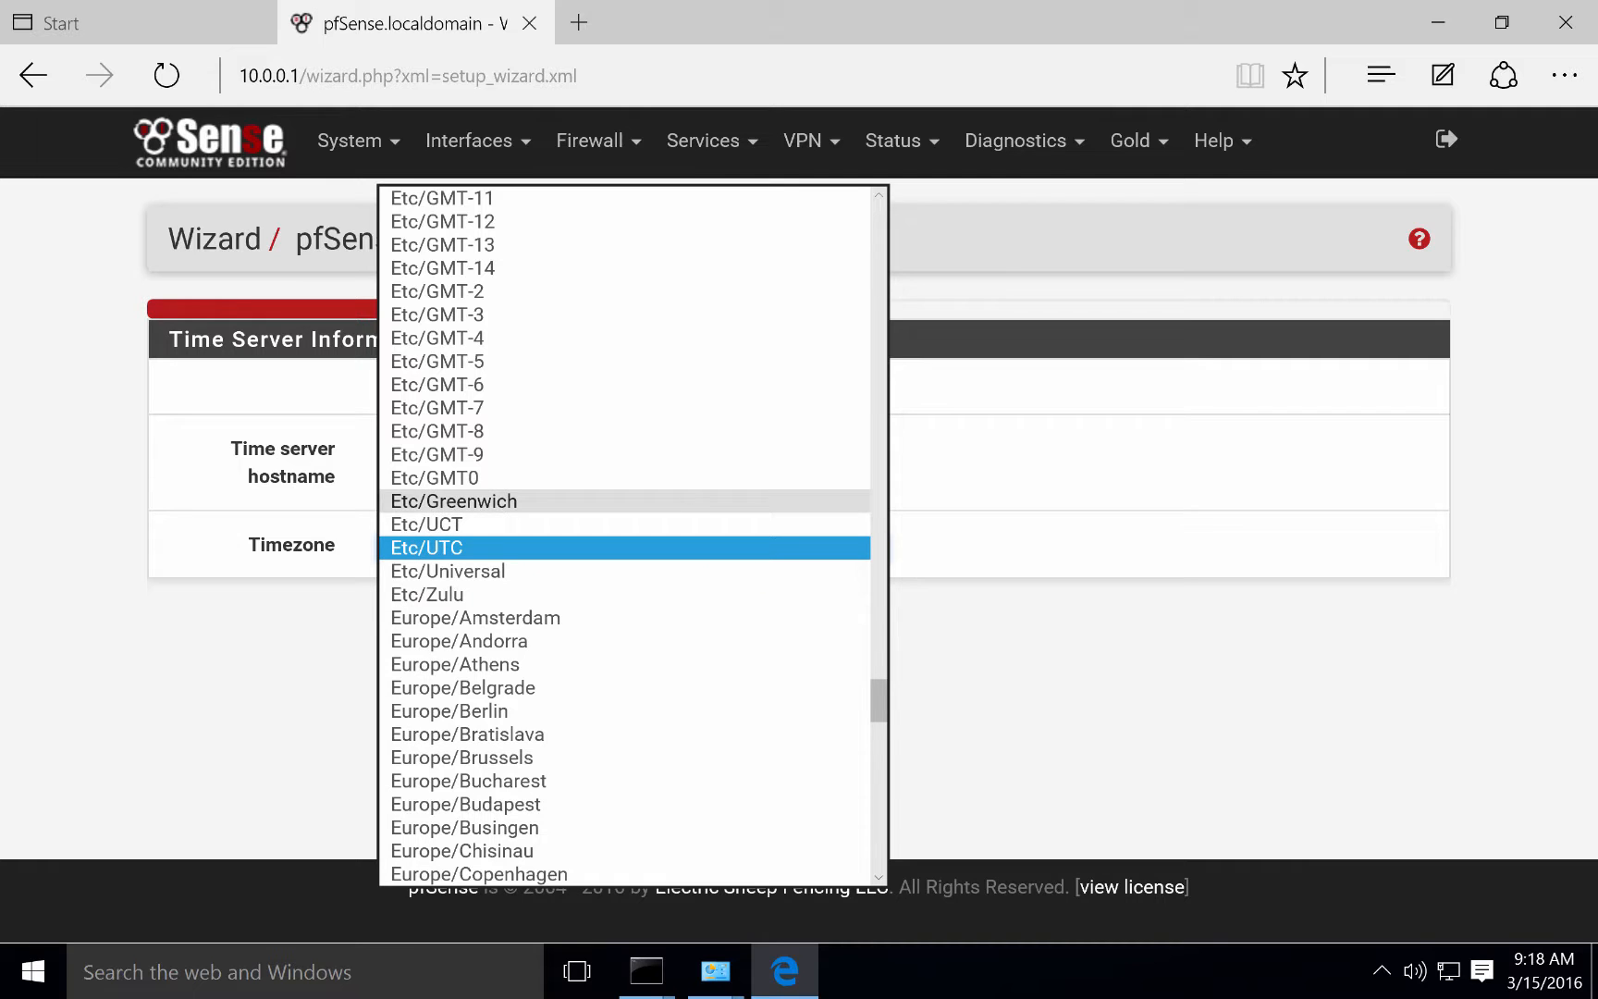
click(673, 431)
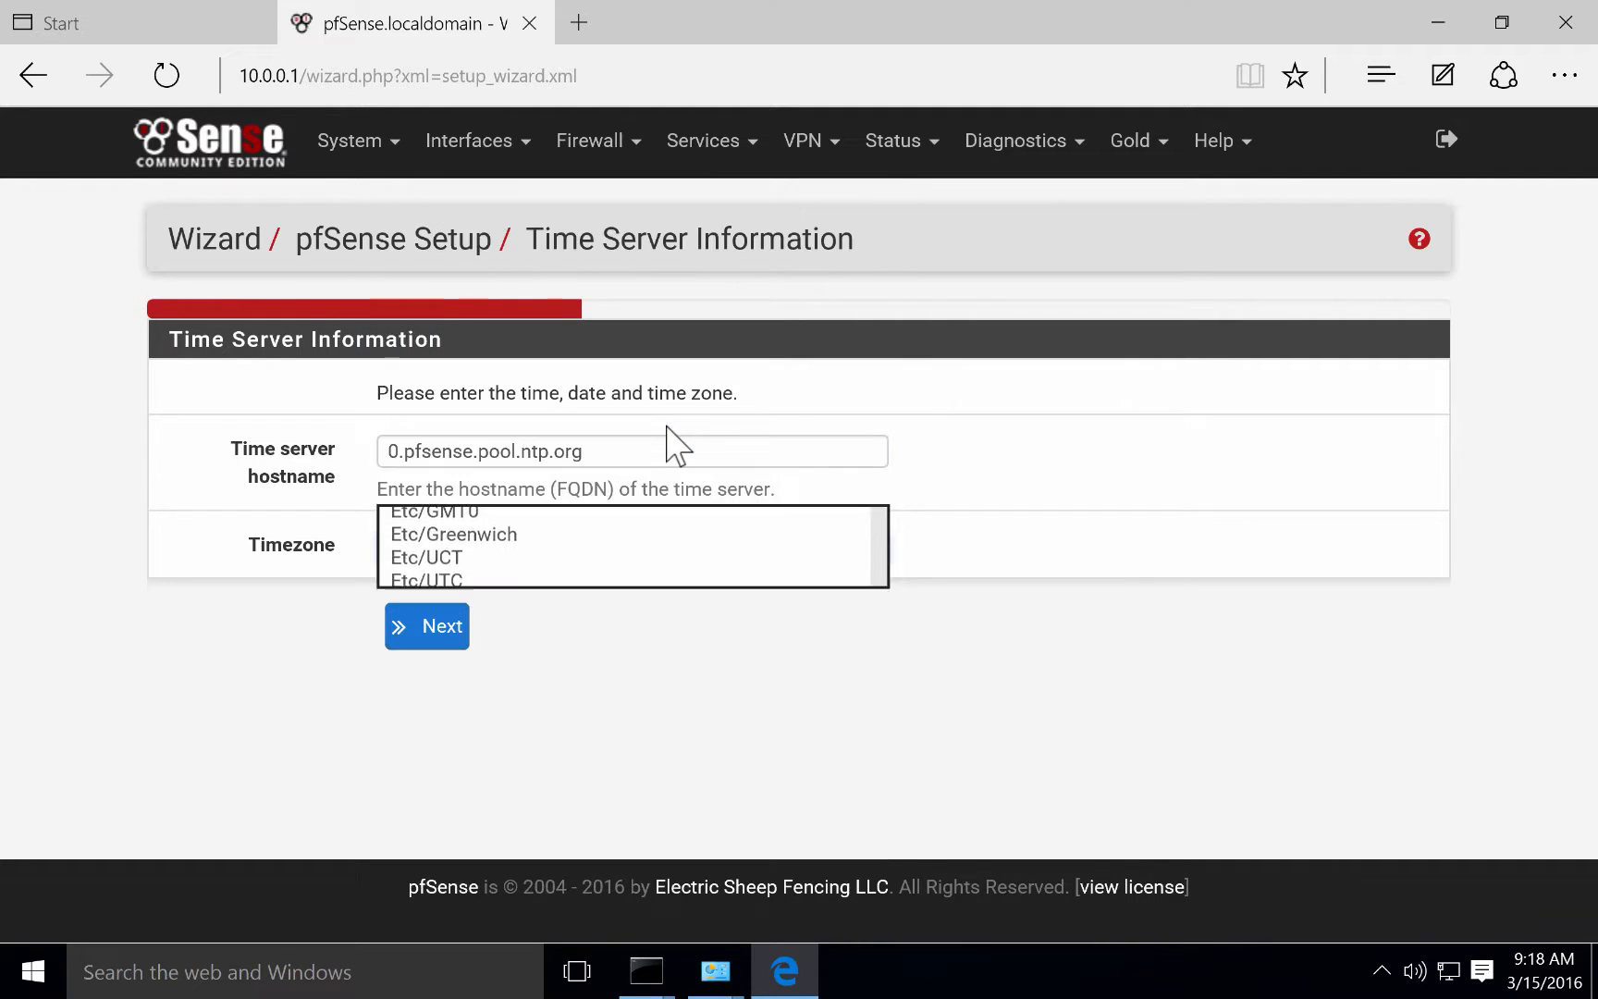
click(439, 638)
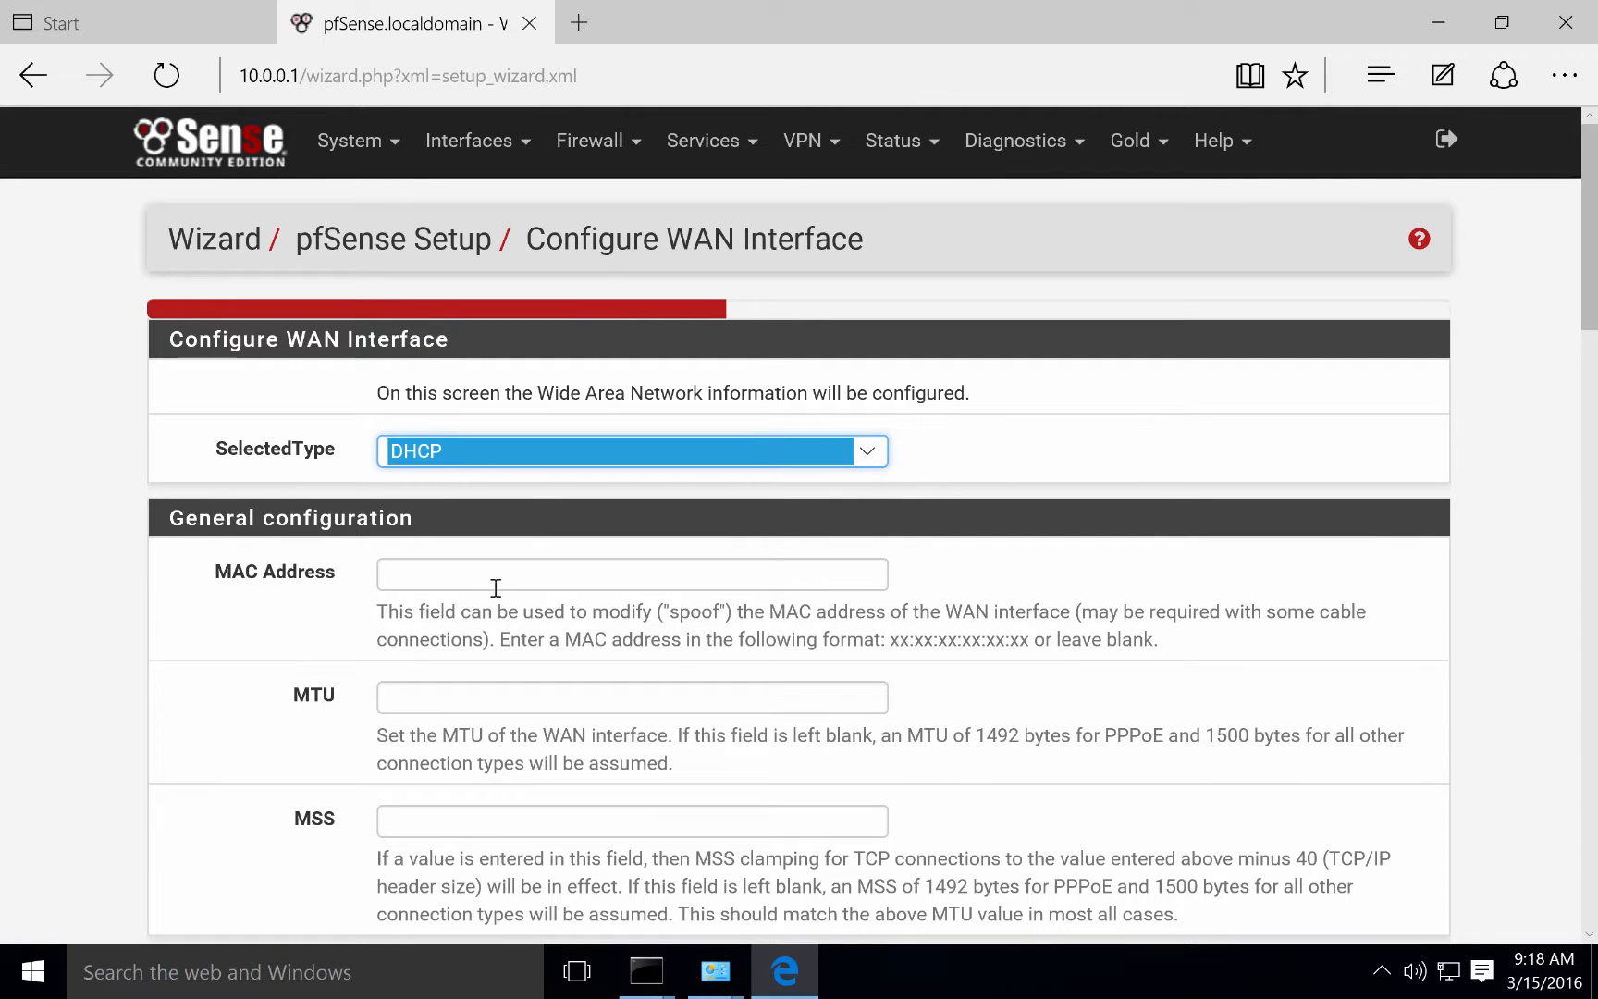
Set the WAN connection type to DHCP and continue to the LAN page.
scroll(495, 588, down, 3)
scroll(470, 397, up, 4)
drag(467, 357, 166, 342)
click(210, 340)
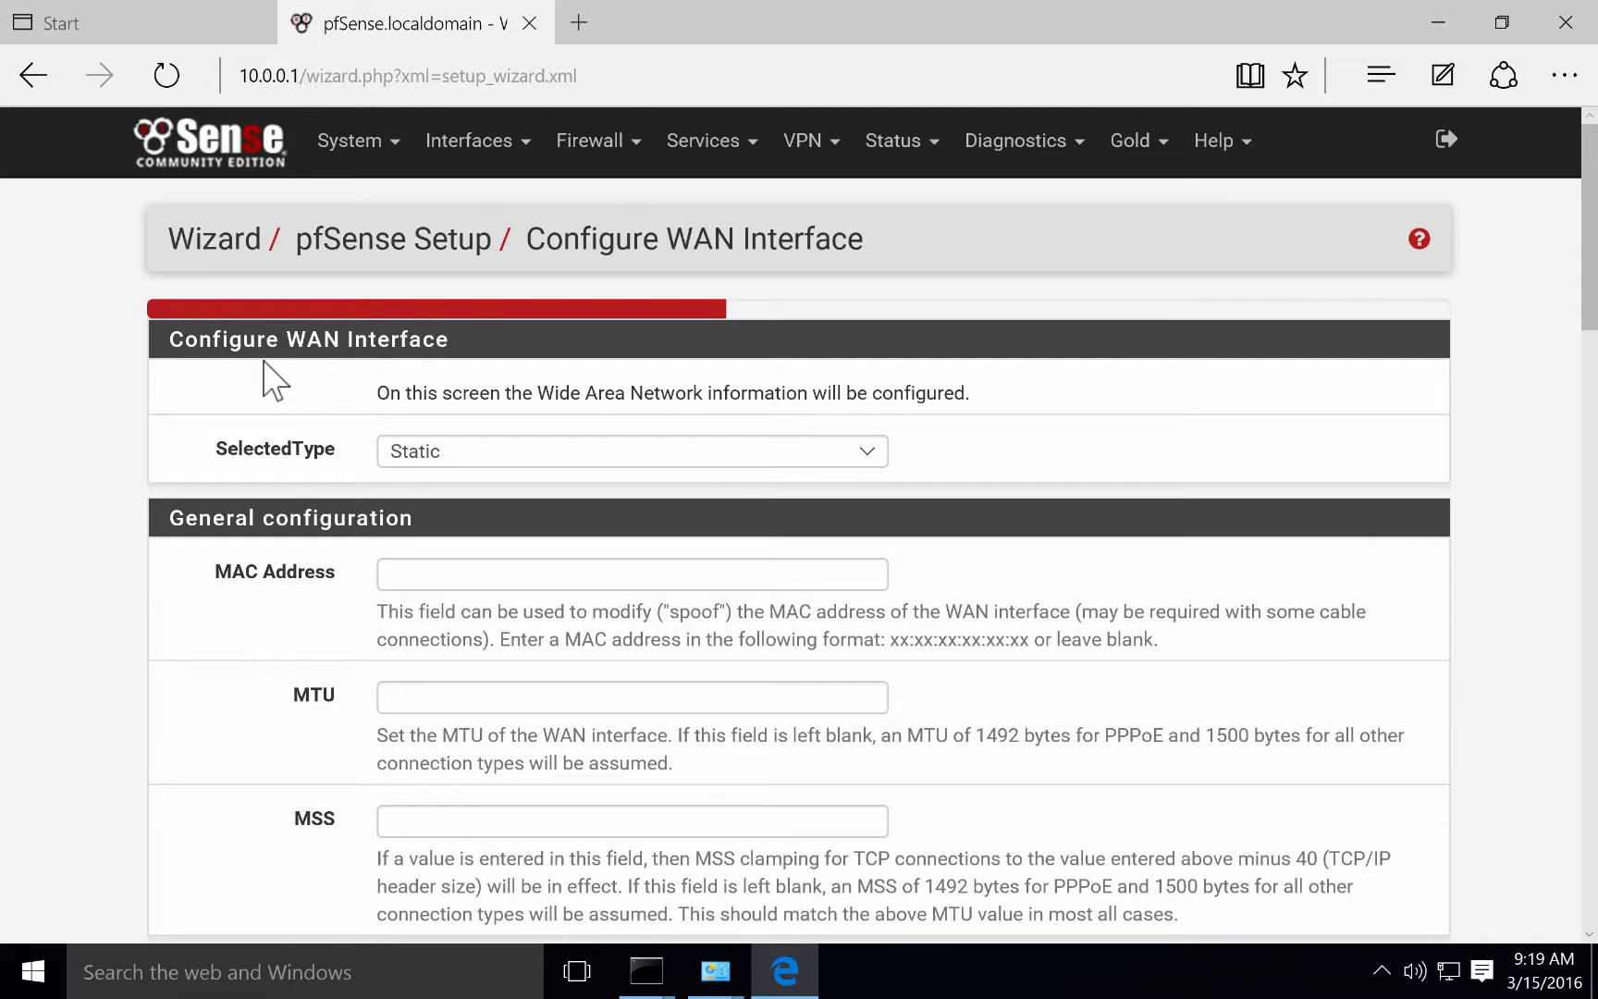
scroll(292, 474, down, 10)
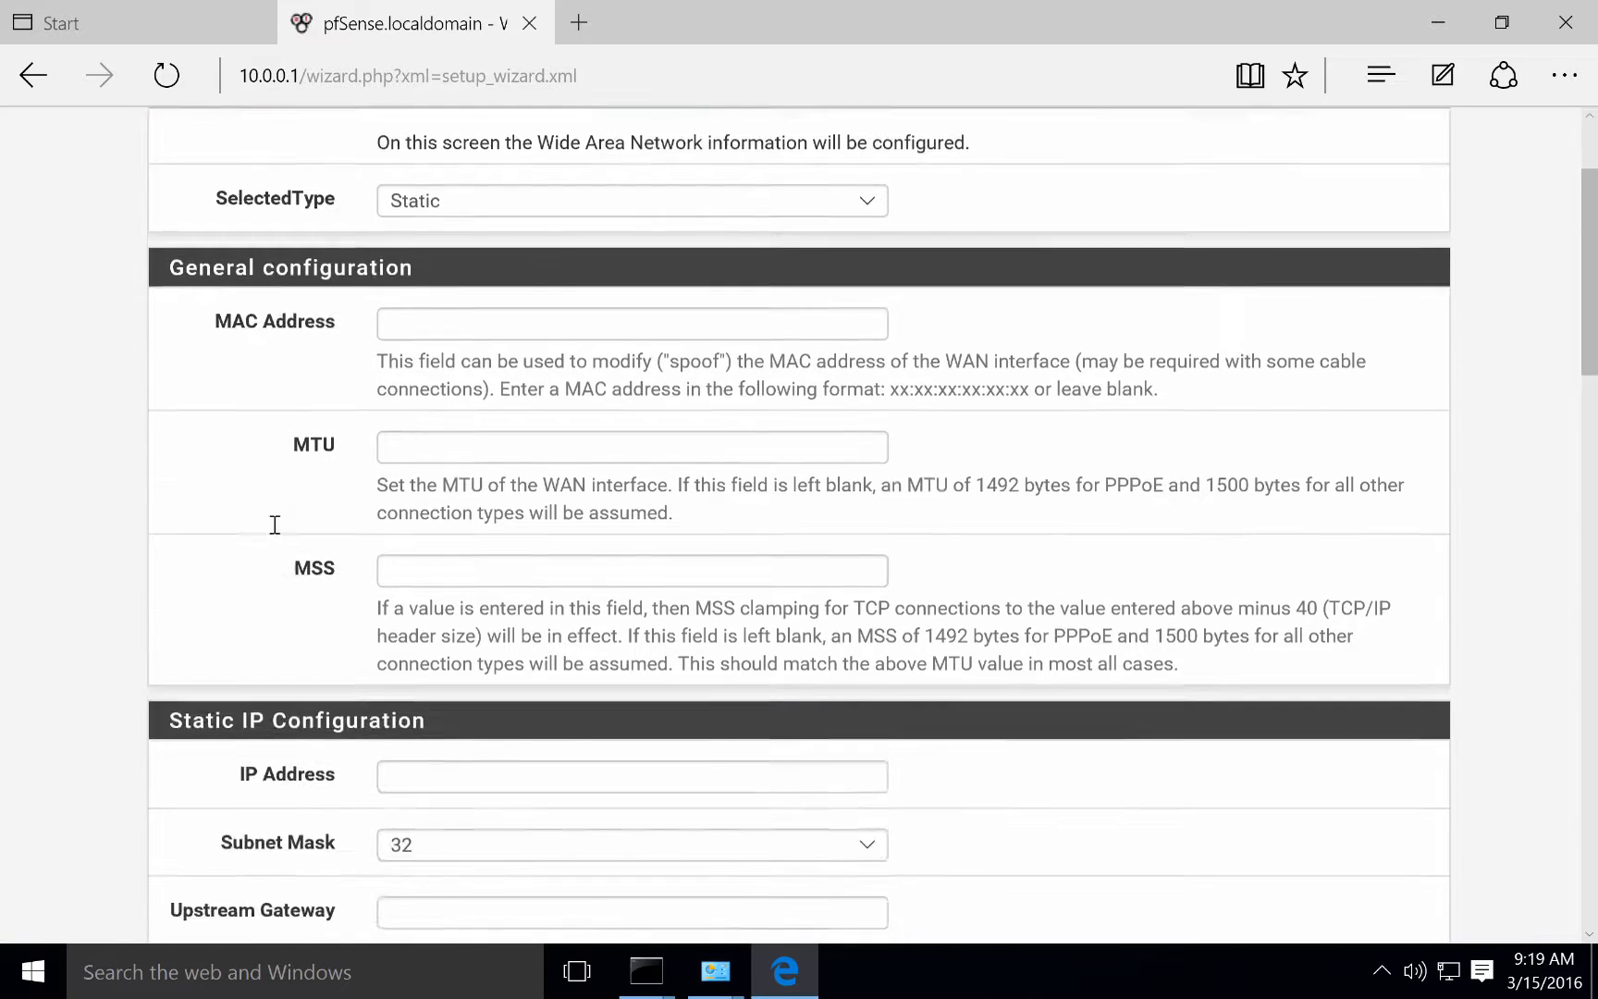
scroll(271, 528, up, 9)
scroll(274, 525, up, 1)
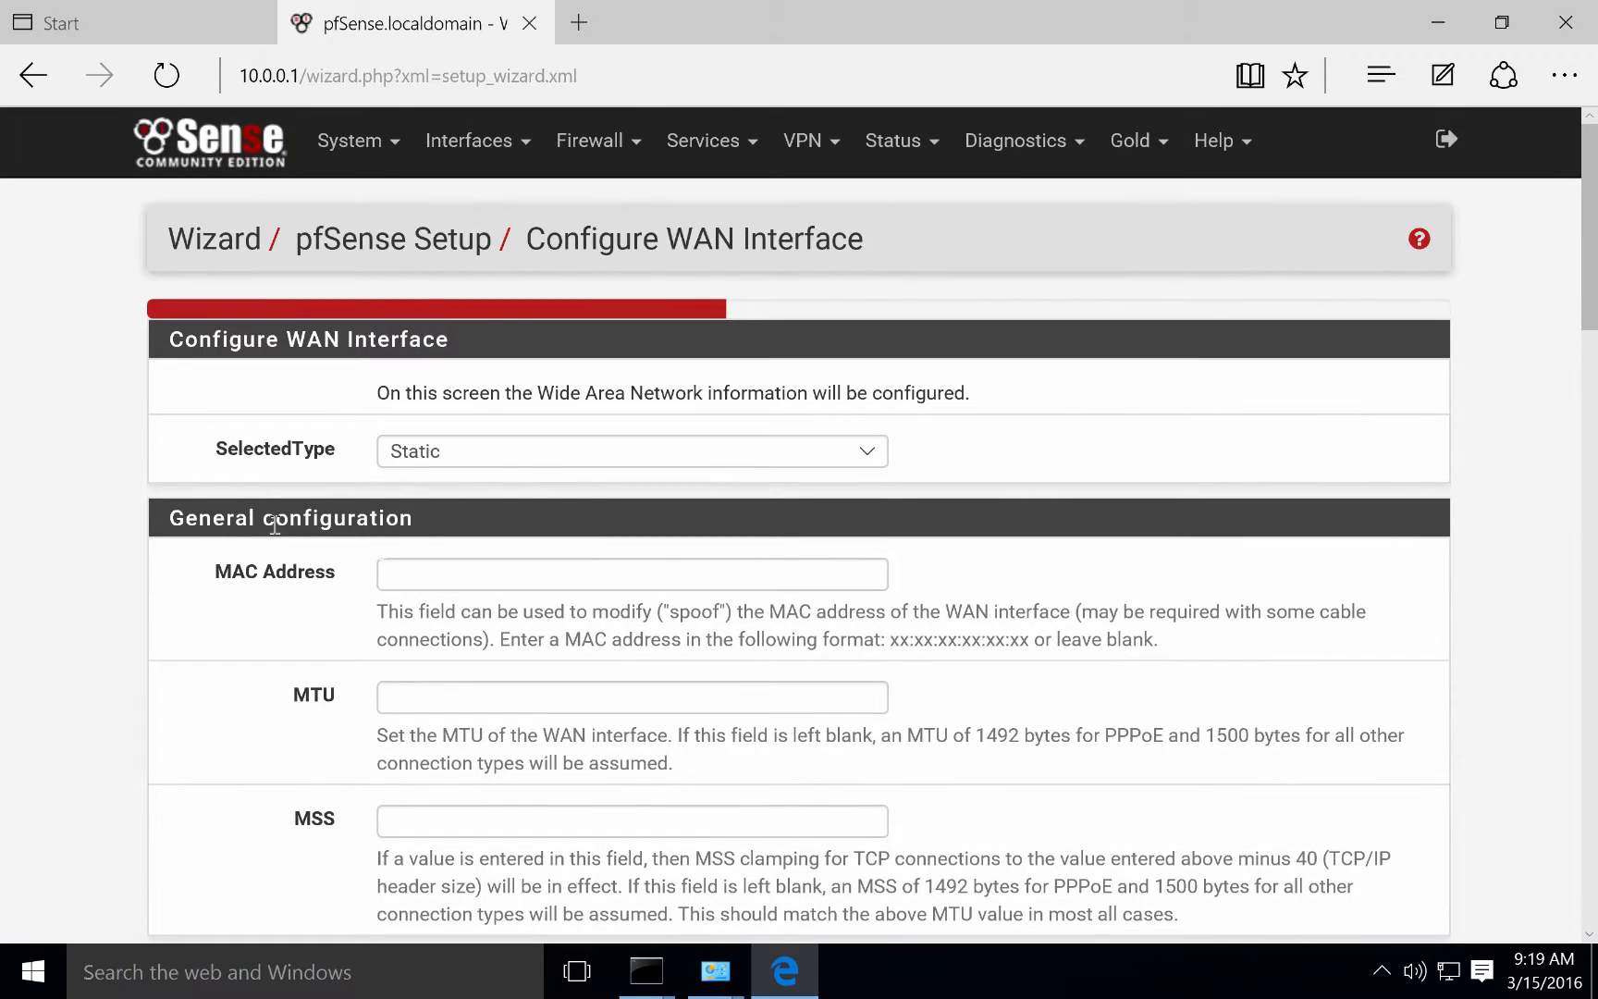
click(551, 456)
click(499, 475)
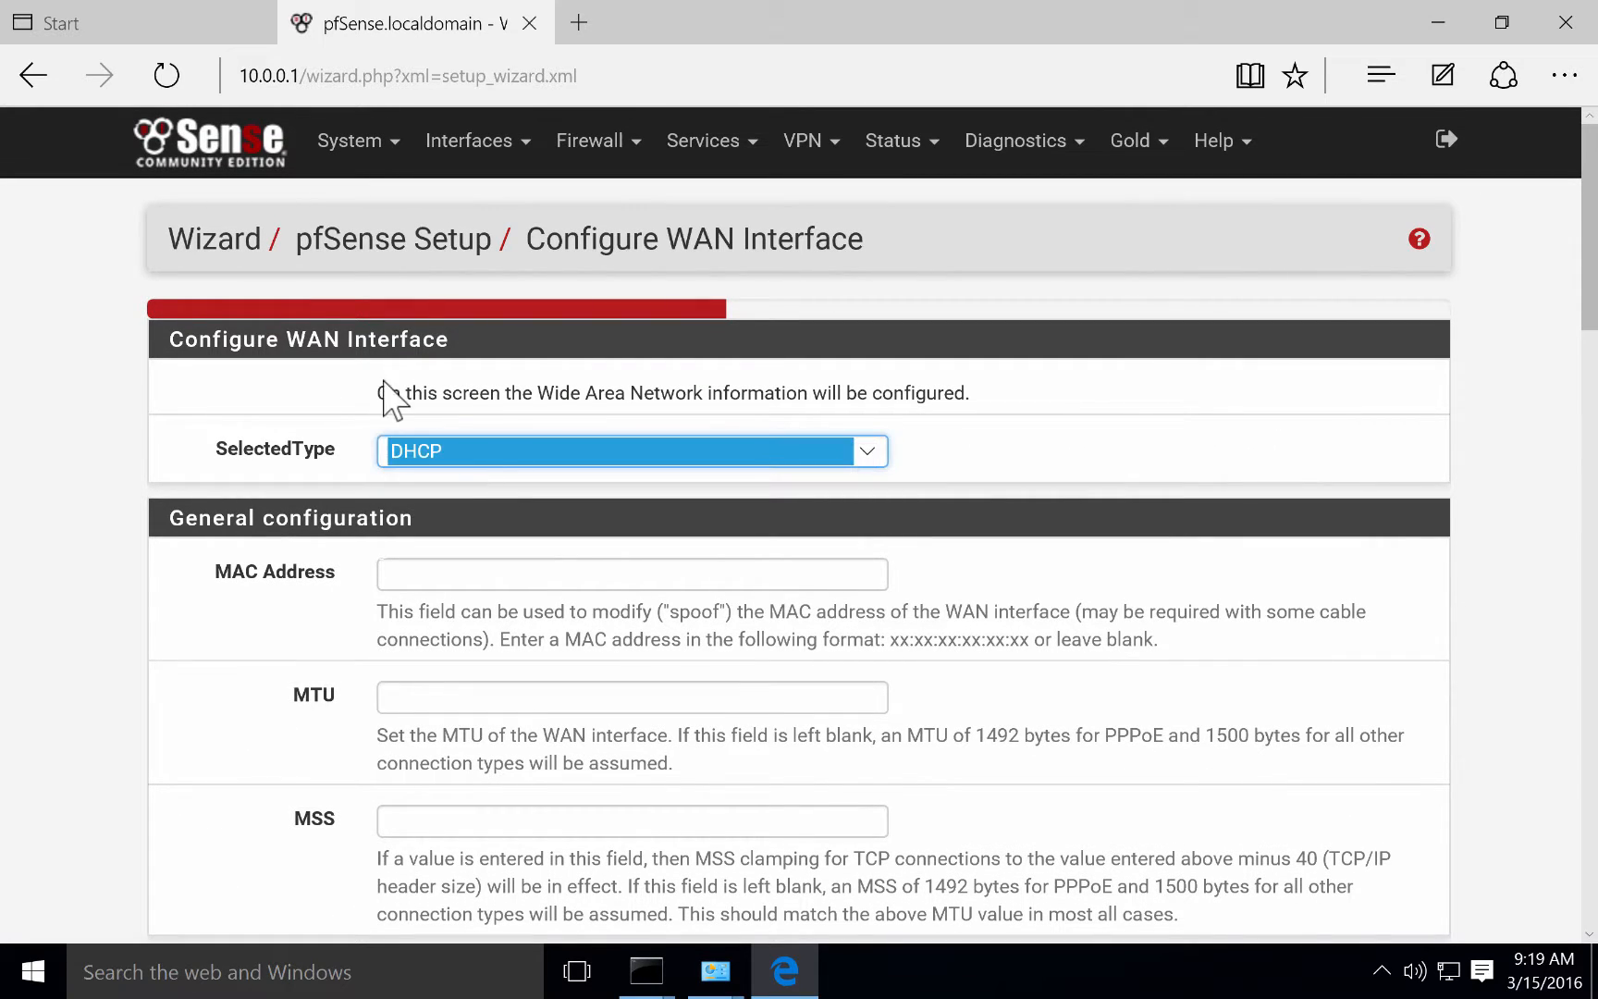
scroll(190, 751, down, 15)
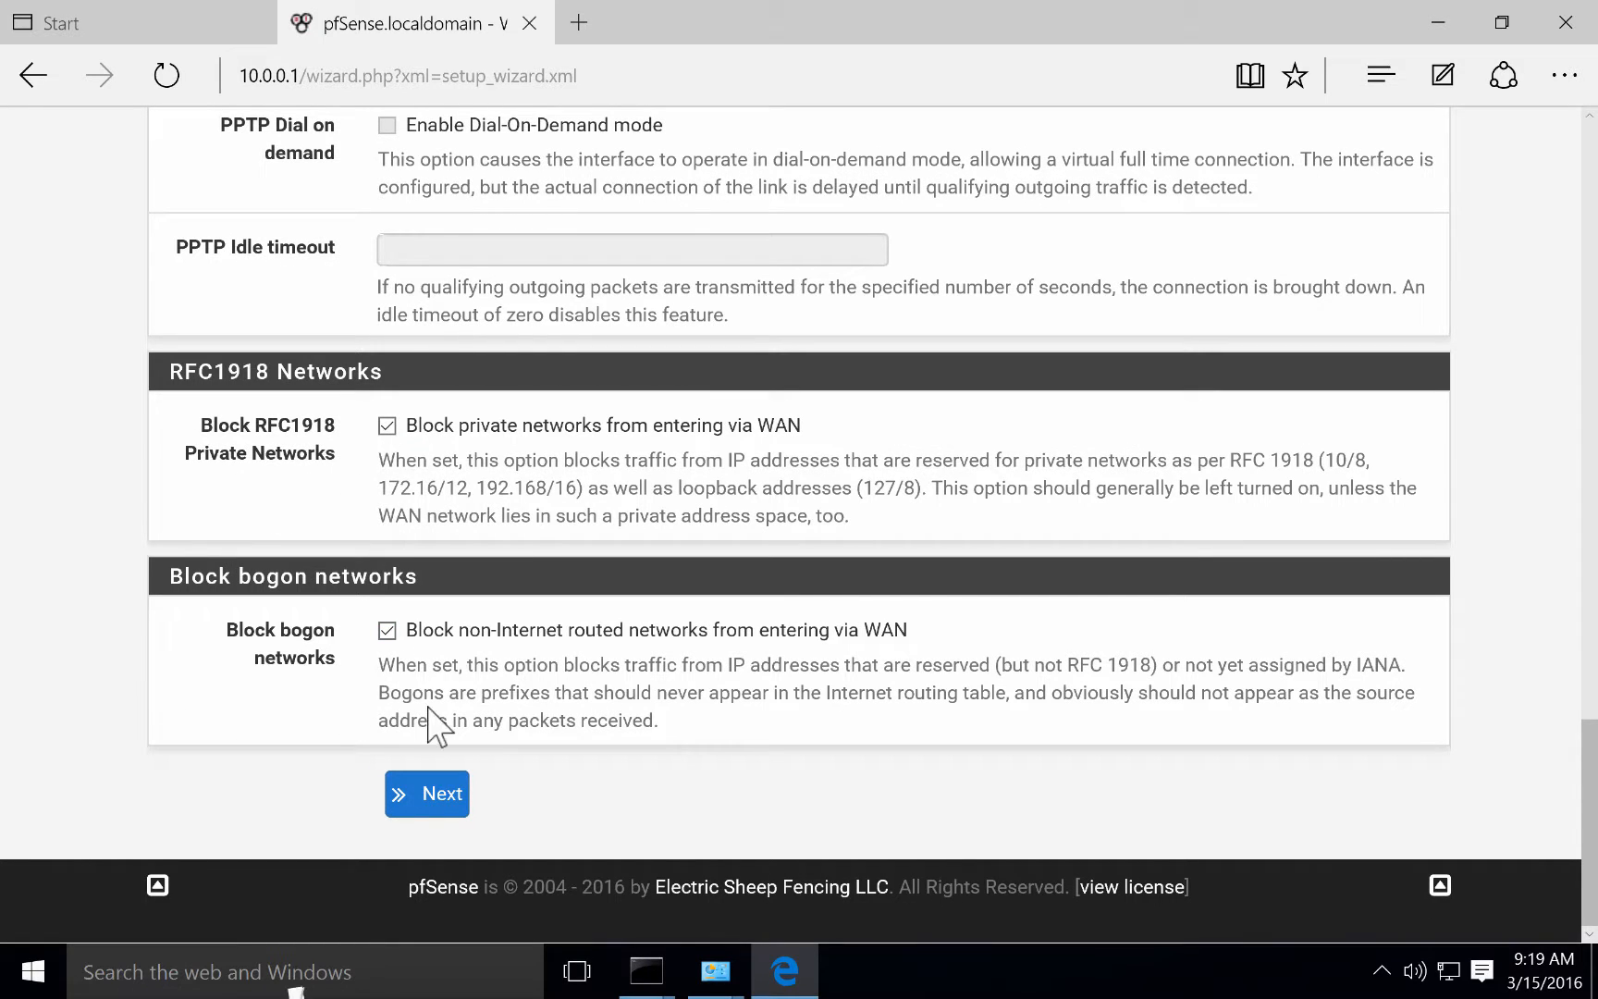
click(445, 797)
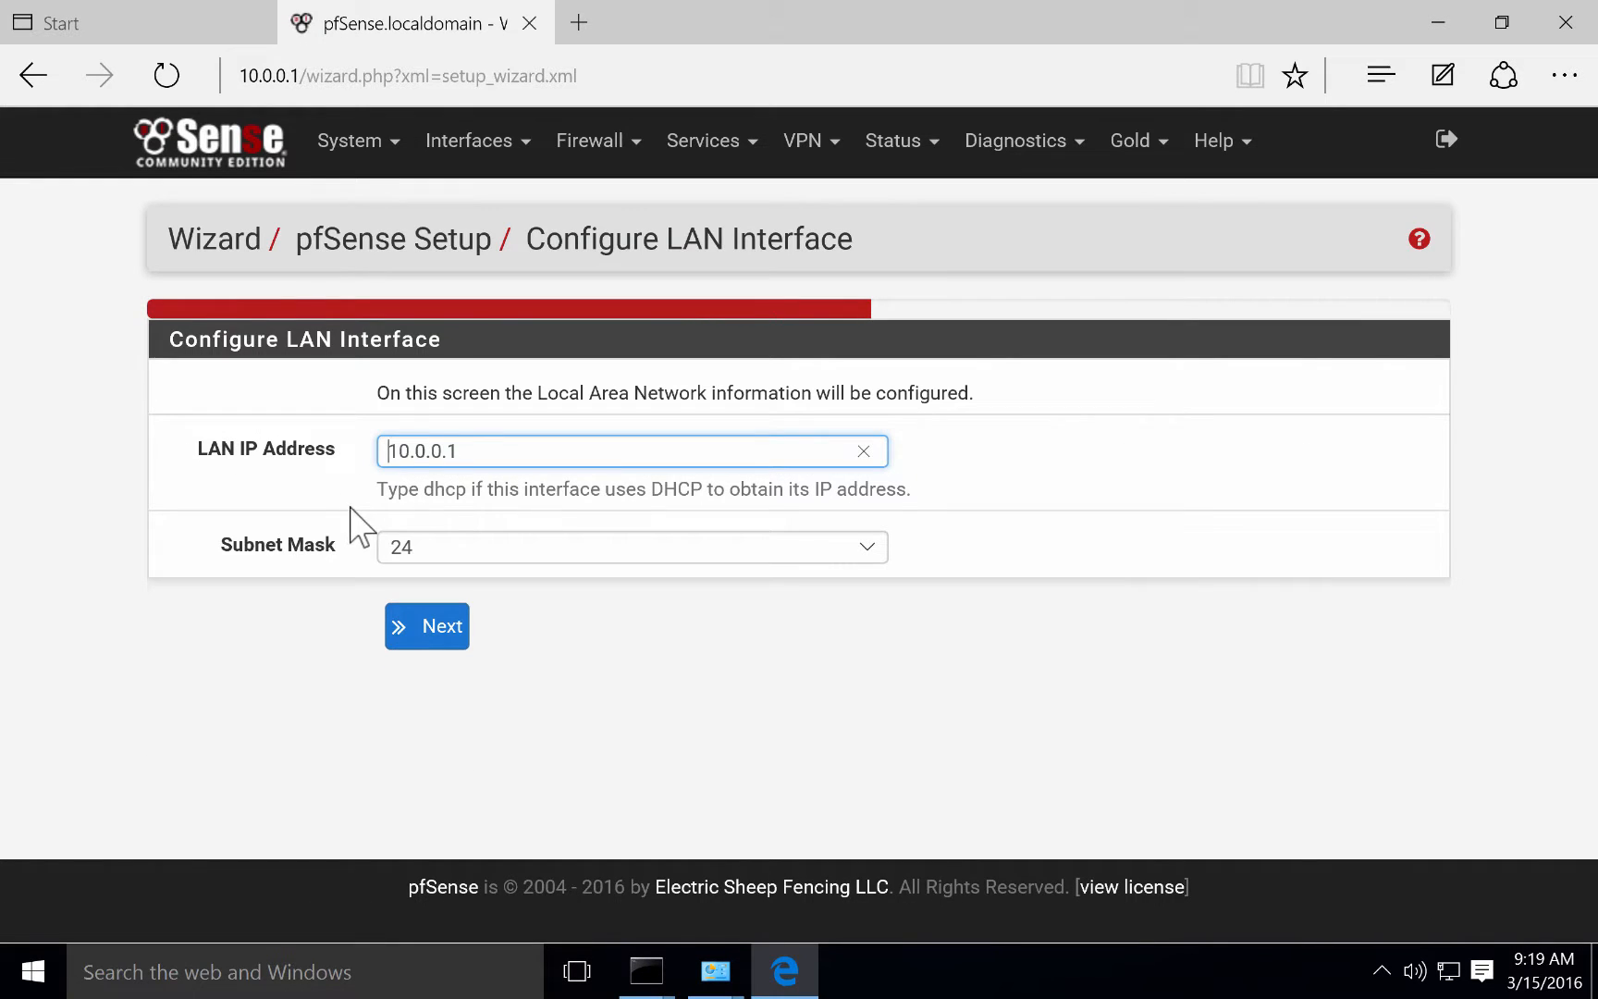
Check the LAN address 10.0.0.1 against the Mac's TextEdit network notes.
drag(471, 450, 356, 453)
key(ctrl+Left)
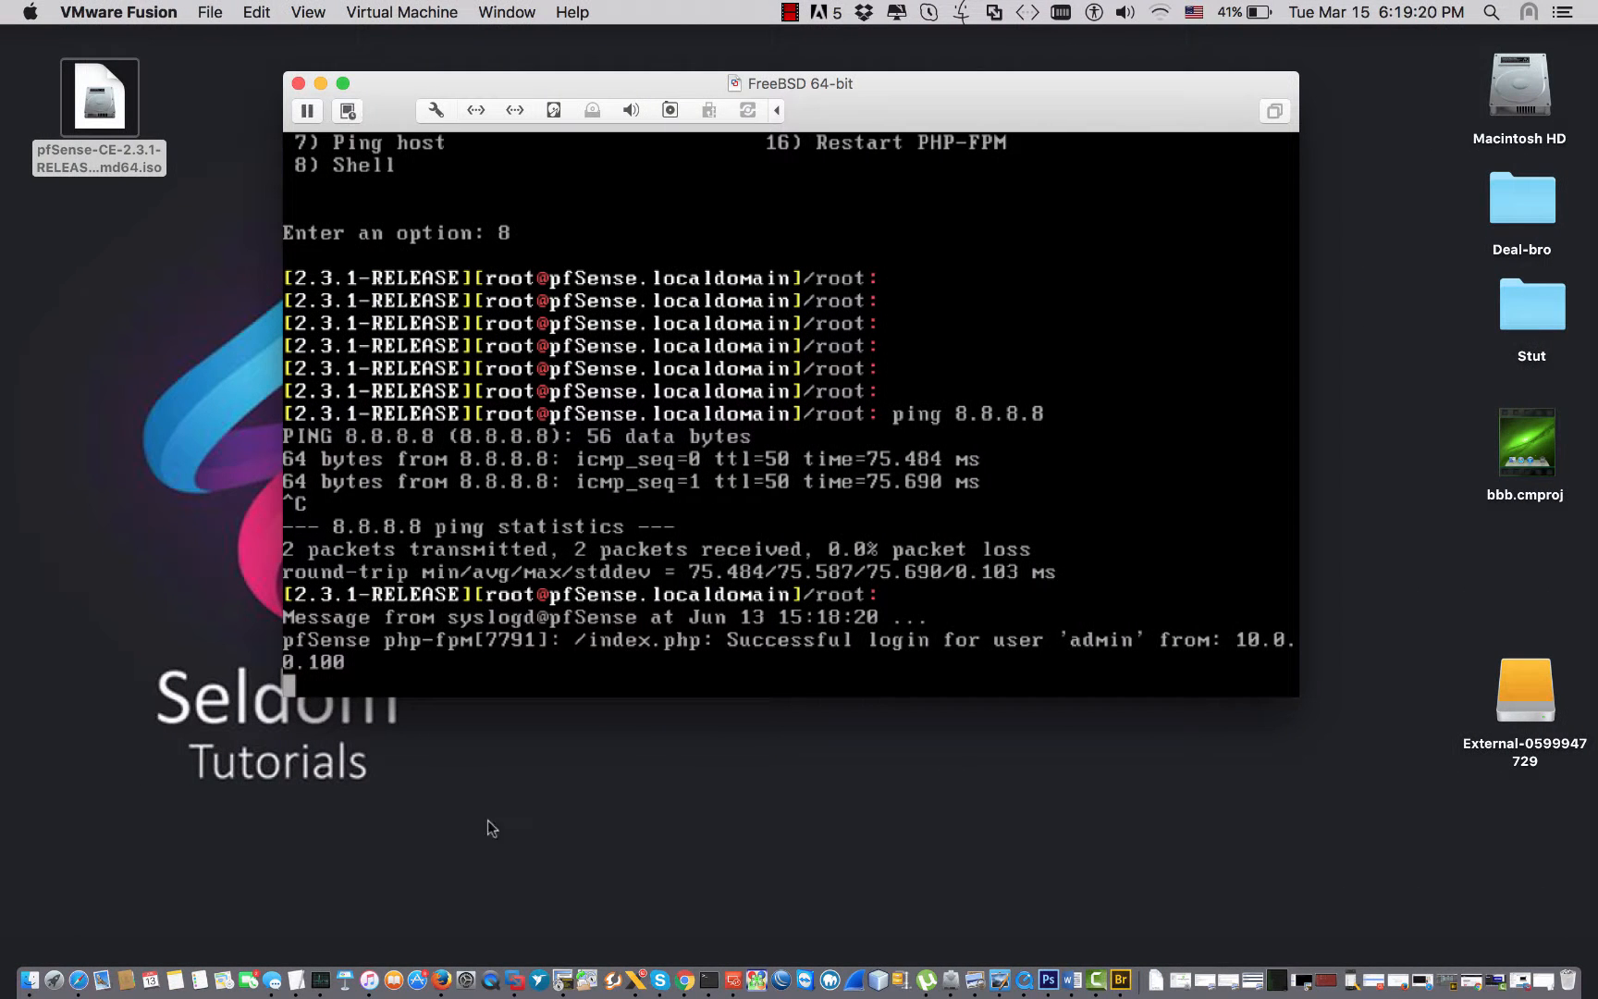
click(300, 980)
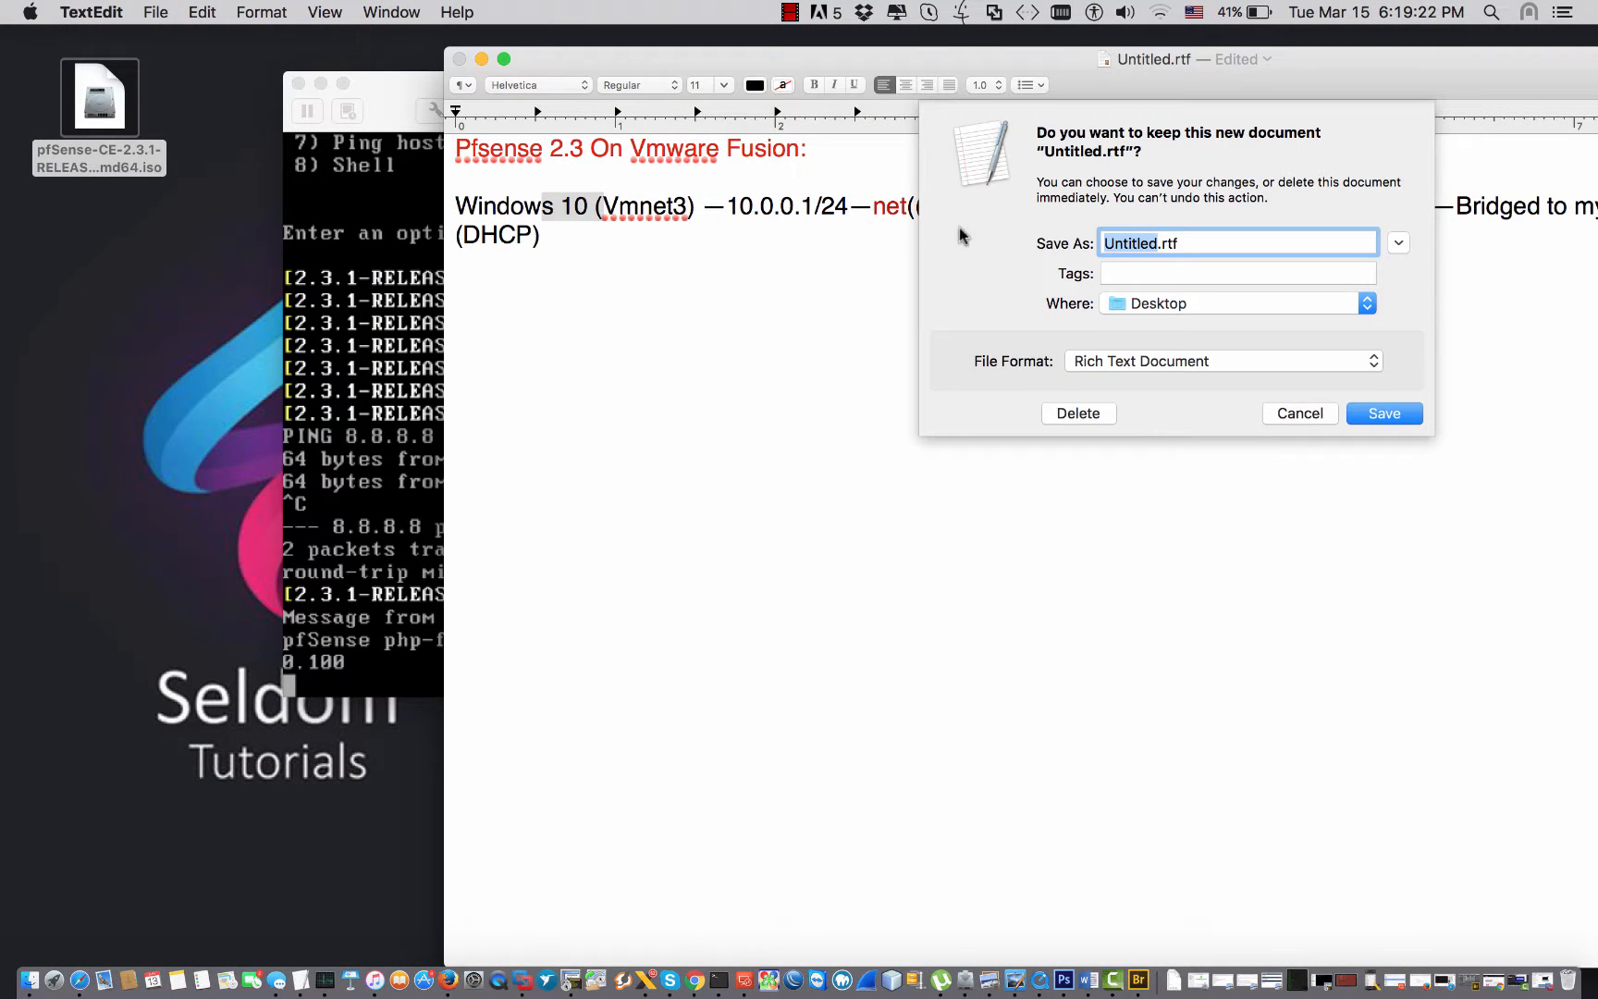
click(1320, 418)
click(537, 234)
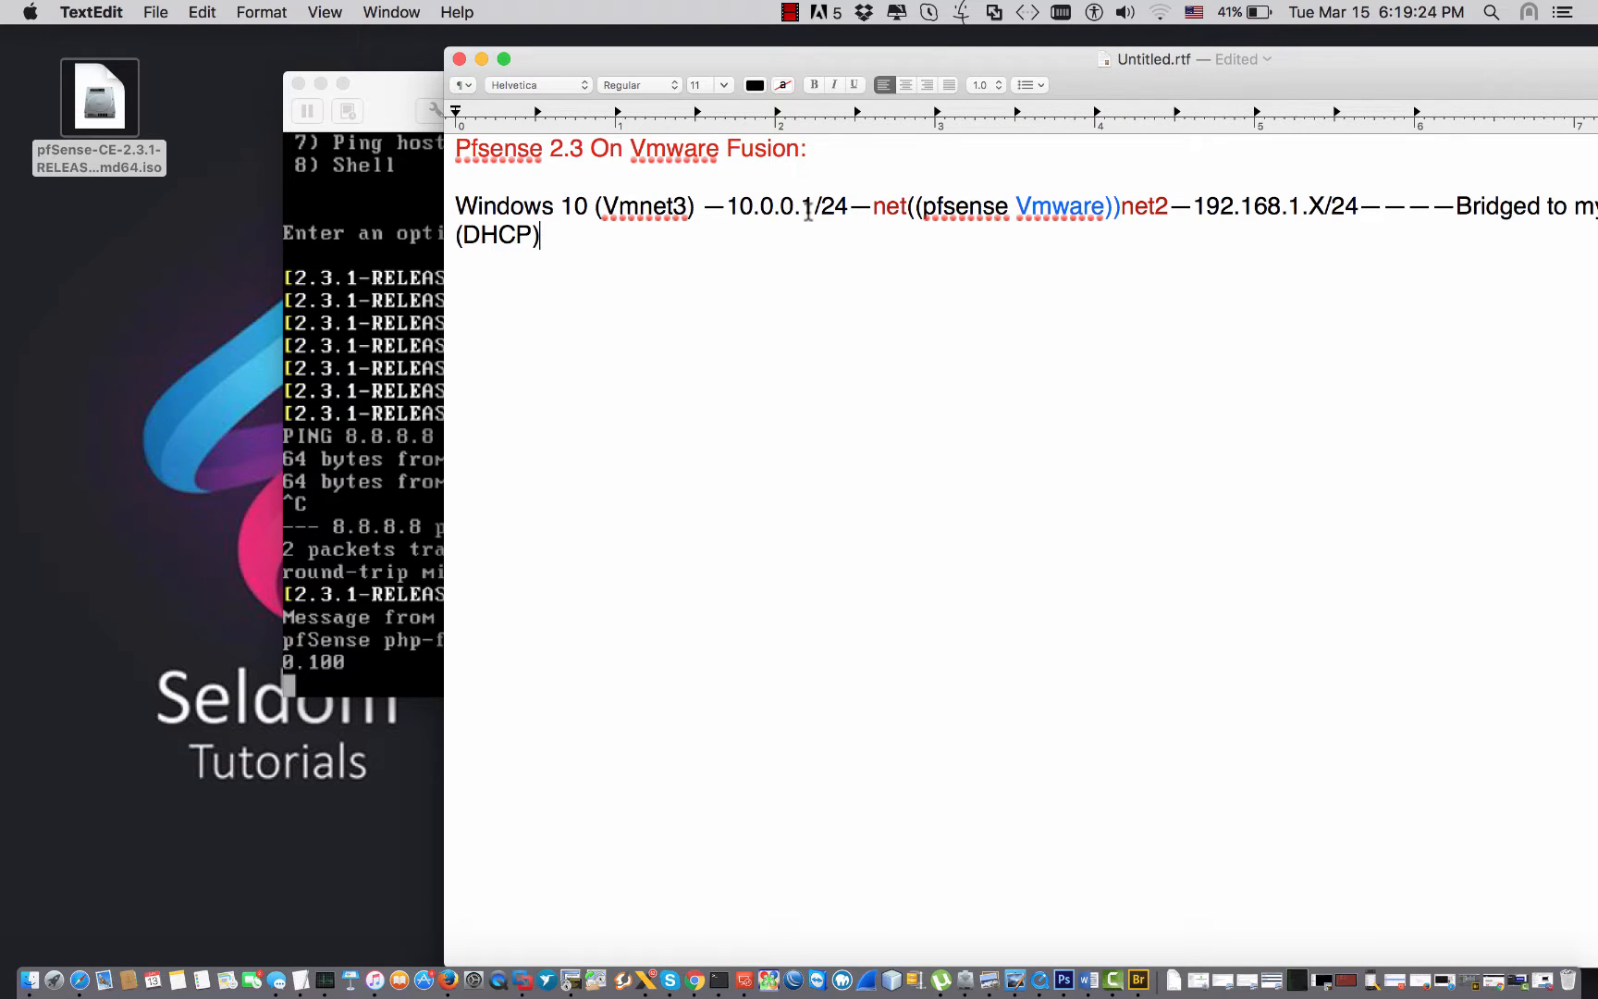
drag(814, 207, 737, 210)
key(ctrl+Right)
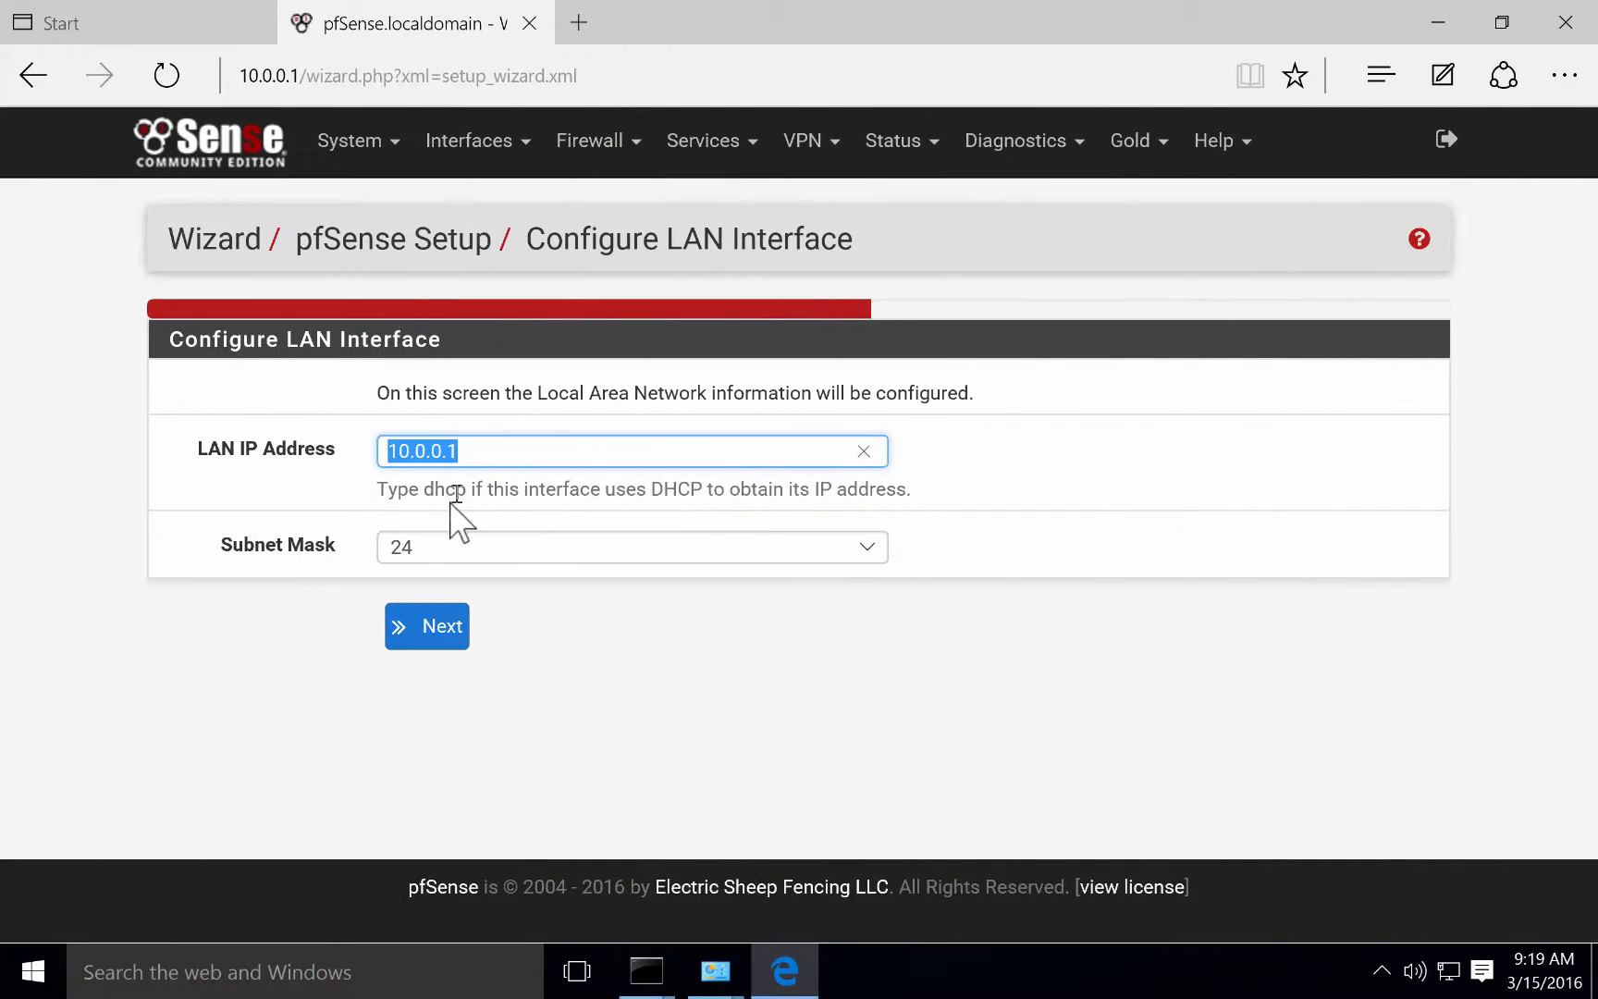
Keep LAN 10.0.0.1, set a new admin password, reload, and open the pfSense Dashboard.
click(426, 628)
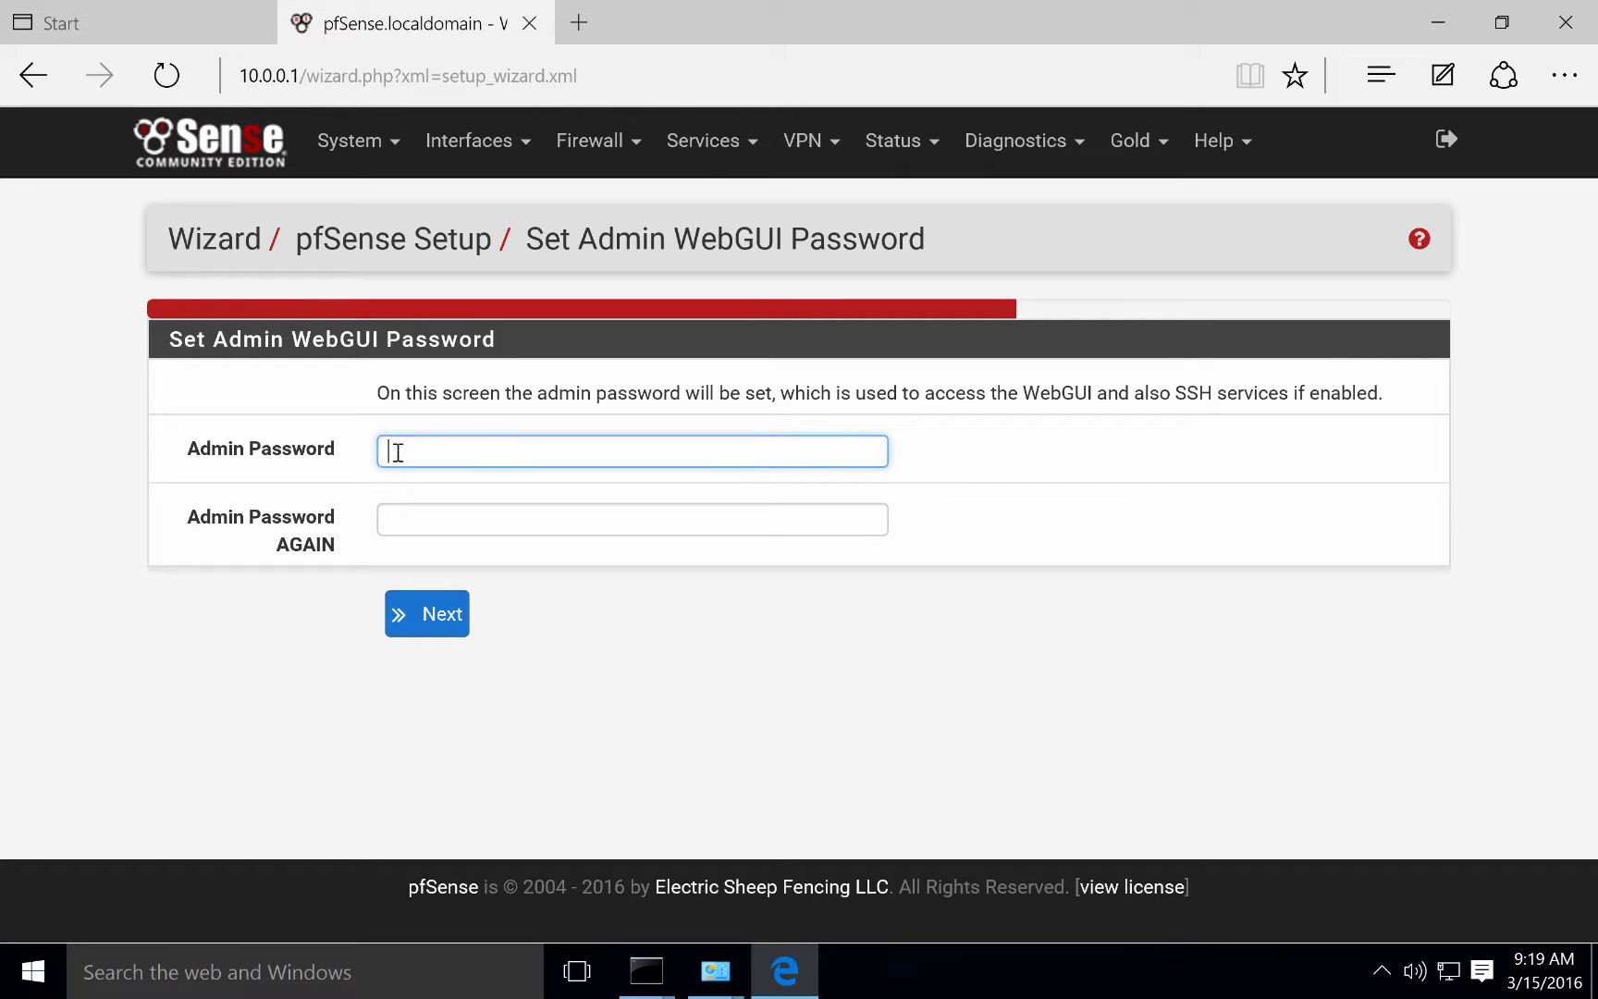
text(a)
key(Tab)
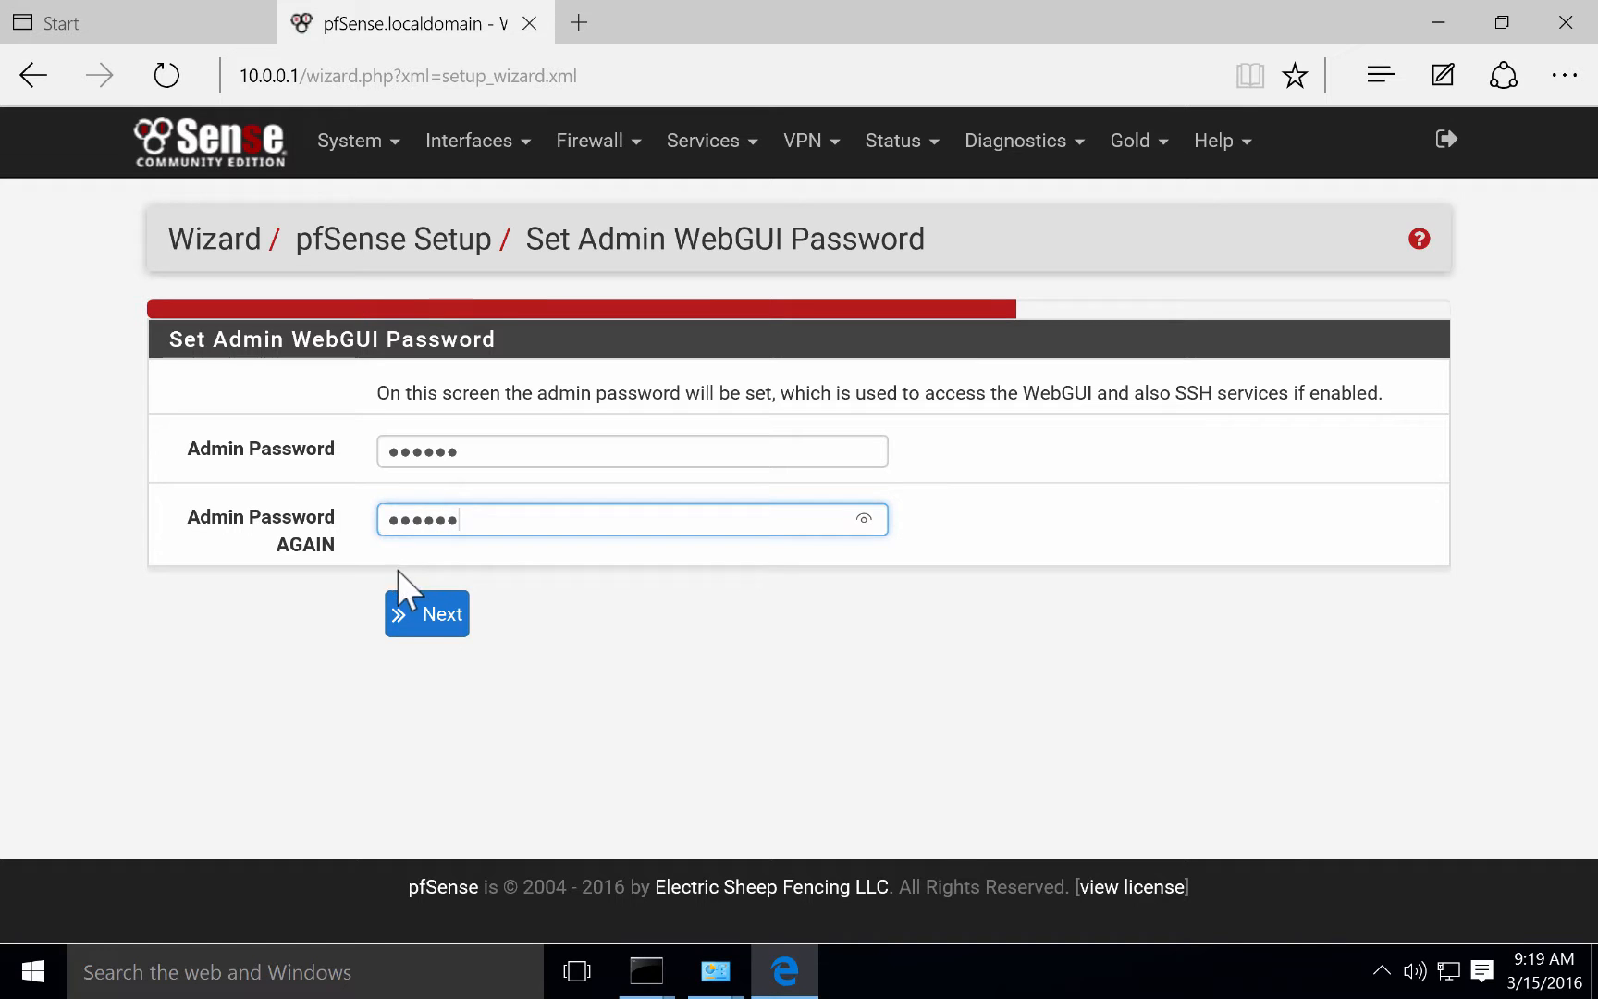
click(424, 617)
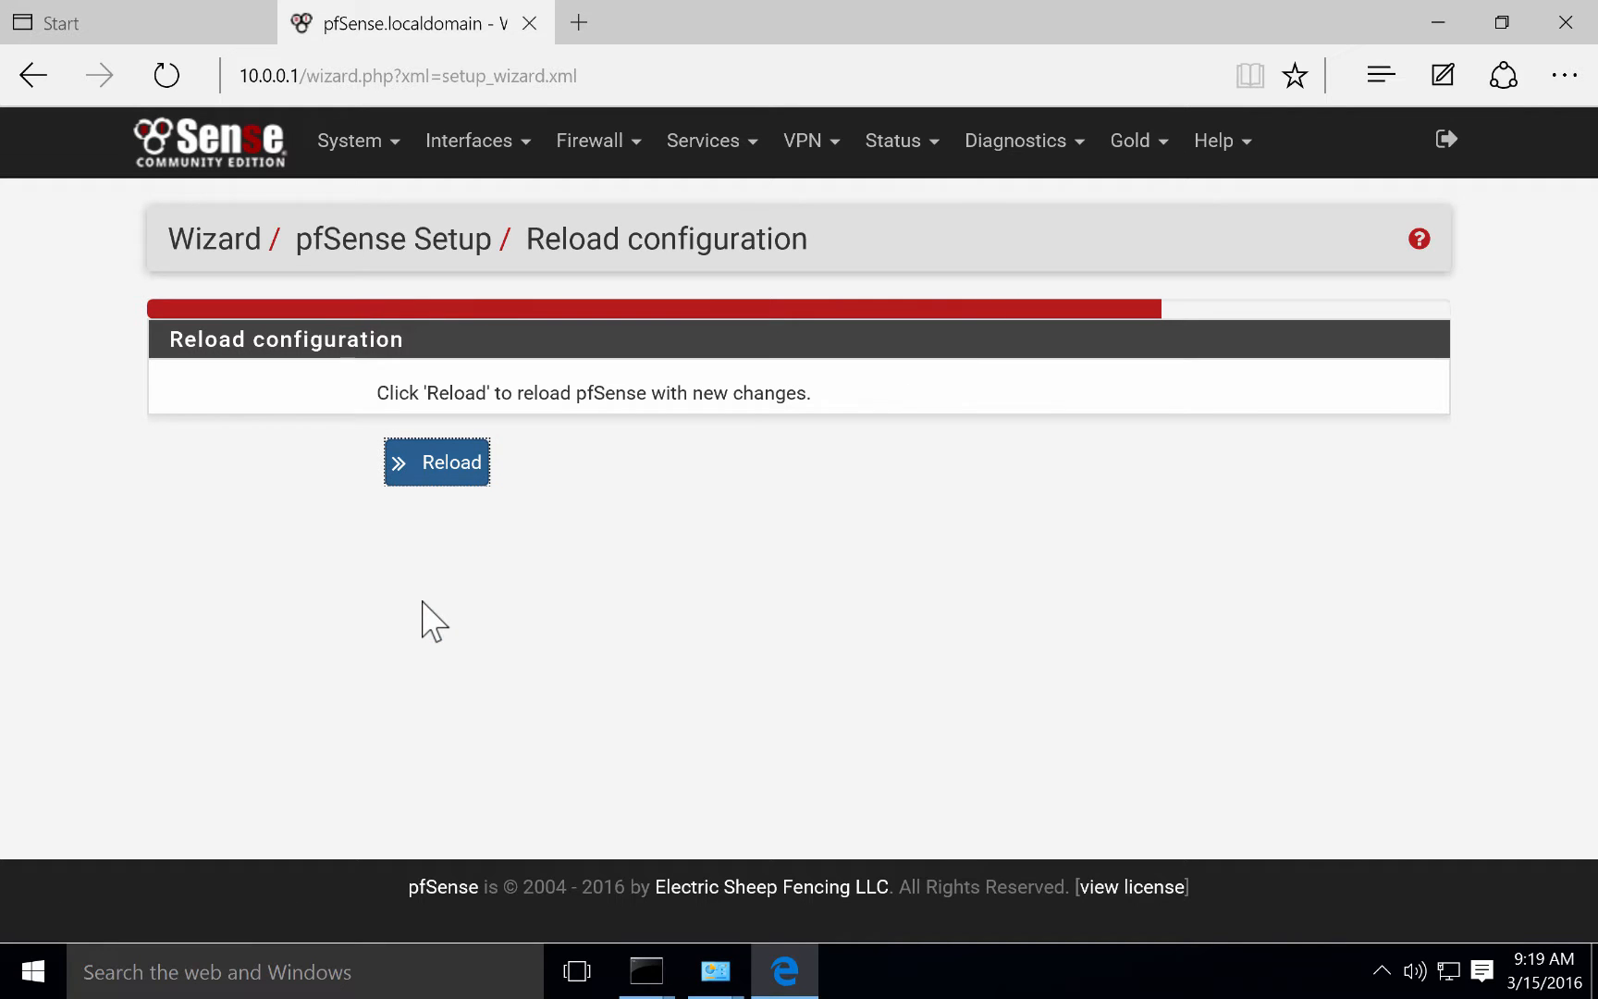
click(446, 464)
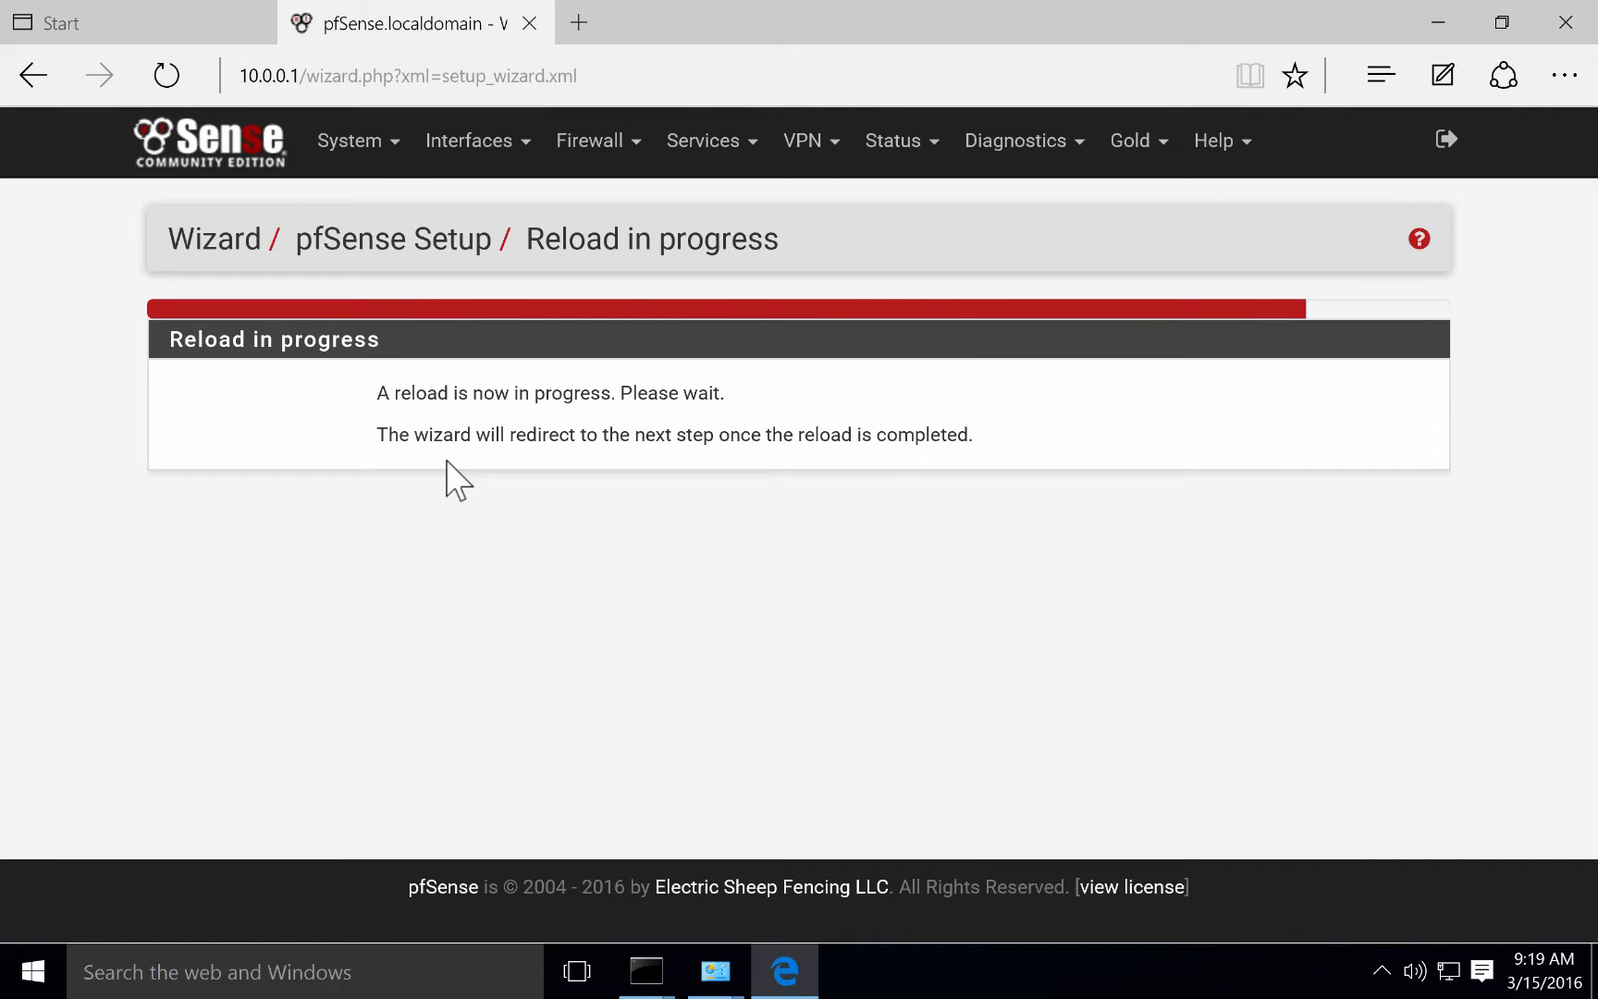
click(245, 155)
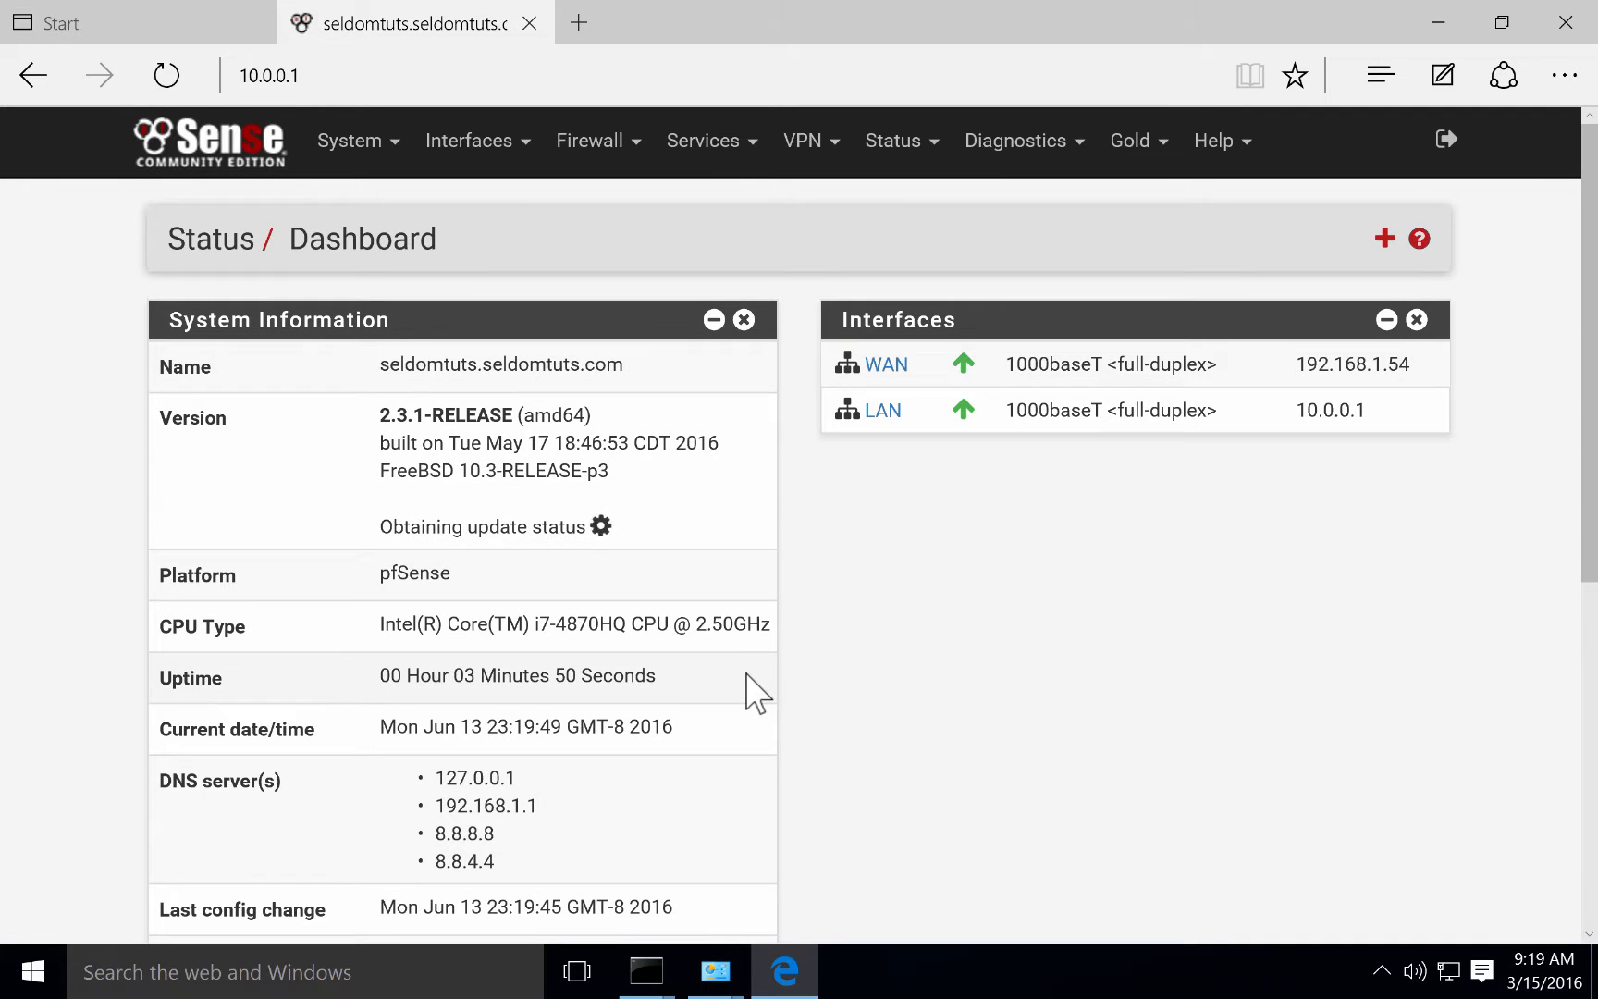
Open a new Edge tab, go to facebook.com, then switch back to the Mac desktop.
scroll(865, 599, down, 4)
scroll(865, 599, down, 3)
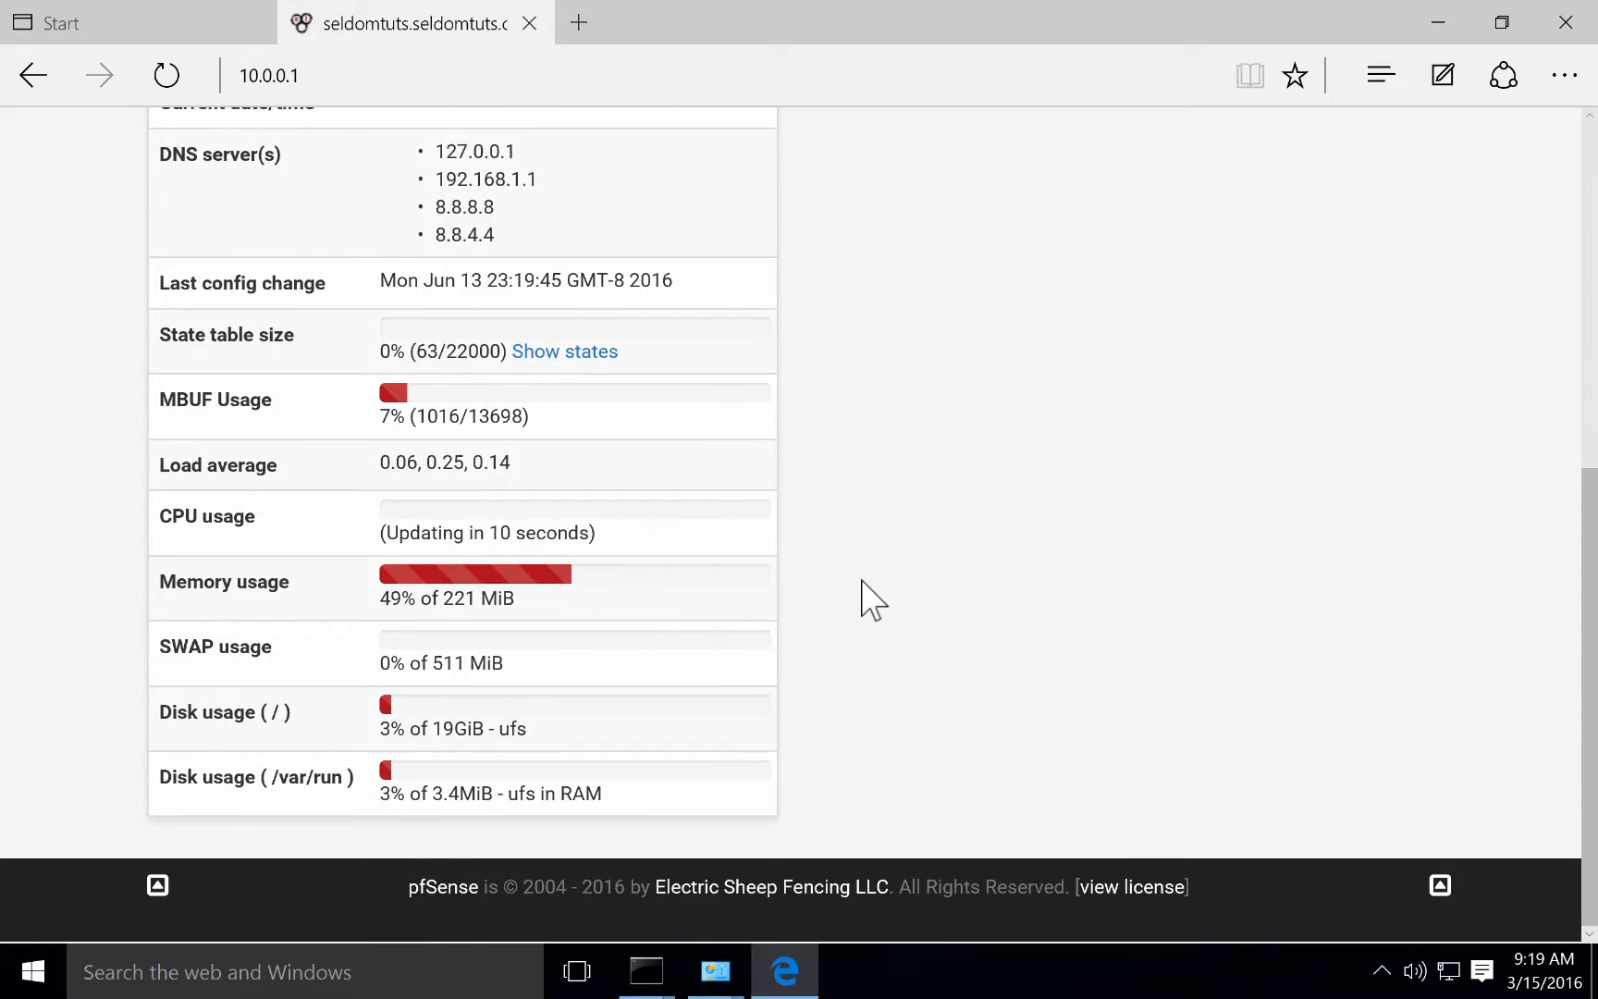
scroll(864, 599, up, 7)
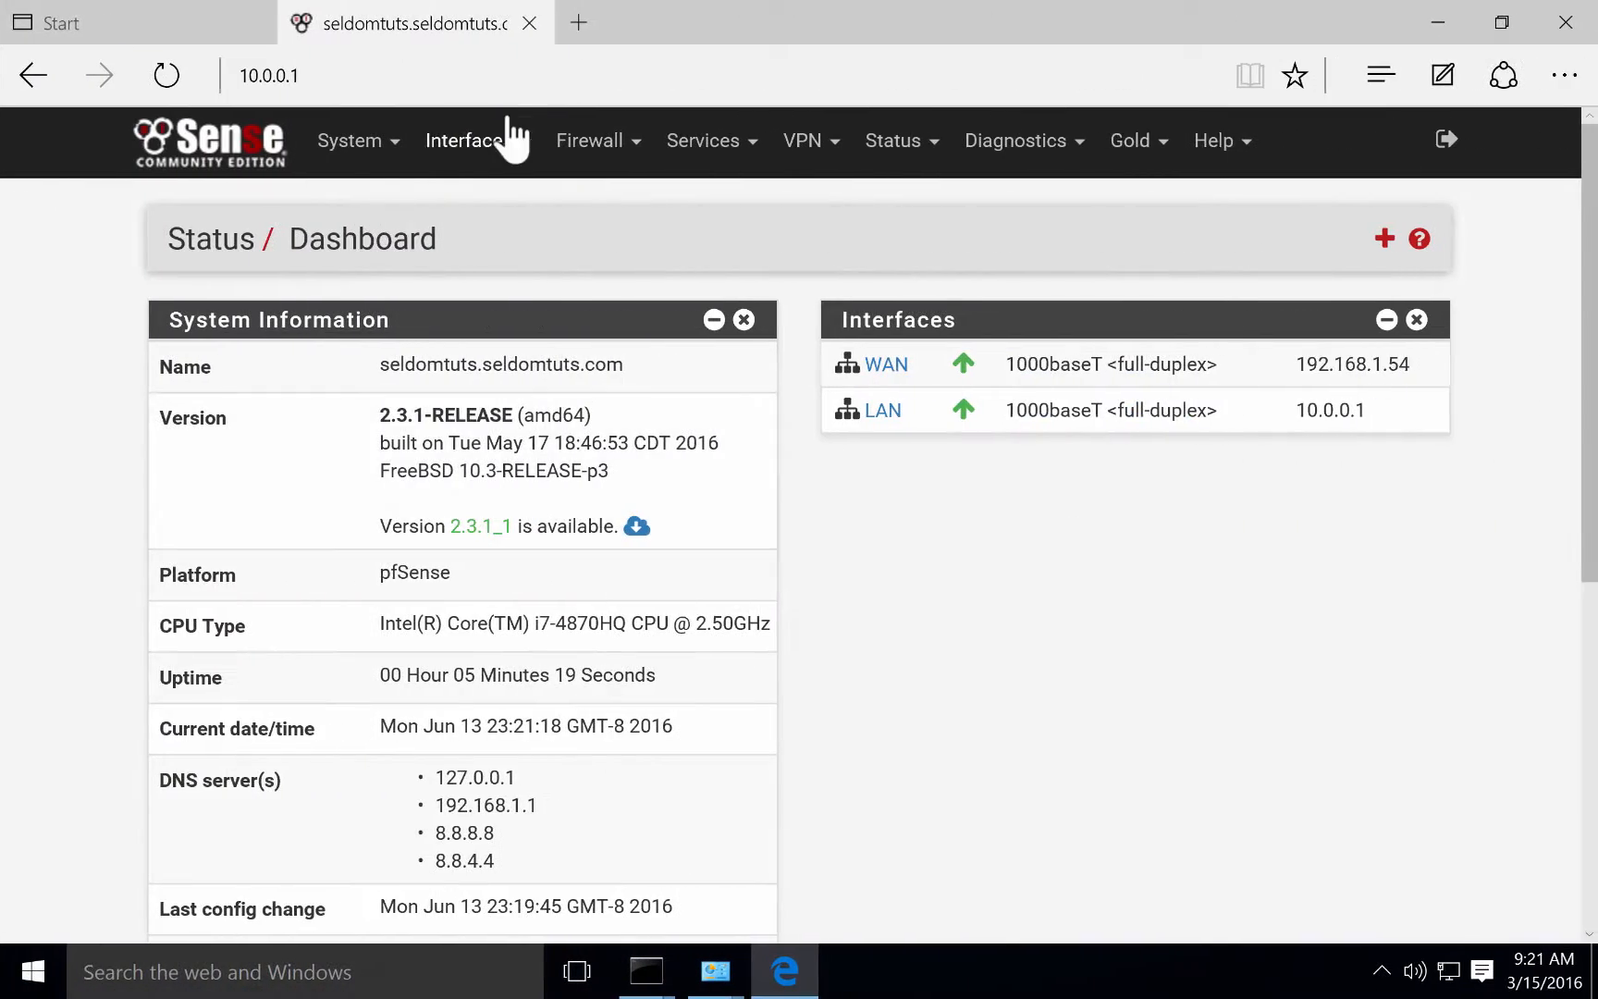
click(579, 22)
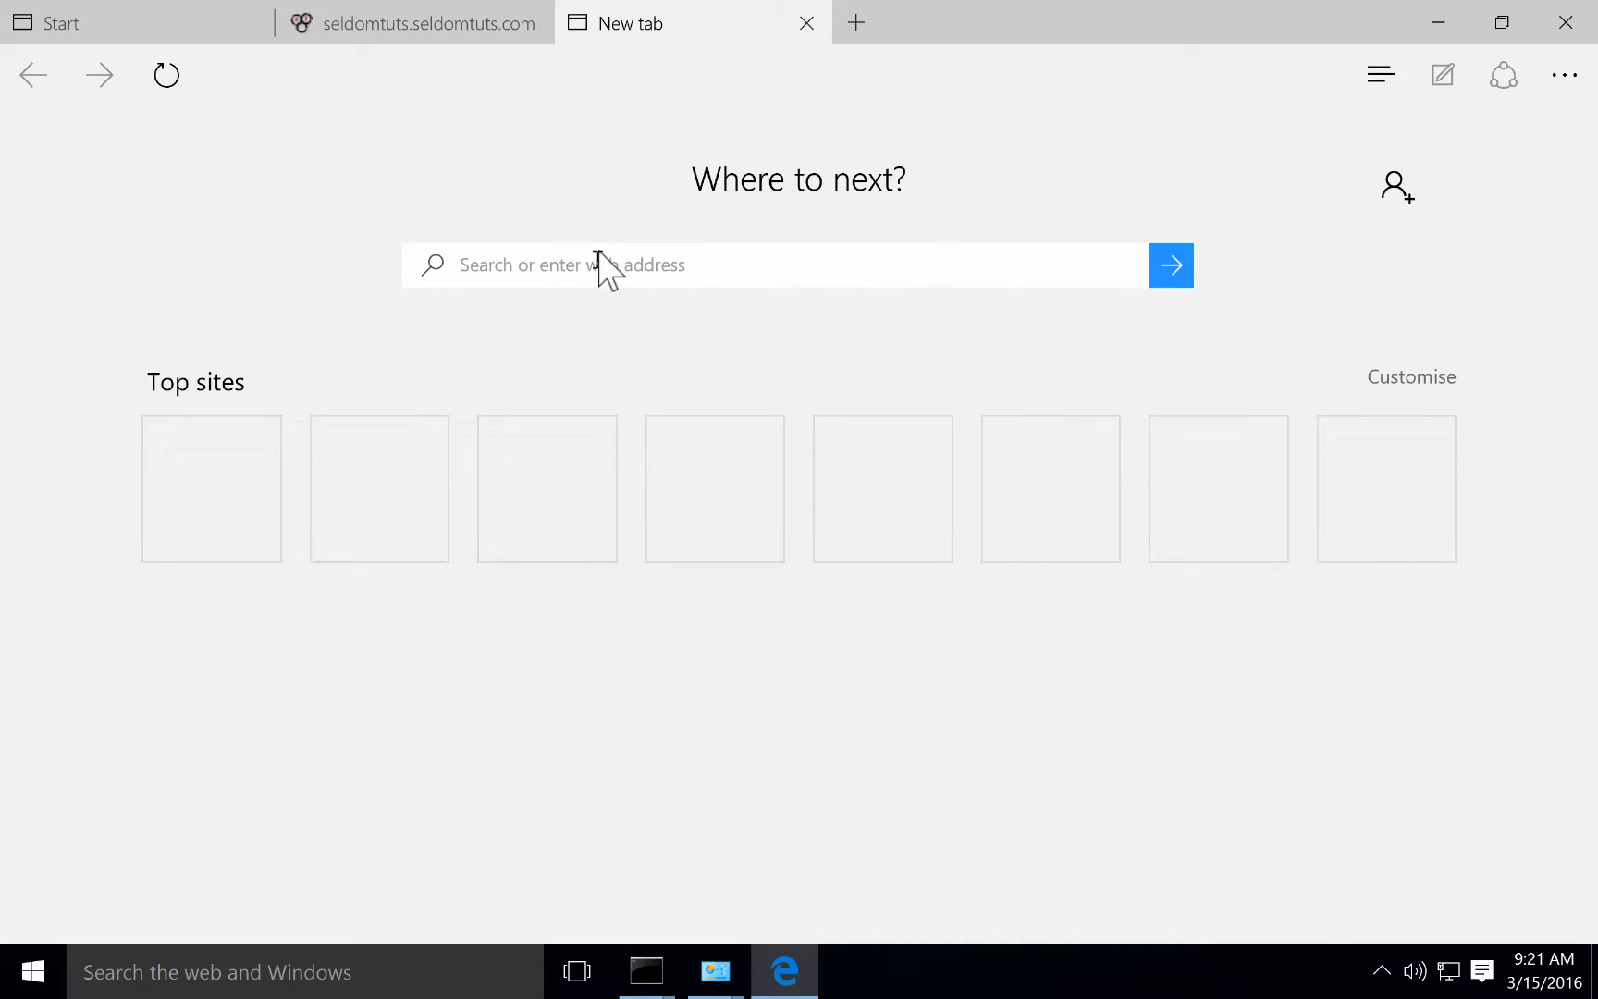
click(599, 263)
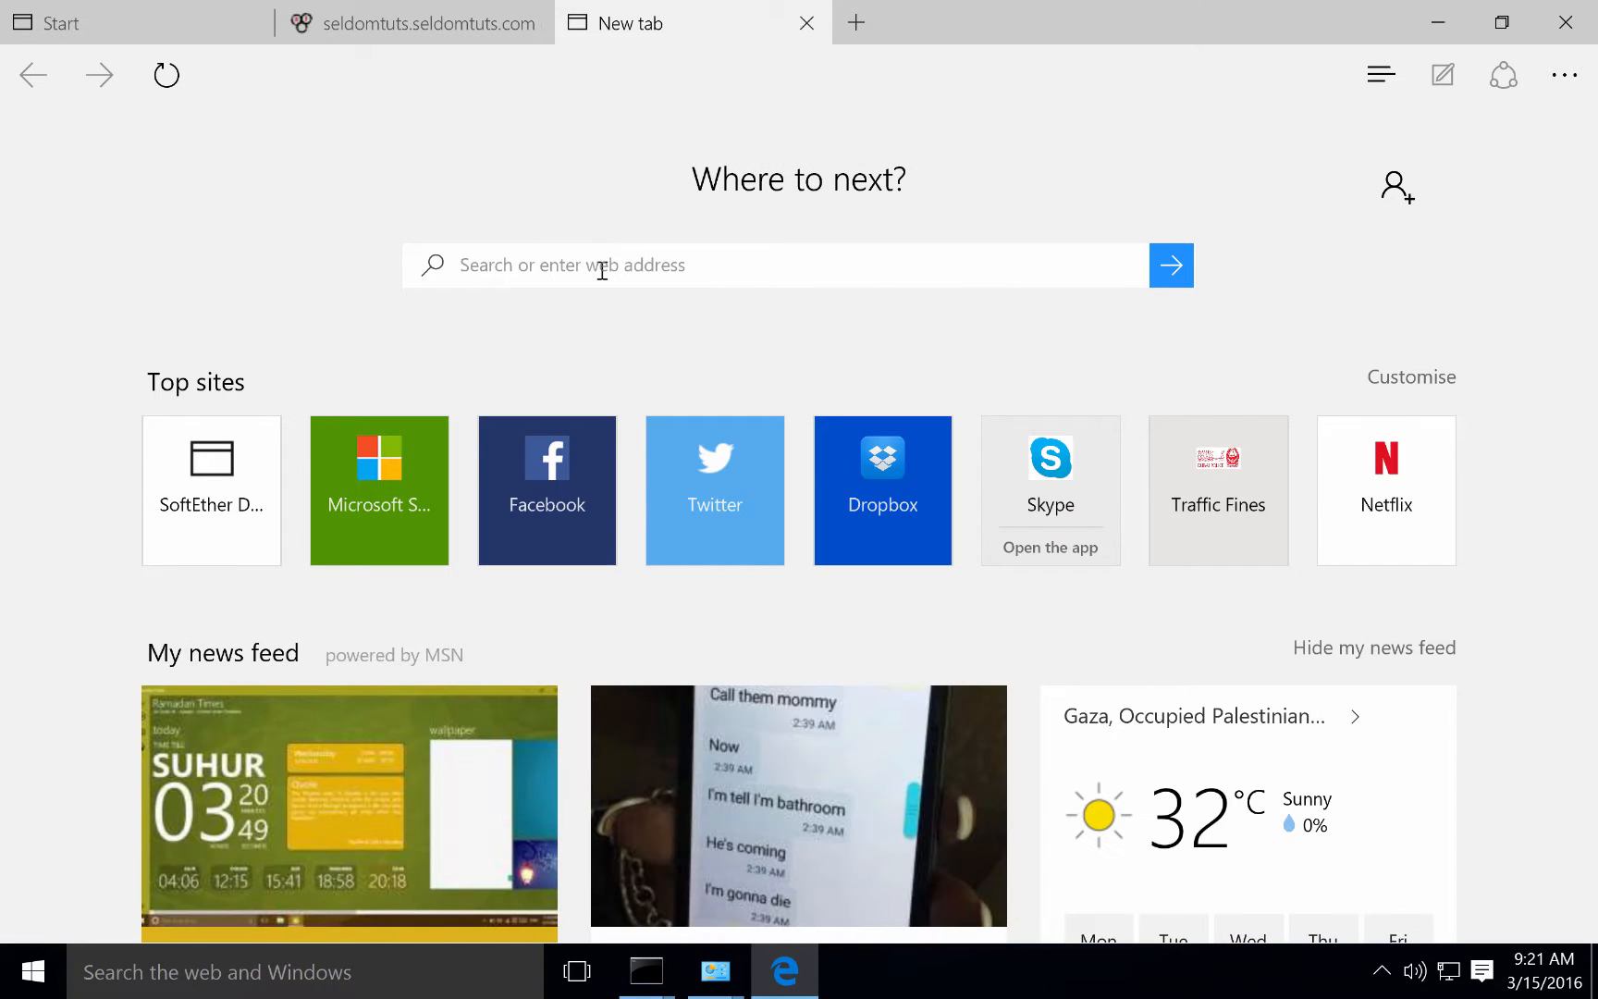
text(facebook.com)
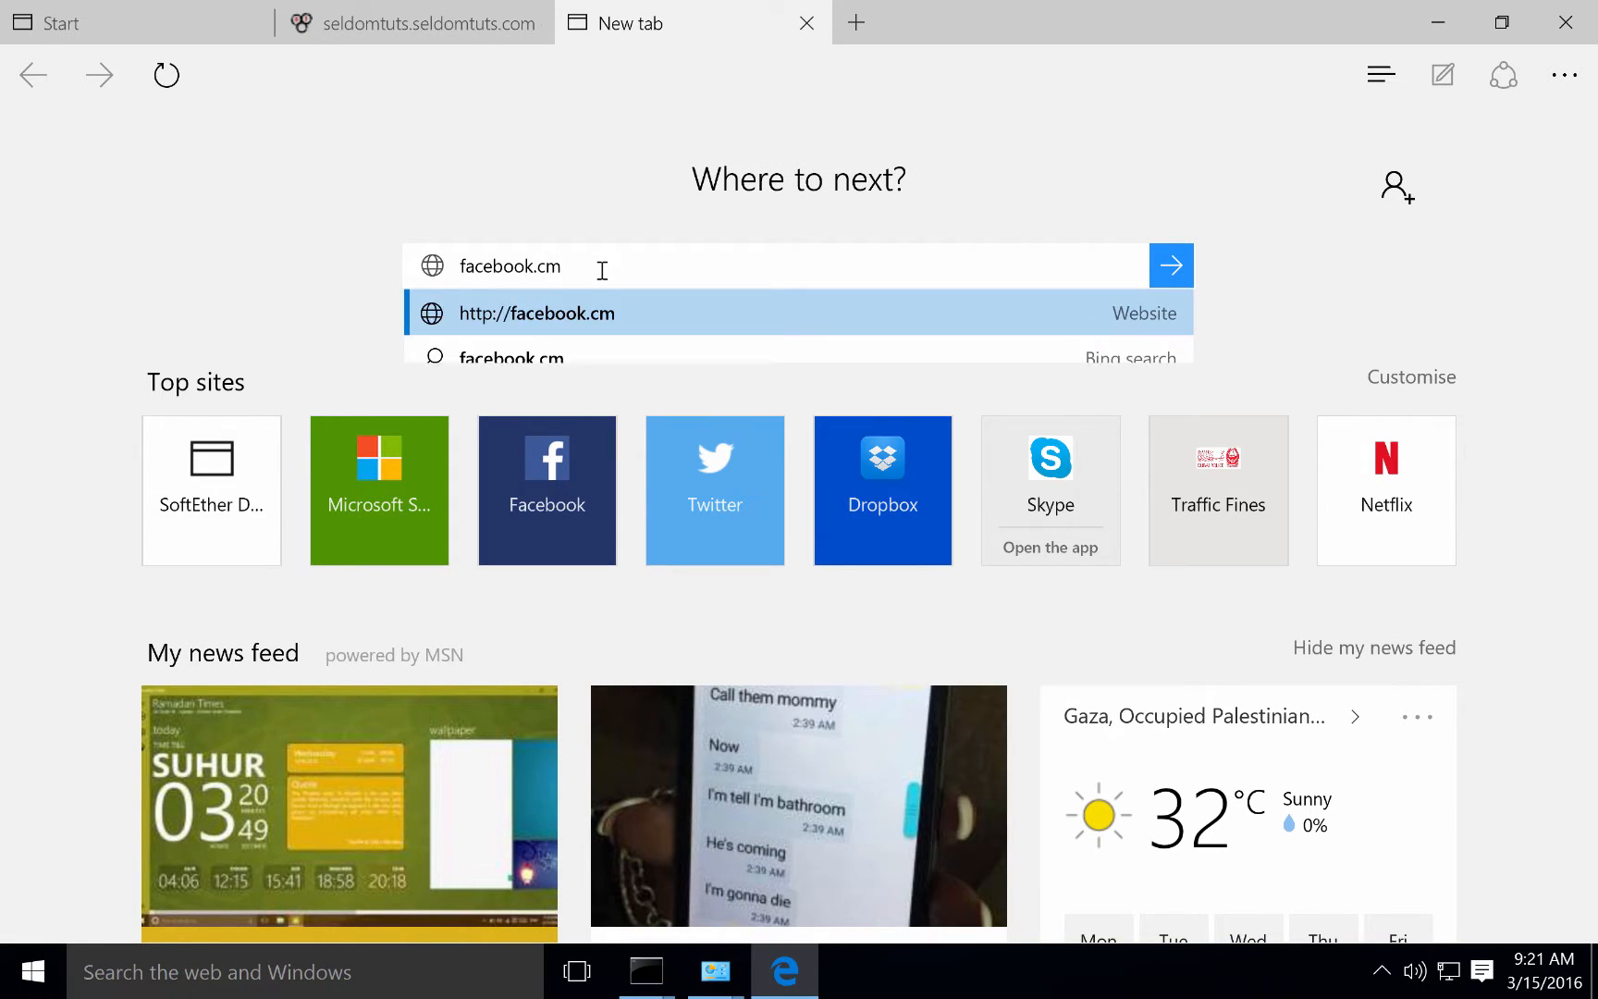
key(BackSpace)
text(om)
key(Return)
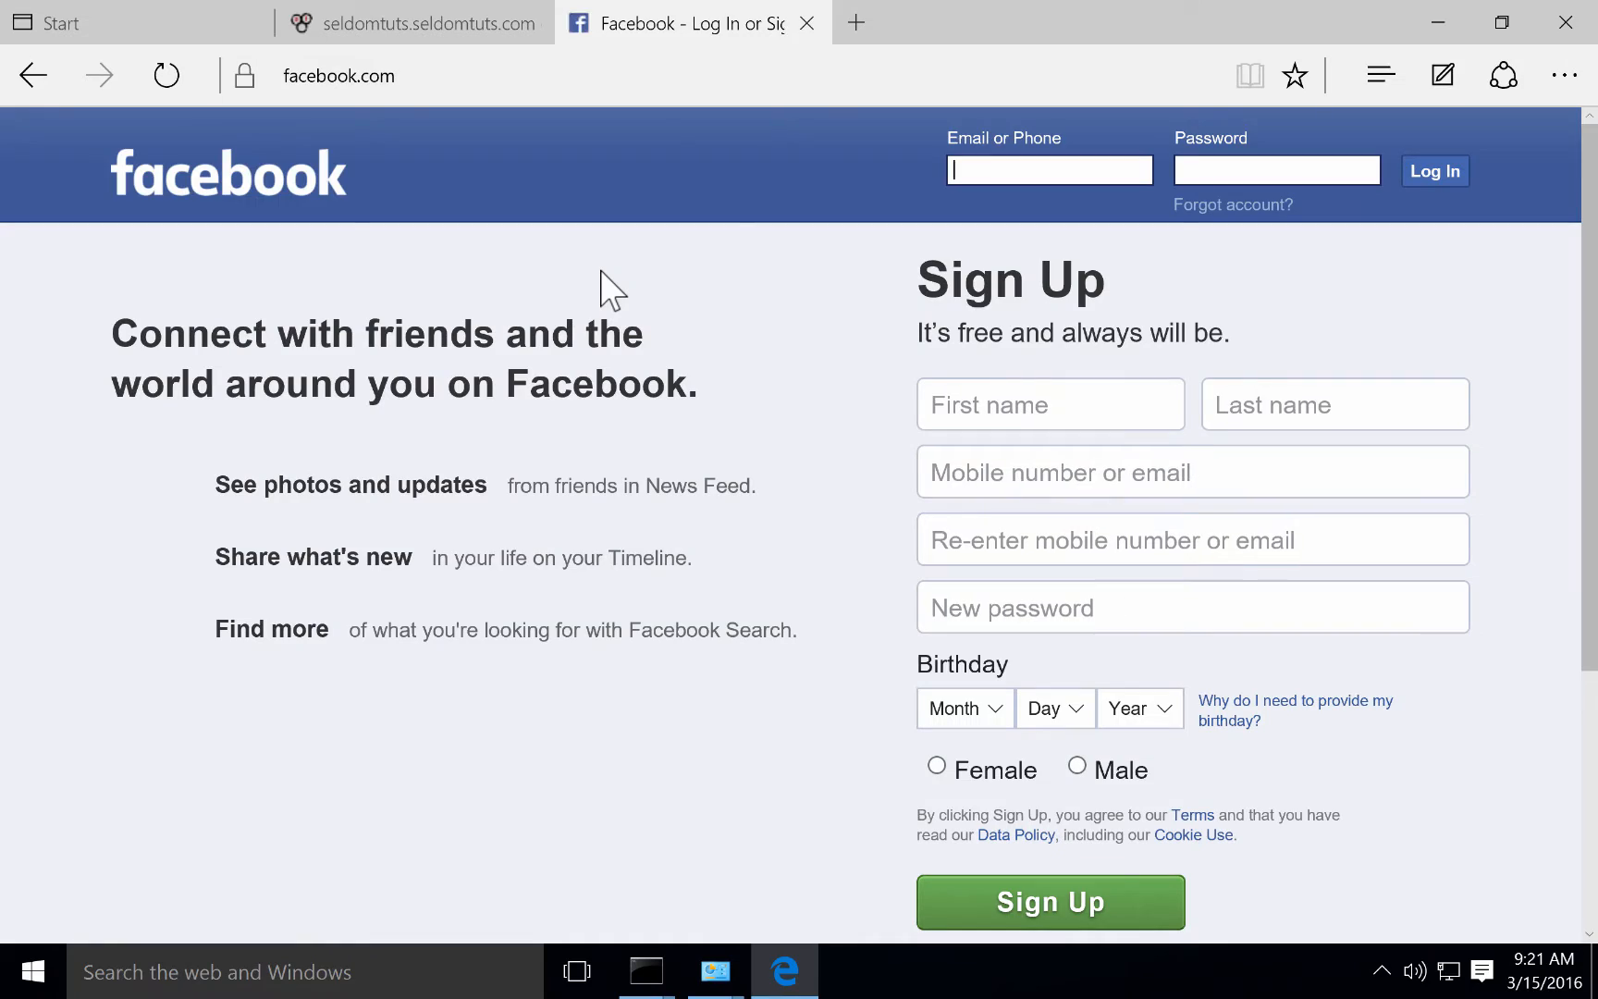
key(ctrl+Left)
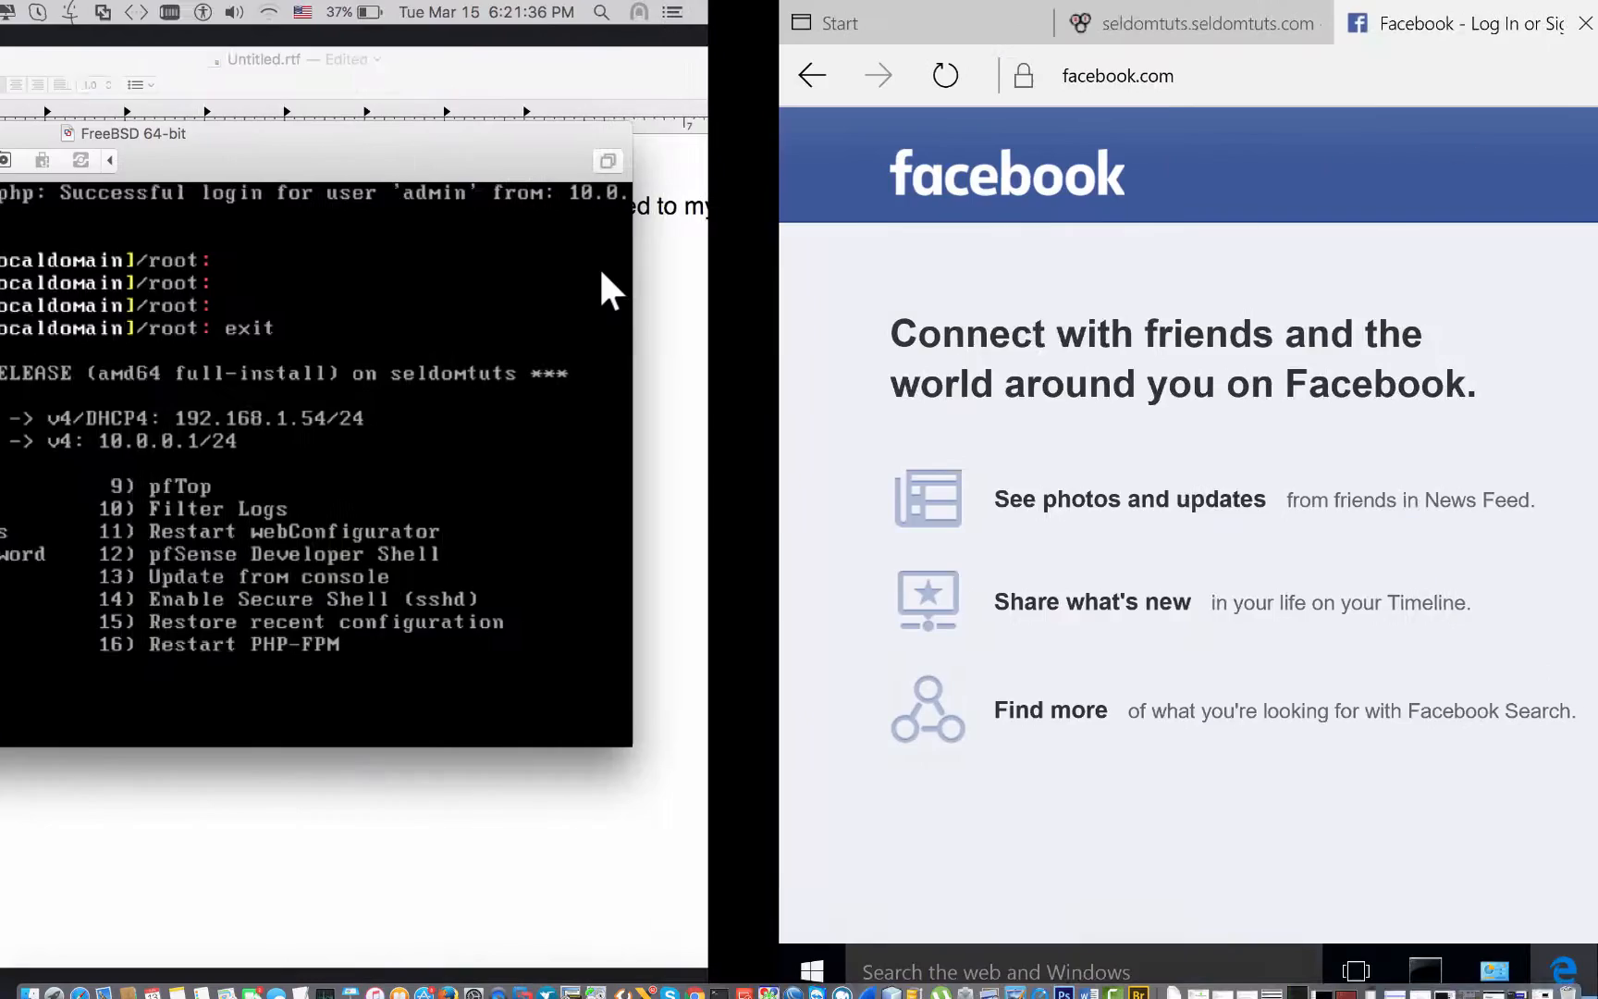